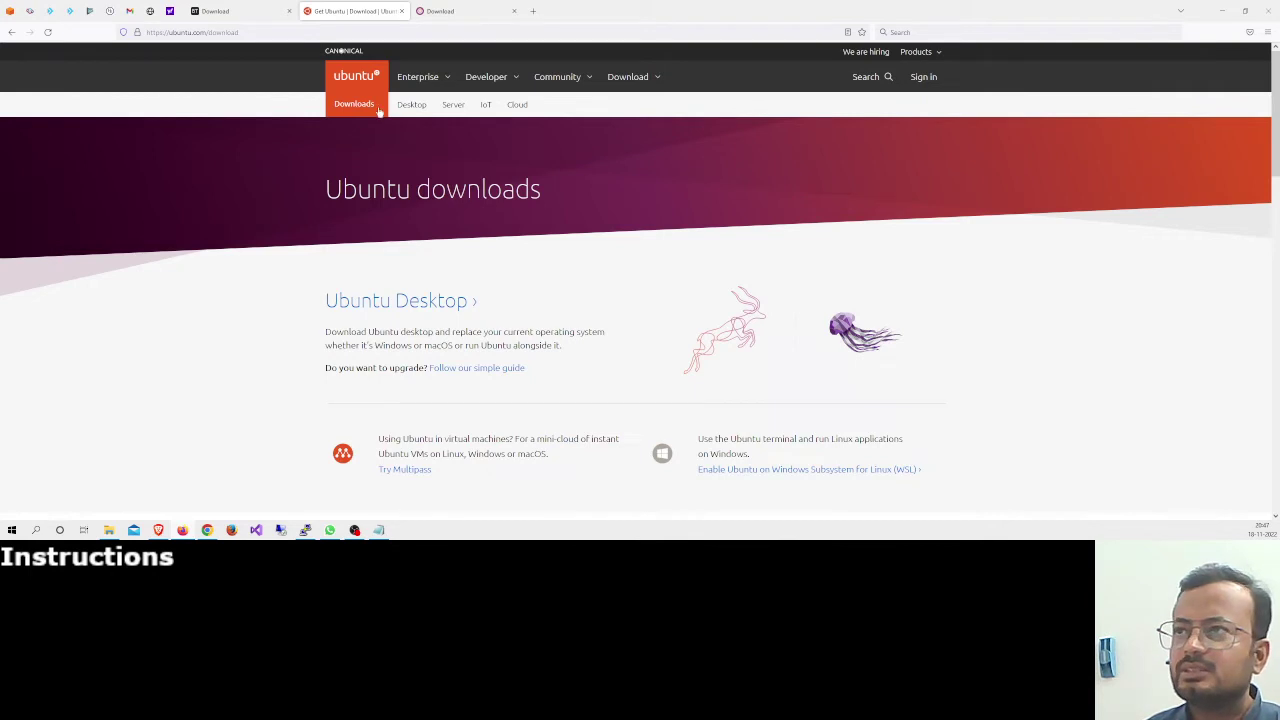
# Review the CentOS Linux download options on the CentOS download page
pyautogui.click(476, 17)
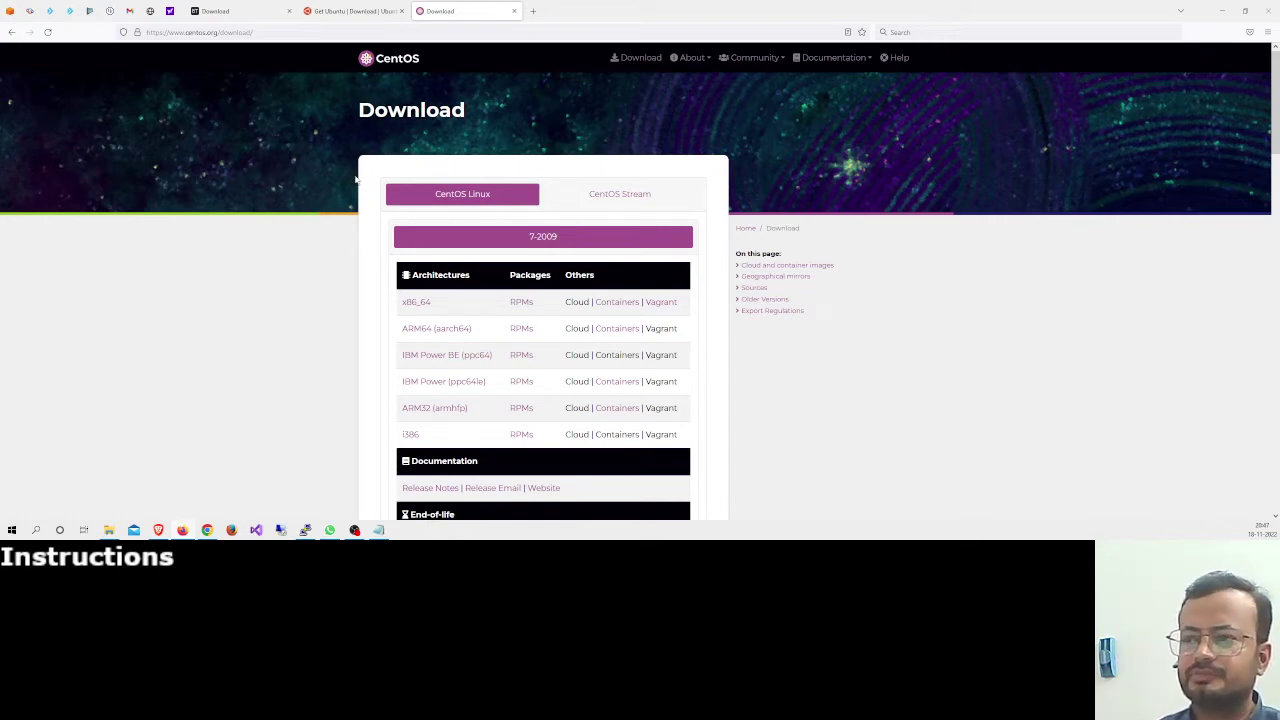
pyautogui.scroll(-3, 534, 309)
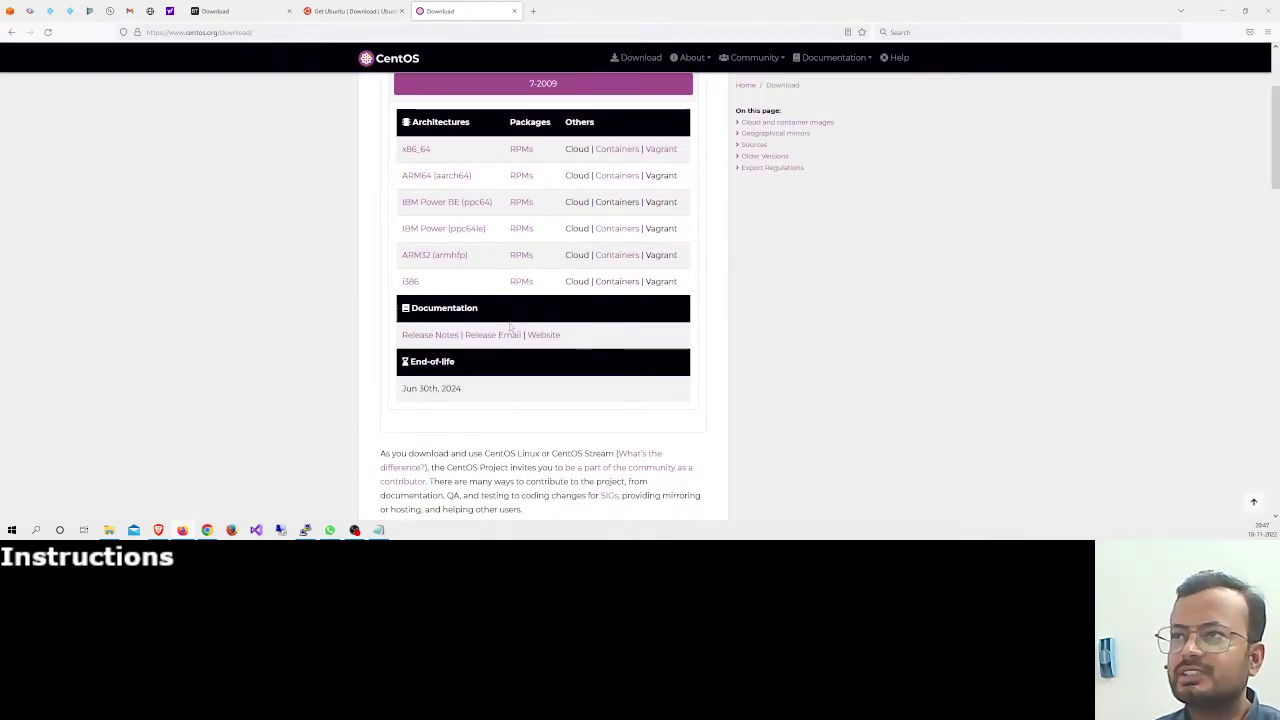
pyautogui.scroll(3, 510, 328)
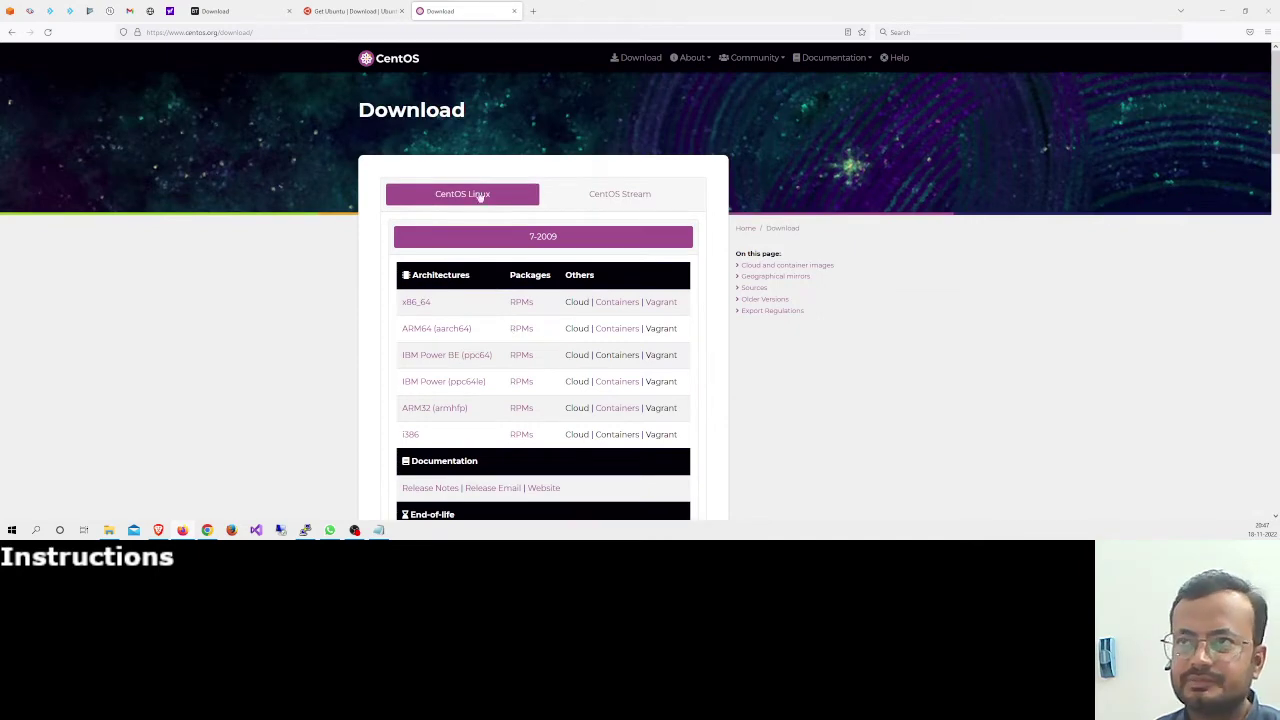
# Close the Ubuntu and CentOS download pages and look over the aaPanel installation scripts
pyautogui.click(340, 11)
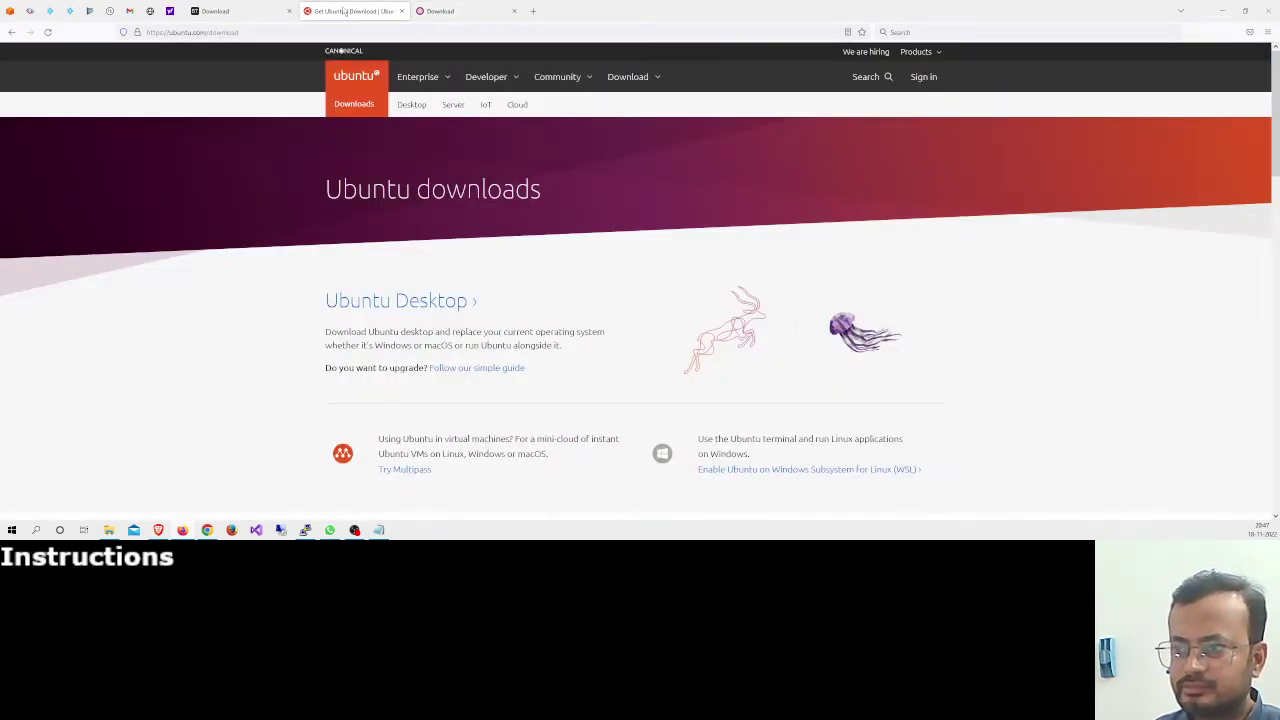
pyautogui.click(405, 11)
pyautogui.click(405, 11)
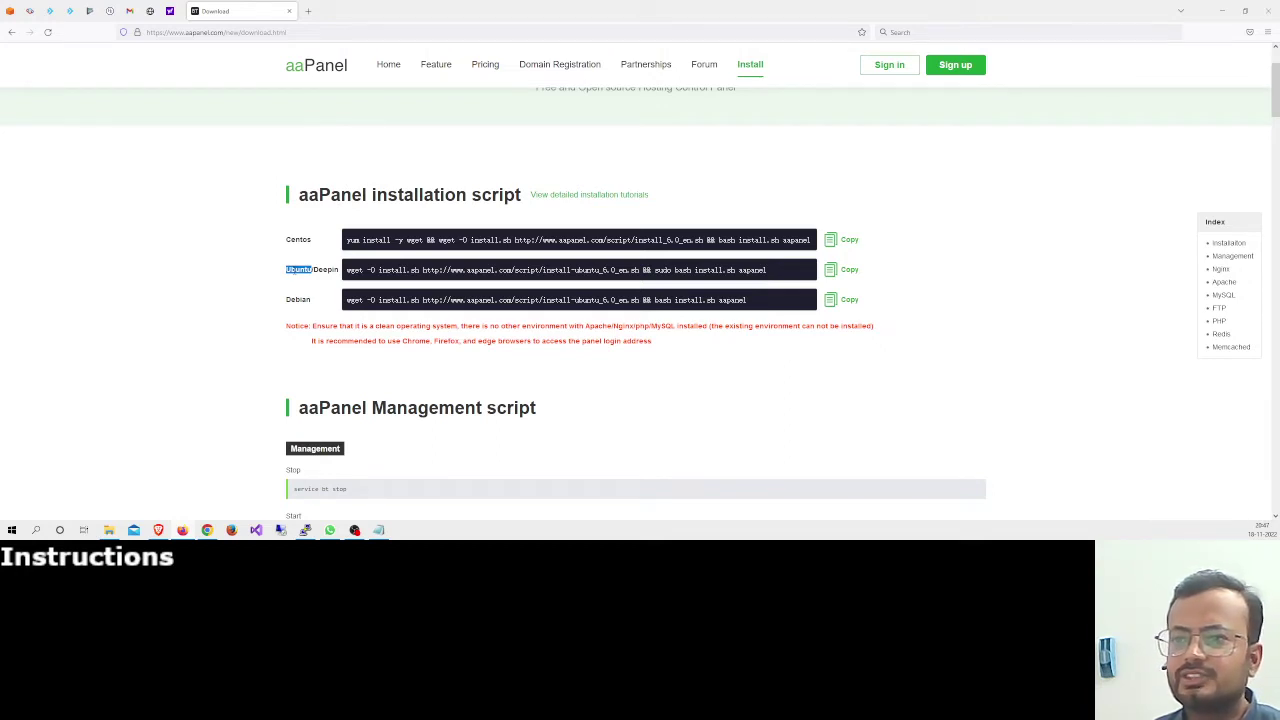
pyautogui.scroll(-2, 462, 204)
pyautogui.scroll(1, 462, 204)
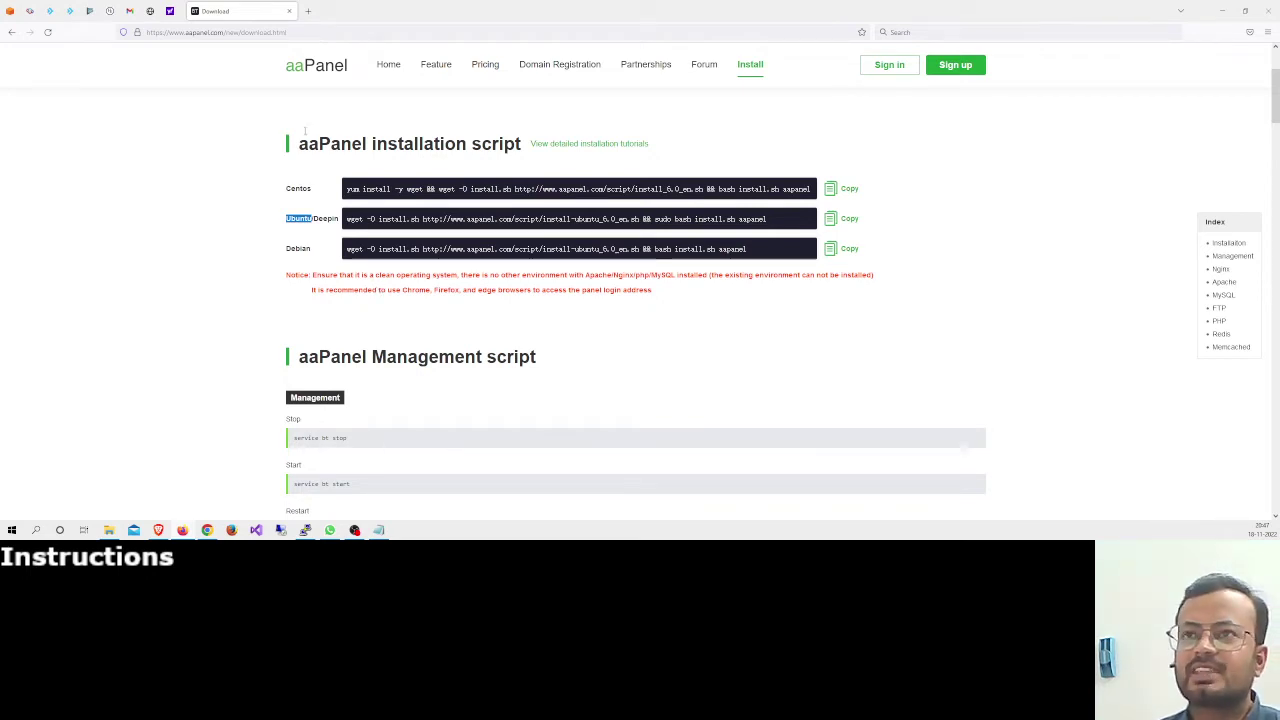
# Switch to the AWS Management Console and view the list of available regions
pyautogui.click(9, 11)
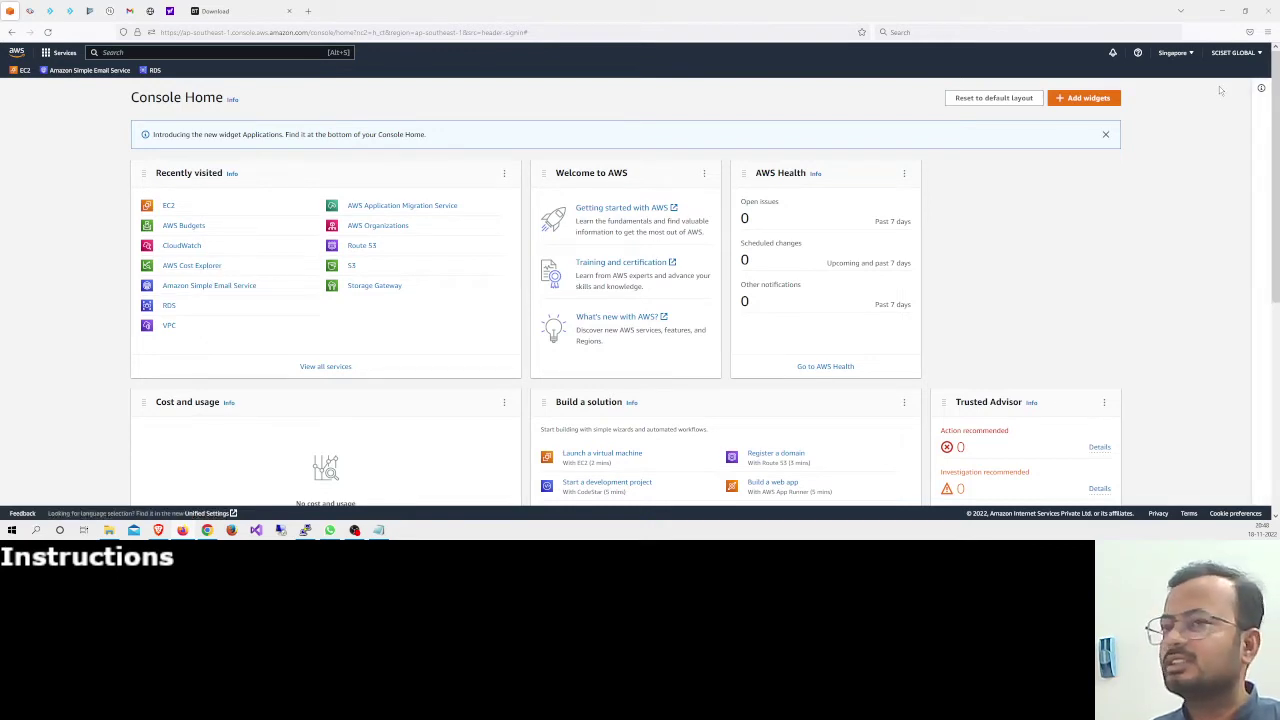
pyautogui.click(1178, 55)
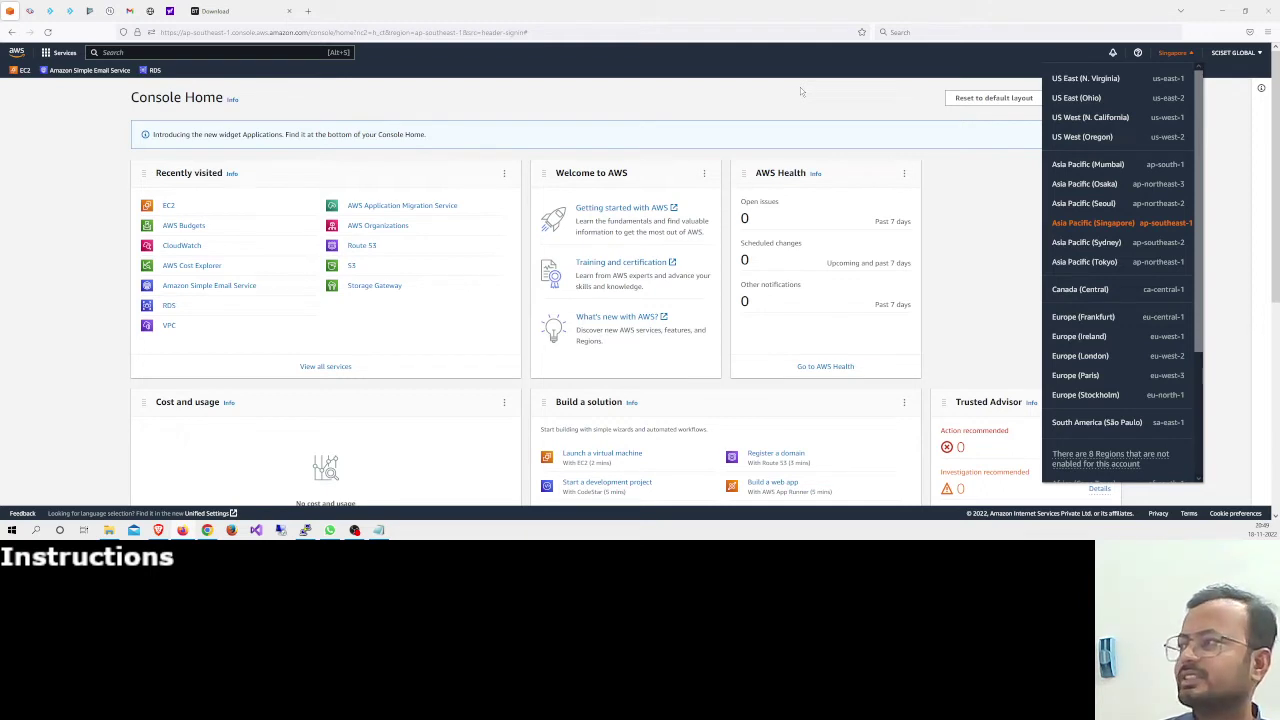
pyautogui.click(796, 91)
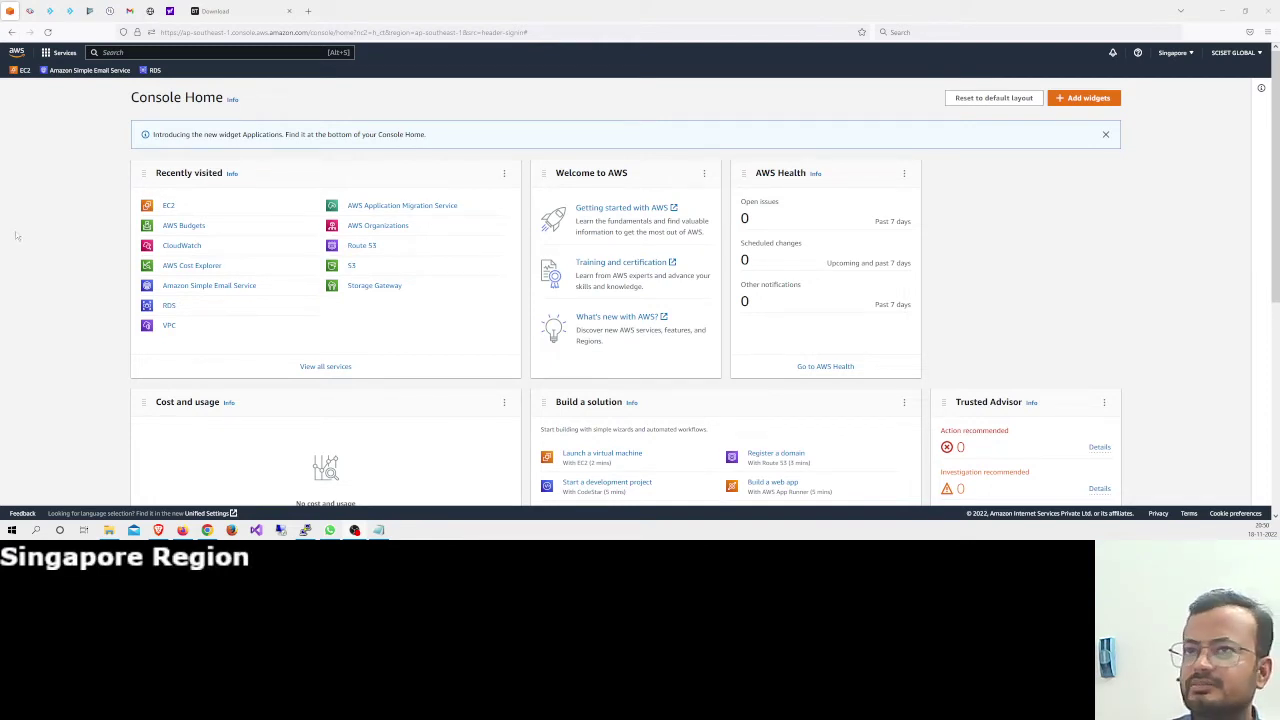
# Search the AWS services for EC2 and open the EC2 dashboard
pyautogui.click(104, 52)
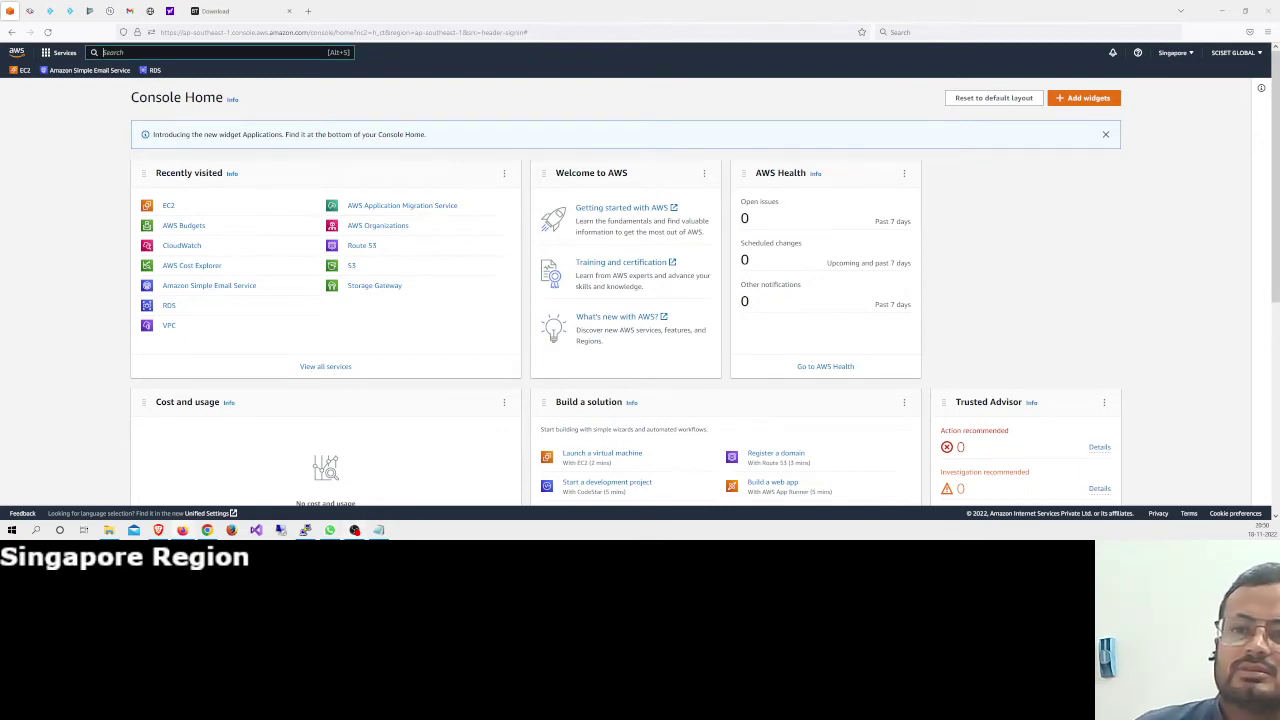
pyautogui.click(62, 52)
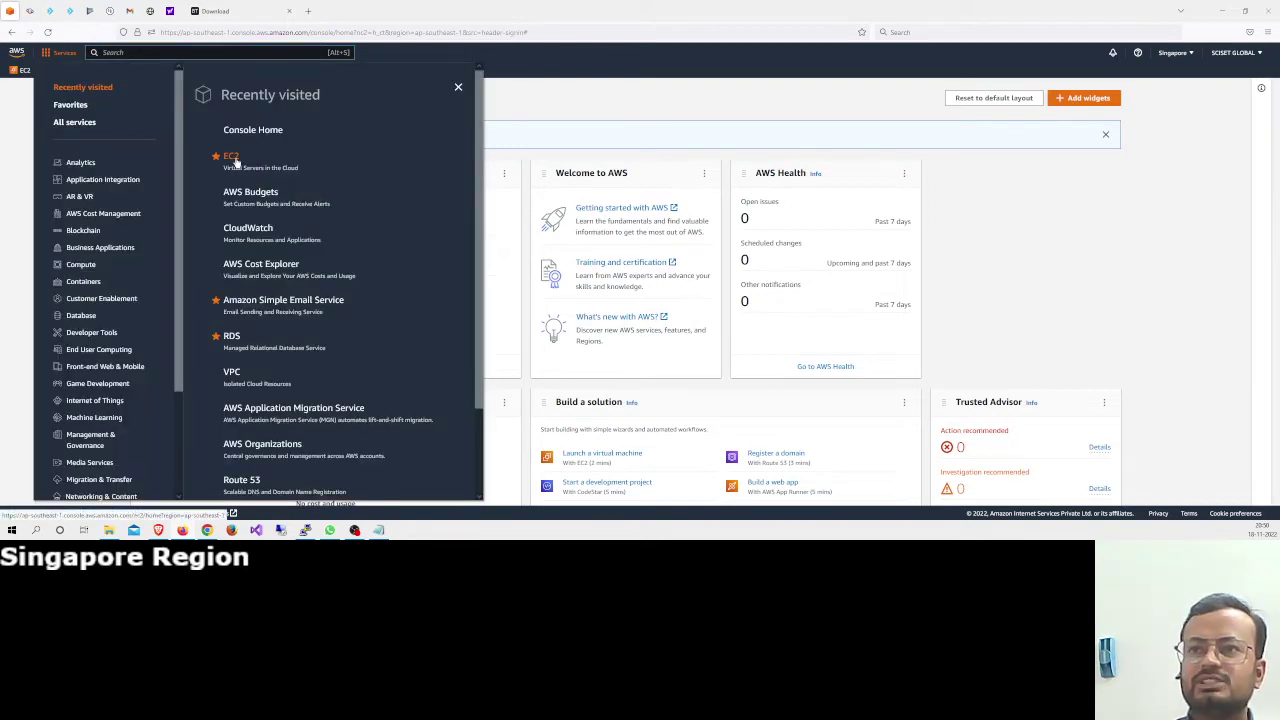
pyautogui.click(104, 52)
pyautogui.write('EC@')
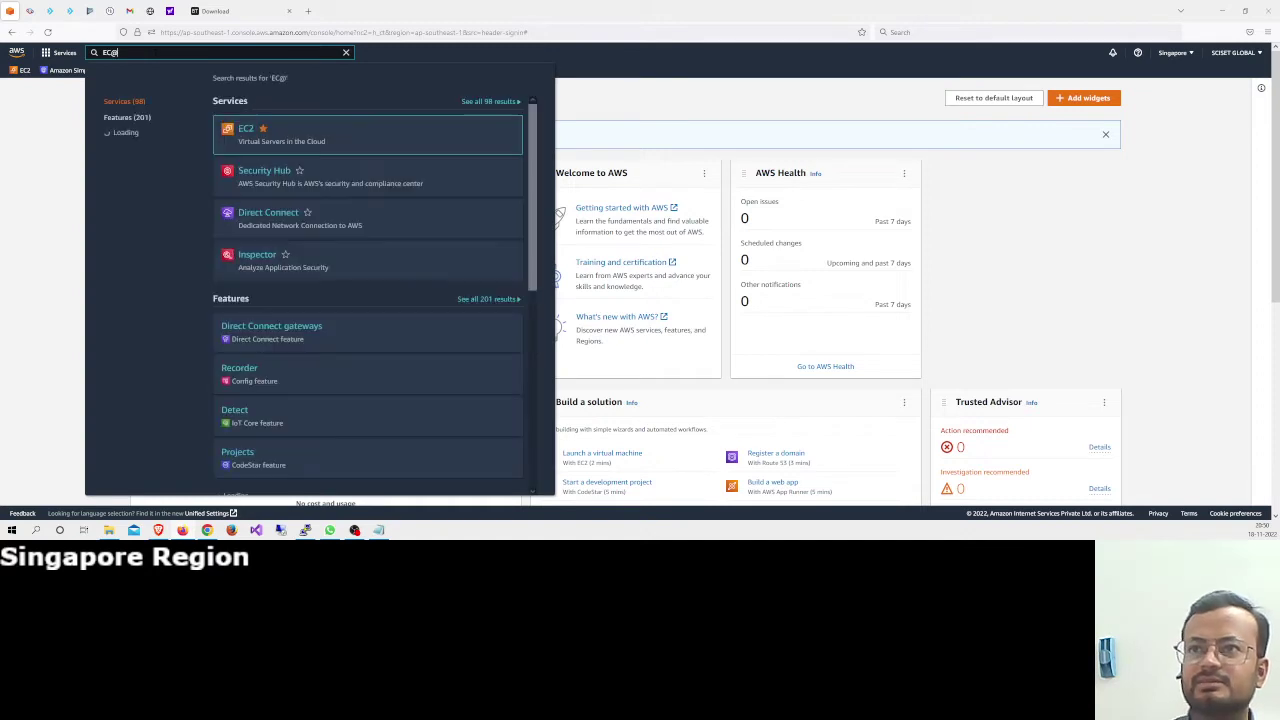
pyautogui.press('BackSpace')
pyautogui.write('2')
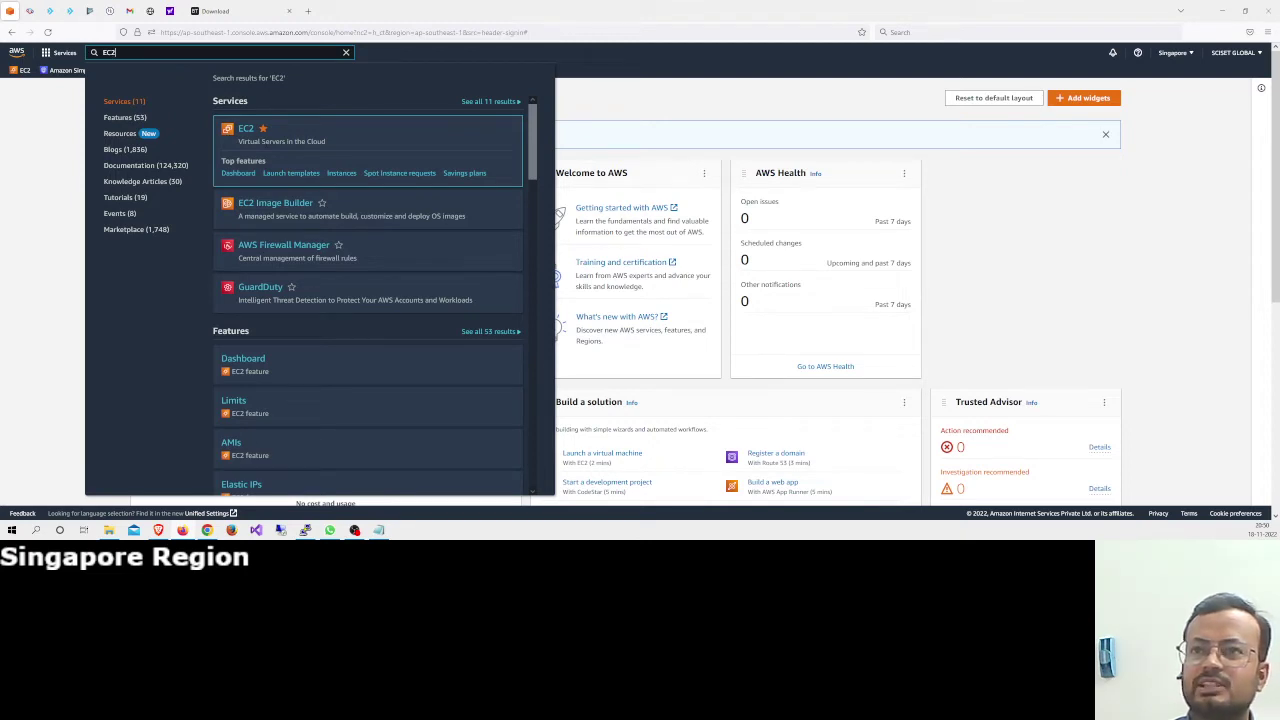
pyautogui.click(18, 74)
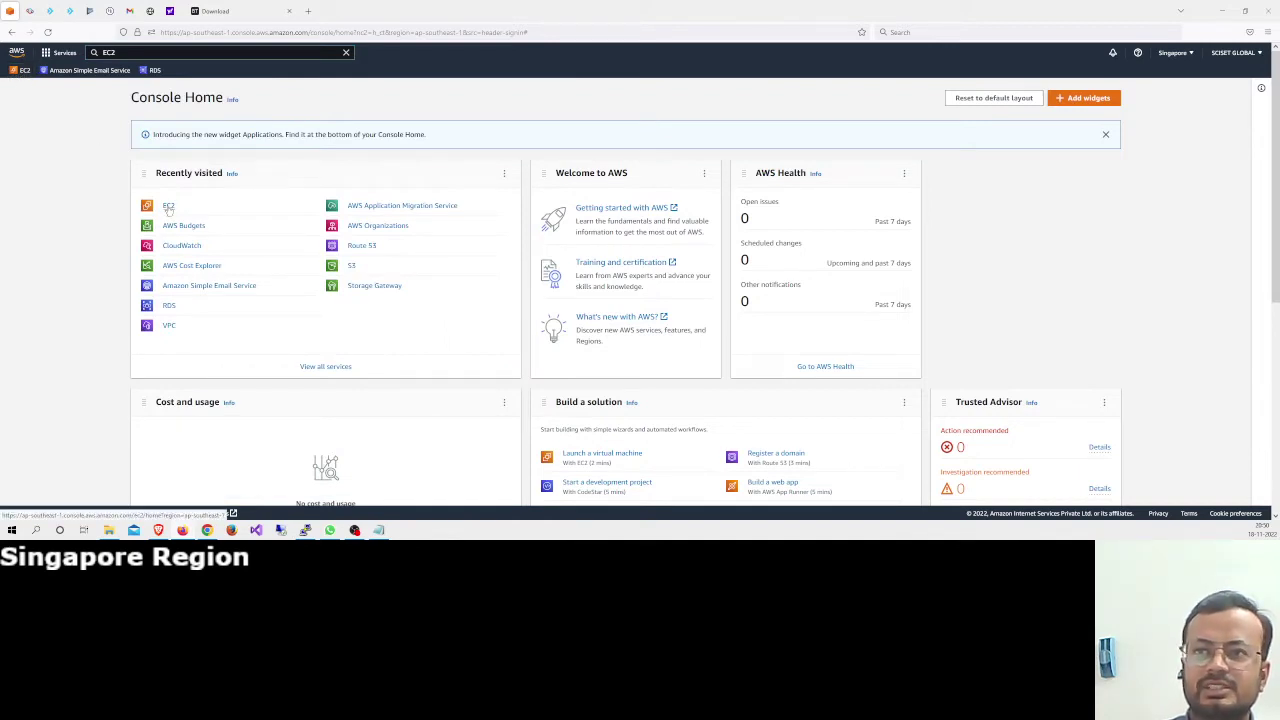
pyautogui.click(20, 70)
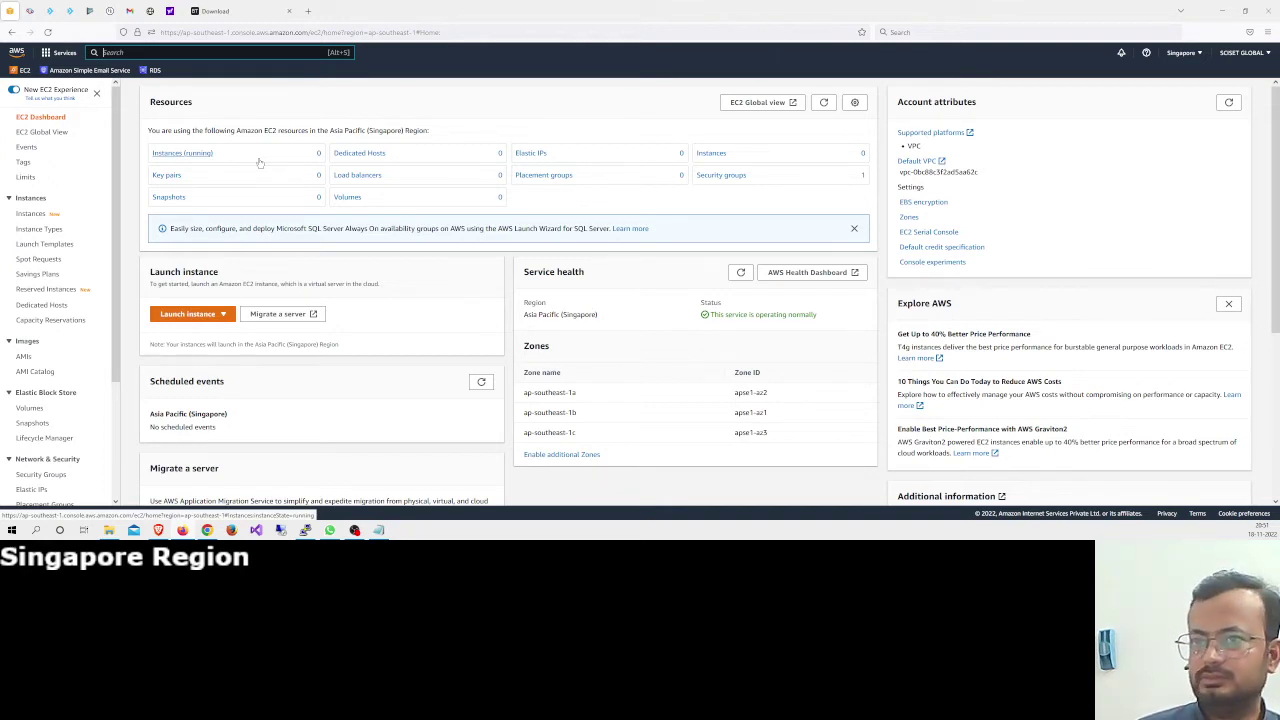
# Start launching a new EC2 instance and name it "bulk whatsapp msg"
pyautogui.click(175, 315)
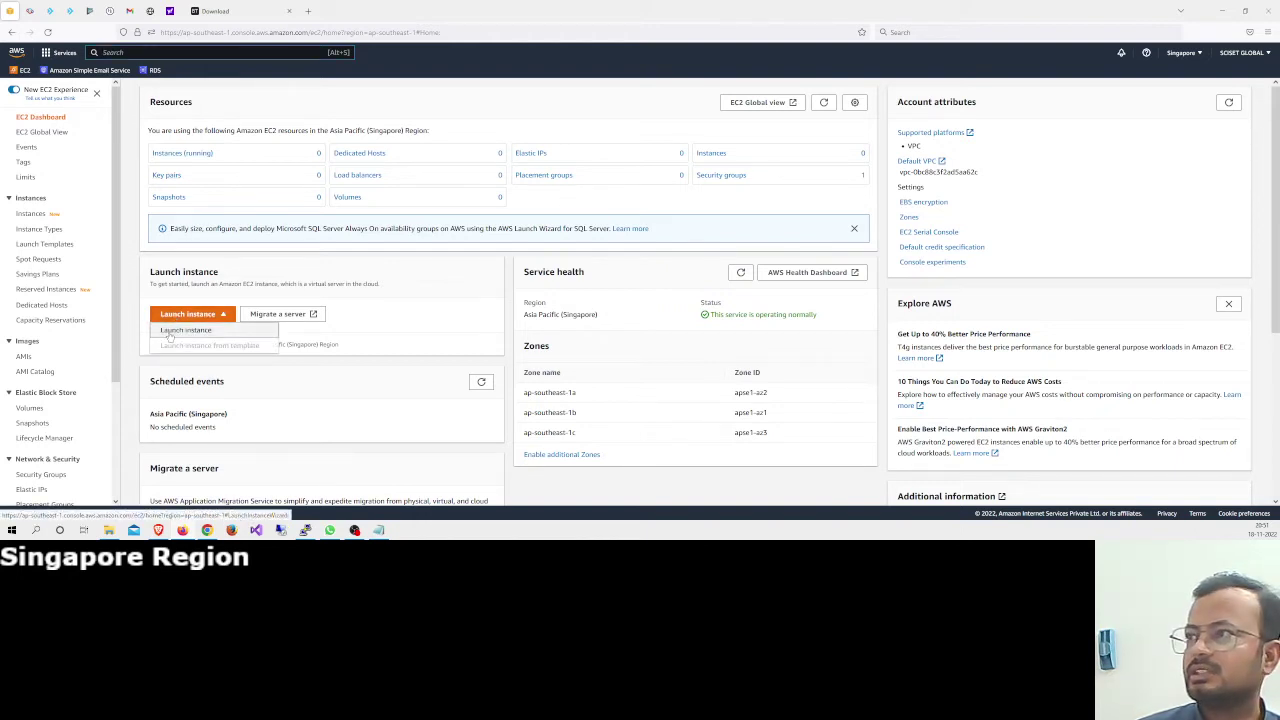
pyautogui.click(170, 334)
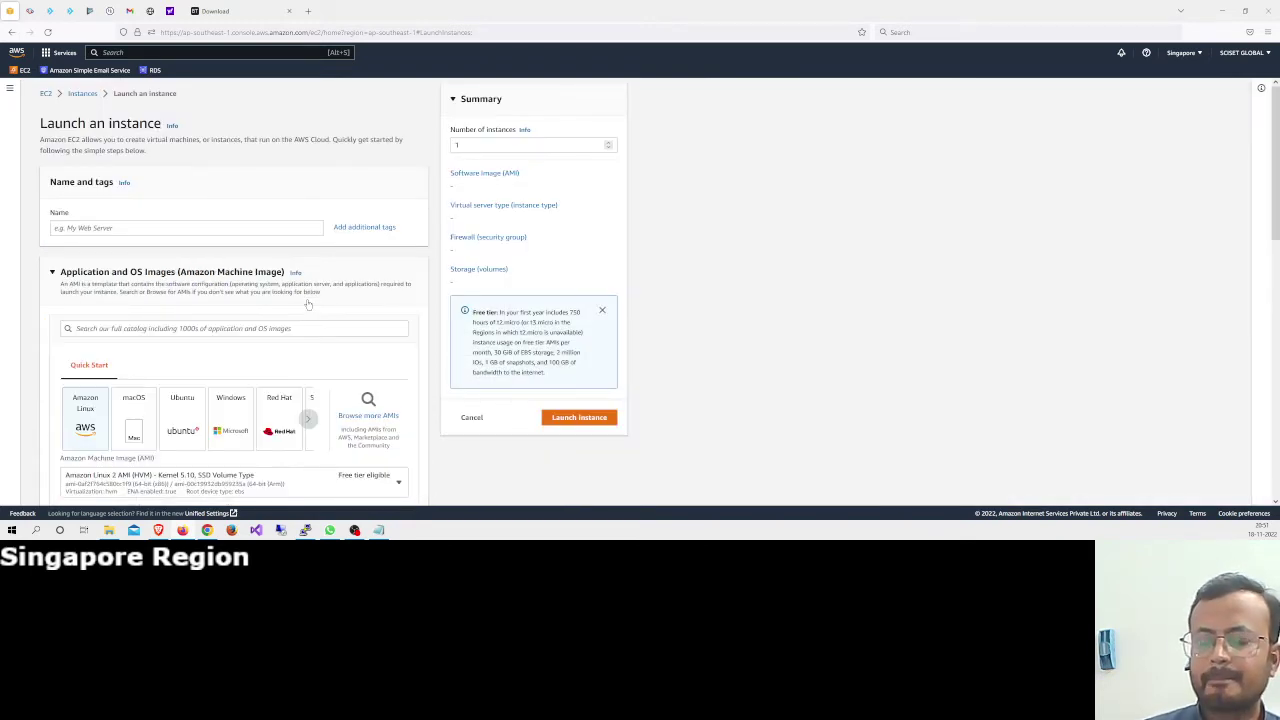
pyautogui.click(118, 227)
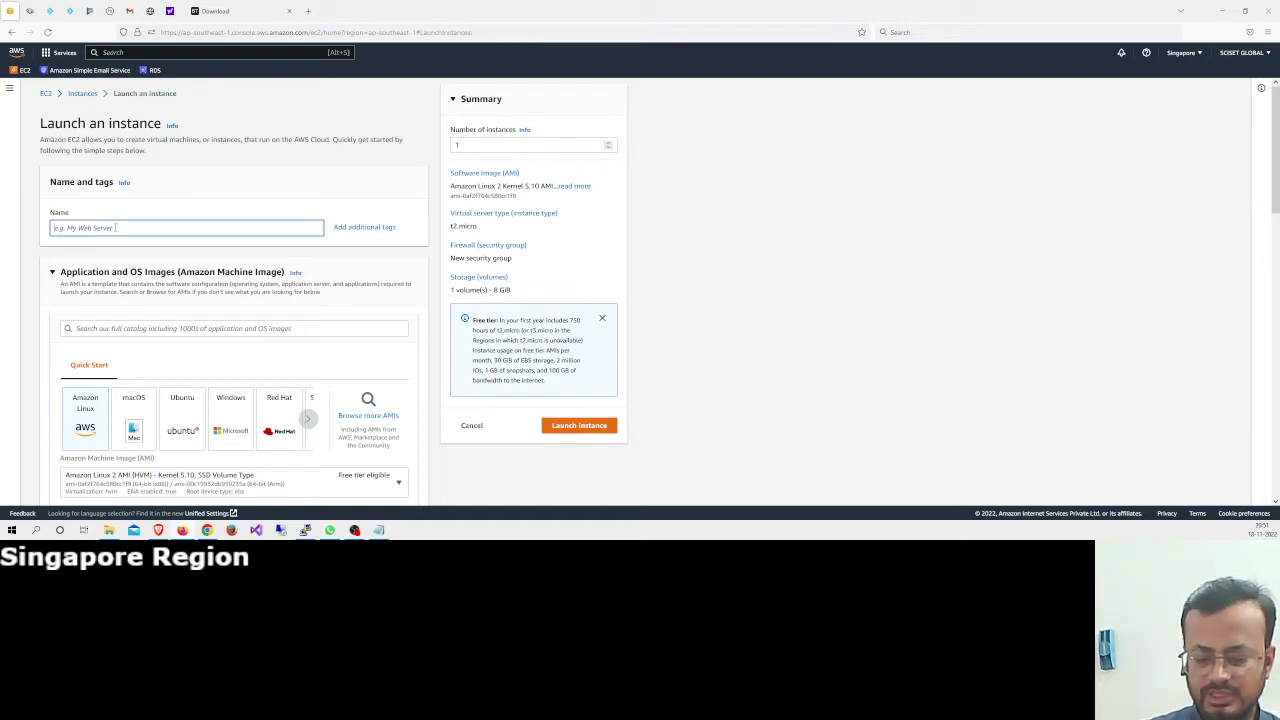
pyautogui.write('w')
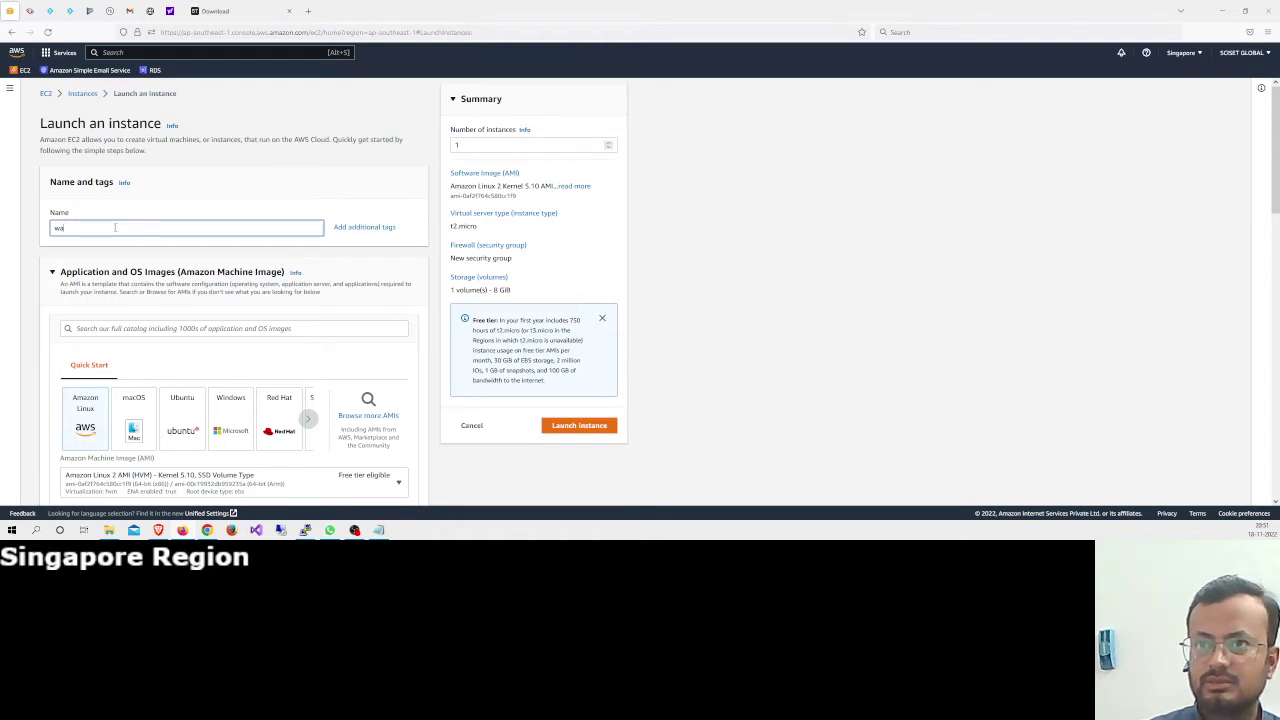
pyautogui.write('hat')
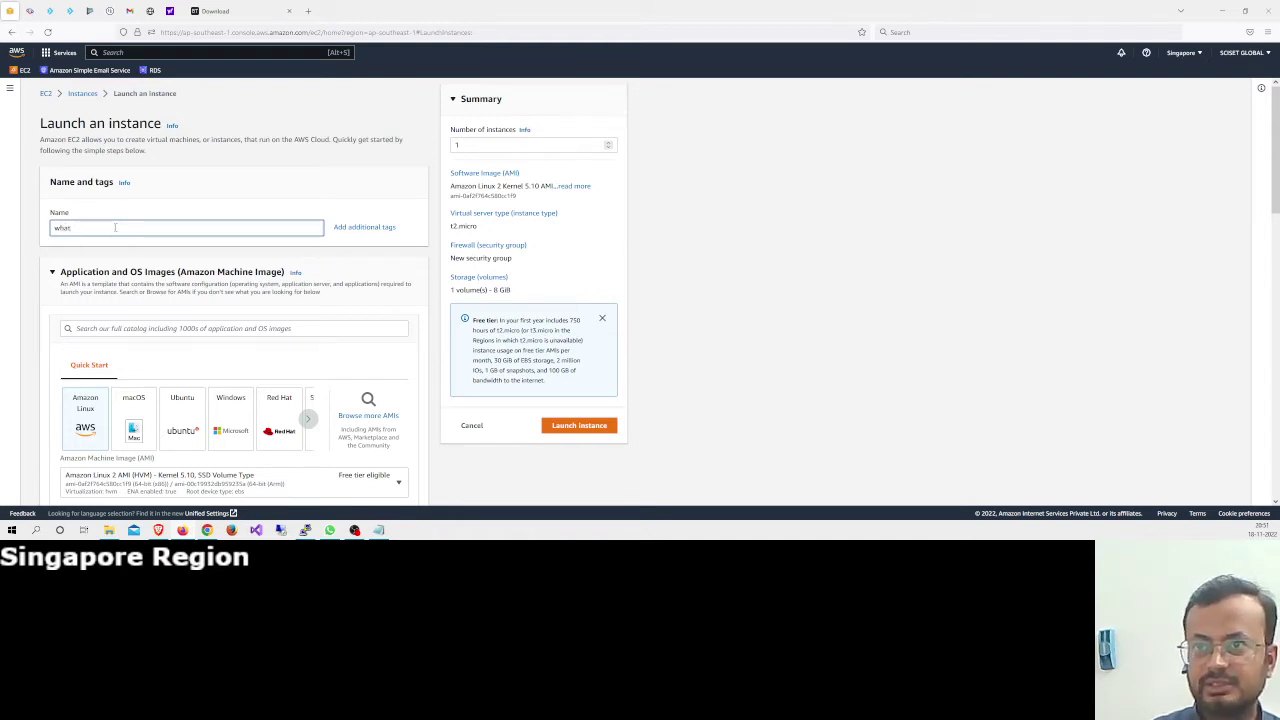
pyautogui.write('sa')
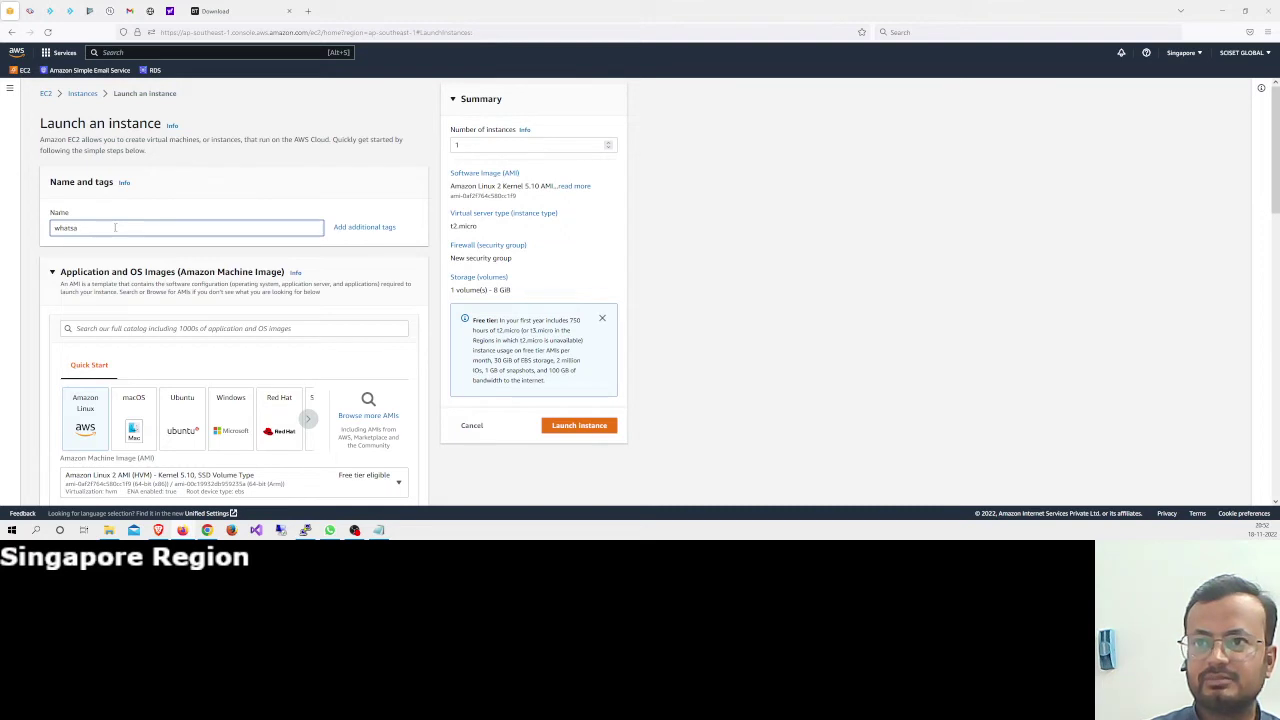
pyautogui.write('pp')
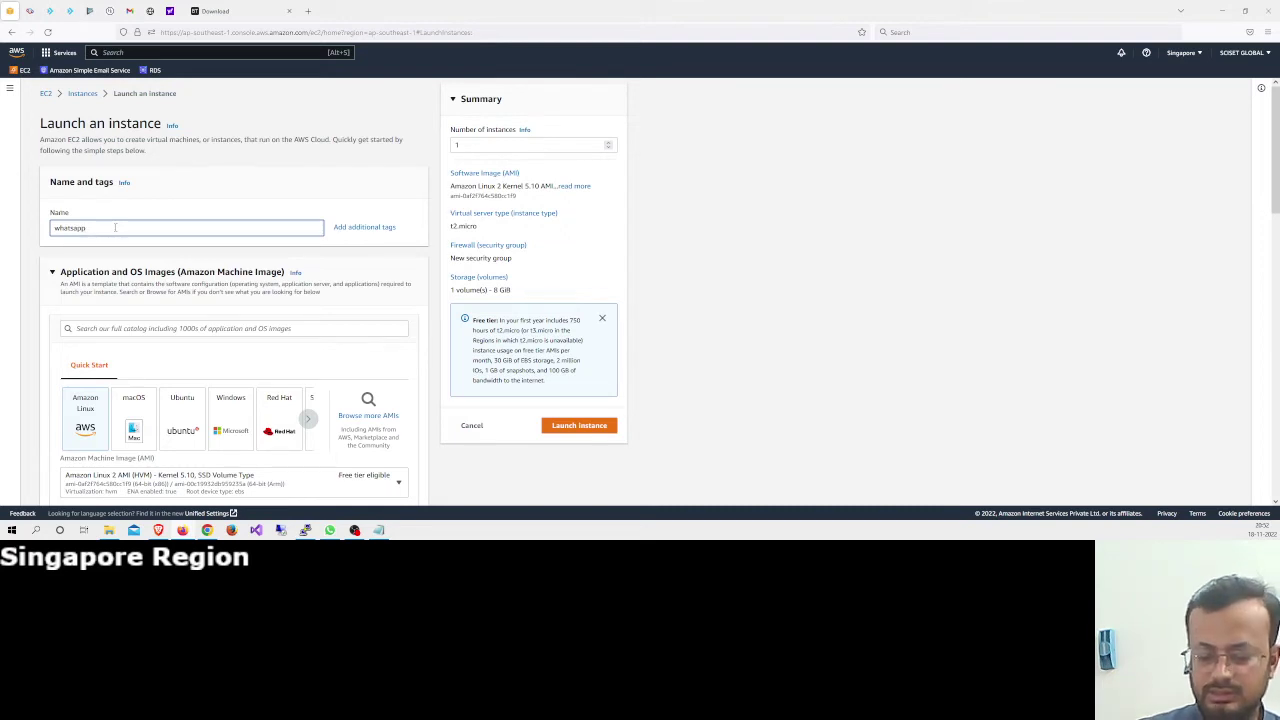
pyautogui.write(' msg')
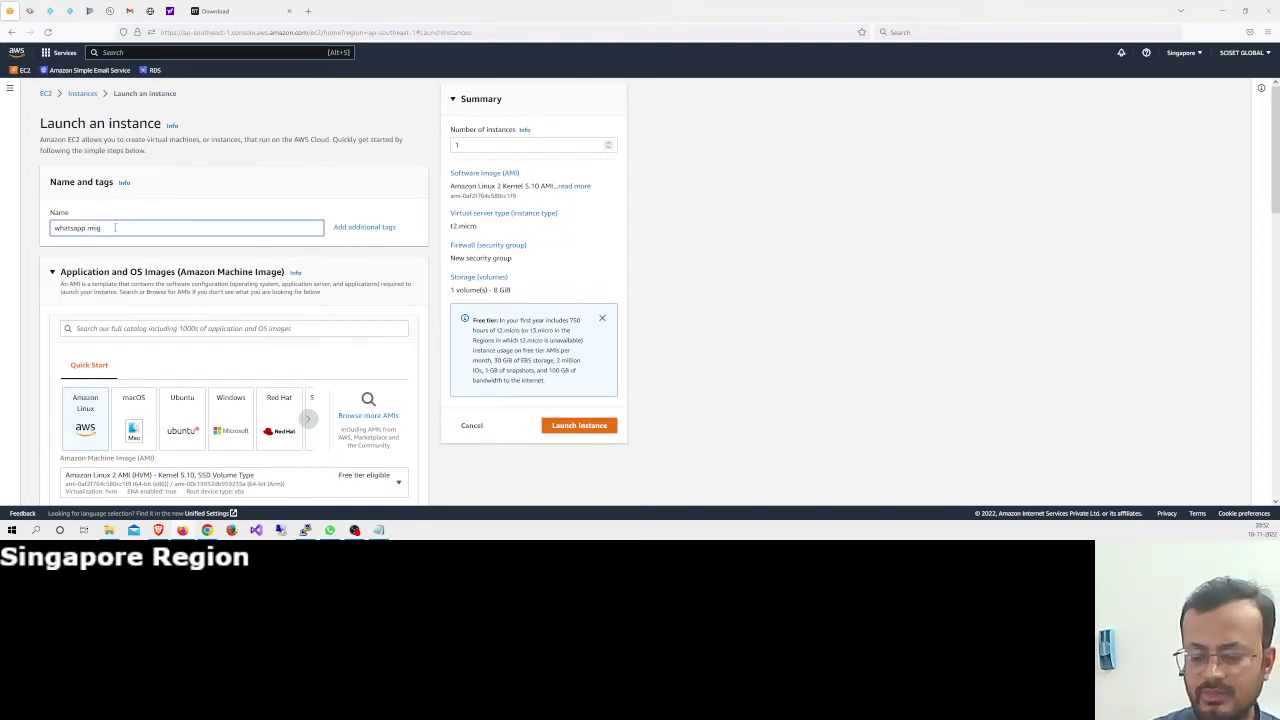
pyautogui.press('Home')
pyautogui.write('bulk')
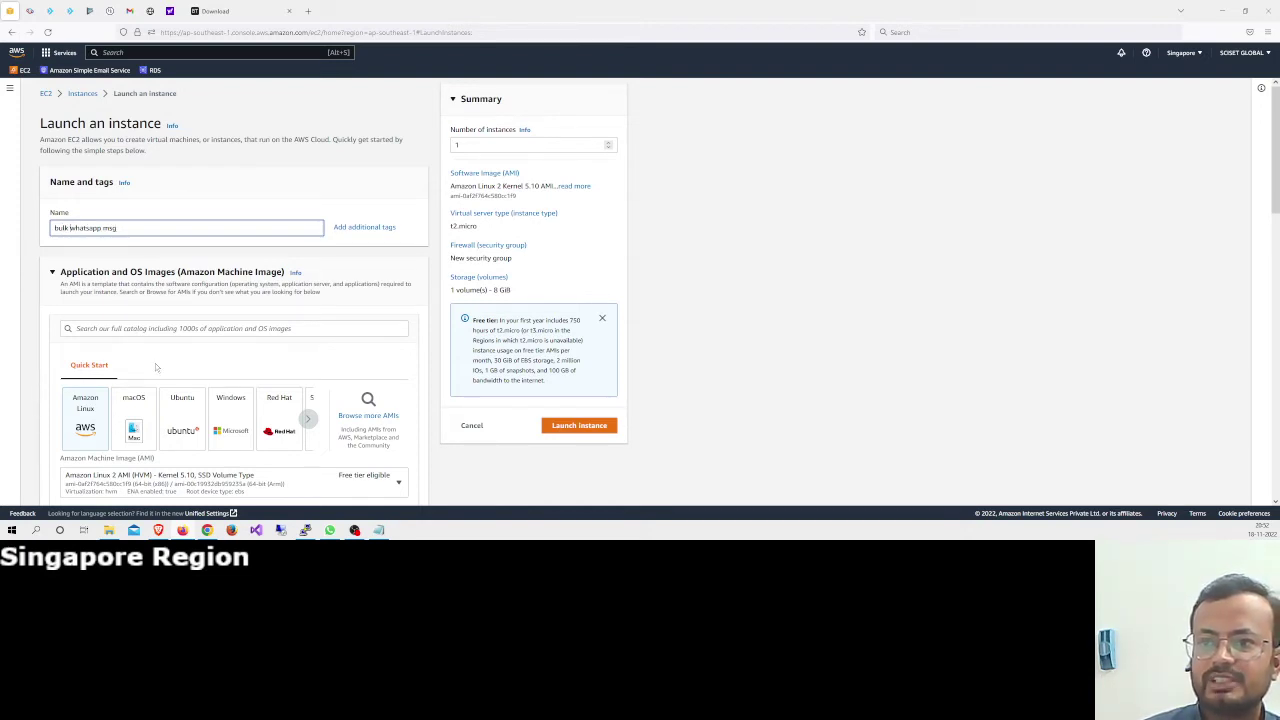
# Choose Ubuntu Server 20.04 LTS (HVM), SSD Volume Type as the instance's machine image
pyautogui.click(183, 418)
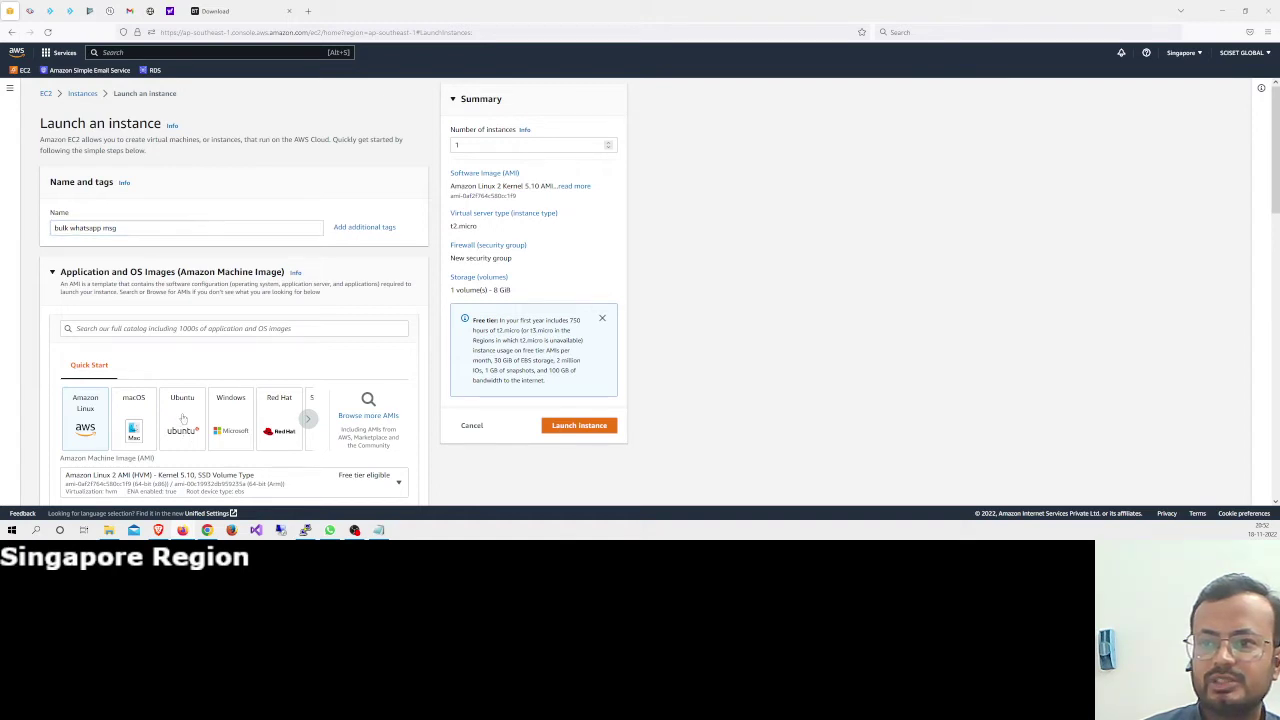
pyautogui.scroll(-2, 183, 418)
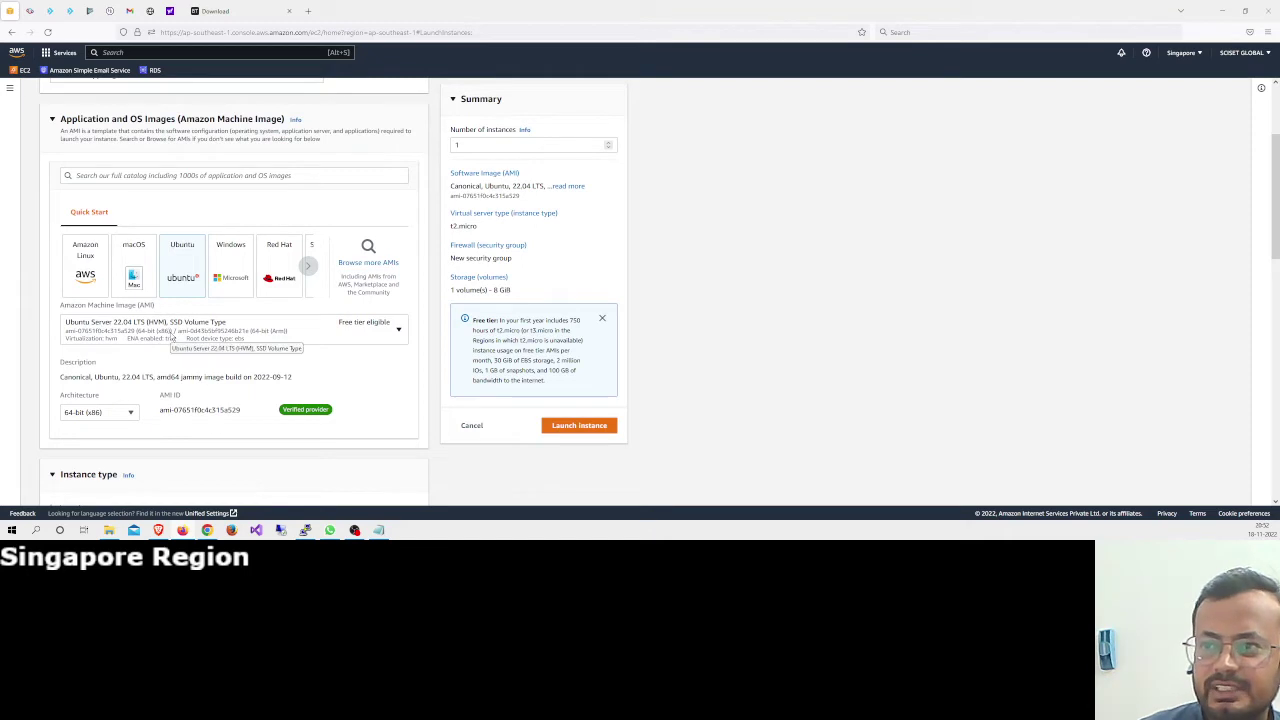
pyautogui.click(148, 336)
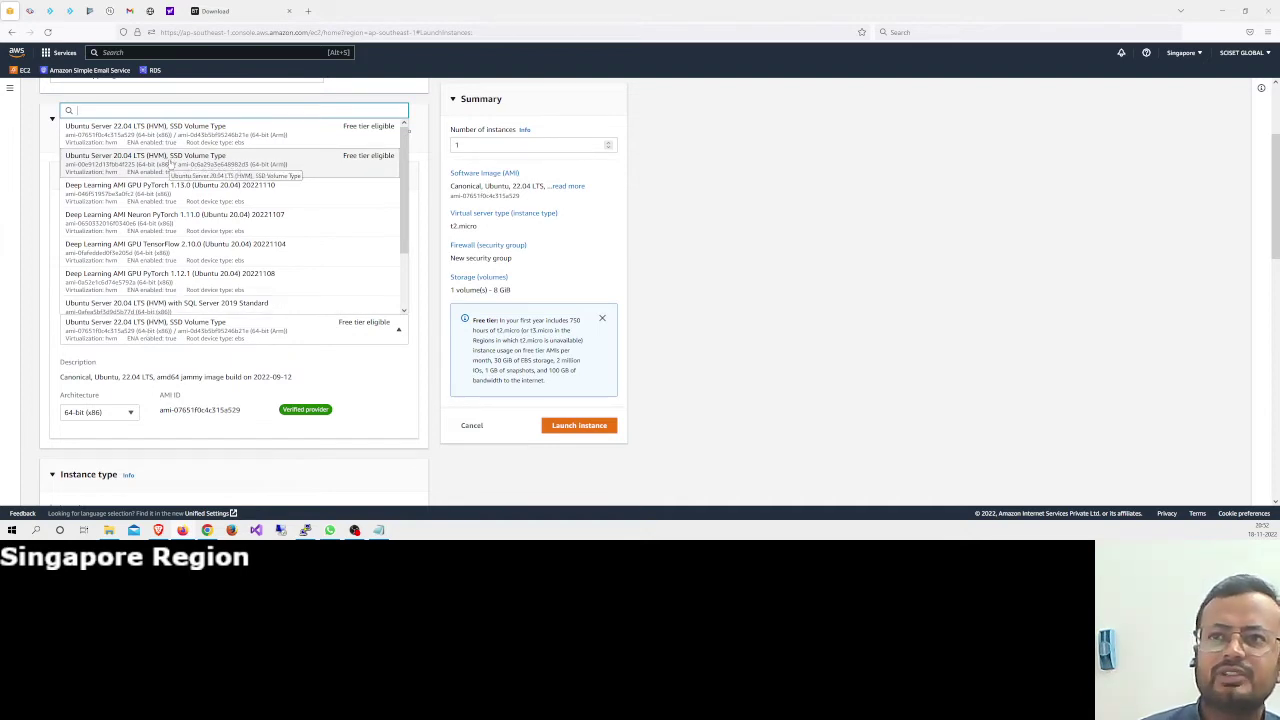
pyautogui.click(170, 163)
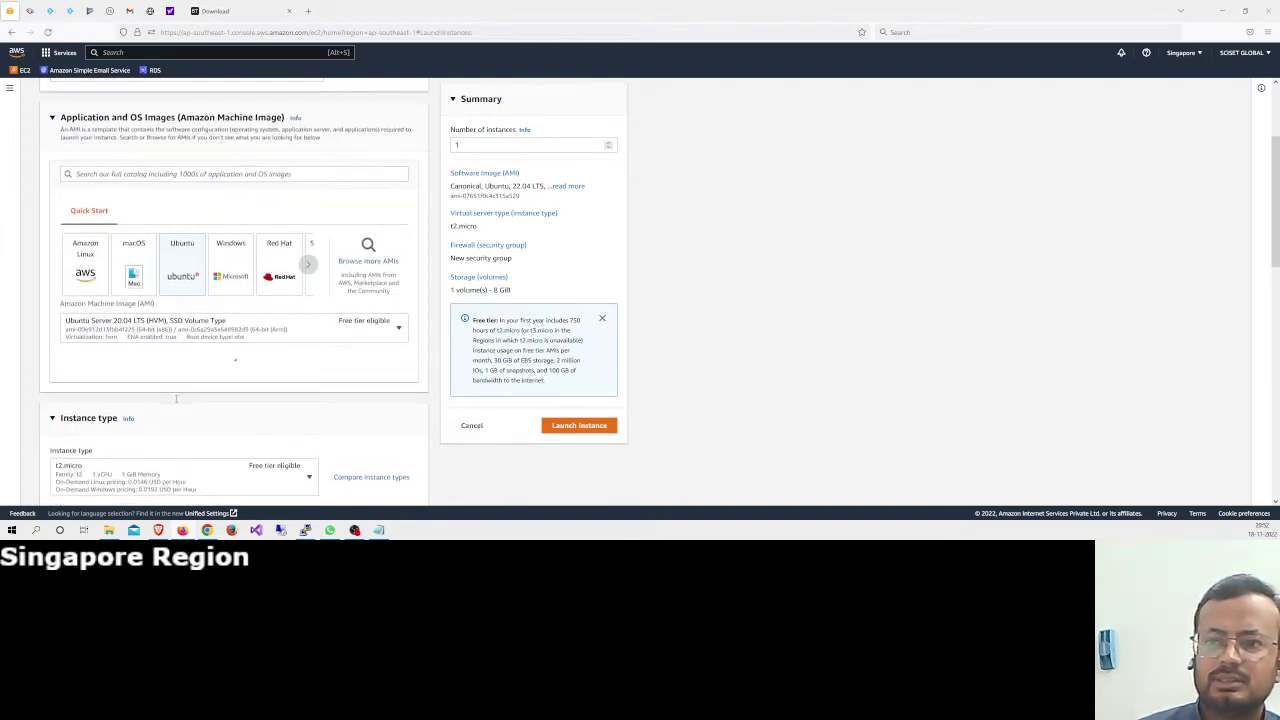
# Browse the available instance types, filter them by "t3a", and choose t3a.medium as the instance type
pyautogui.scroll(-2, 178, 396)
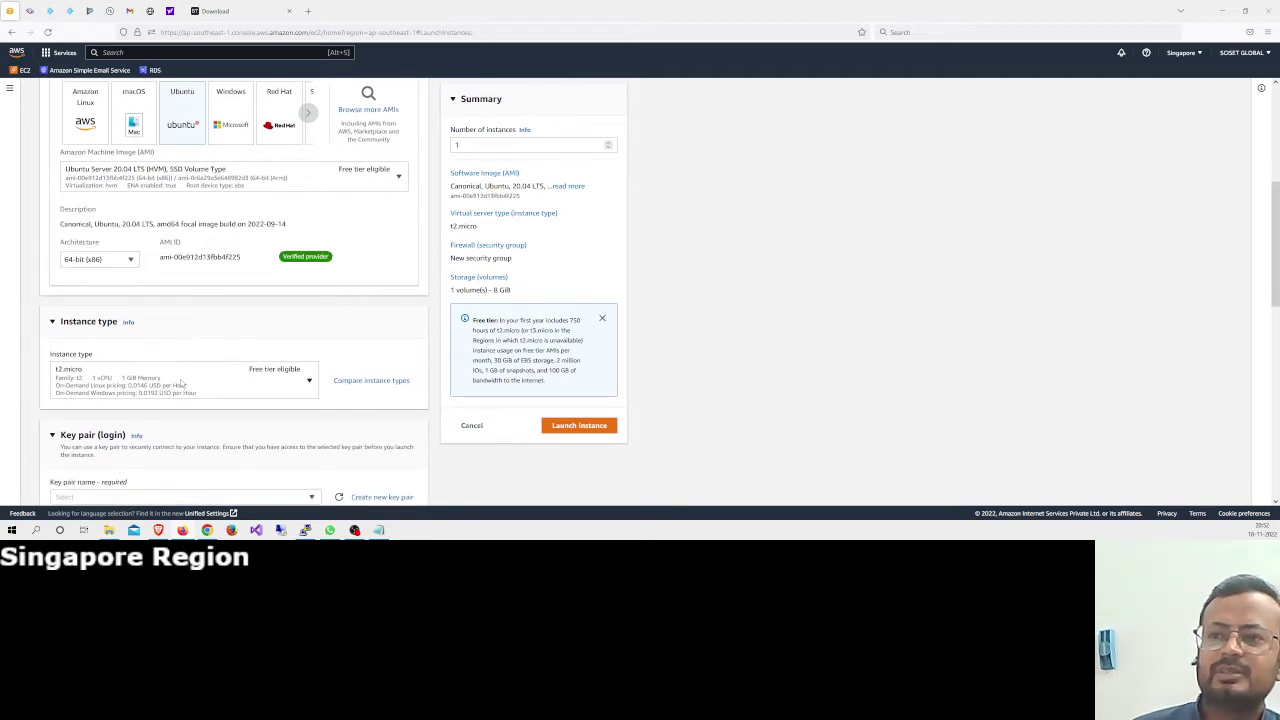
pyautogui.click(181, 384)
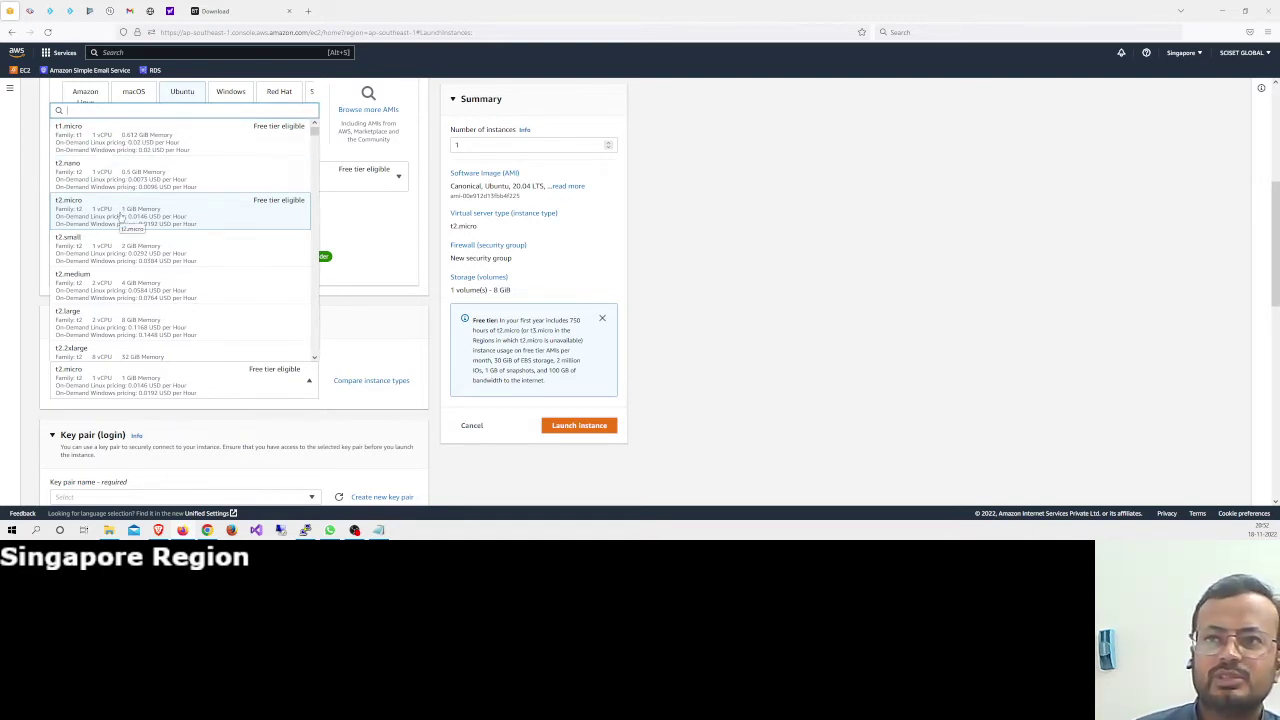
pyautogui.scroll(-5, 125, 217)
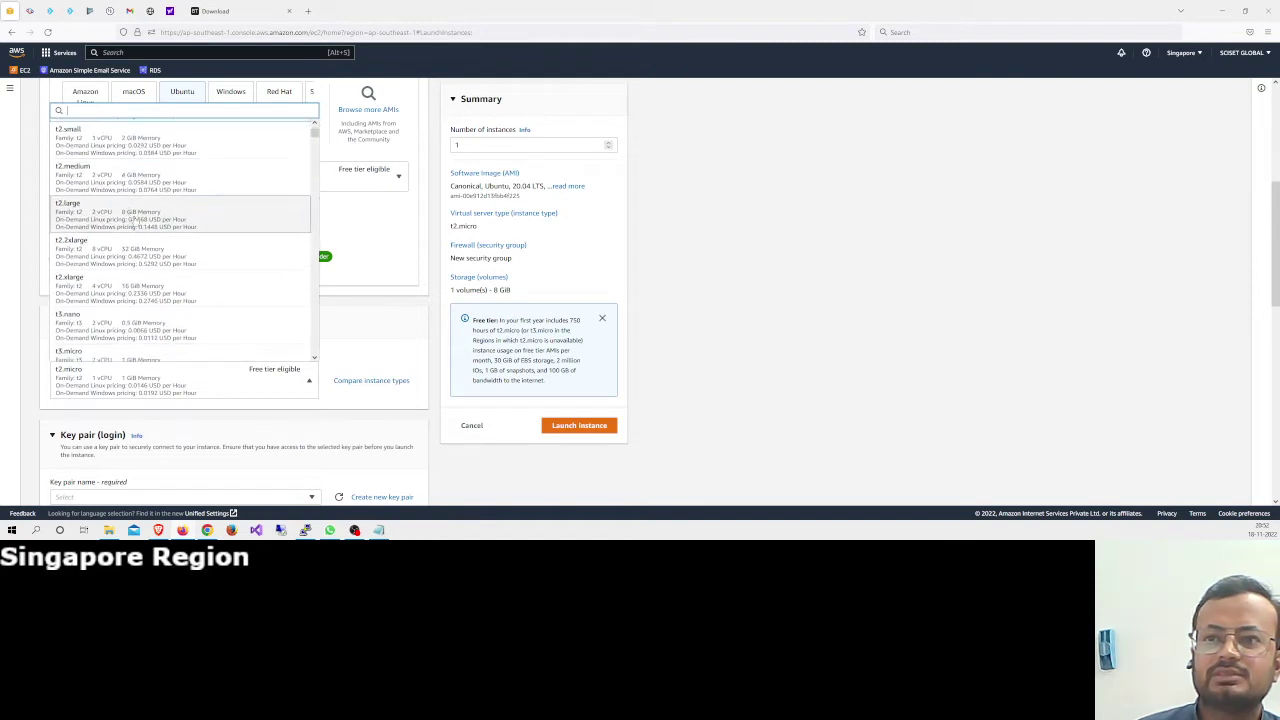
pyautogui.scroll(-2, 139, 218)
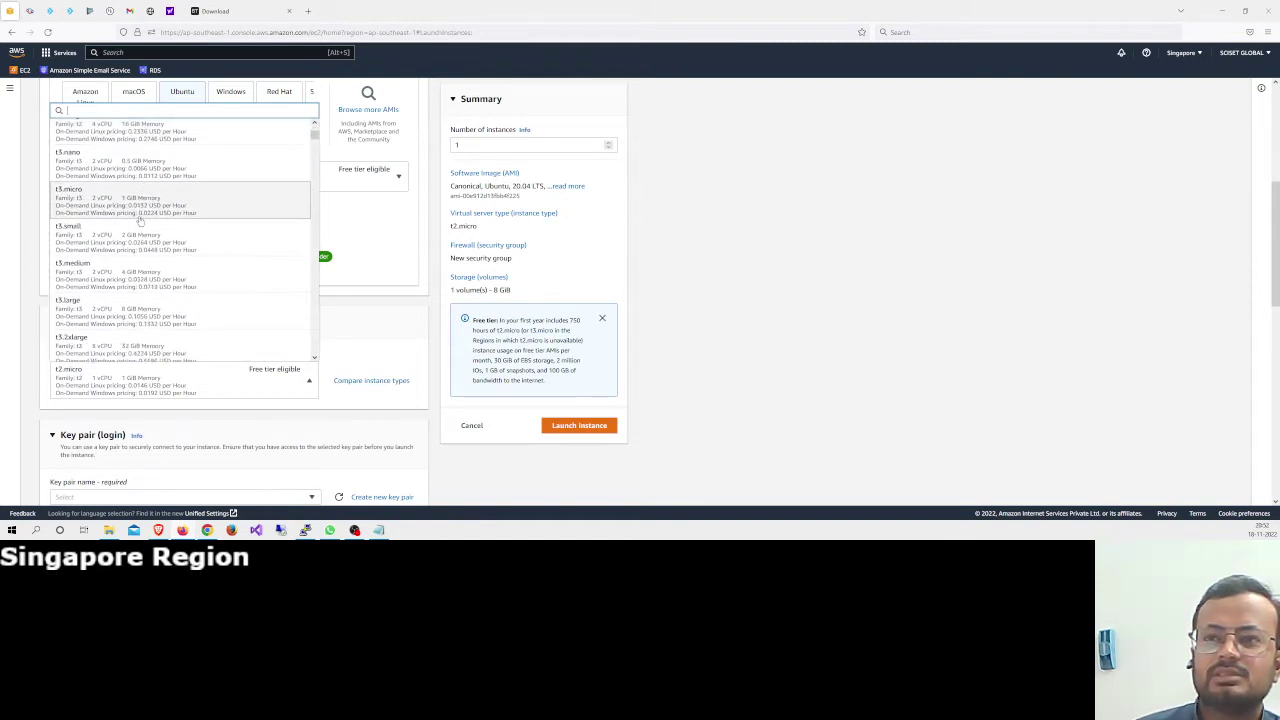
pyautogui.scroll(2, 146, 211)
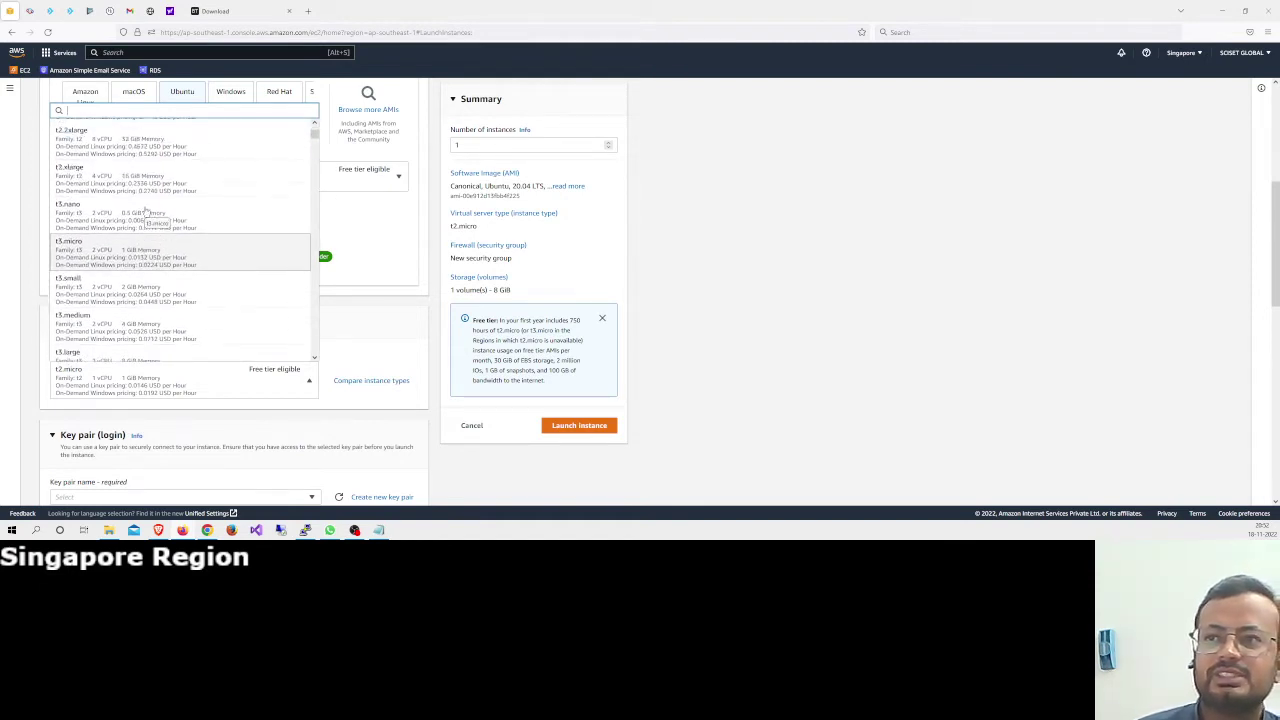
pyautogui.scroll(5, 146, 212)
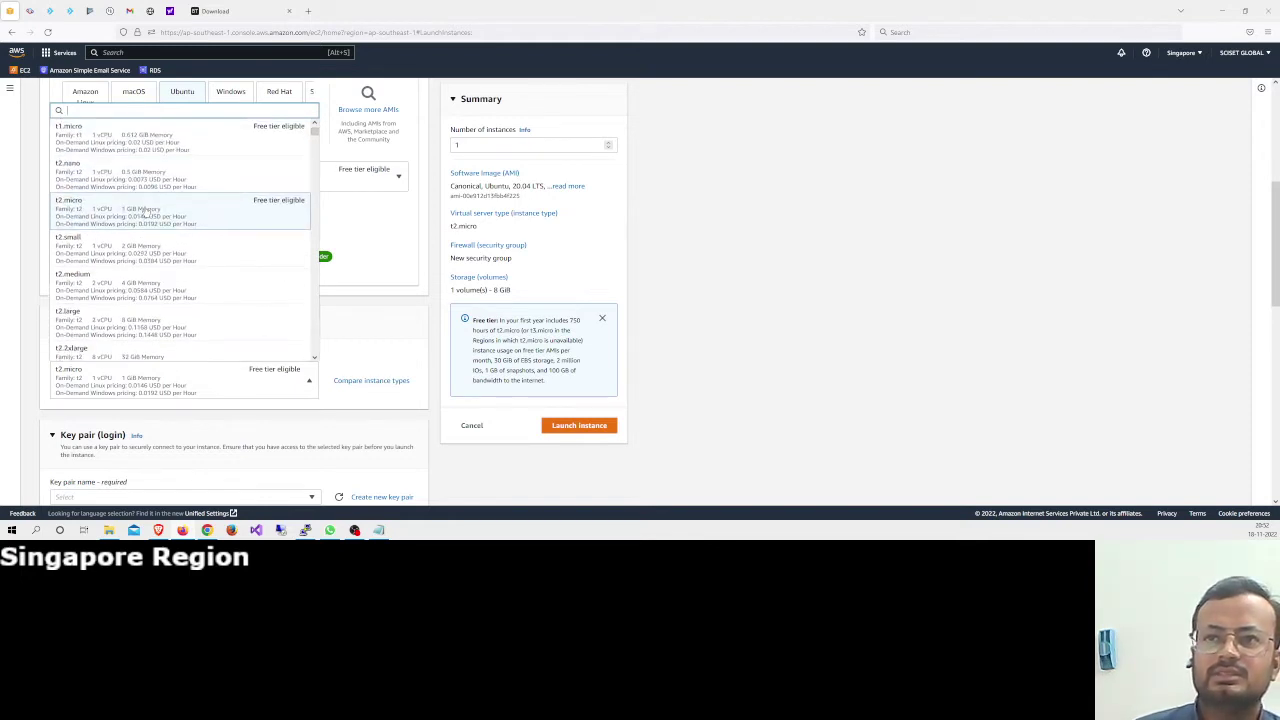
pyautogui.scroll(-8, 146, 212)
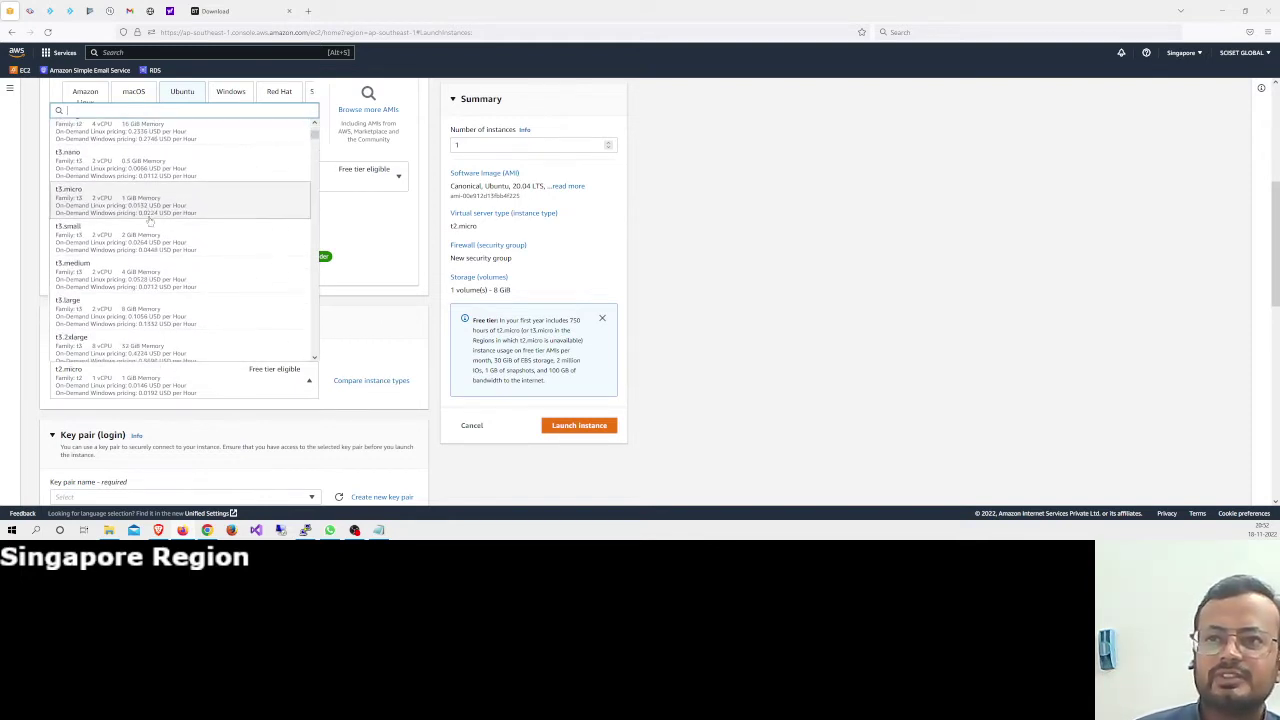
pyautogui.scroll(-10, 138, 234)
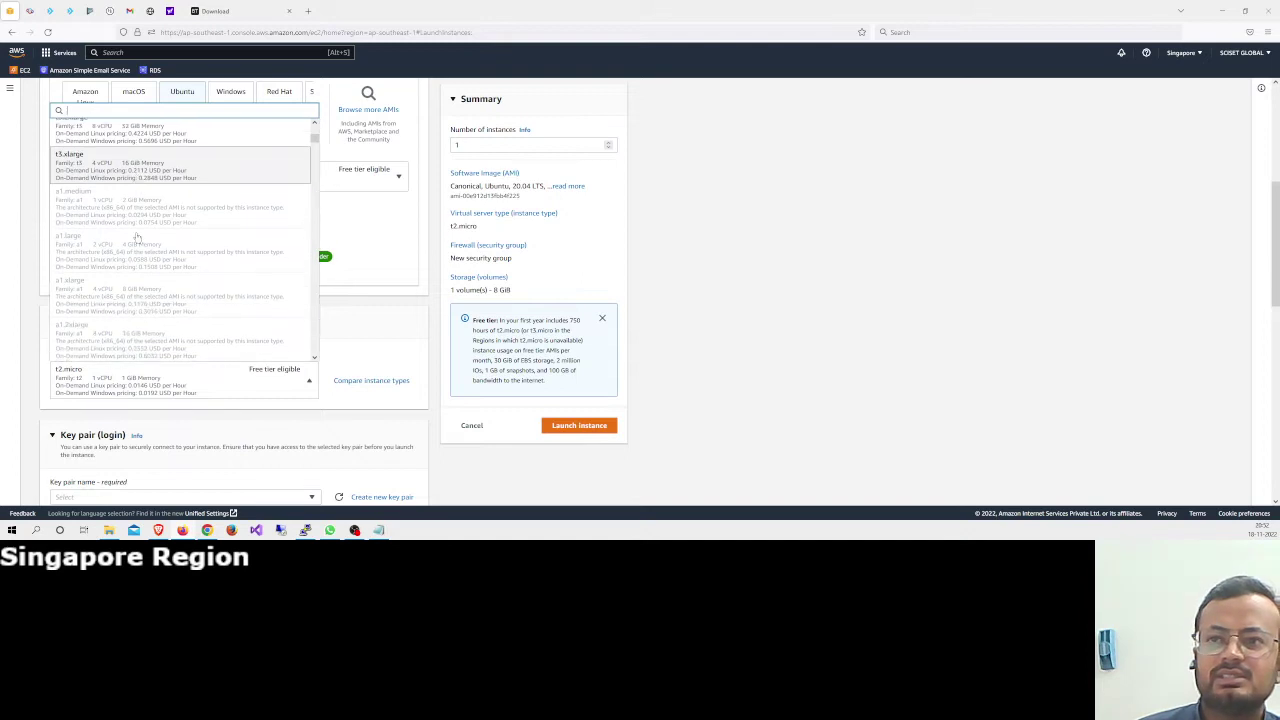
pyautogui.scroll(-10, 137, 235)
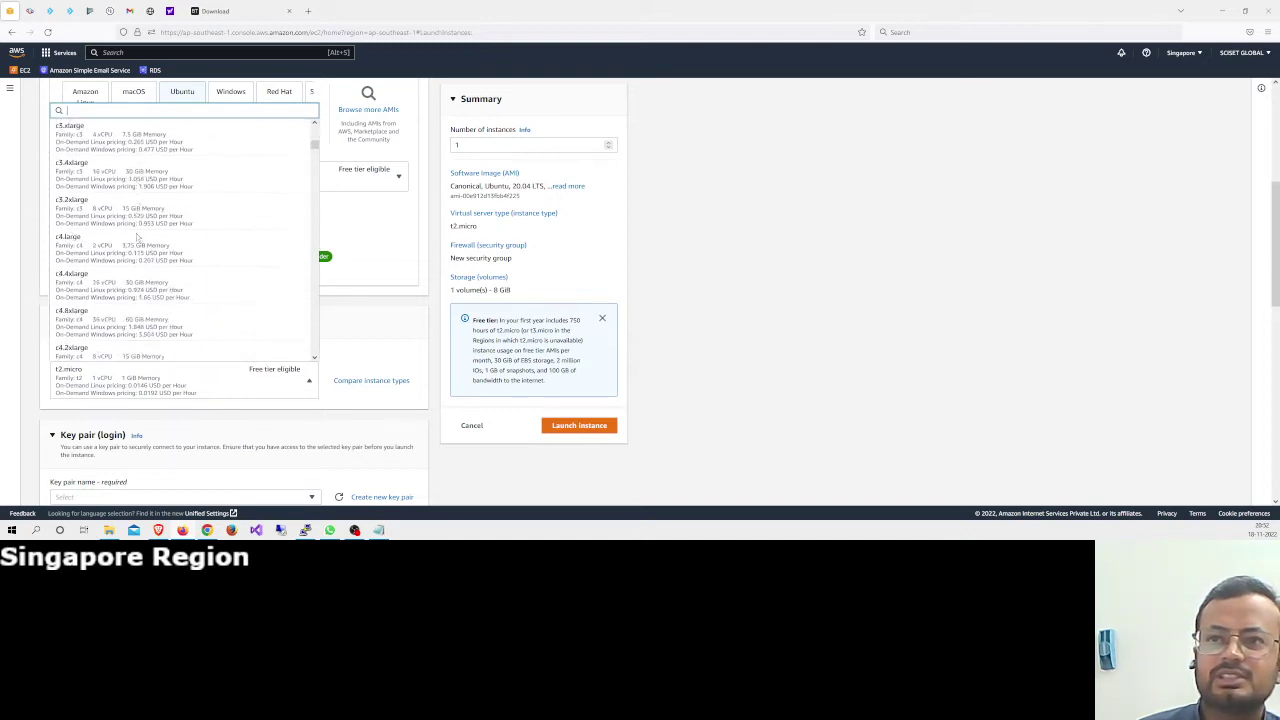
pyautogui.scroll(-4, 136, 258)
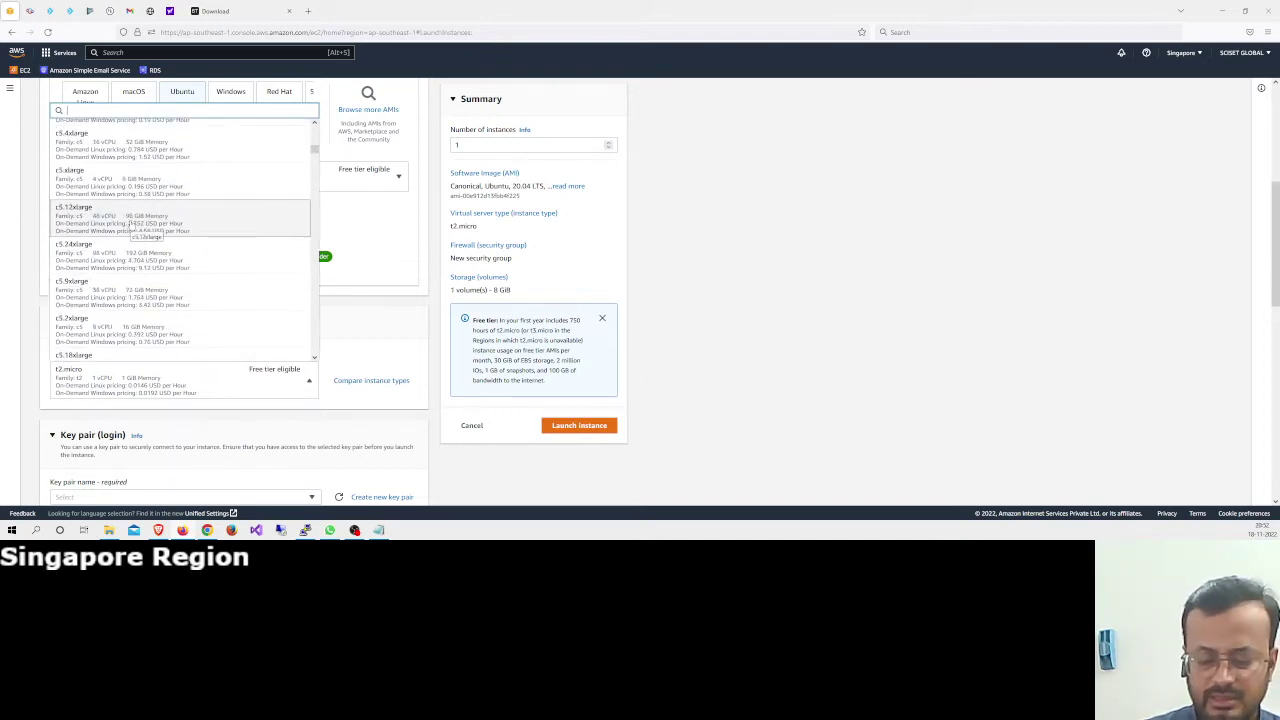
pyautogui.write('t3a')
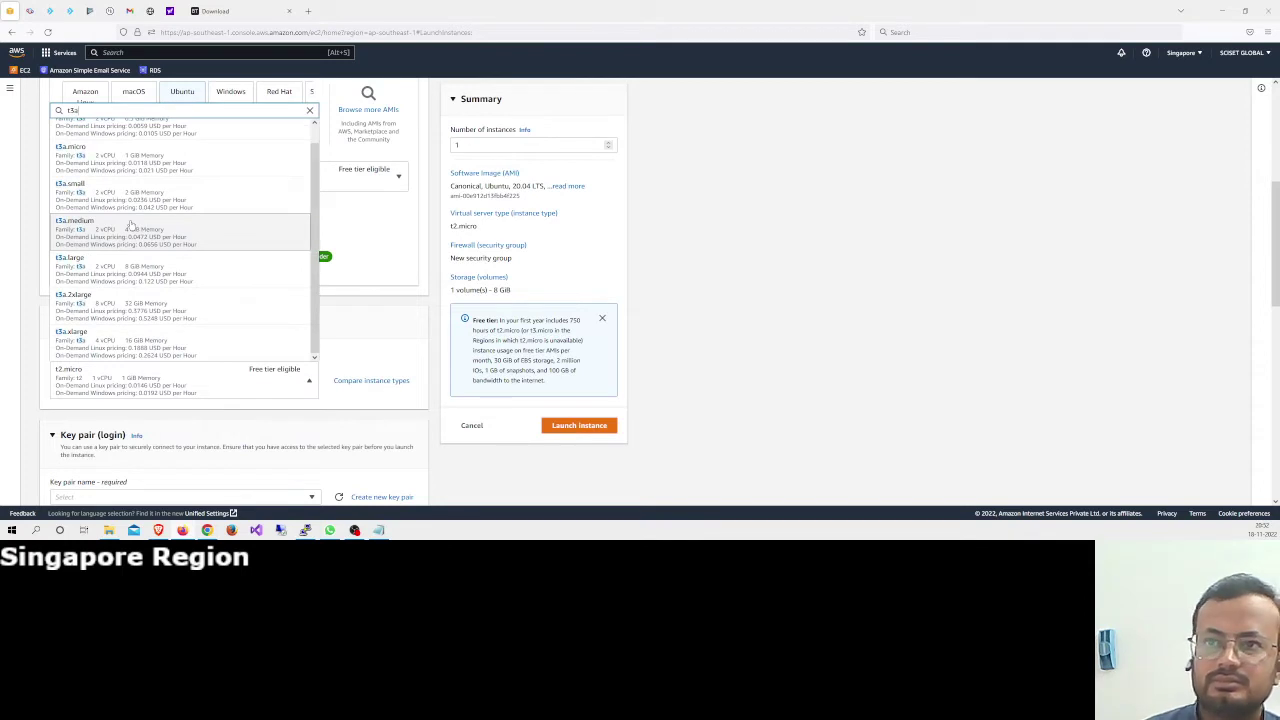
pyautogui.click(125, 228)
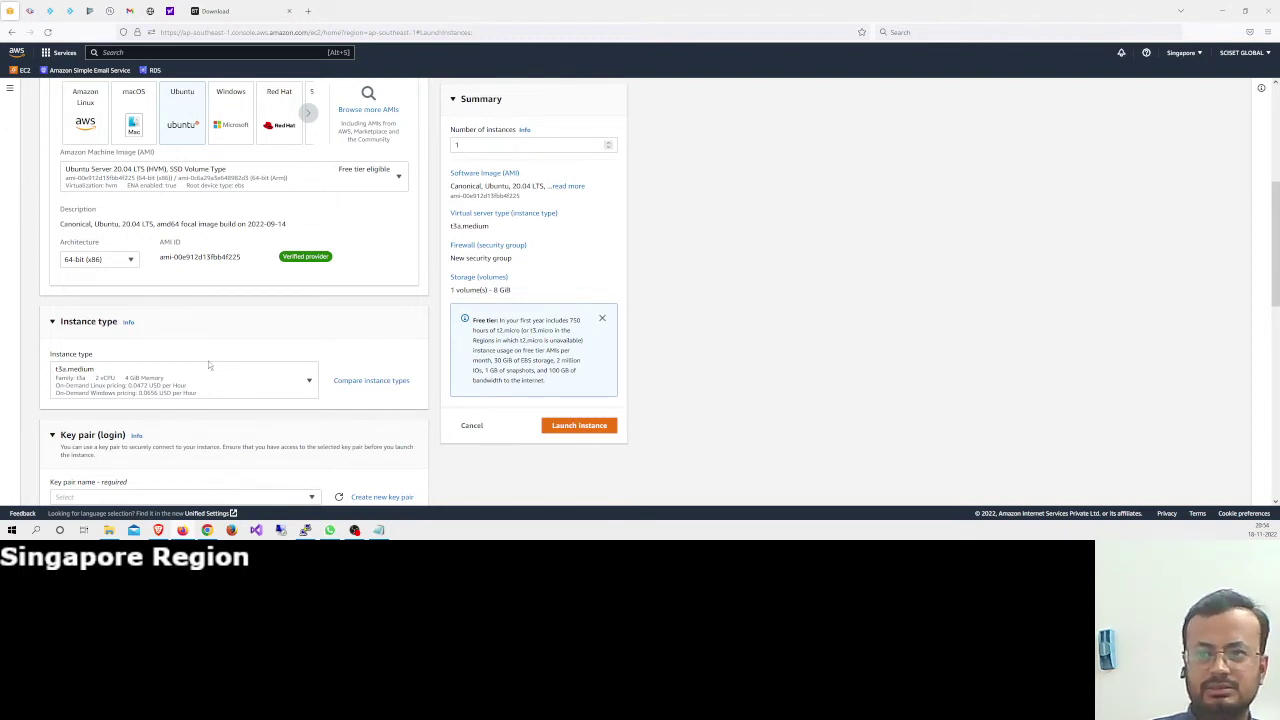
# Create a new RSA key pair named "bulkwasender" with the .ppk private key file format for PuTTY
pyautogui.scroll(-1, 327, 328)
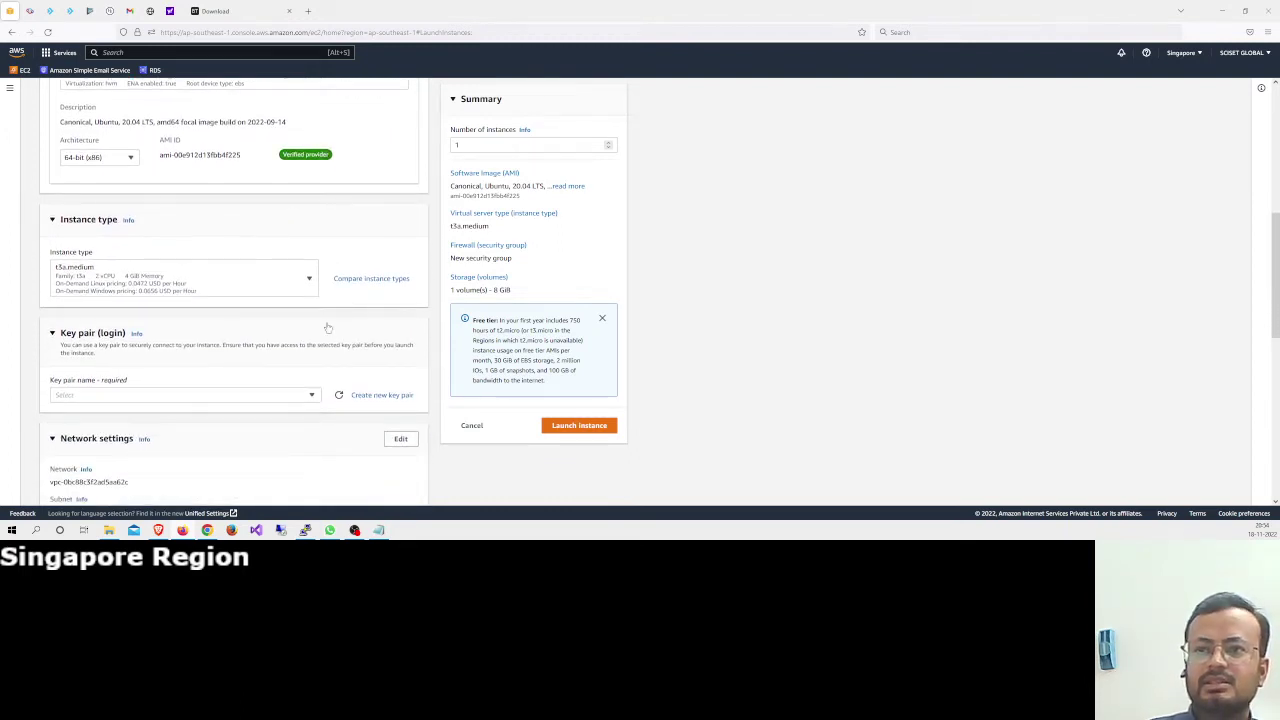
pyautogui.scroll(-1, 104, 352)
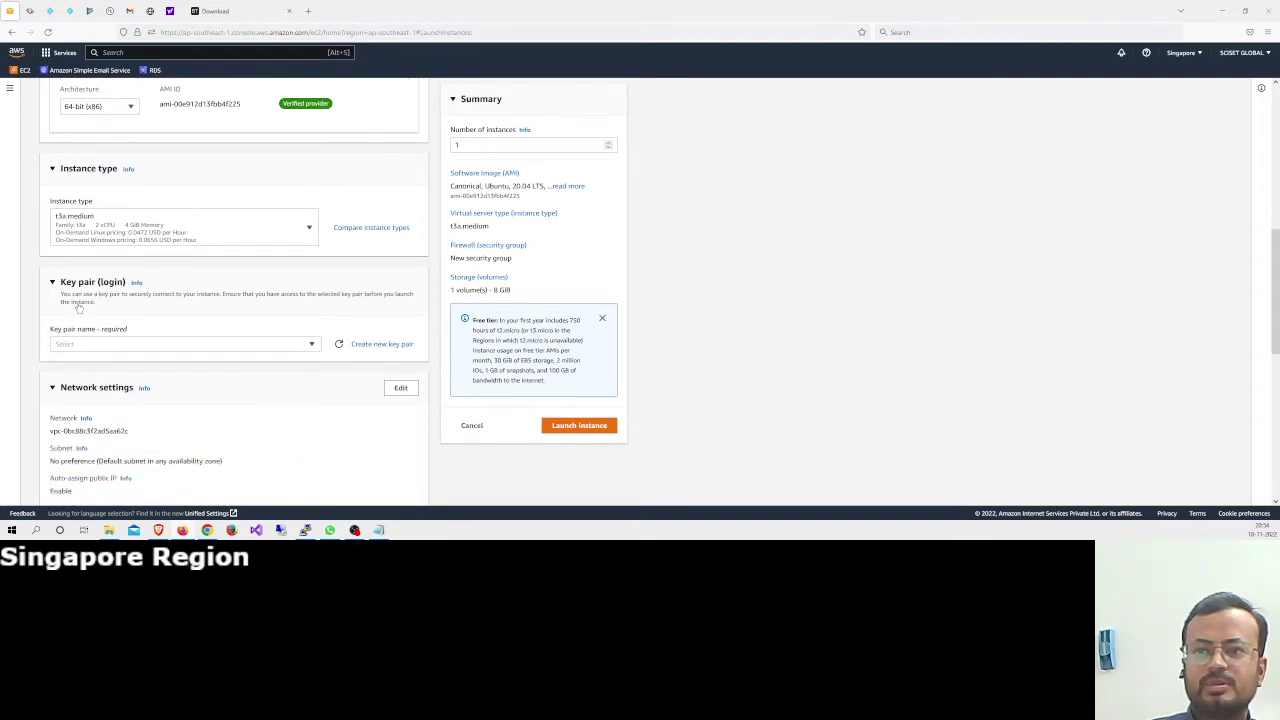
pyautogui.click(311, 345)
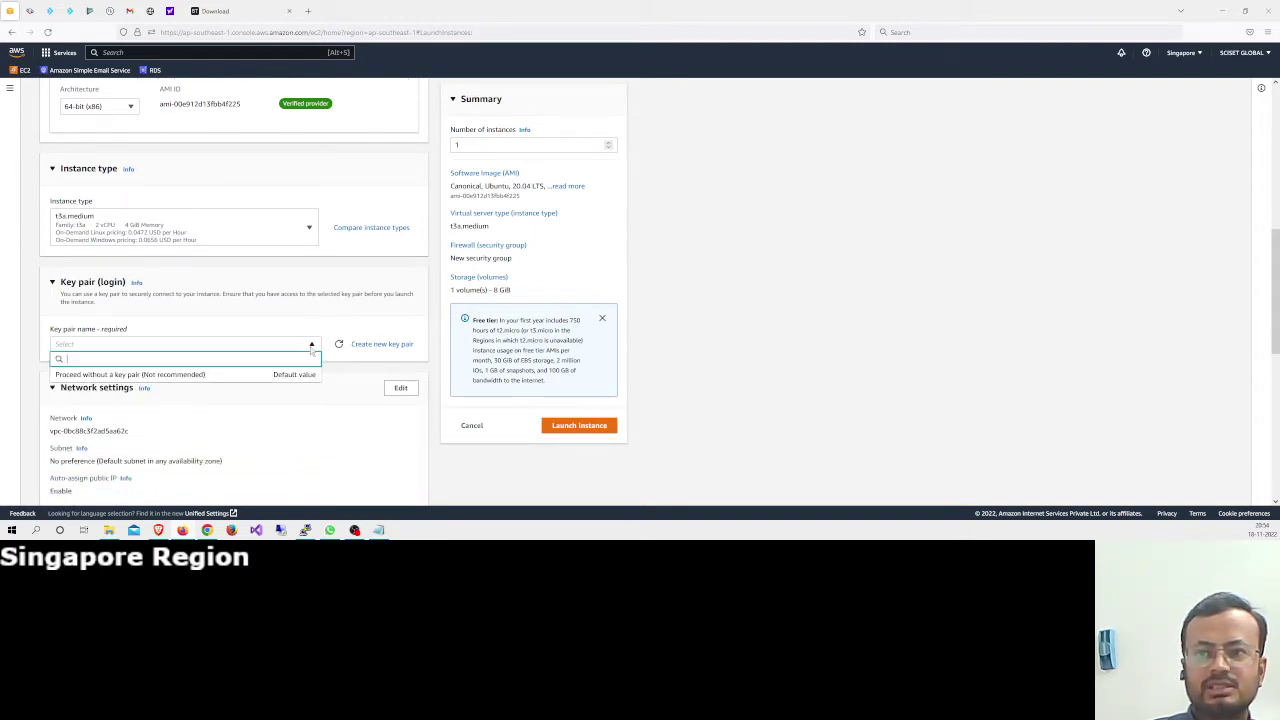
pyautogui.click(368, 346)
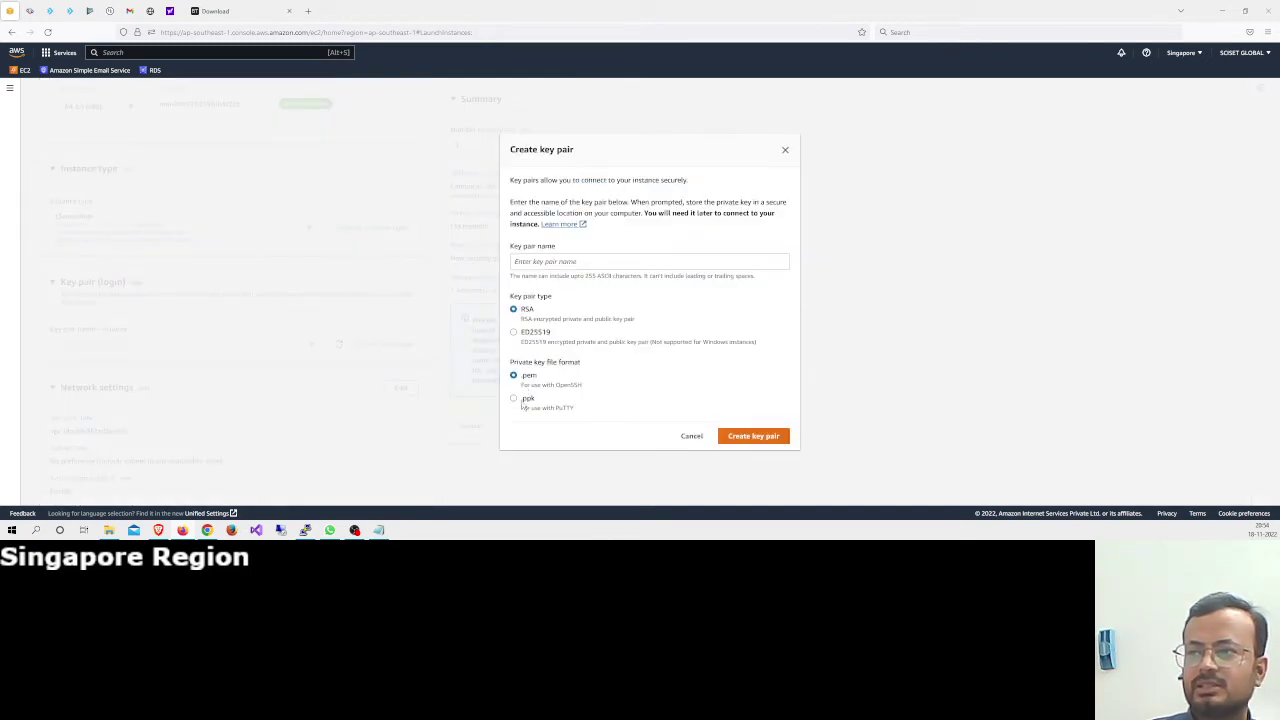
pyautogui.click(520, 400)
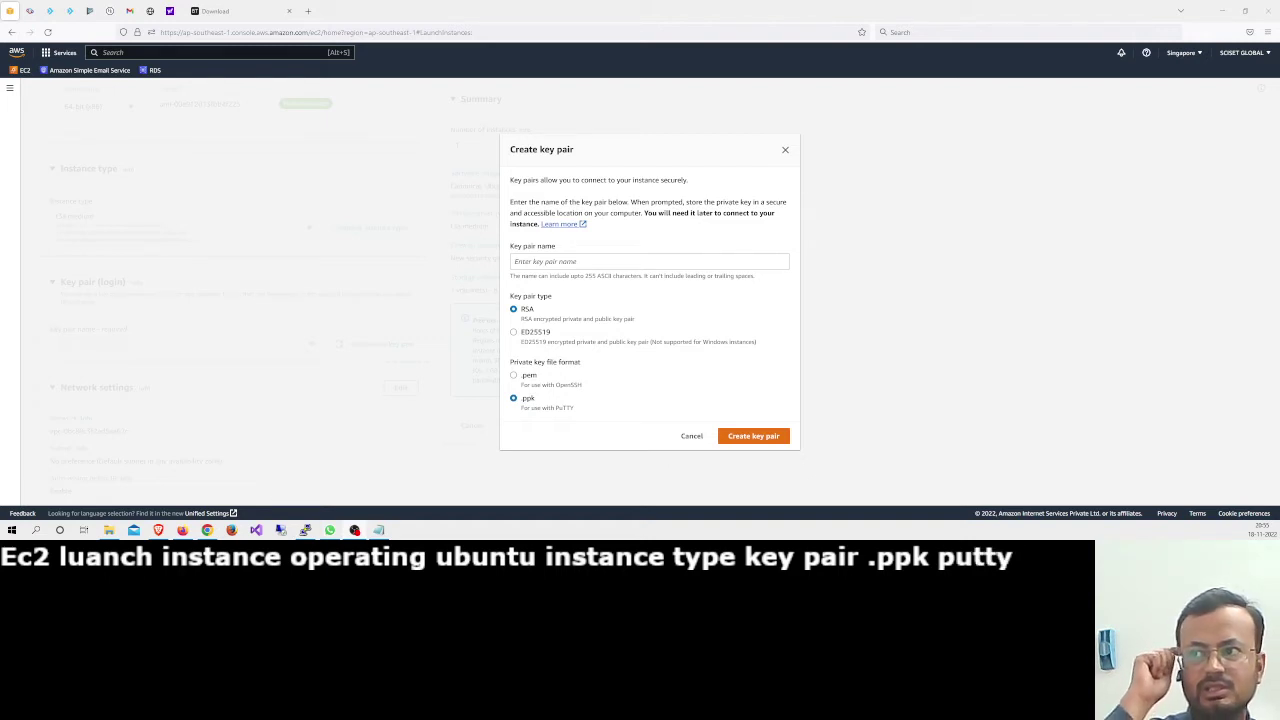
pyautogui.click(601, 264)
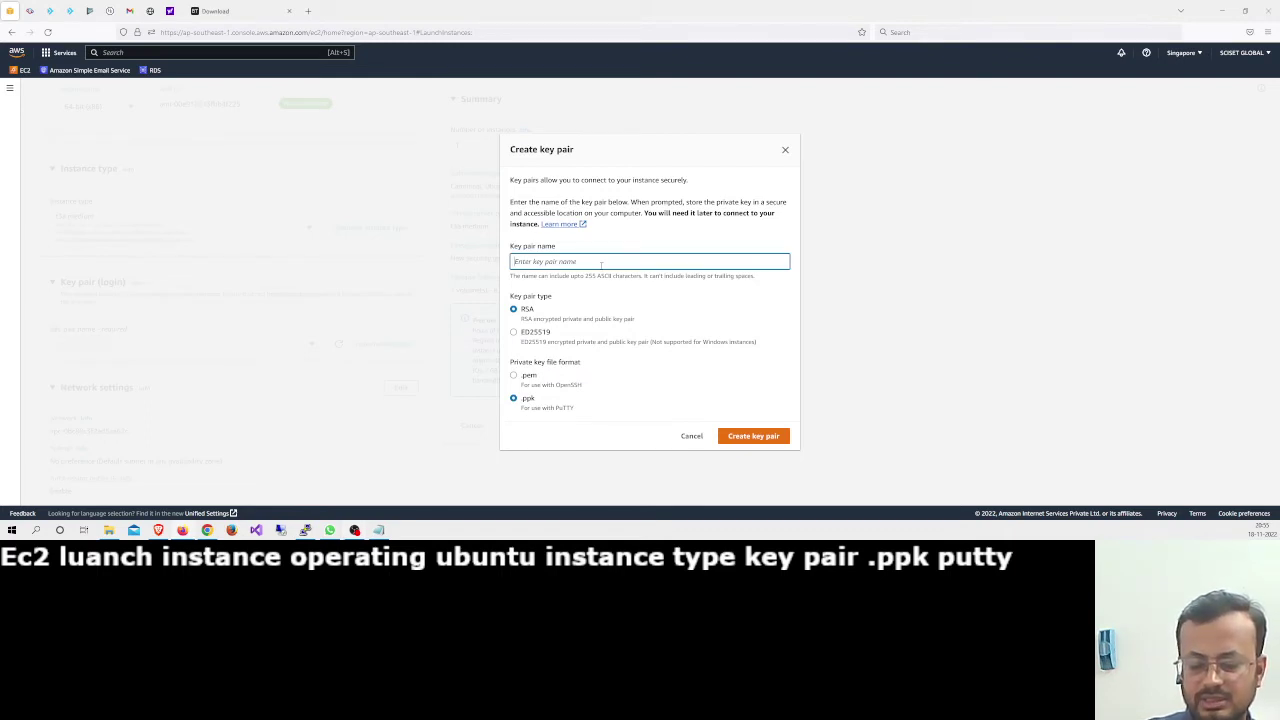
pyautogui.write('wa')
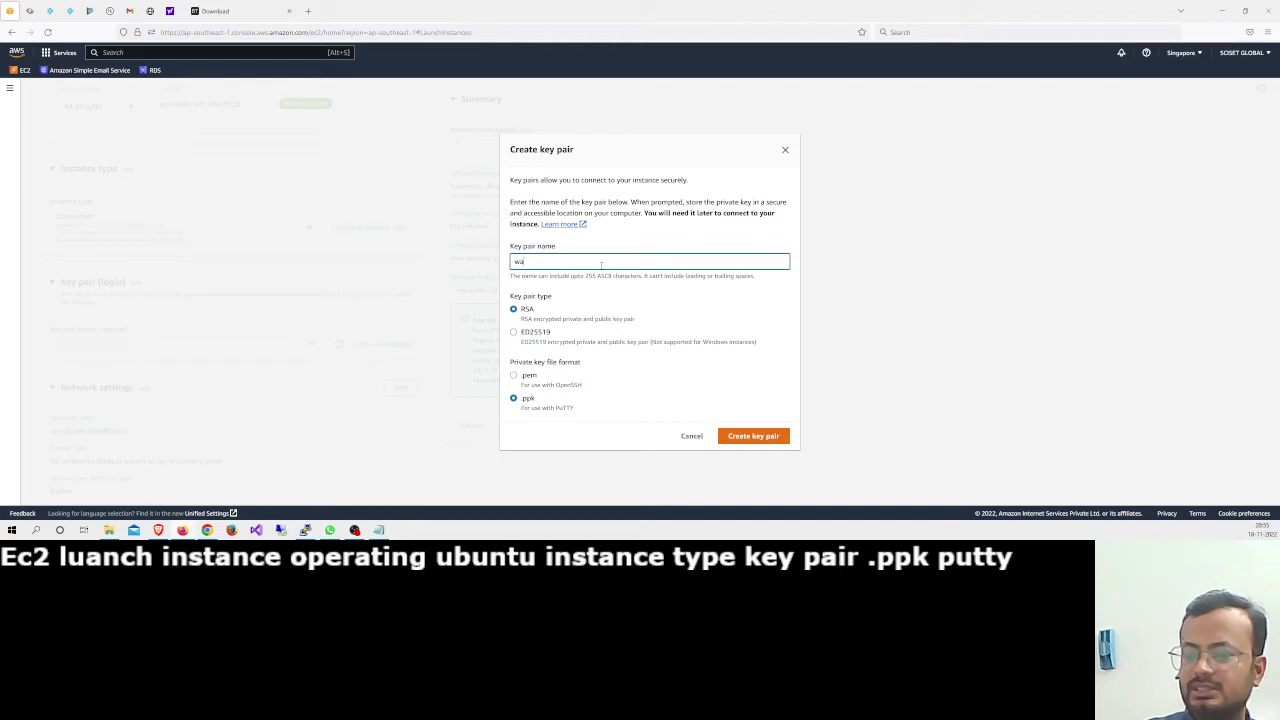
pyautogui.write('bulk')
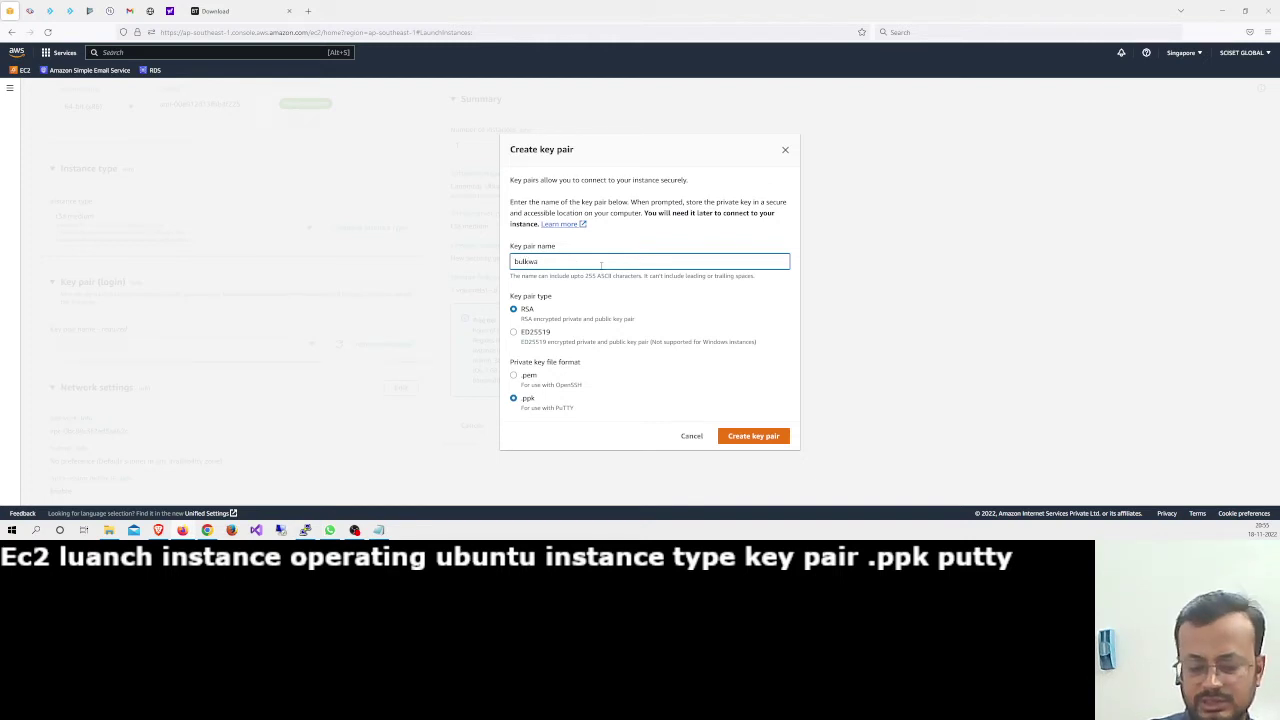
pyautogui.write('ne')
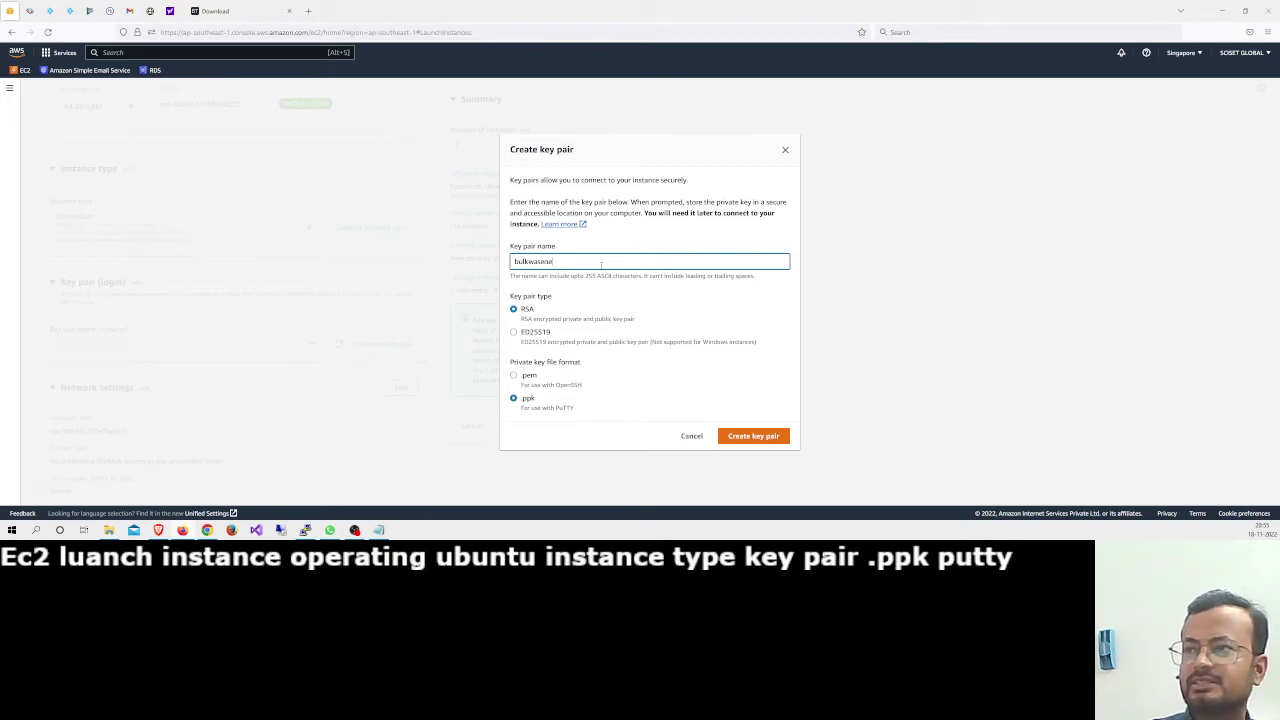
pyautogui.press('BackSpace')
pyautogui.write('der')
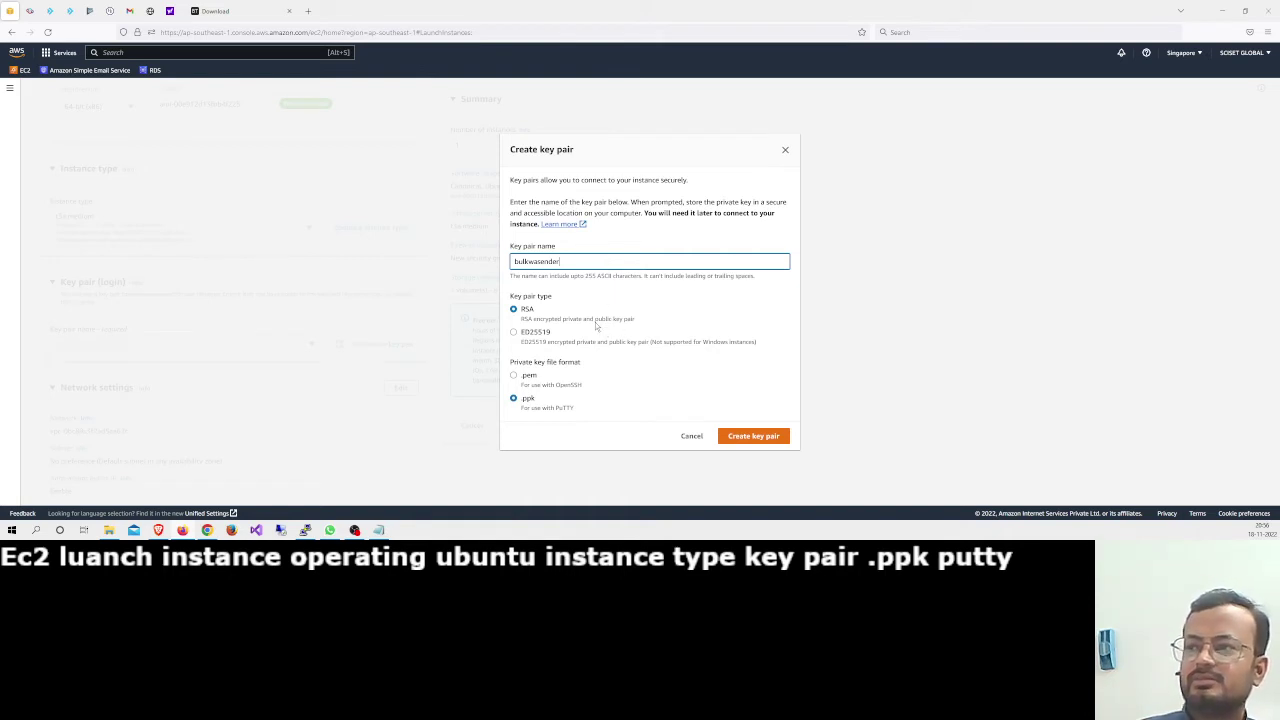
pyautogui.click(749, 438)
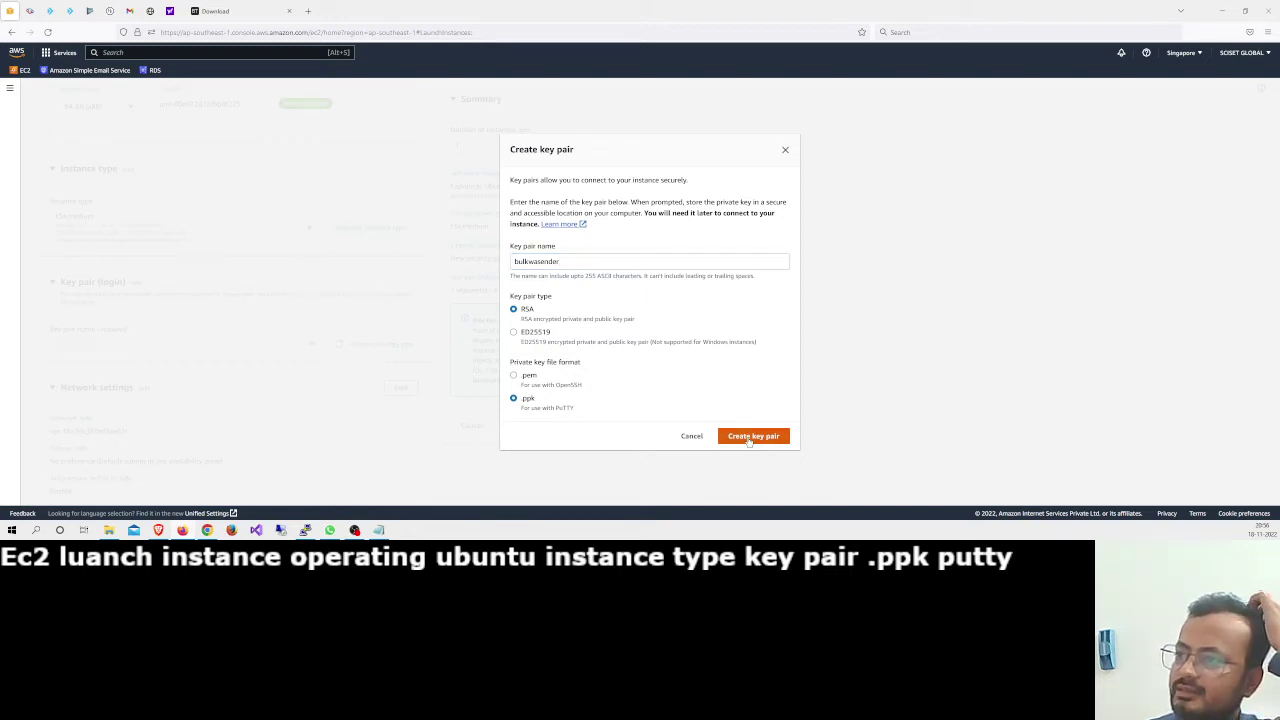
# Save the private key file bulkwasender.ppk in the Tips & Tricks folder on the MEDIA drive
pyautogui.click(410, 279)
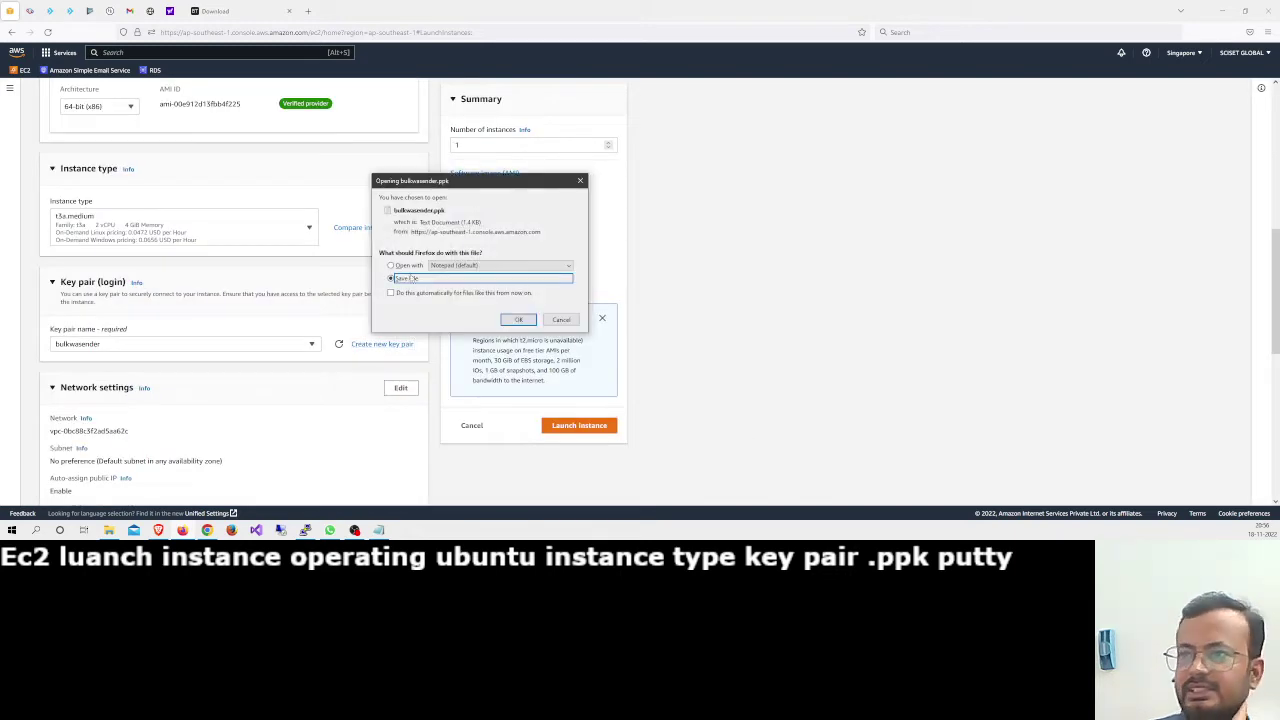
pyautogui.click(526, 321)
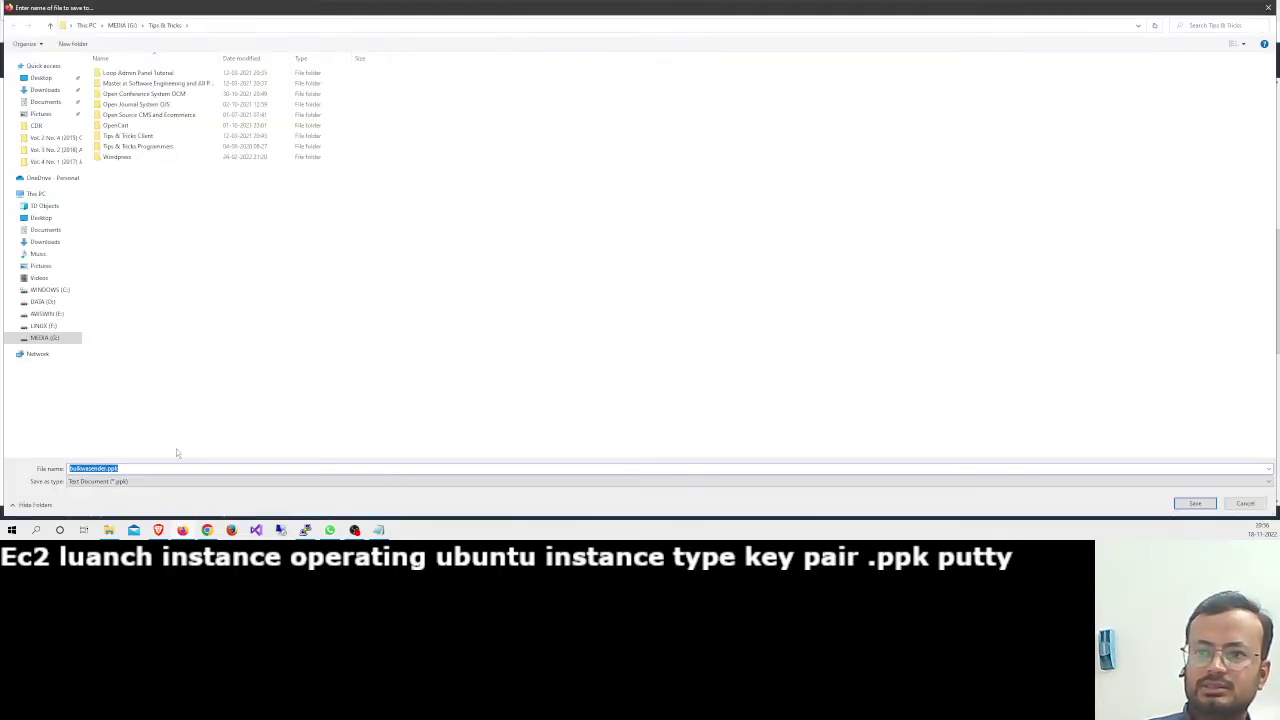
pyautogui.click(1195, 503)
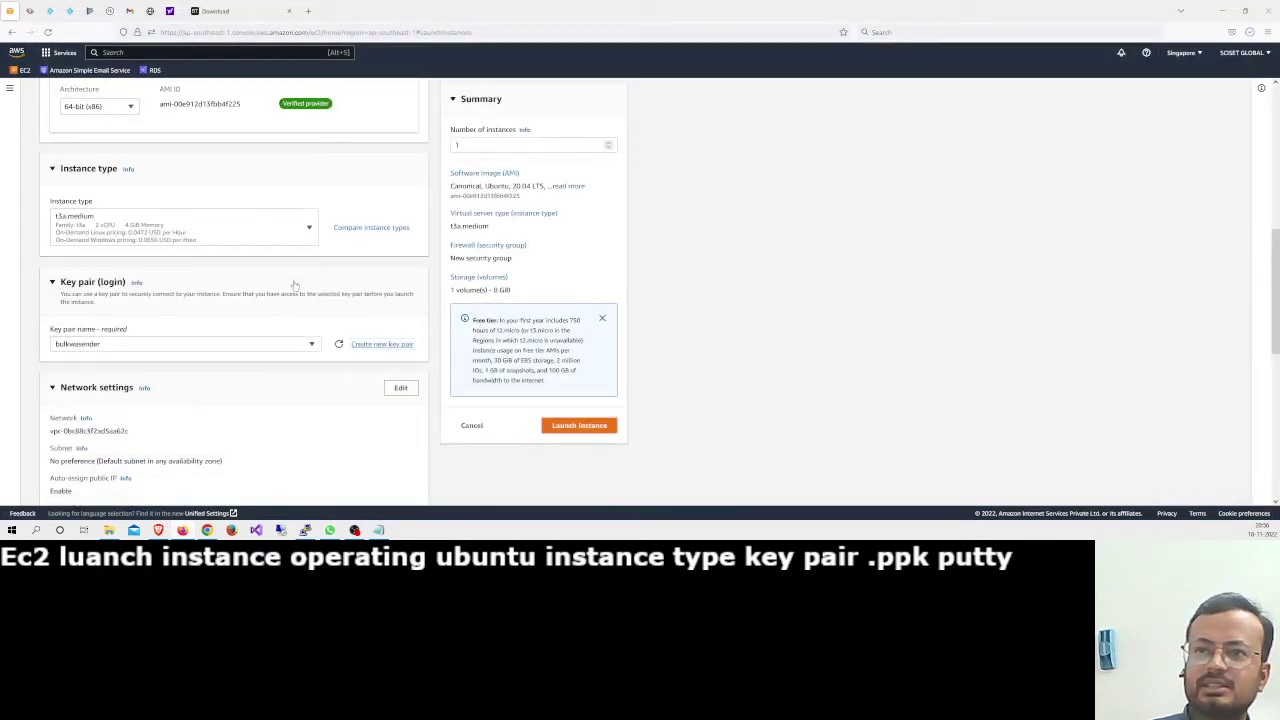
# Use an existing security group in the network settings and assign the default one to the instance
pyautogui.scroll(-2, 293, 285)
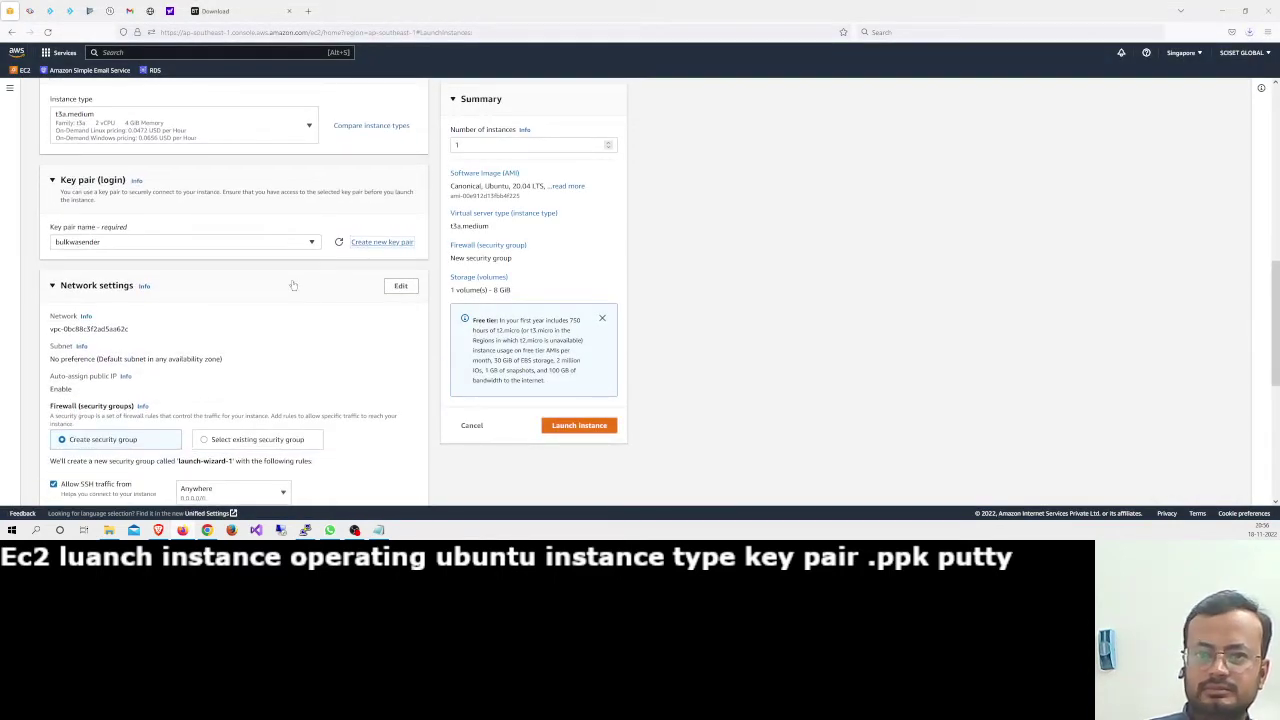
pyautogui.scroll(-2, 293, 285)
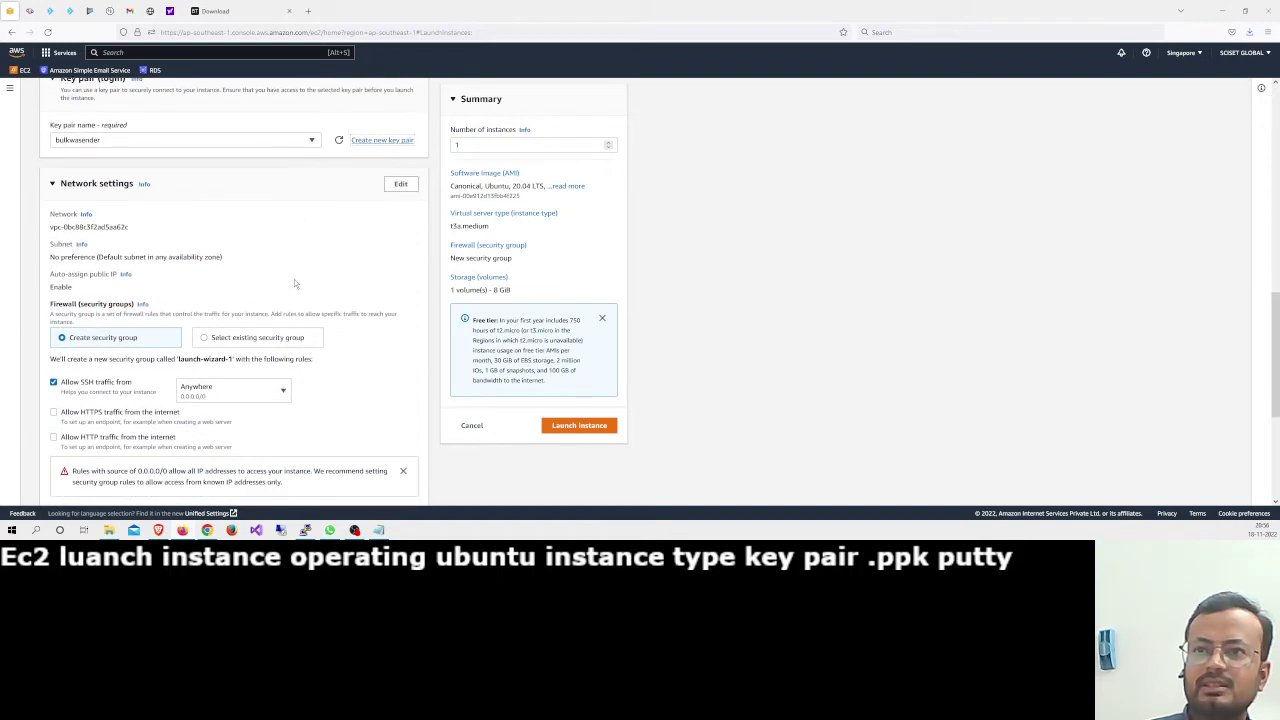
pyautogui.scroll(-2, 243, 267)
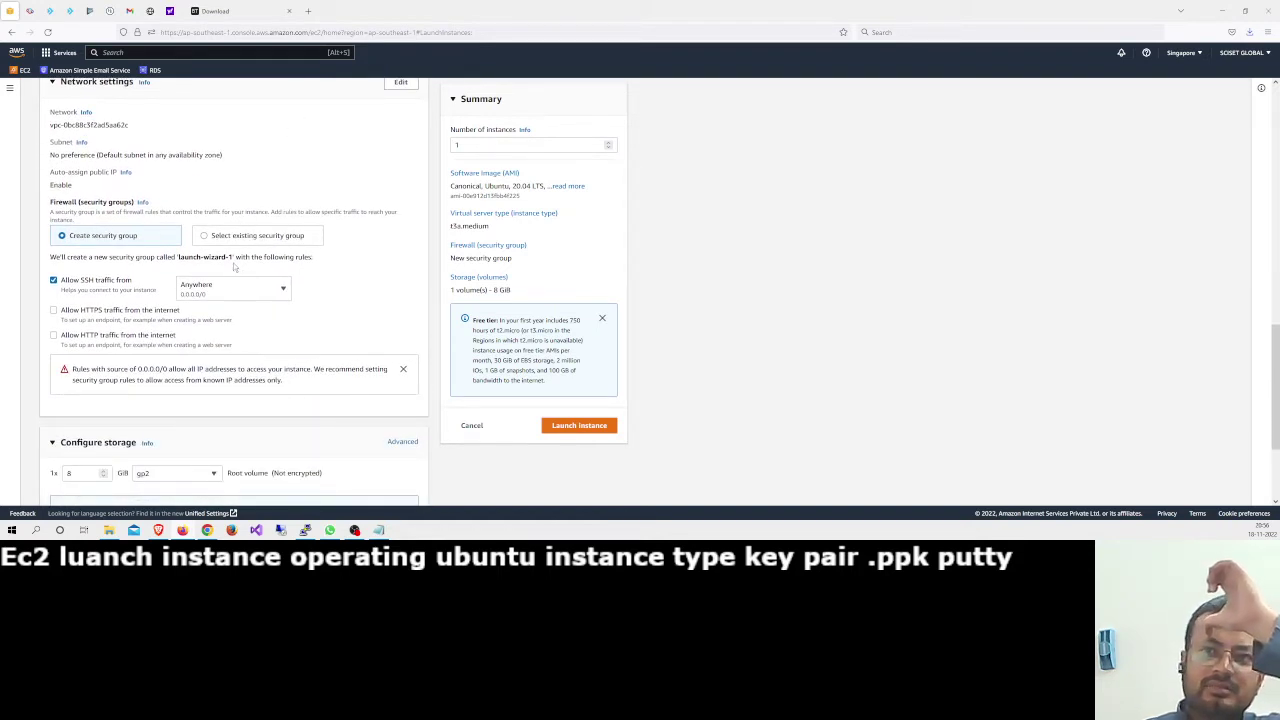
pyautogui.click(219, 238)
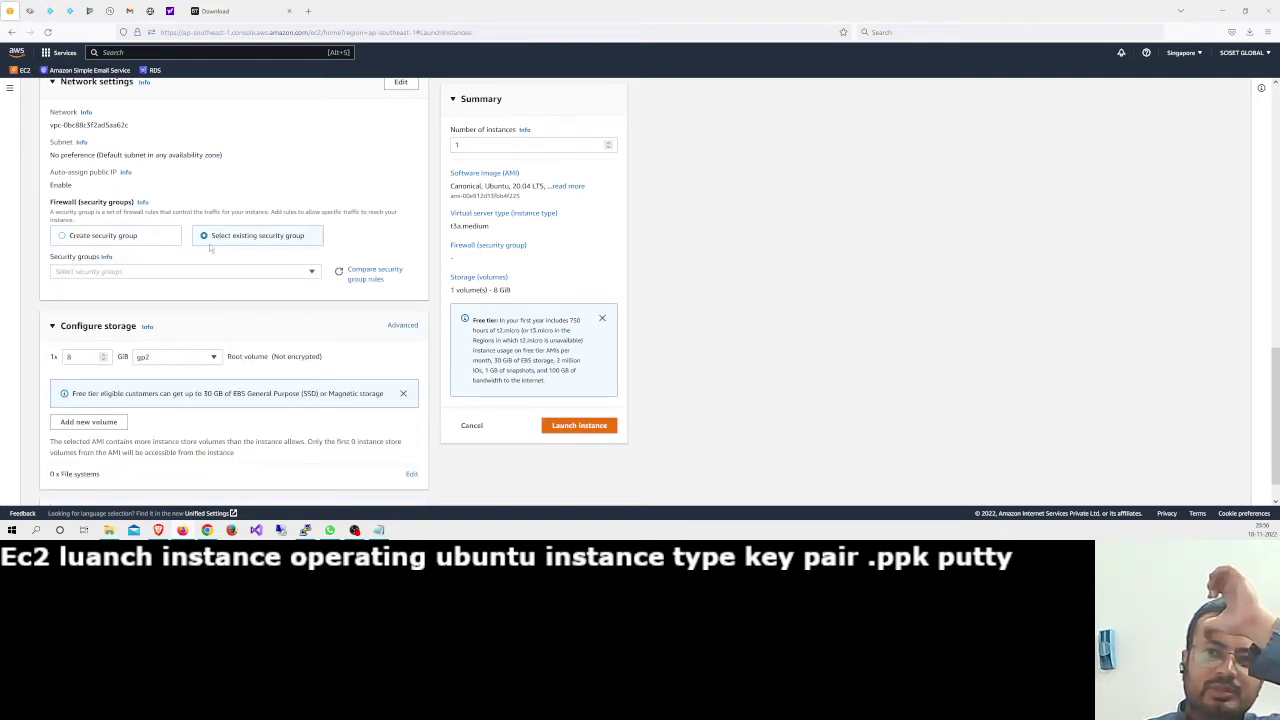
pyautogui.click(183, 273)
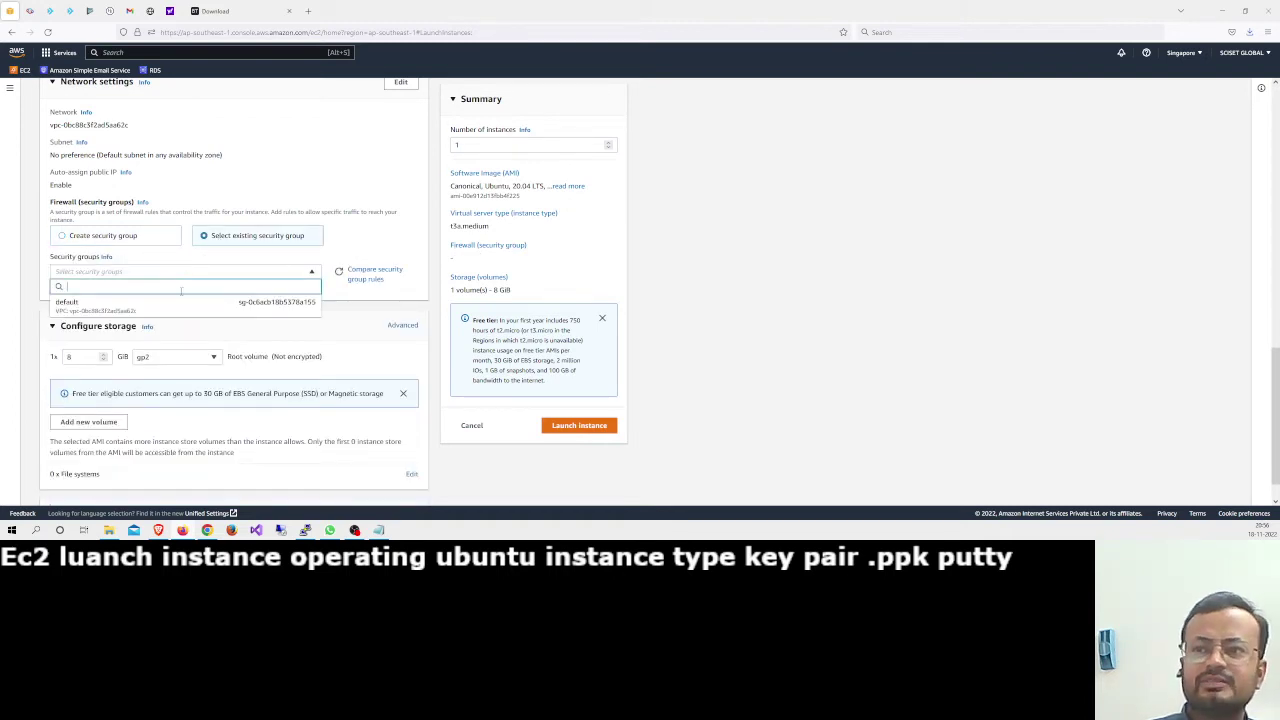
pyautogui.click(176, 306)
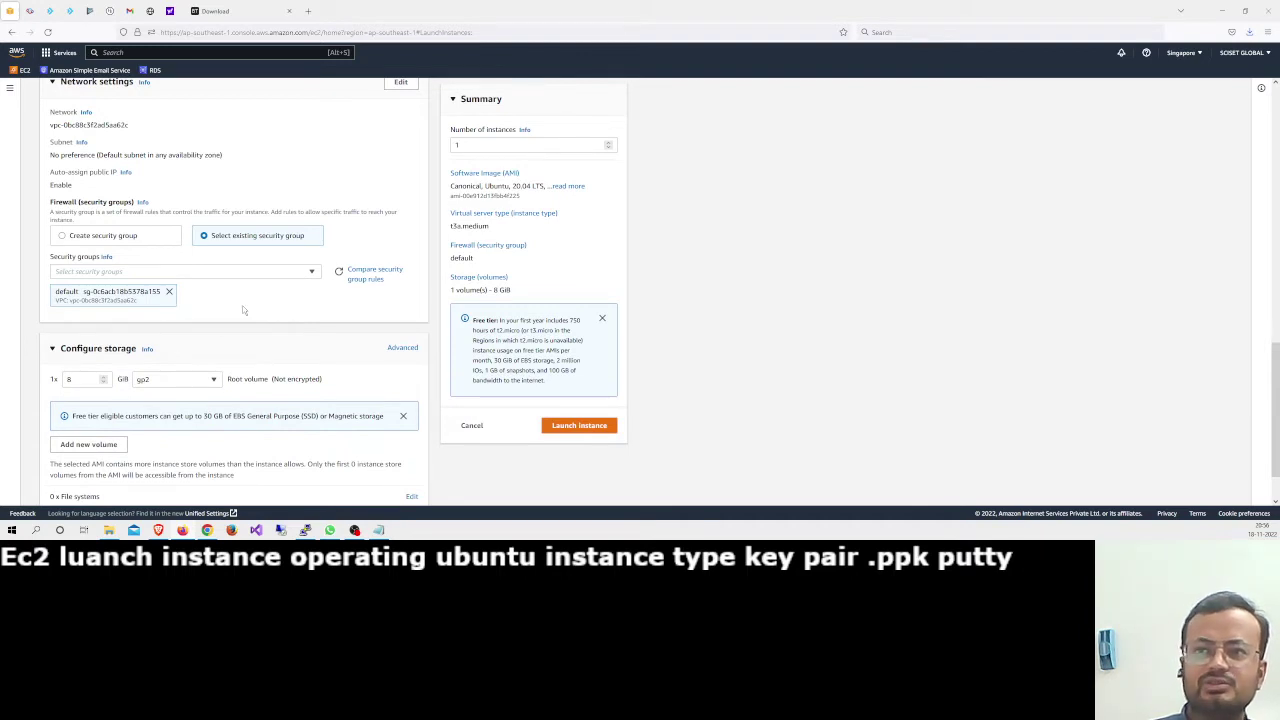
# Review the storage and network settings, and replace the note text with "network settings security group"
pyautogui.scroll(-1, 242, 310)
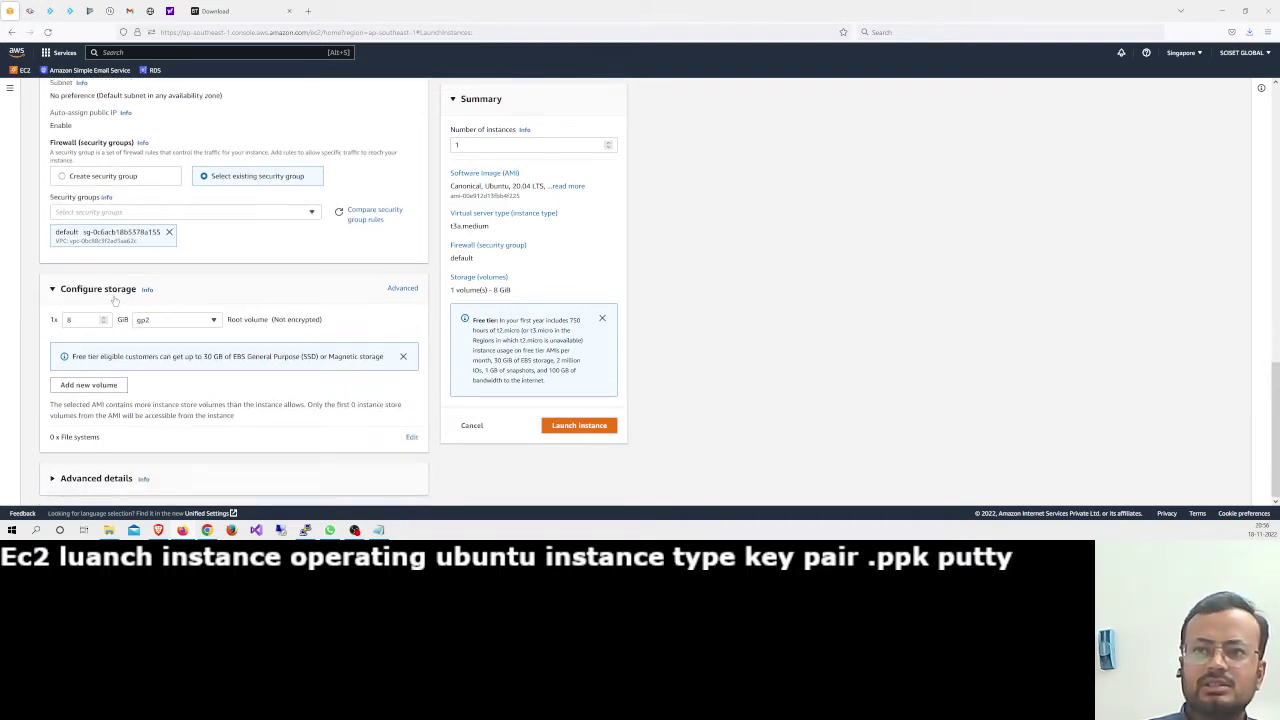
pyautogui.doubleClick(82, 319)
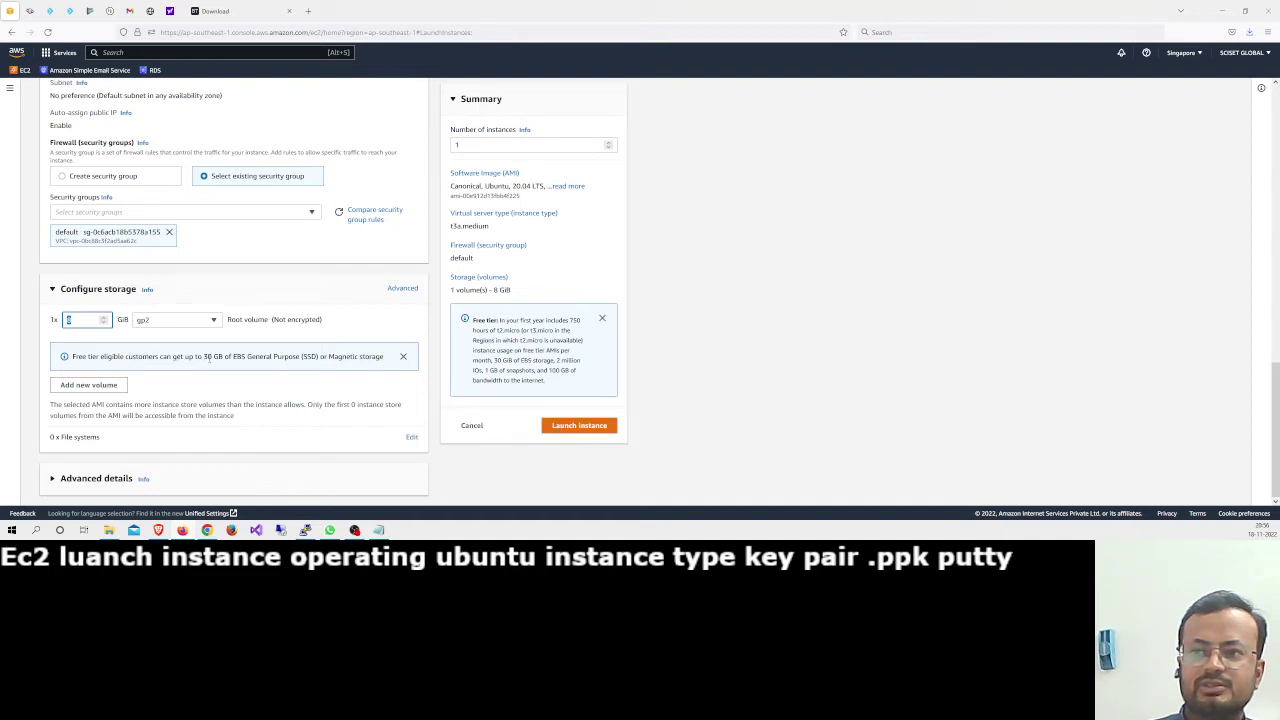
pyautogui.scroll(2, 222, 358)
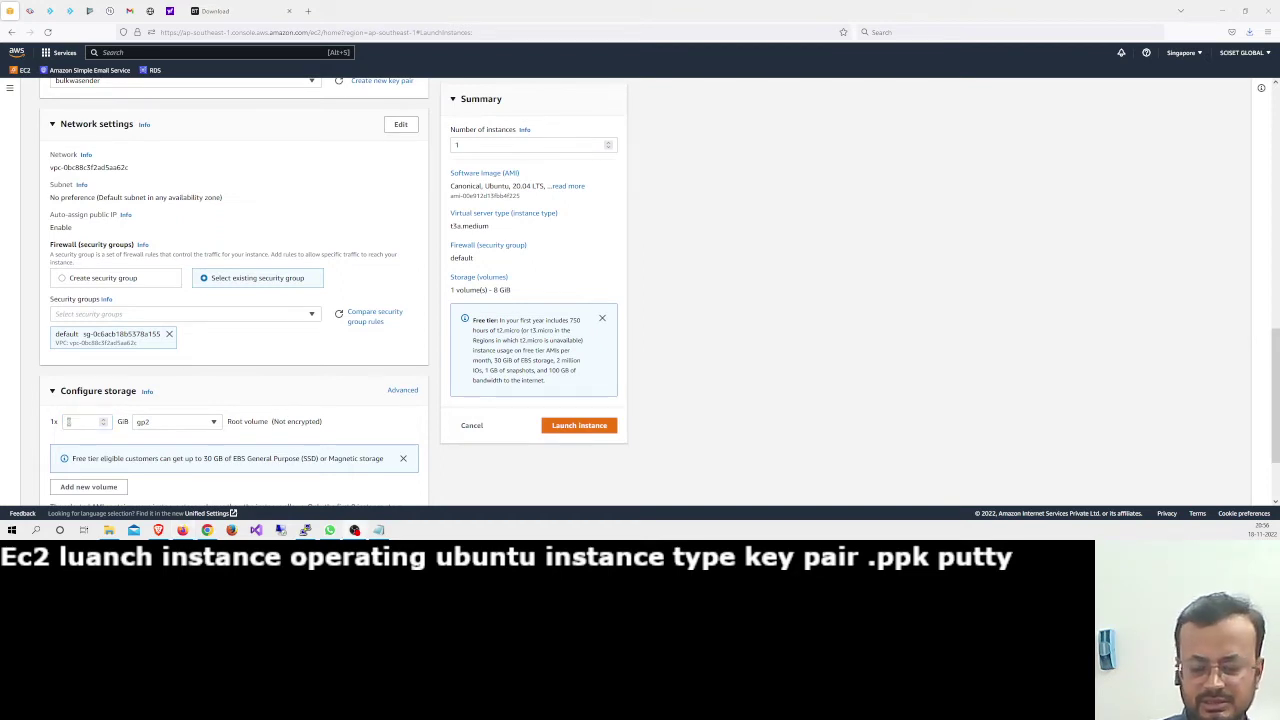
pyautogui.write('sa')
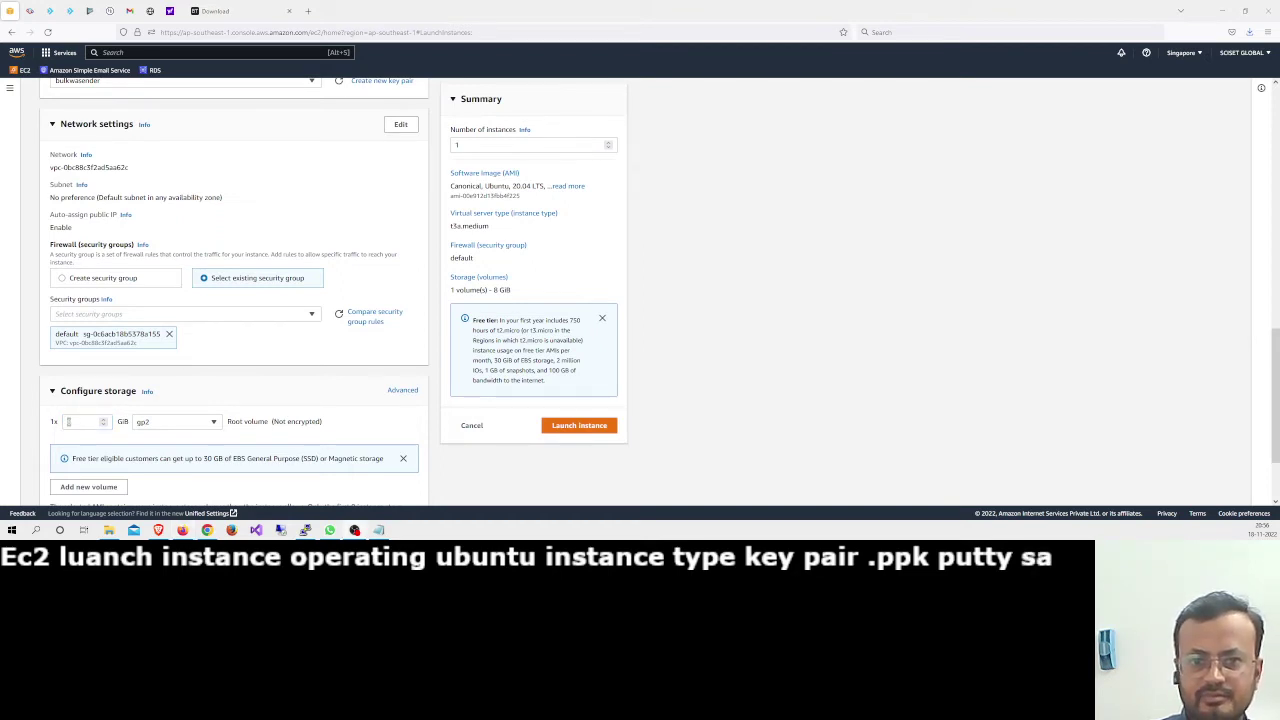
pyautogui.press('BackSpace')
pyautogui.press('BackSpace')
pyautogui.write('network settings security group')
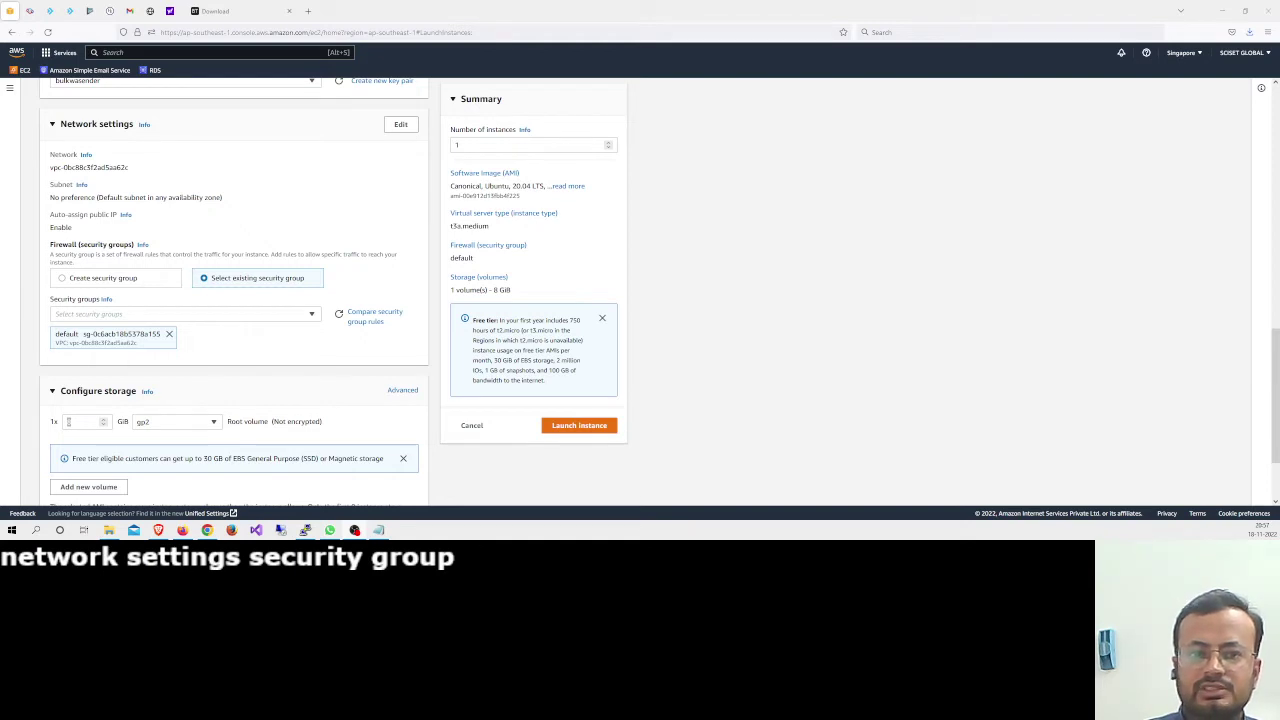
# Set the root volume size to 30 GiB and replace the note text with "30gb storage"
pyautogui.scroll(-2, 220, 340)
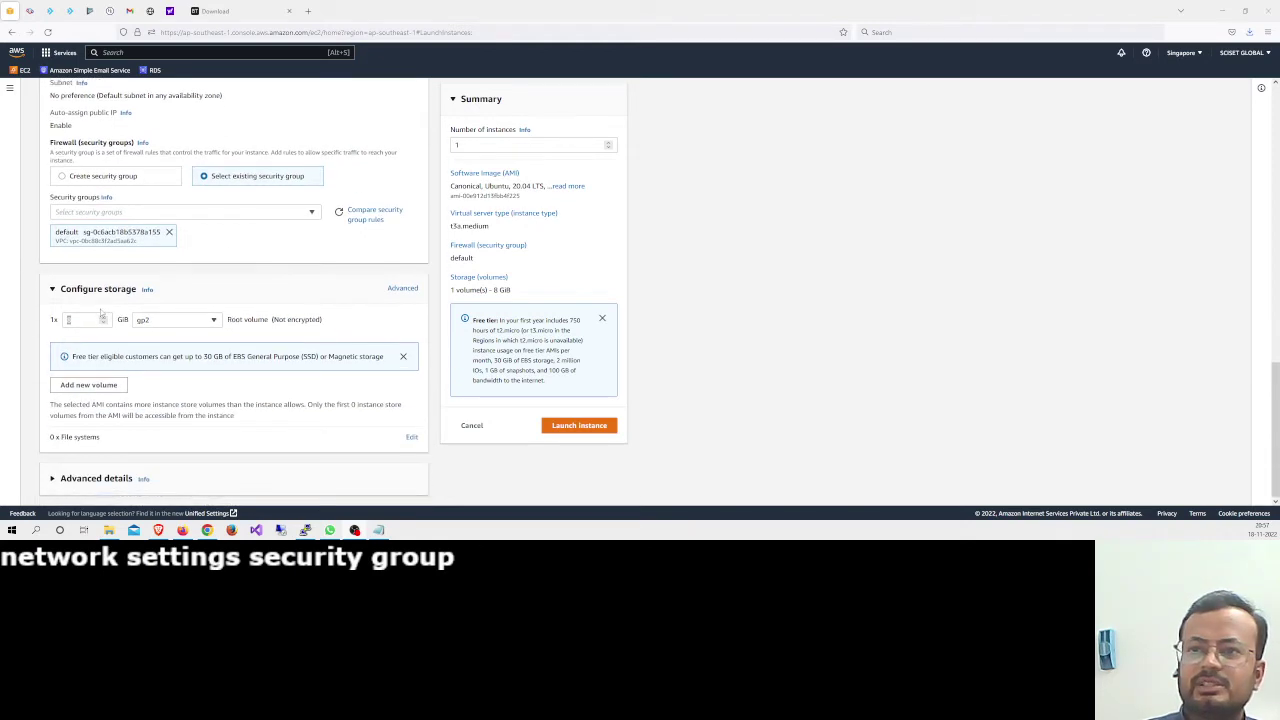
pyautogui.doubleClick(77, 319)
pyautogui.write('30')
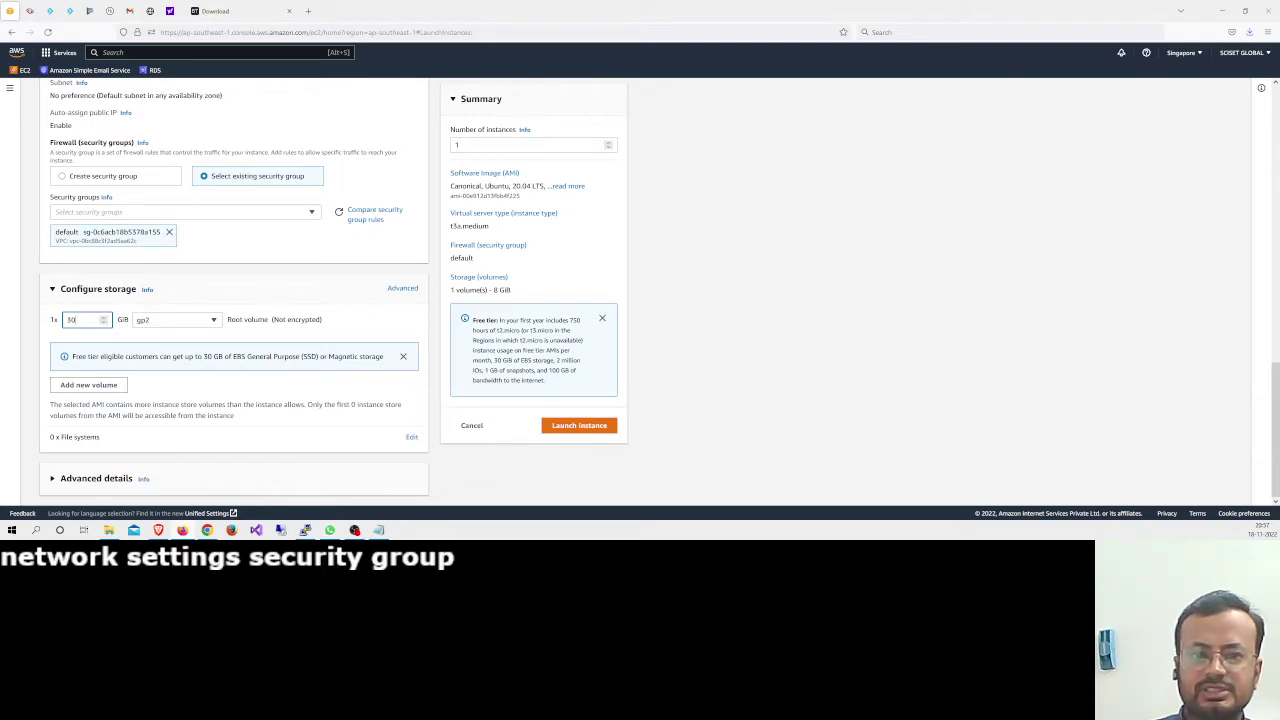
pyautogui.write('30gb')
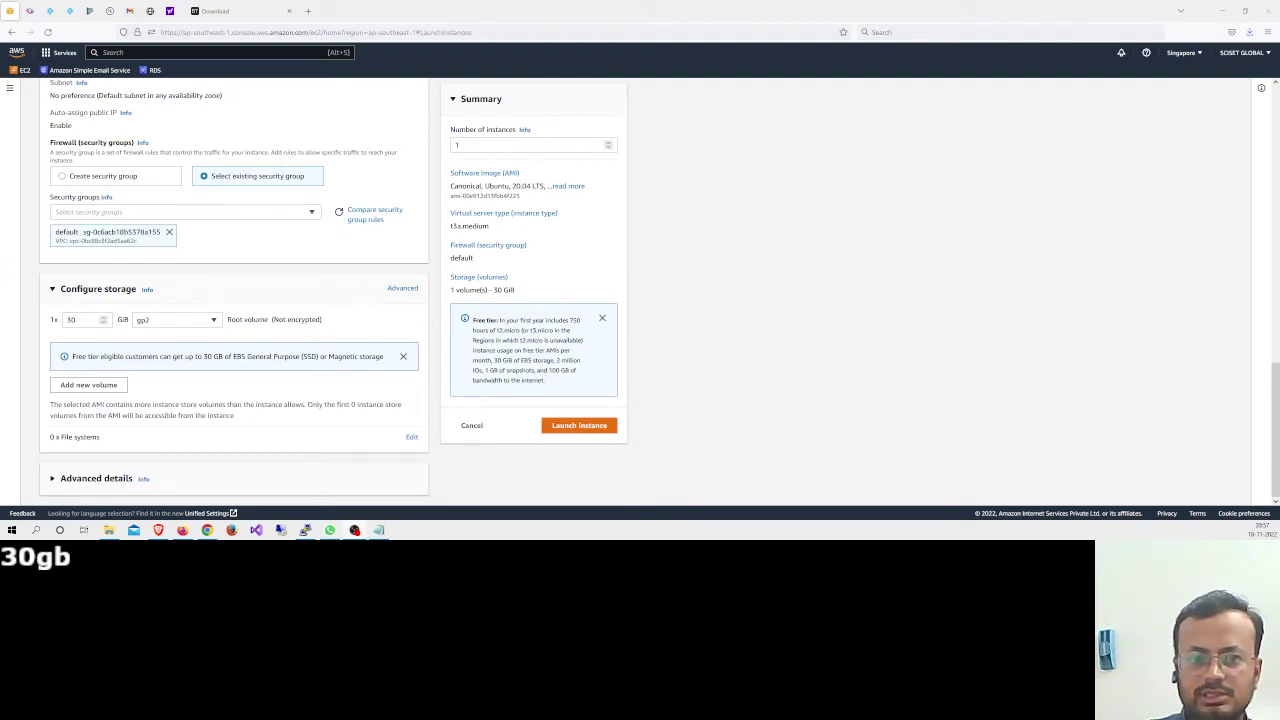
pyautogui.write('storage')
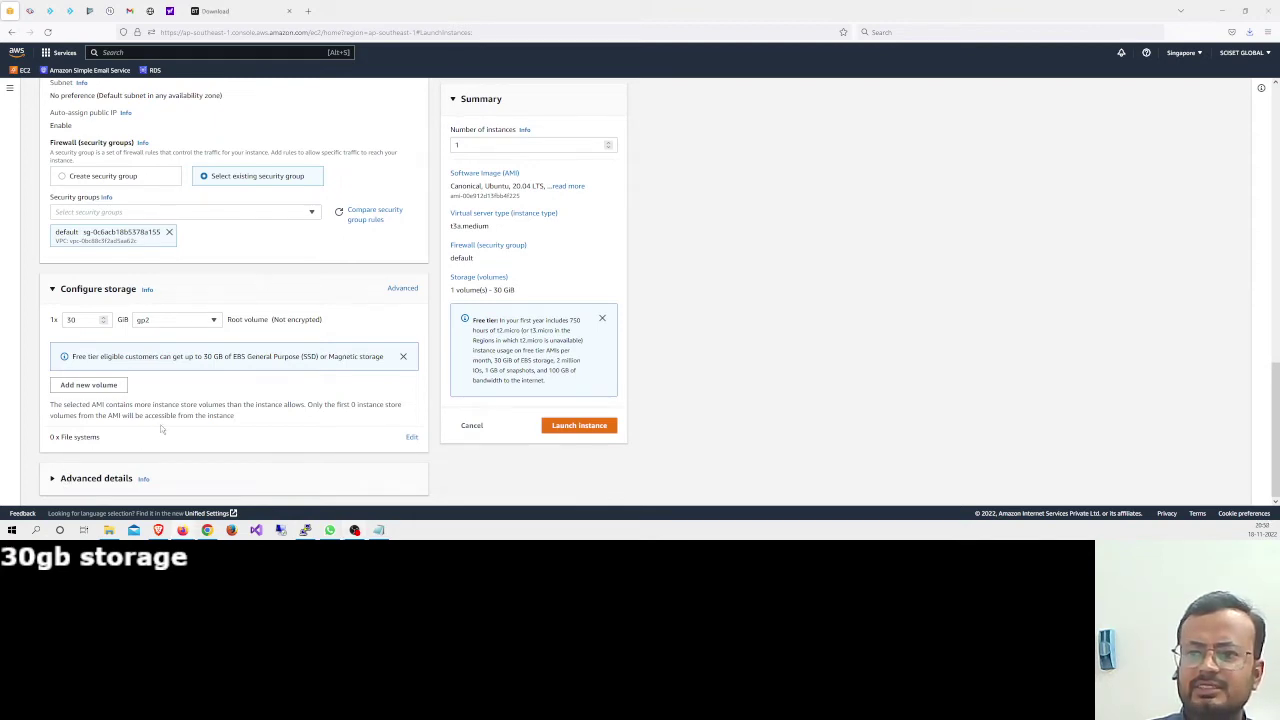
# Expand the advanced details and set termination protection to Enable
pyautogui.click(64, 478)
pyautogui.scroll(-3, 180, 400)
pyautogui.scroll(-1, 183, 385)
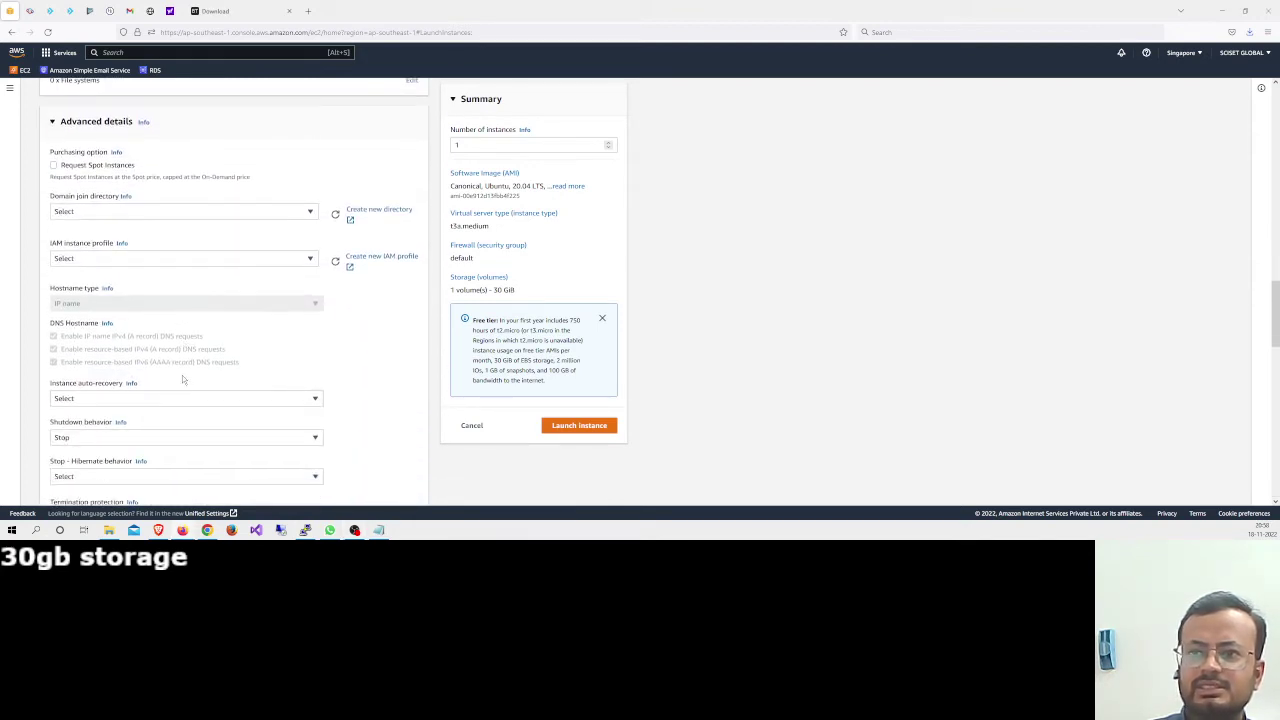
pyautogui.scroll(-1, 182, 378)
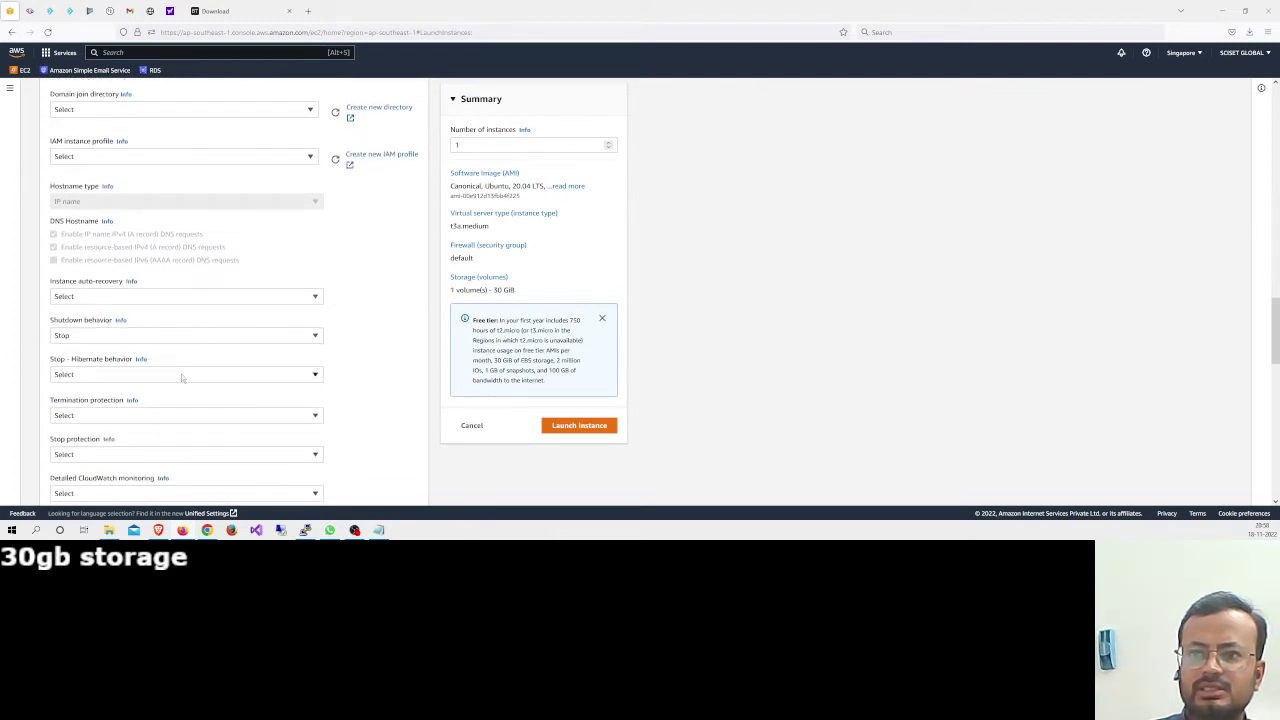
pyautogui.scroll(-1, 182, 378)
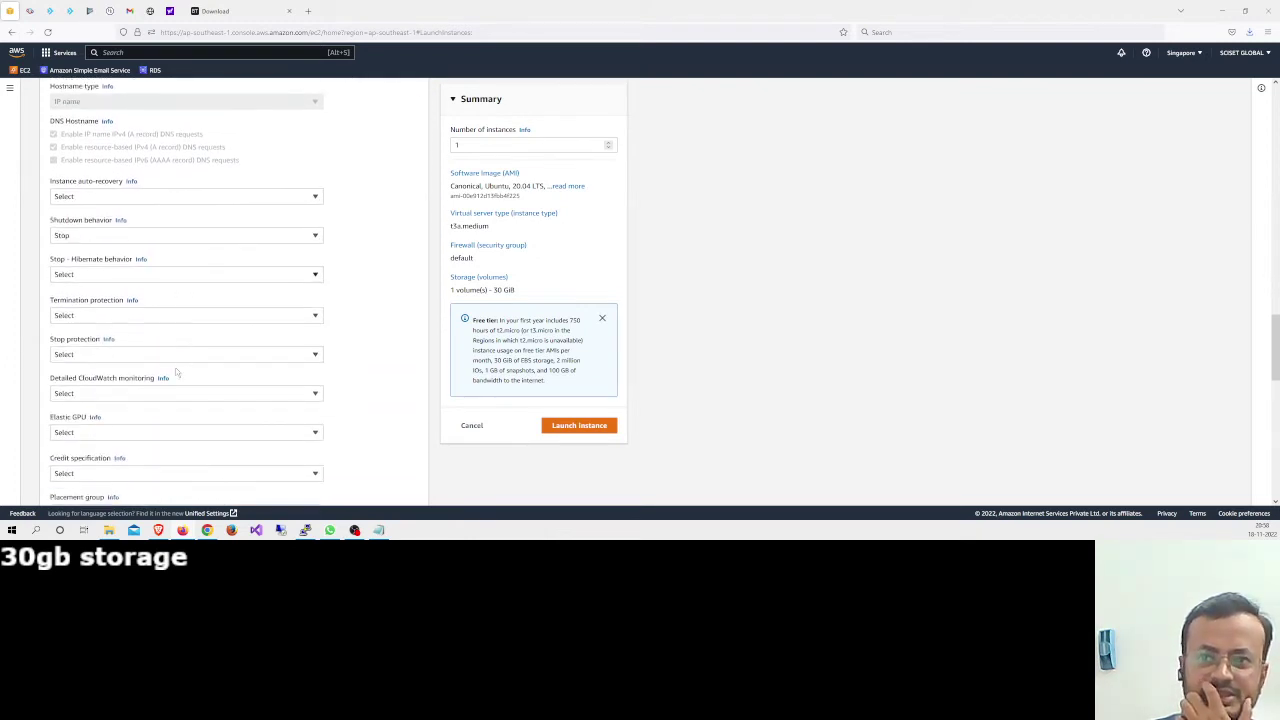
pyautogui.click(108, 314)
pyautogui.click(68, 345)
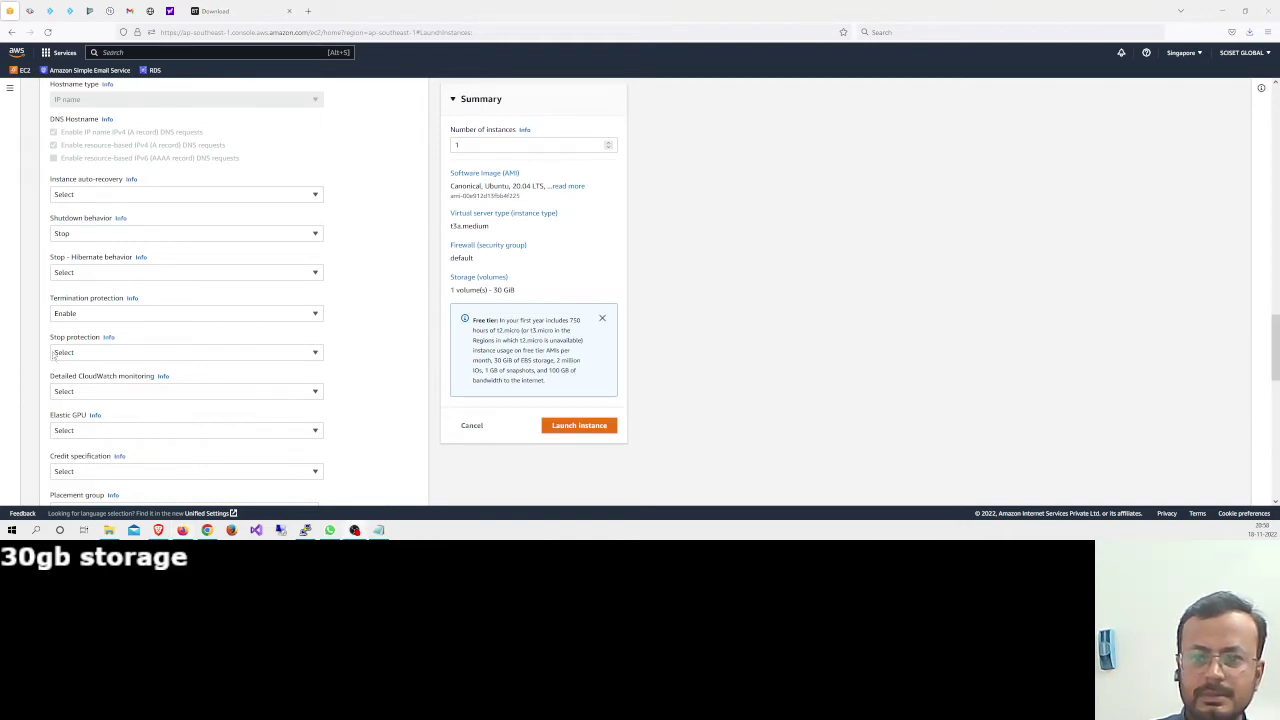
# Review the remaining advanced settings and launch the instance
pyautogui.scroll(-10, 360, 363)
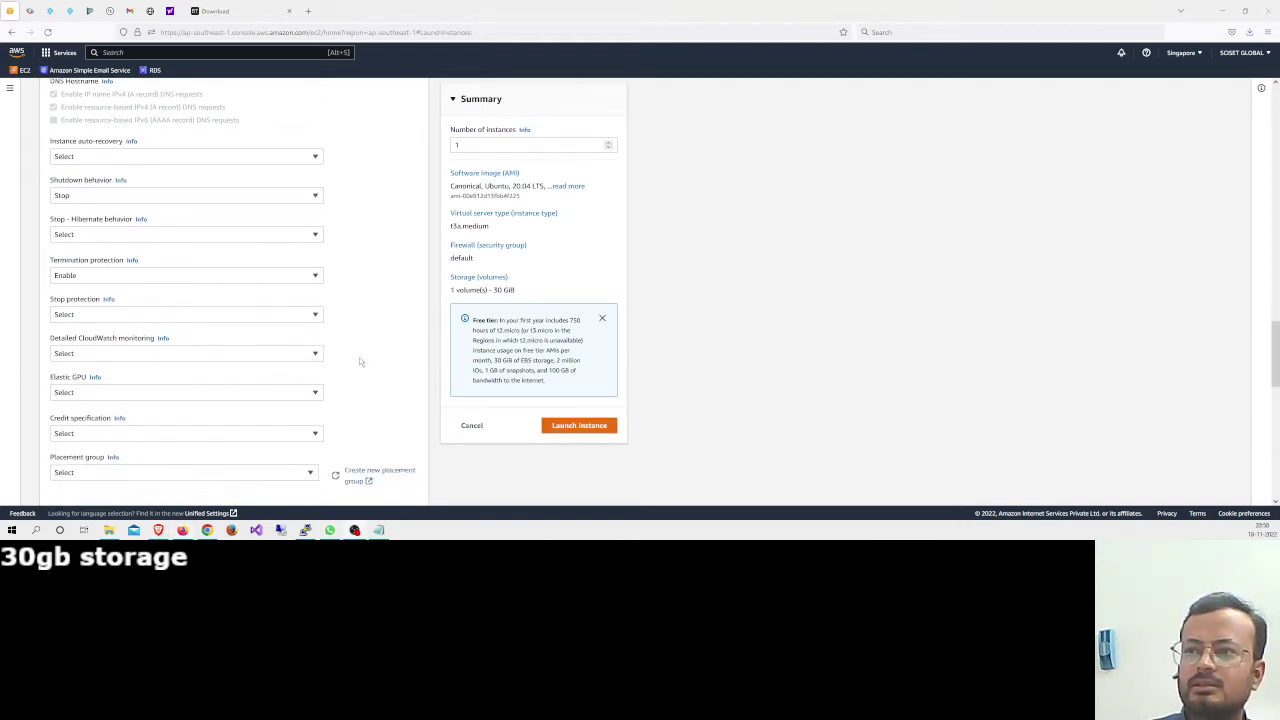
pyautogui.scroll(-1, 378, 358)
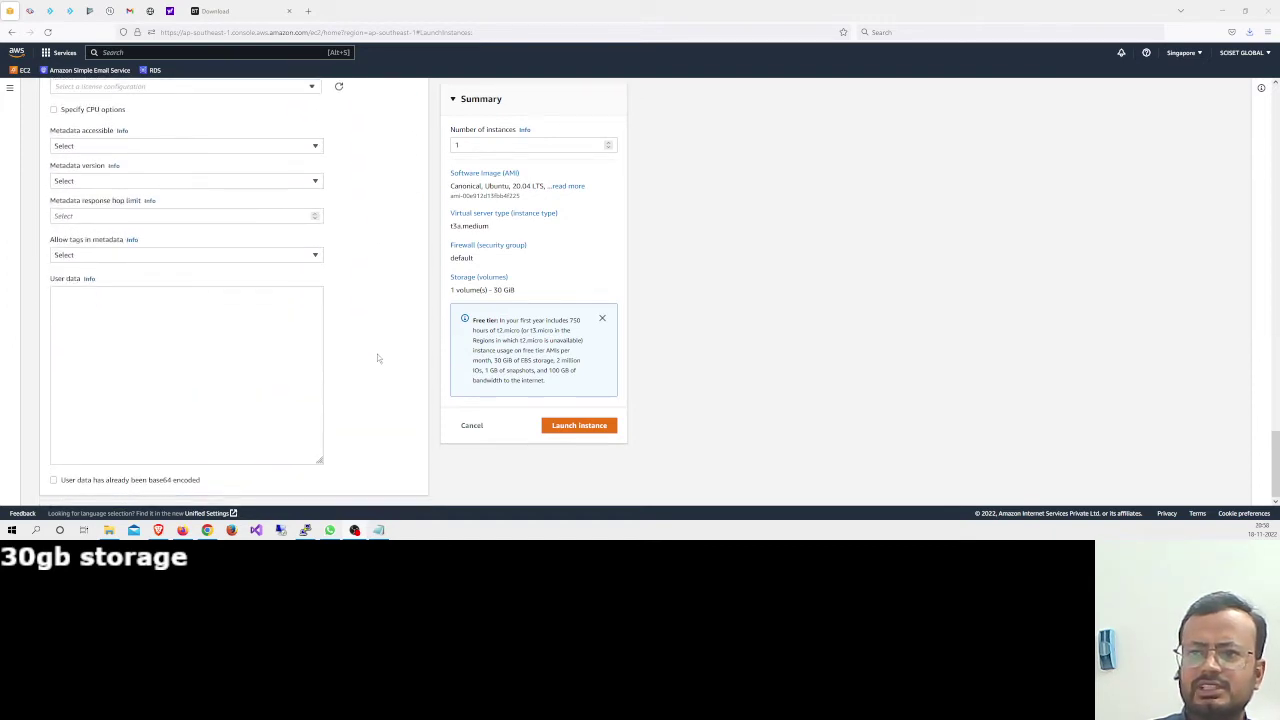
pyautogui.click(586, 428)
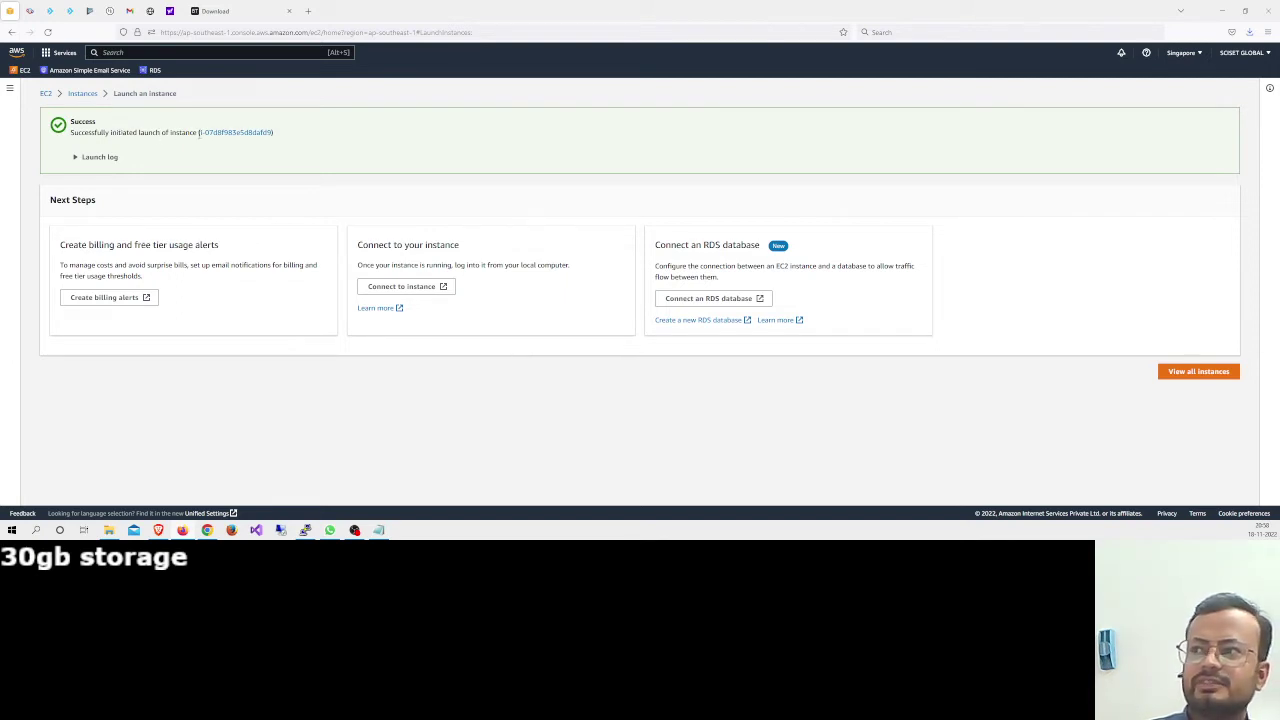
# Open the instances list and check the status checks of the "bulk whatsapp msg" instance, refreshing the list repeatedly
pyautogui.click(82, 93)
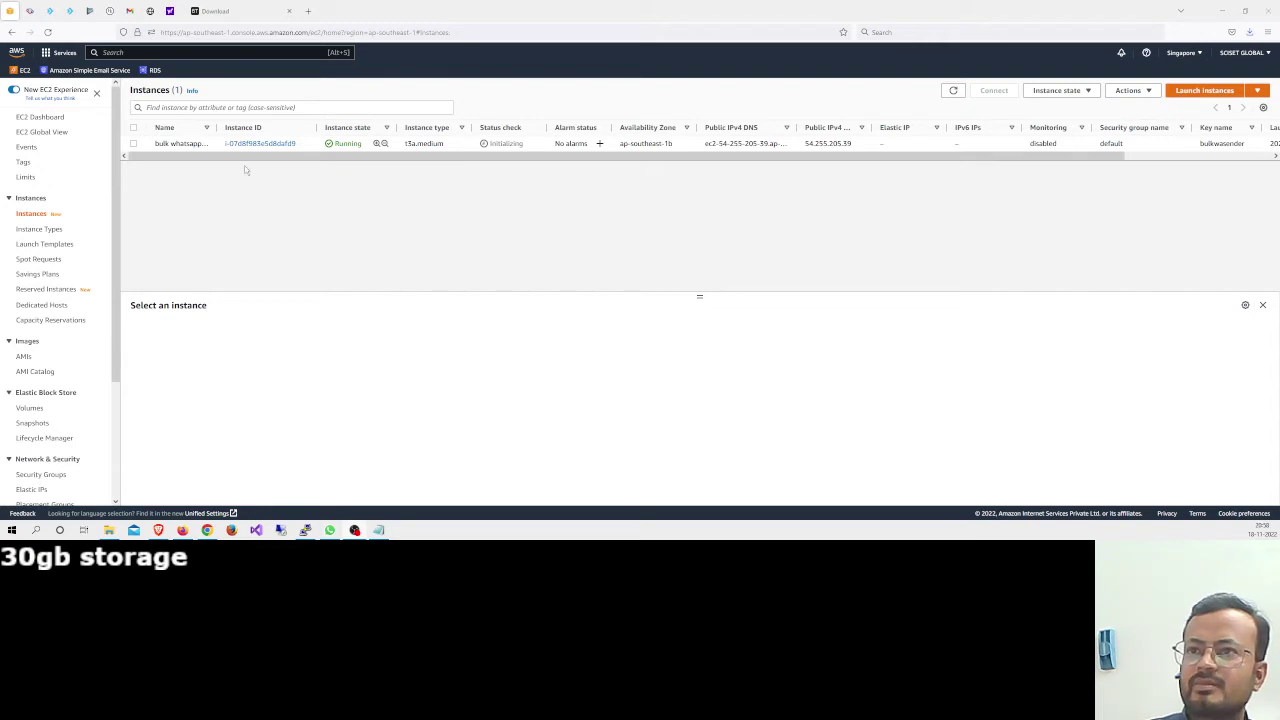
pyautogui.click(502, 143)
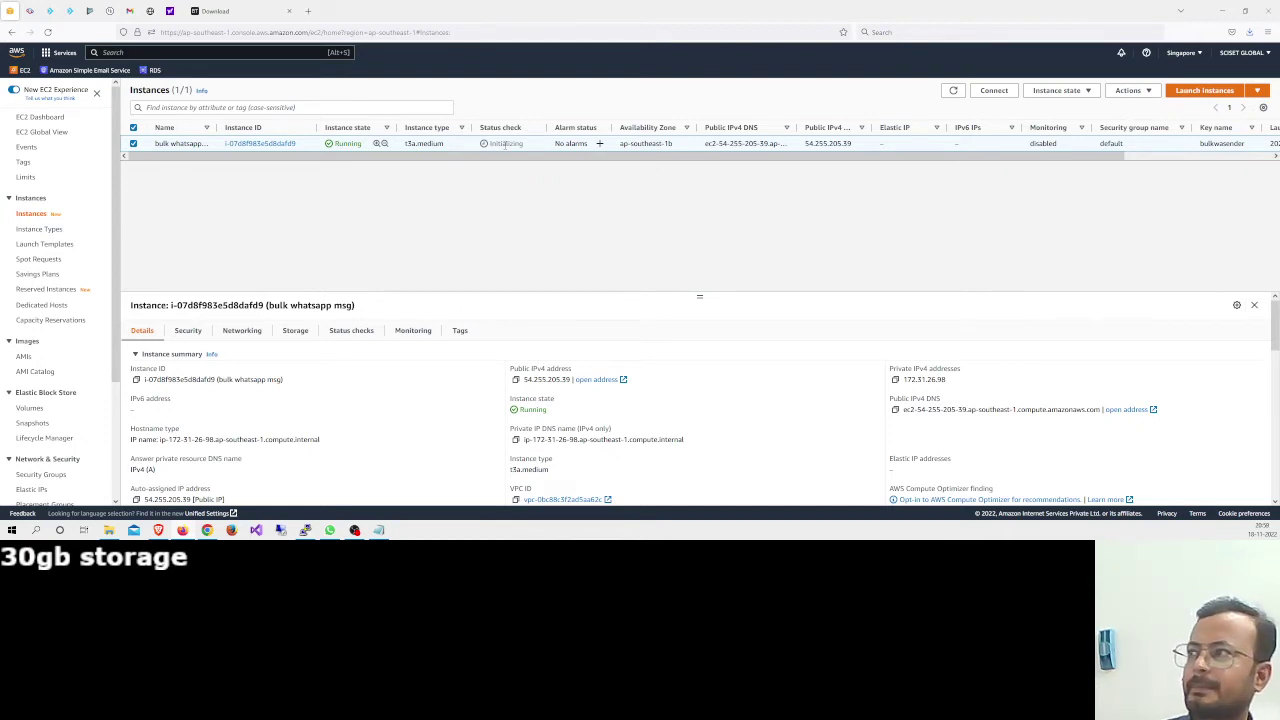
pyautogui.click(953, 90)
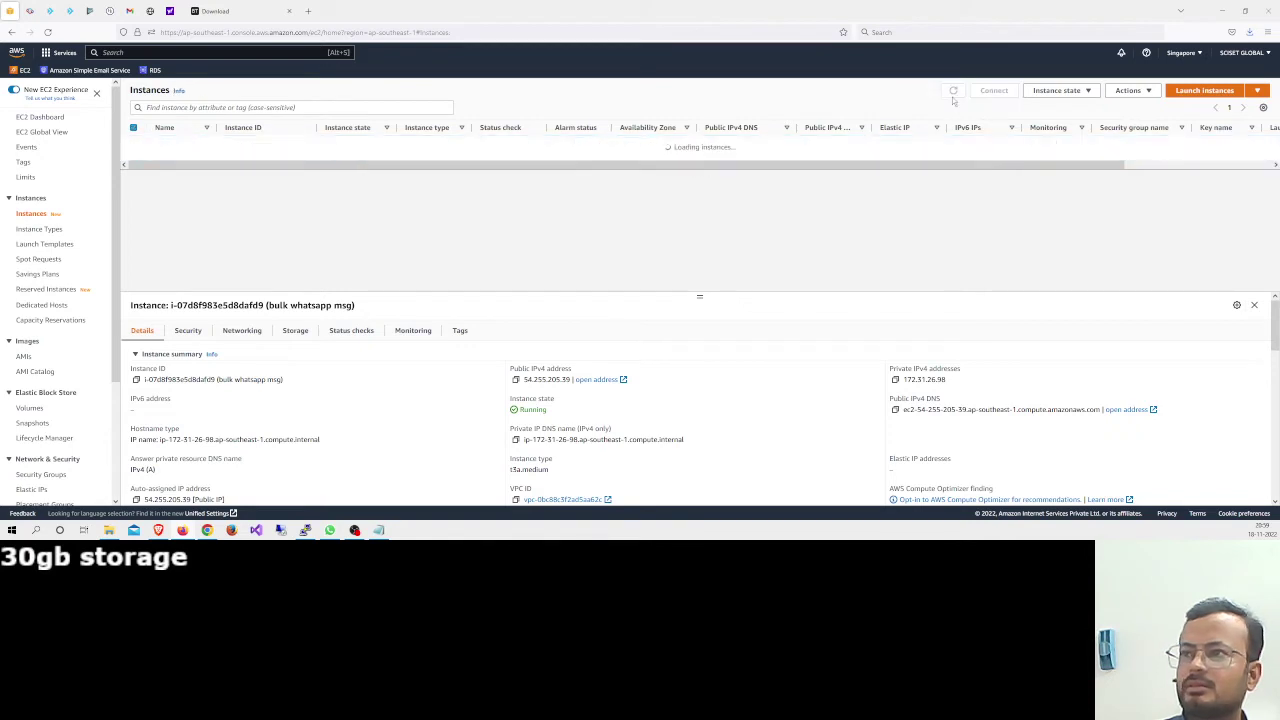
pyautogui.click(953, 91)
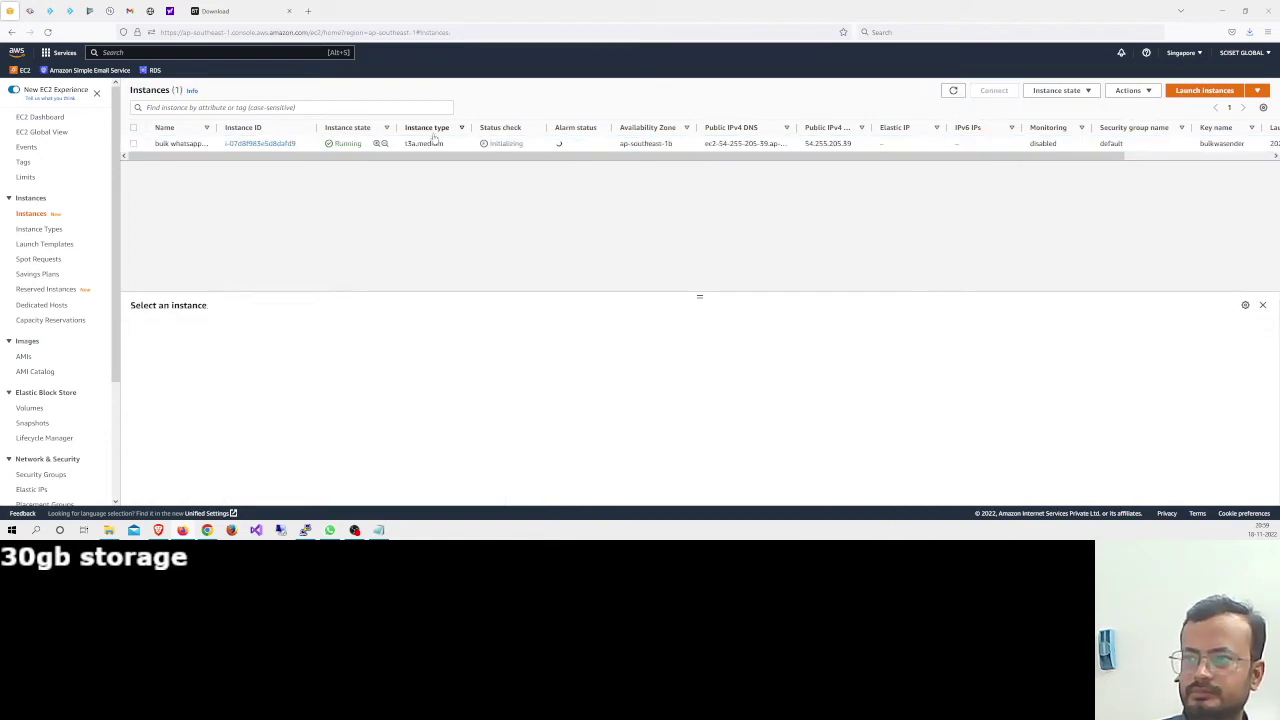
pyautogui.click(497, 147)
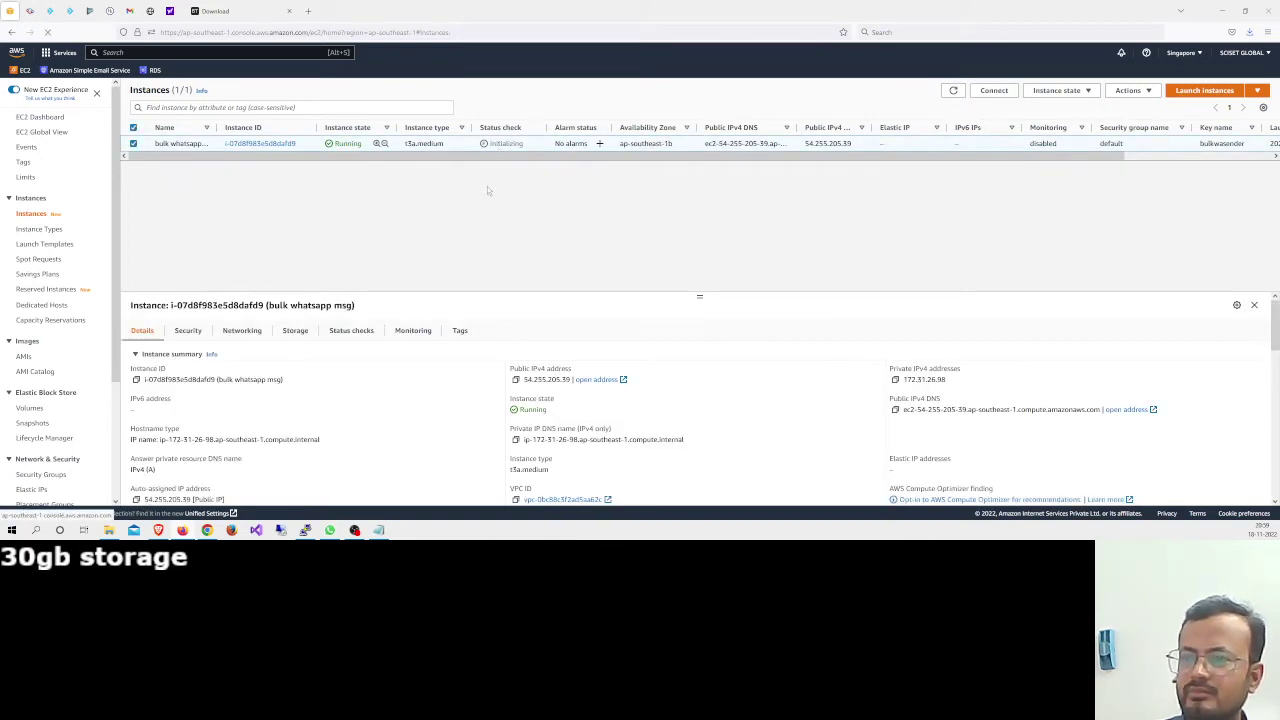
pyautogui.click(352, 332)
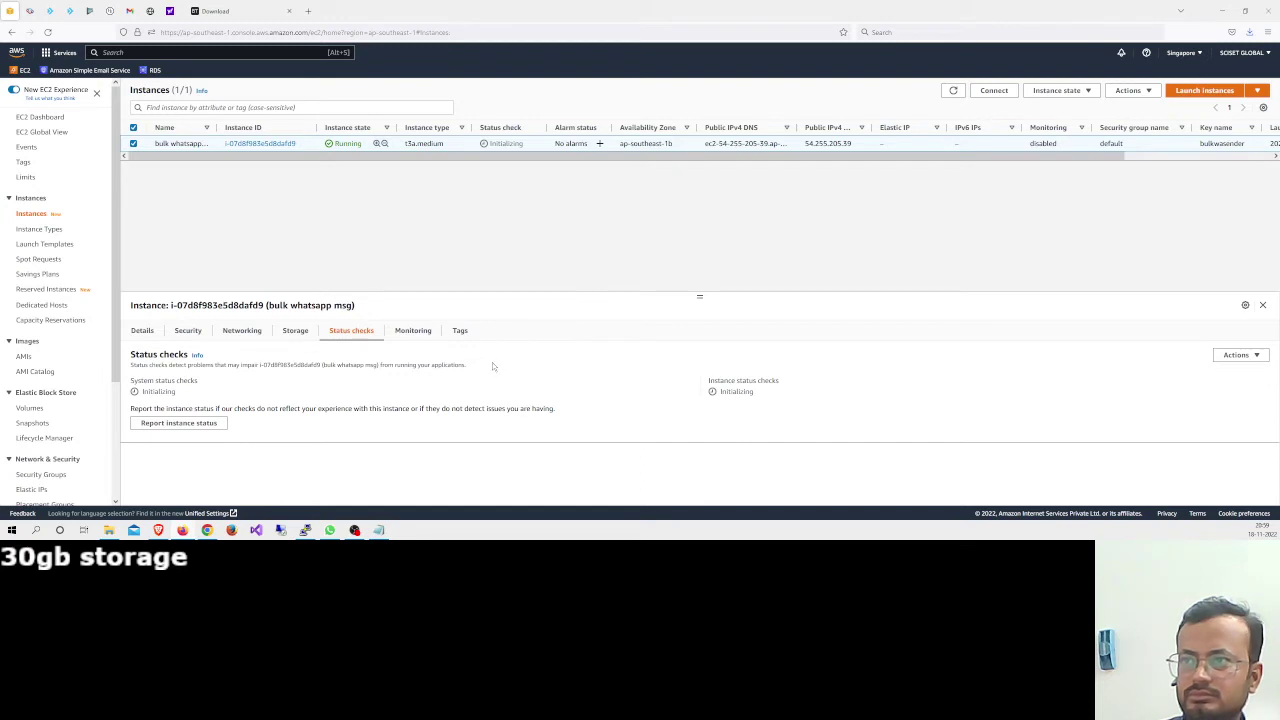
pyautogui.click(952, 91)
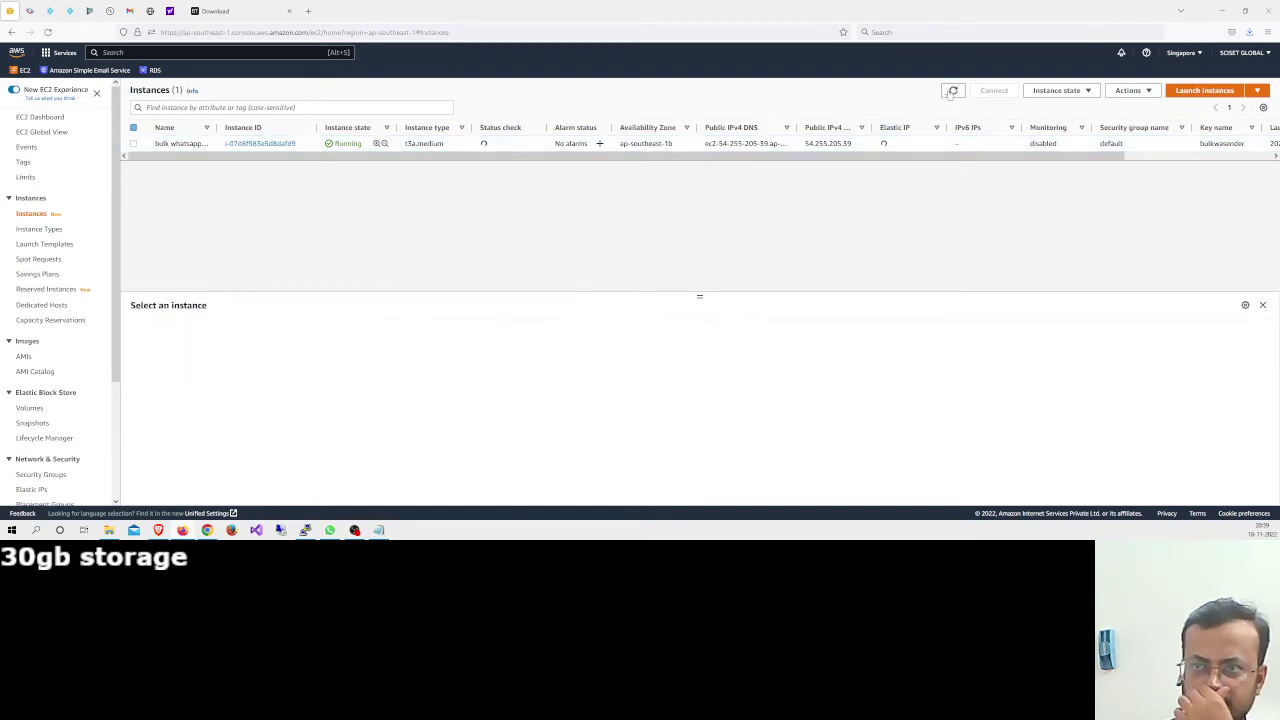
pyautogui.click(951, 92)
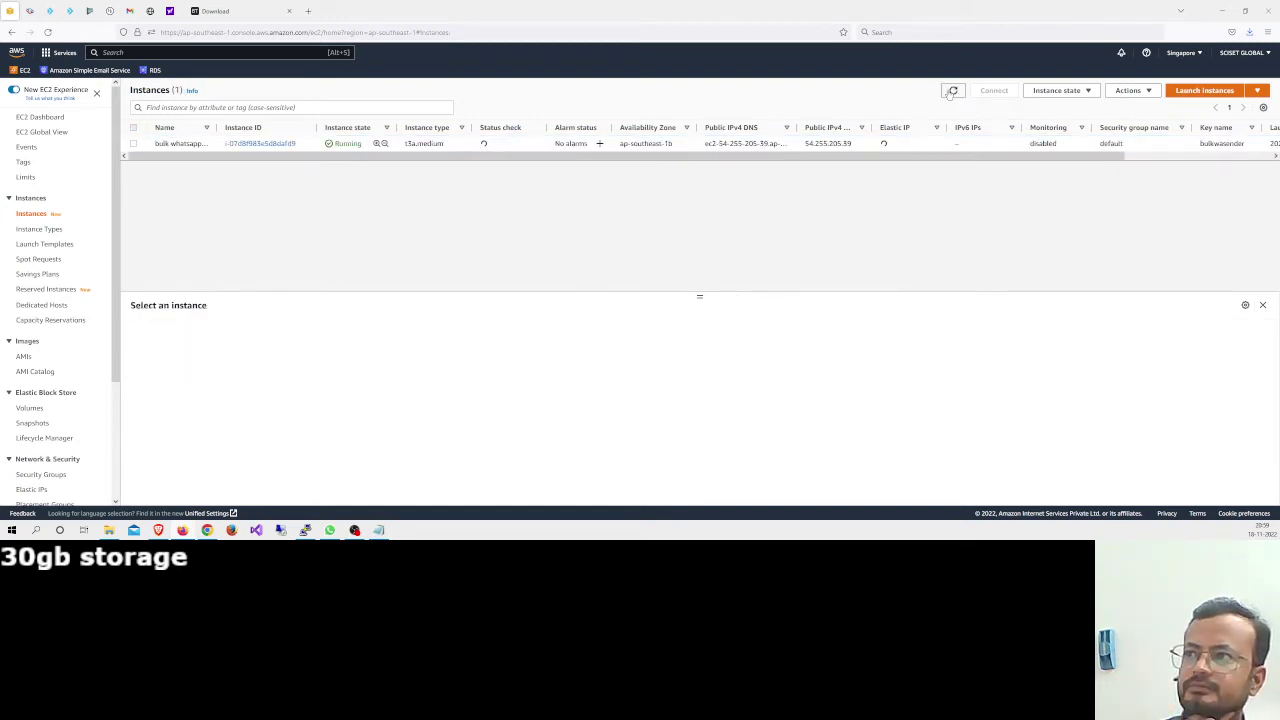
pyautogui.click(951, 92)
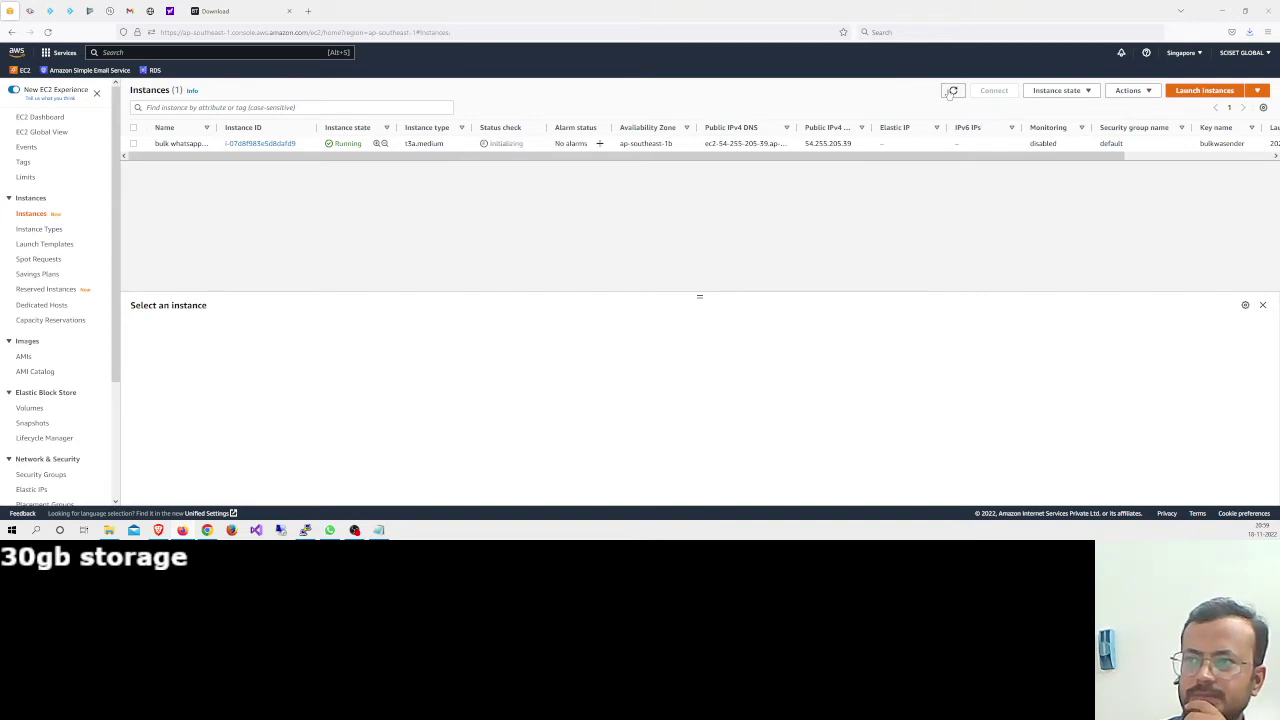
pyautogui.click(951, 92)
# Open the detailed installation tutorials from the aaPanel download page in a new tab and switch to it
pyautogui.click(225, 10)
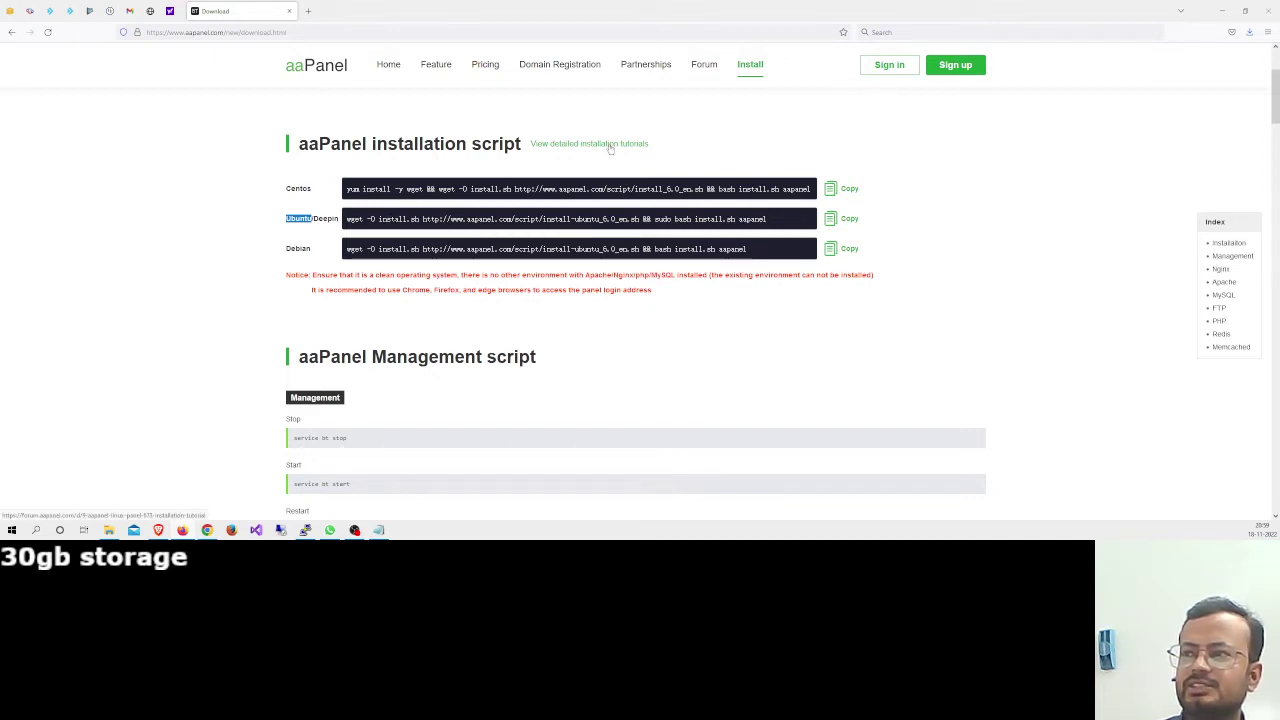
pyautogui.rightClick(610, 147)
pyautogui.click(628, 155)
pyautogui.click(349, 10)
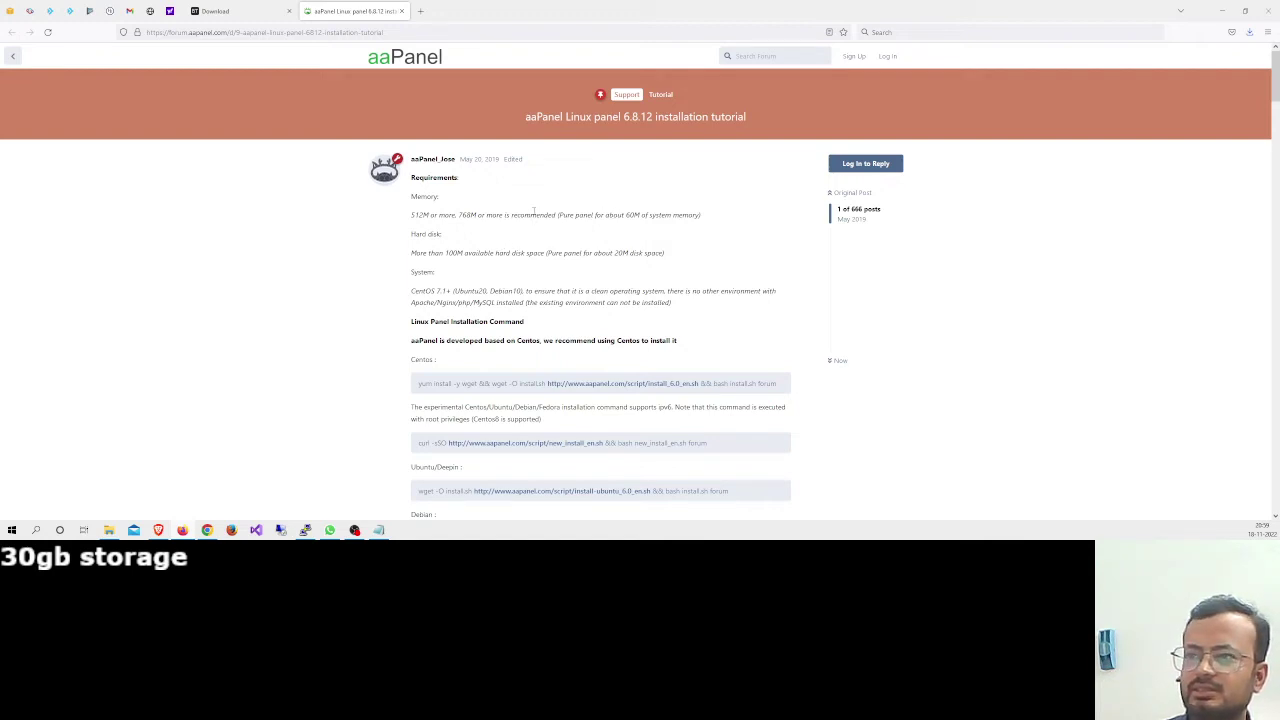
# Examine the memory, hard disk and operating system requirements in the aaPanel installation tutorial
pyautogui.moveTo(528, 224); pyautogui.dragTo(536, 252)
pyautogui.scroll(-2, 538, 250)
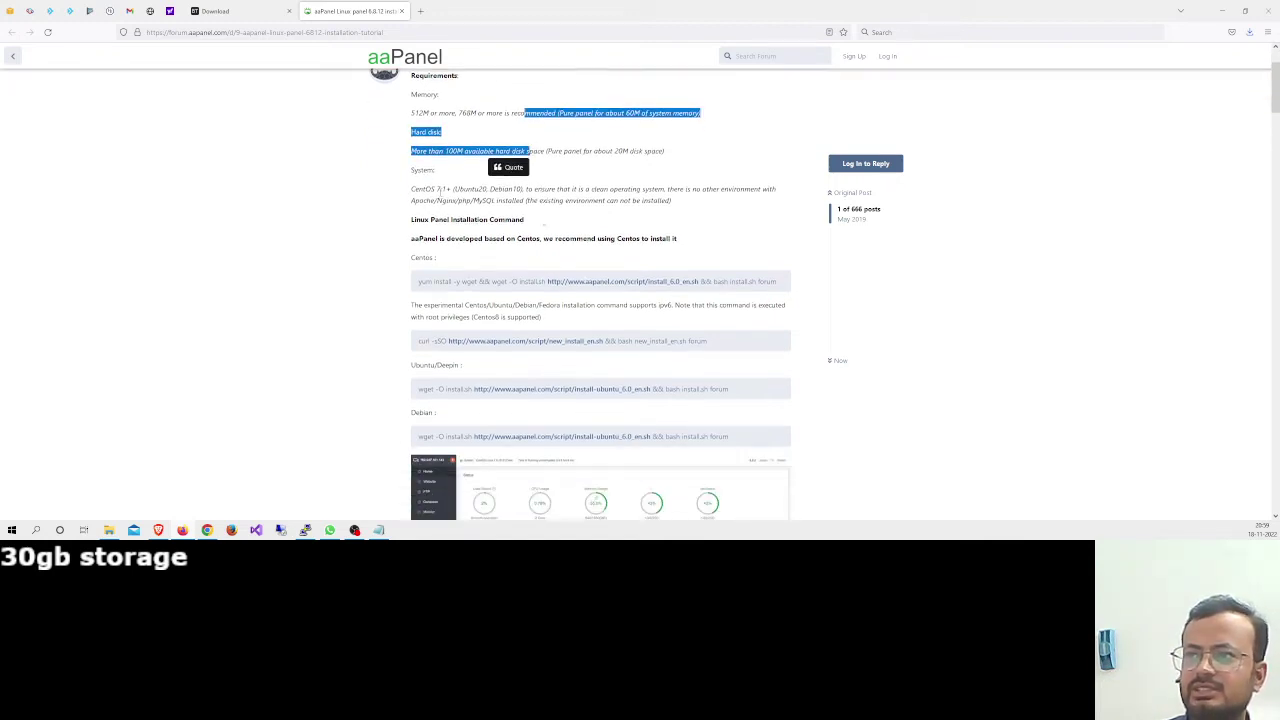
pyautogui.click(440, 190)
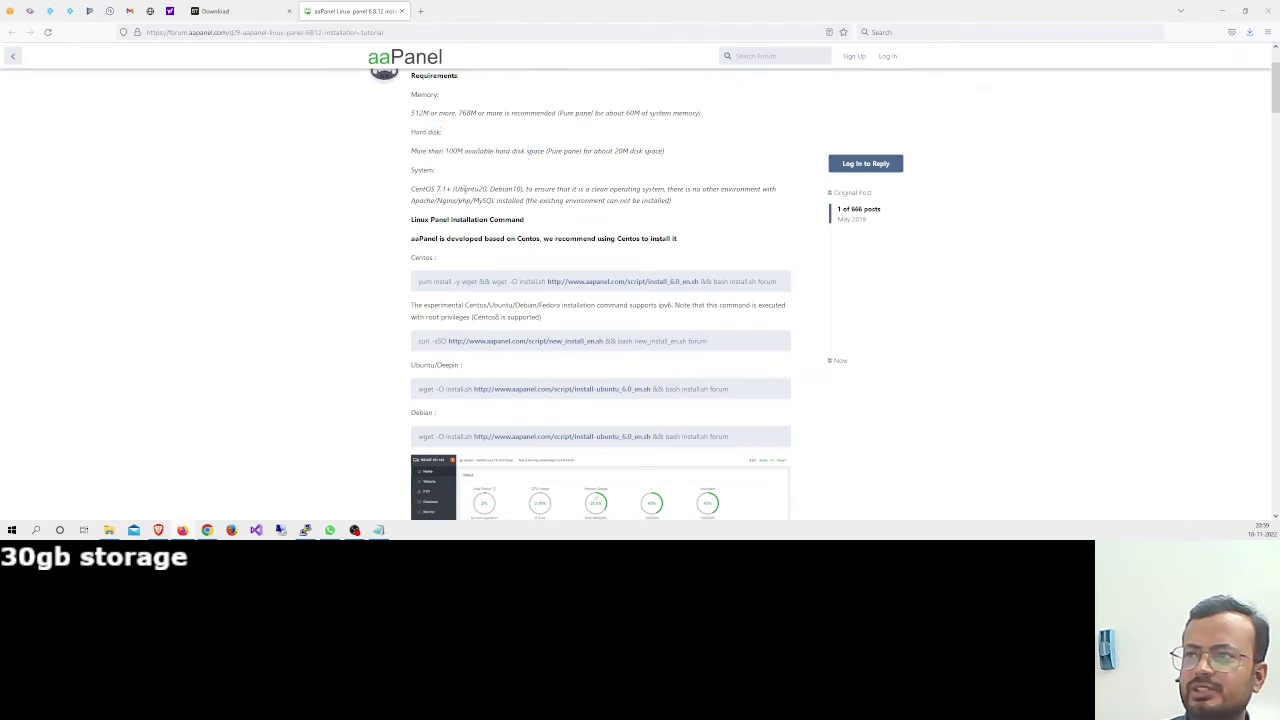
pyautogui.doubleClick(470, 189)
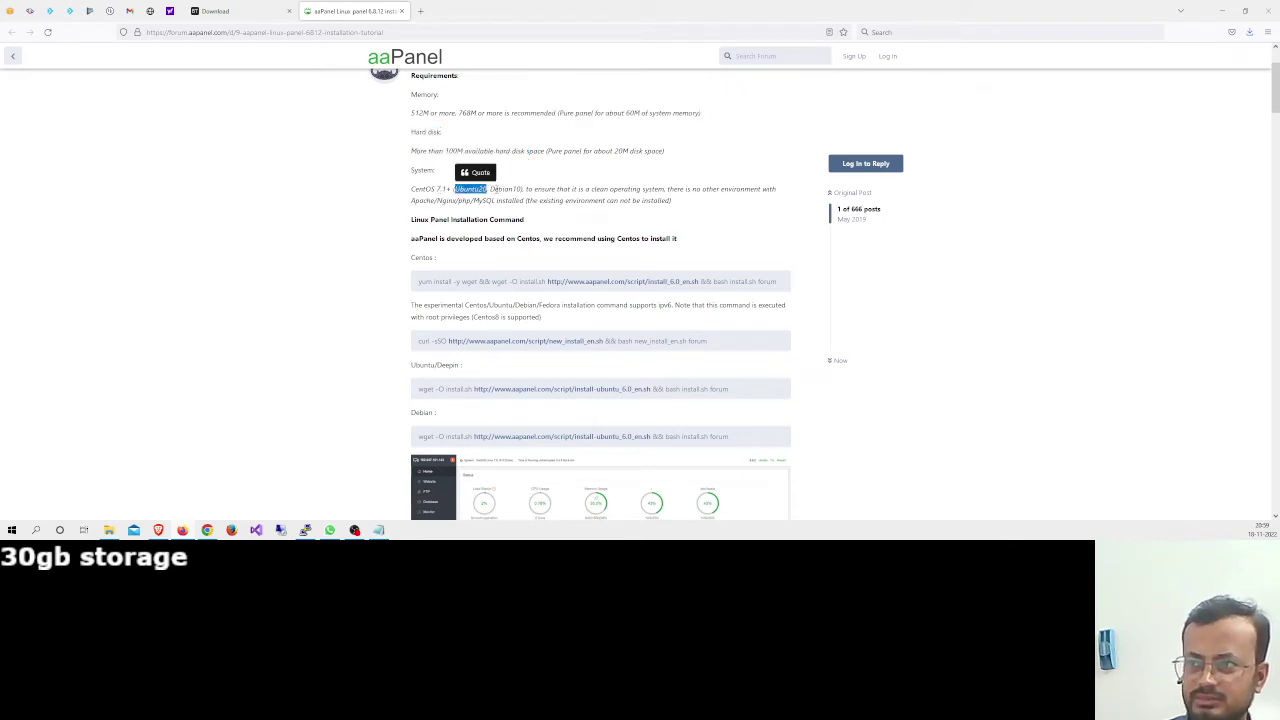
pyautogui.doubleClick(505, 189)
pyautogui.doubleClick(470, 189)
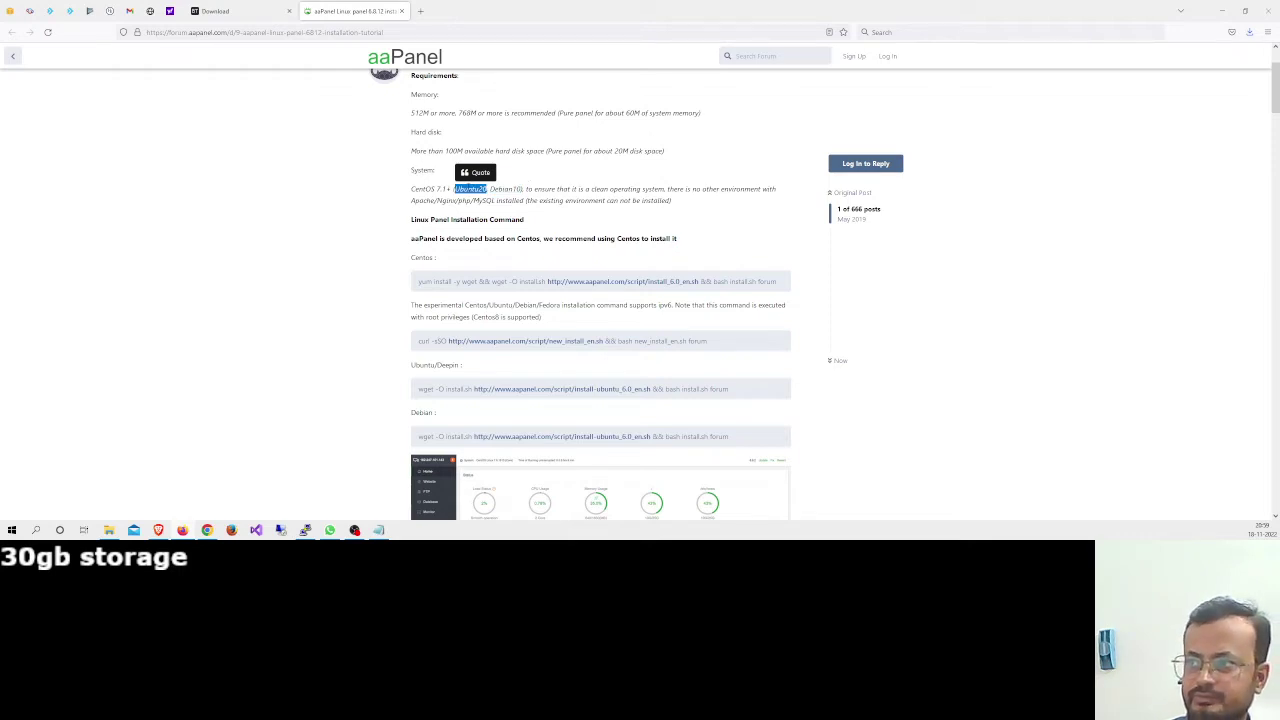
pyautogui.tripleClick(630, 189)
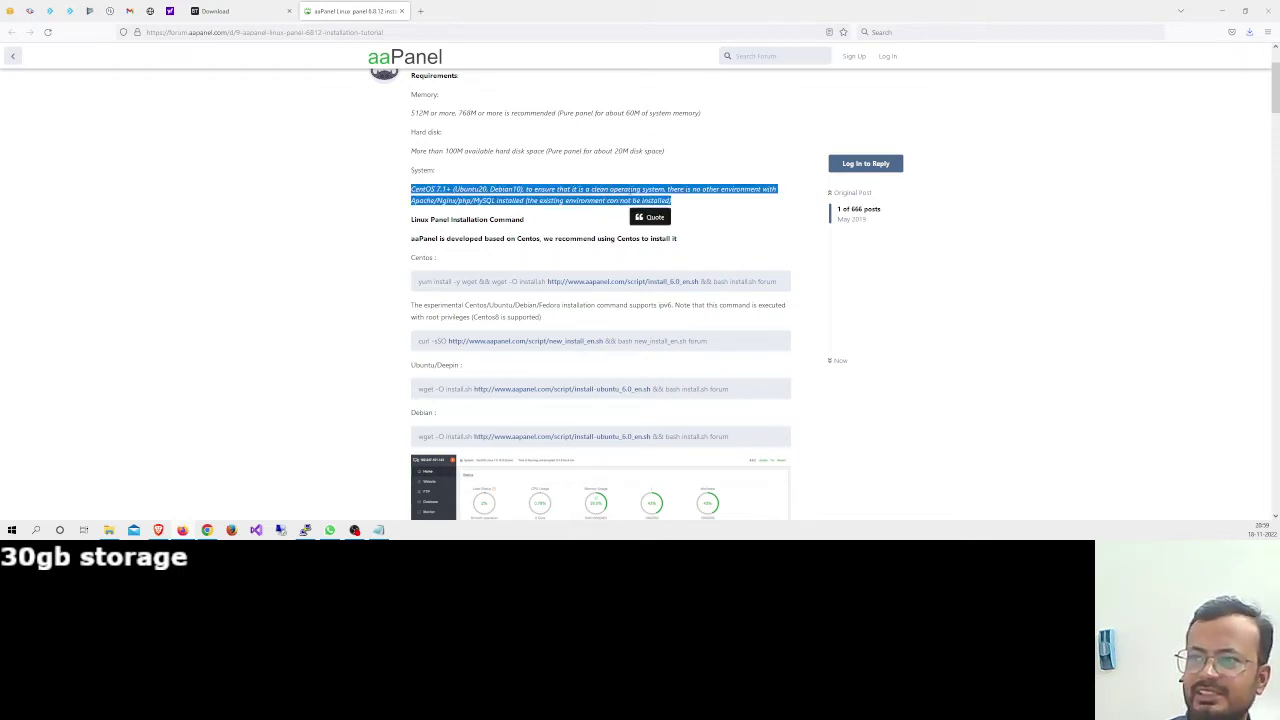
# Recheck the EC2 instance's status, and look up the Ubuntu installation commands in the aaPanel tutorial
pyautogui.click(11, 11)
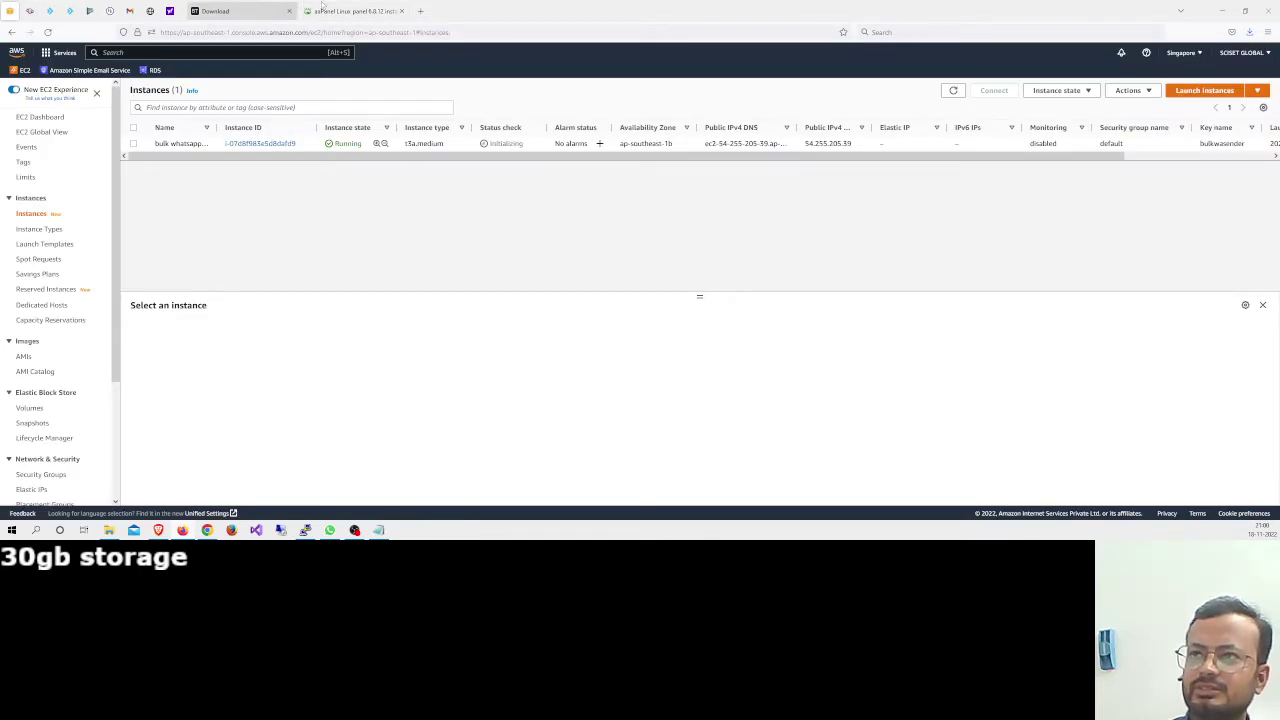
pyautogui.click(355, 11)
pyautogui.scroll(-2, 519, 292)
pyautogui.scroll(-1, 519, 292)
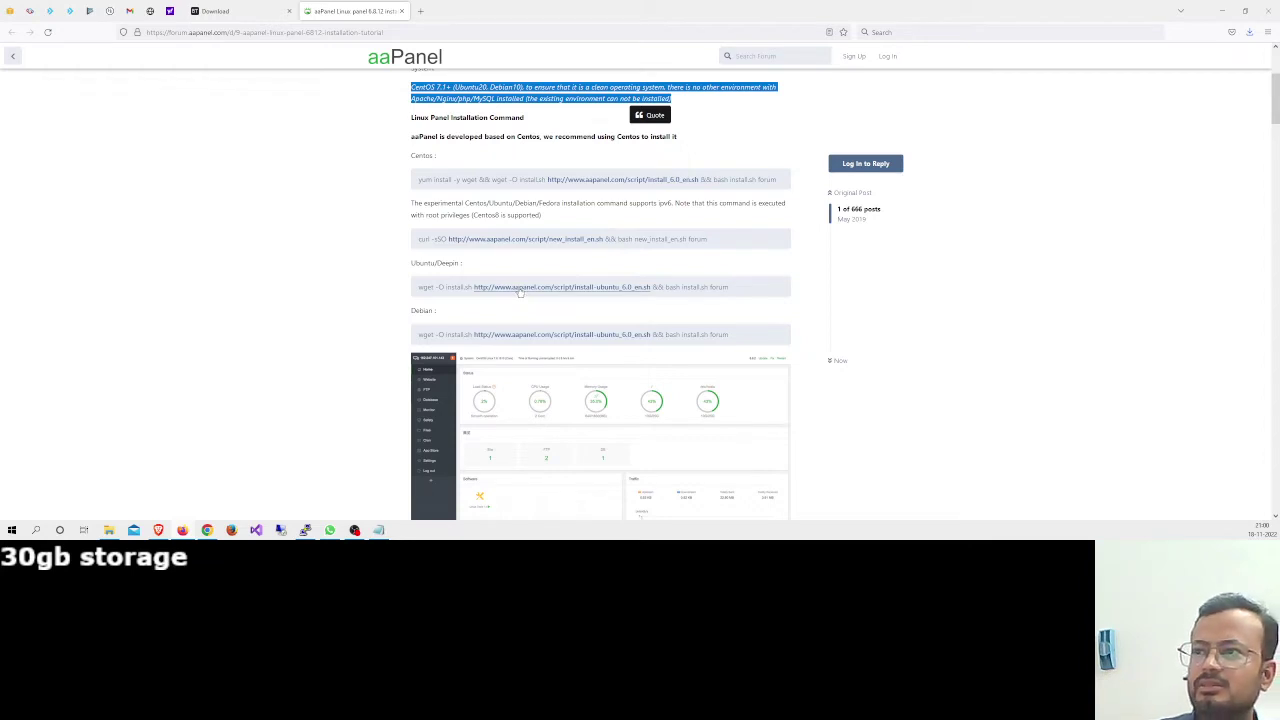
pyautogui.doubleClick(500, 203)
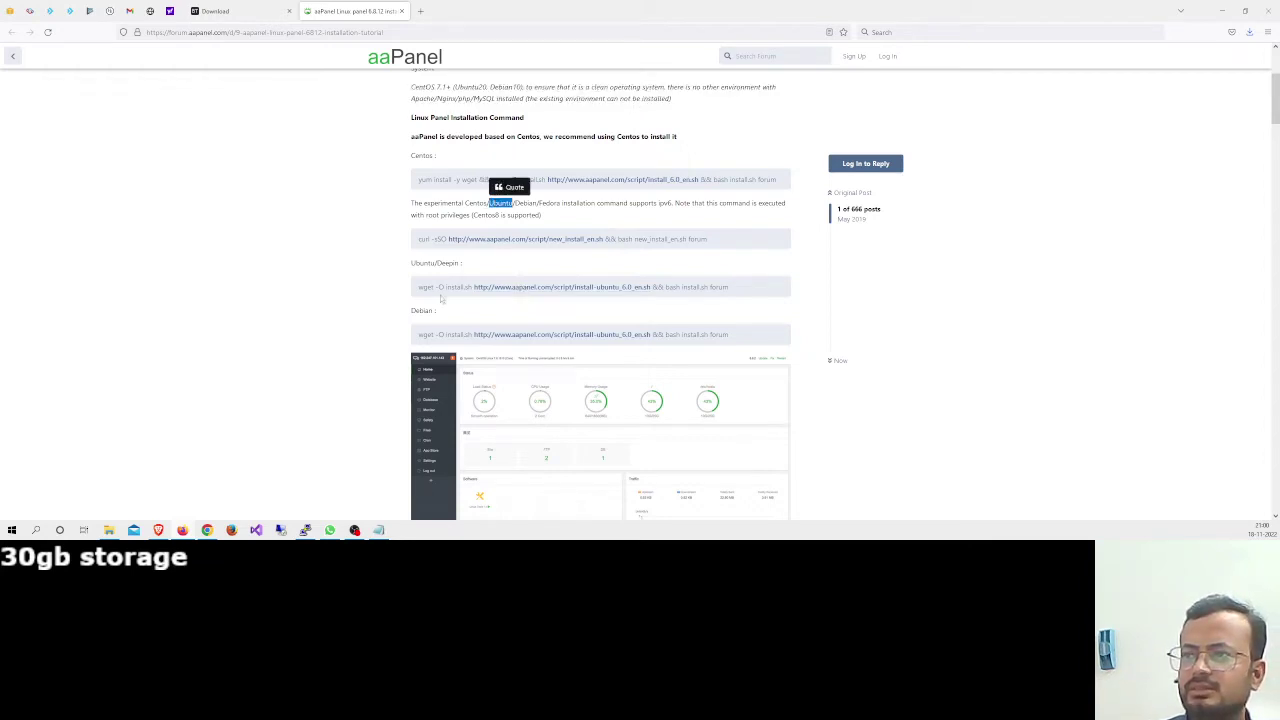
# Examine the Ubuntu/Deepin install command and the change log in the aaPanel installation tutorial, and close the tutorial tab
pyautogui.moveTo(420, 287); pyautogui.dragTo(751, 291)
pyautogui.click(751, 290)
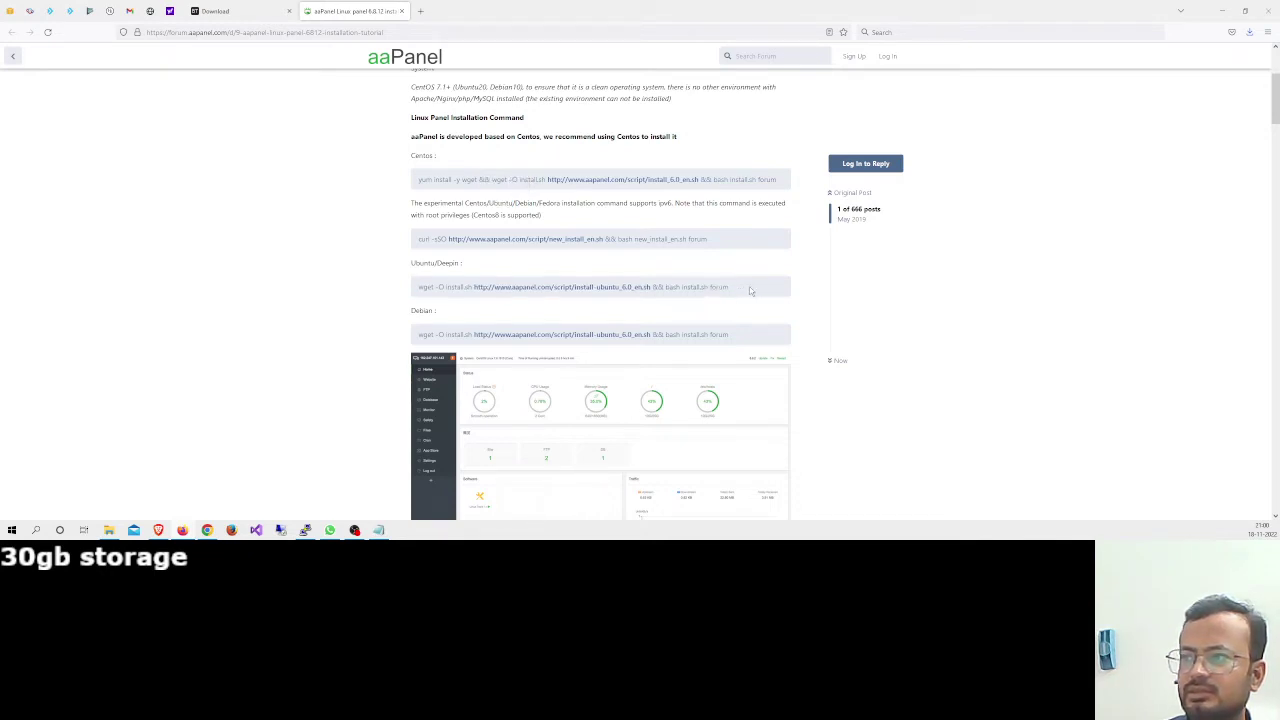
pyautogui.scroll(-3, 751, 290)
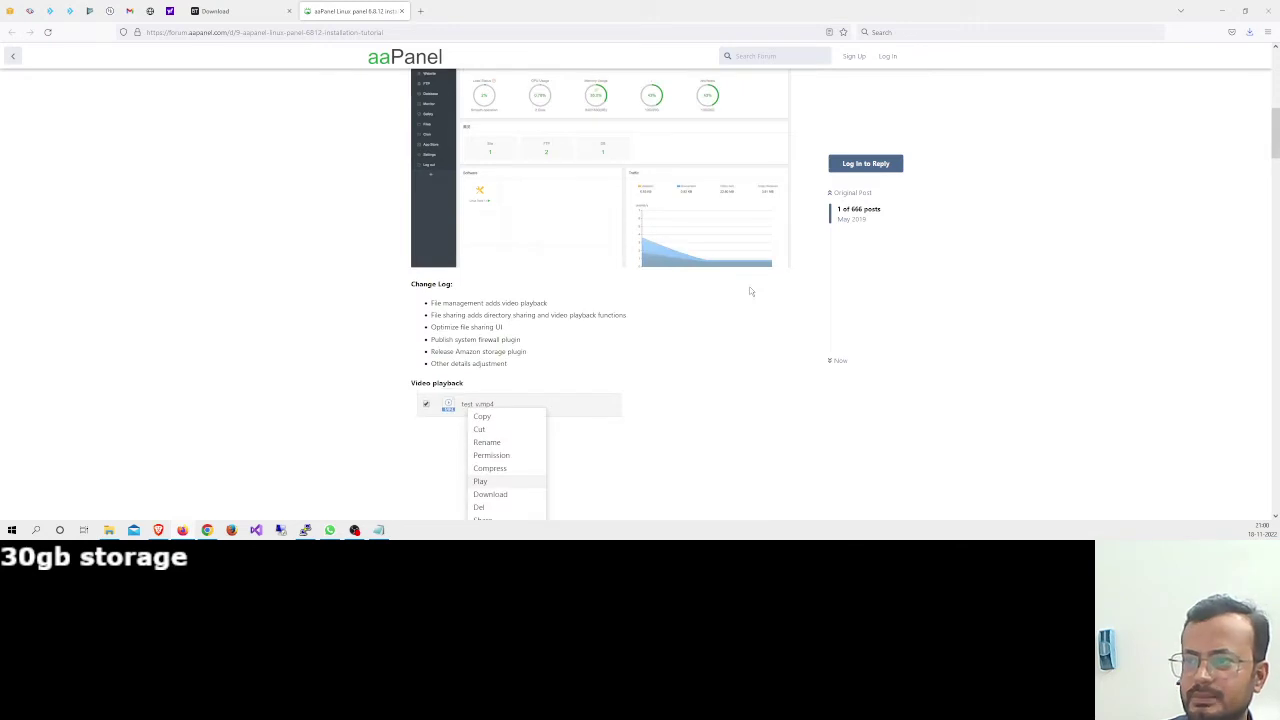
pyautogui.scroll(-4, 751, 291)
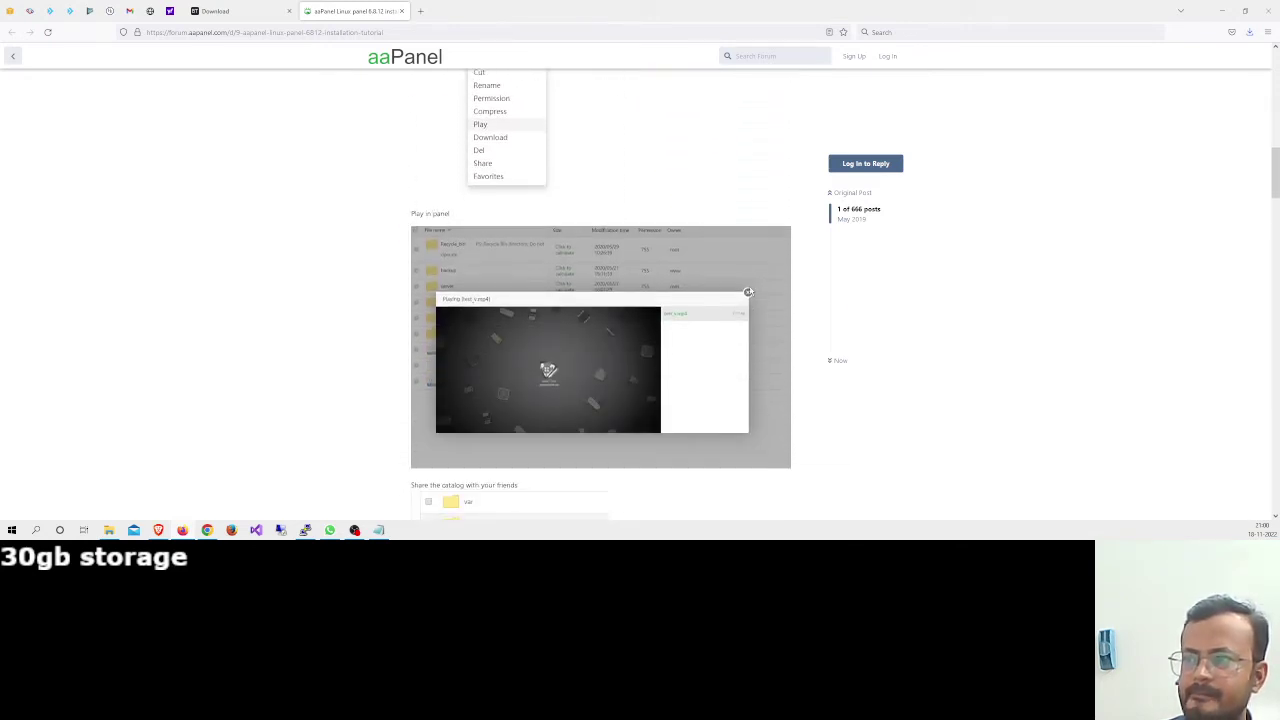
pyautogui.scroll(-5, 749, 291)
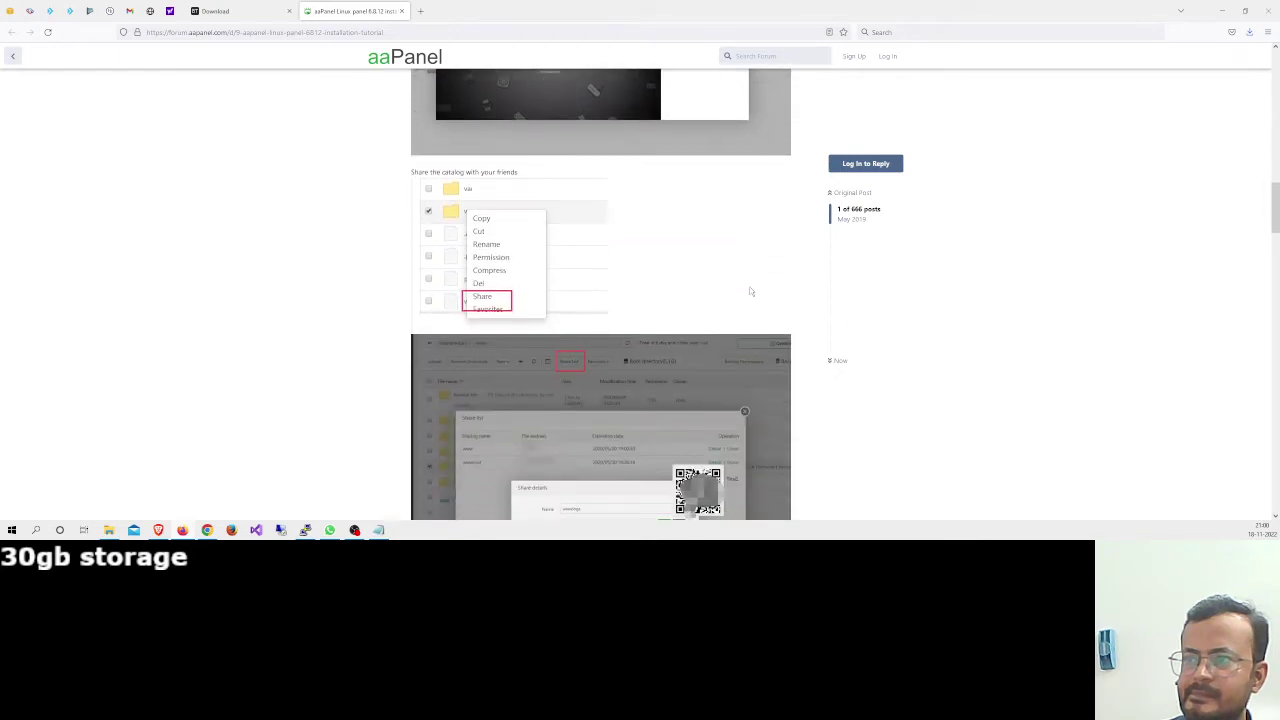
pyautogui.scroll(9, 750, 288)
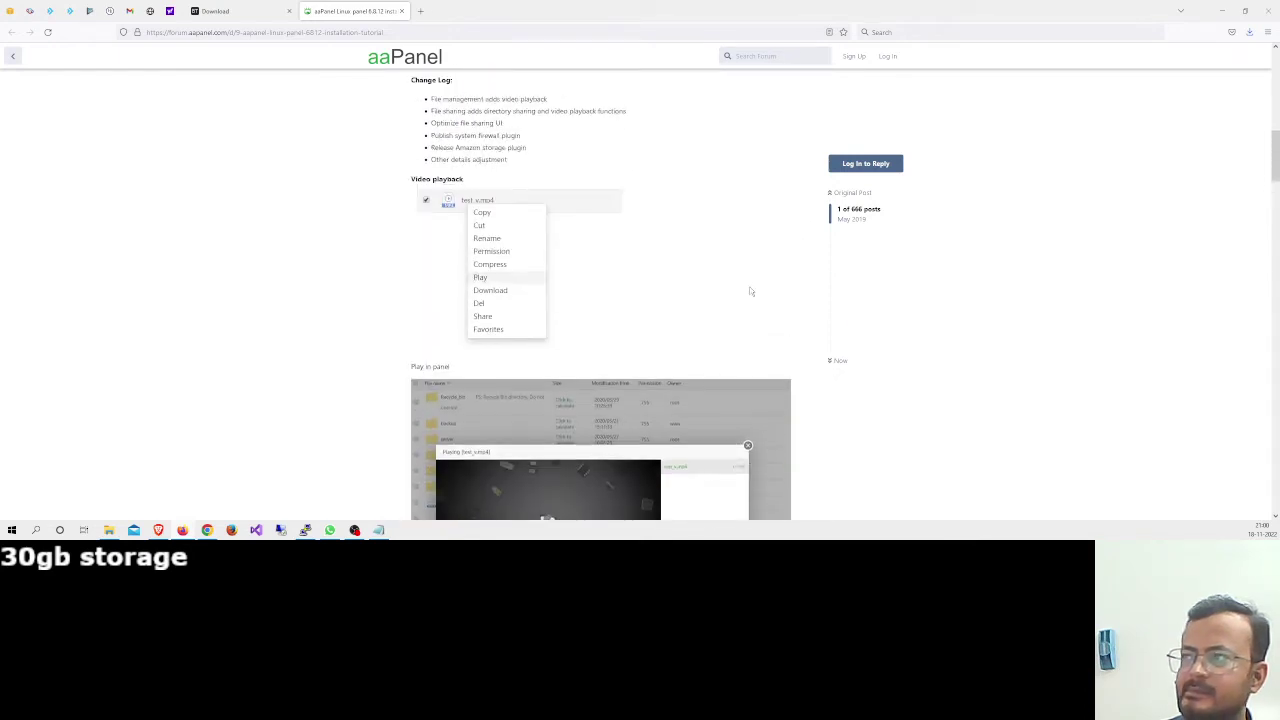
pyautogui.scroll(10, 751, 291)
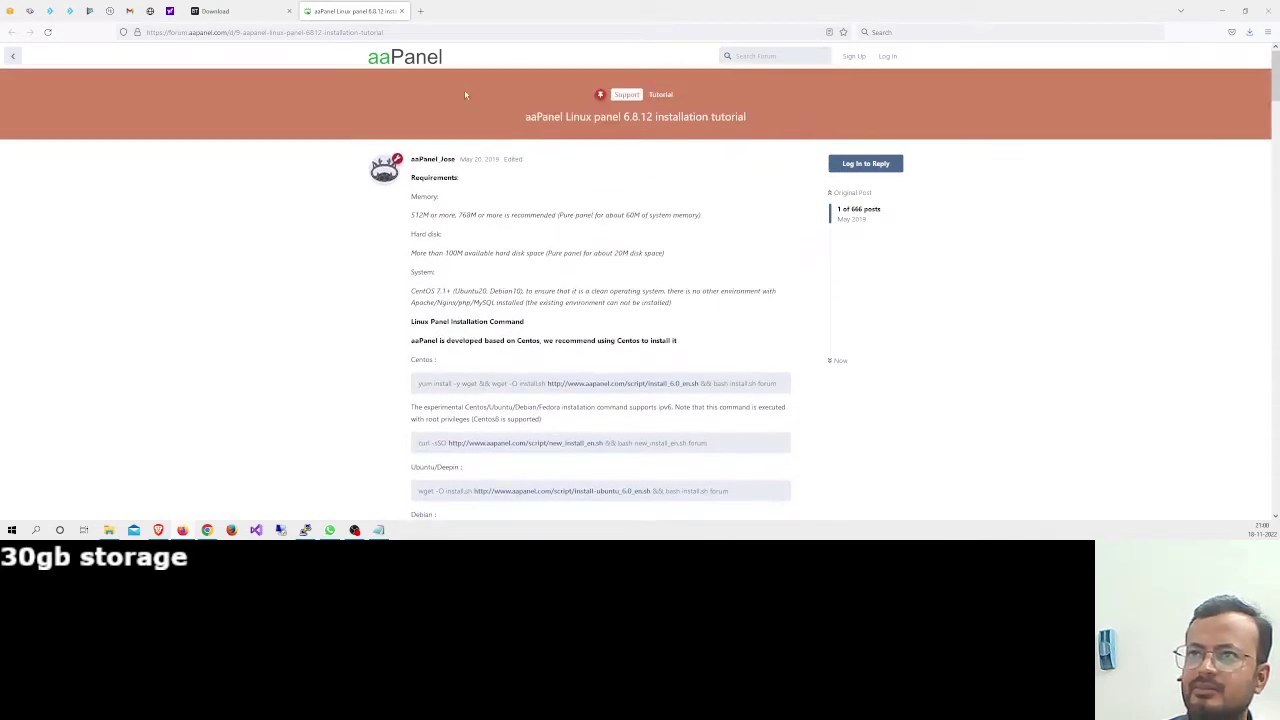
pyautogui.click(402, 11)
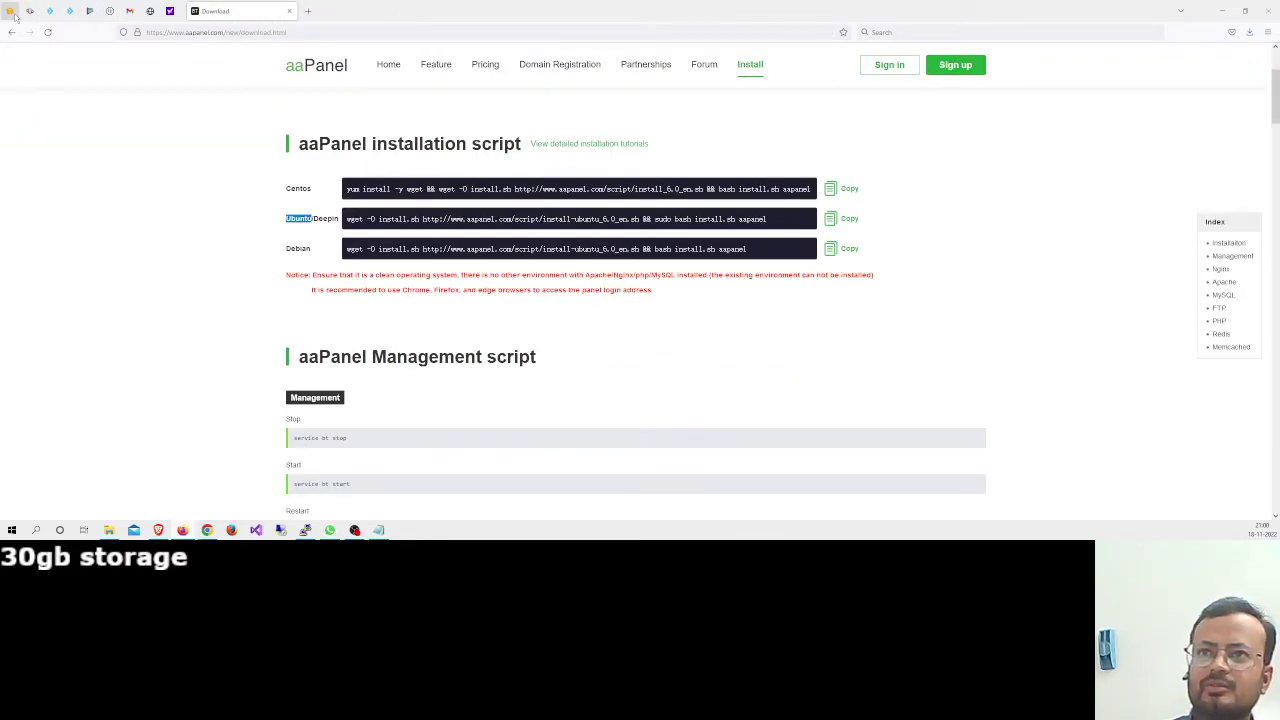
# Switch to the EC2 console, select the "bulk whatsapp msg" instance and open its connection options
pyautogui.click(9, 12)
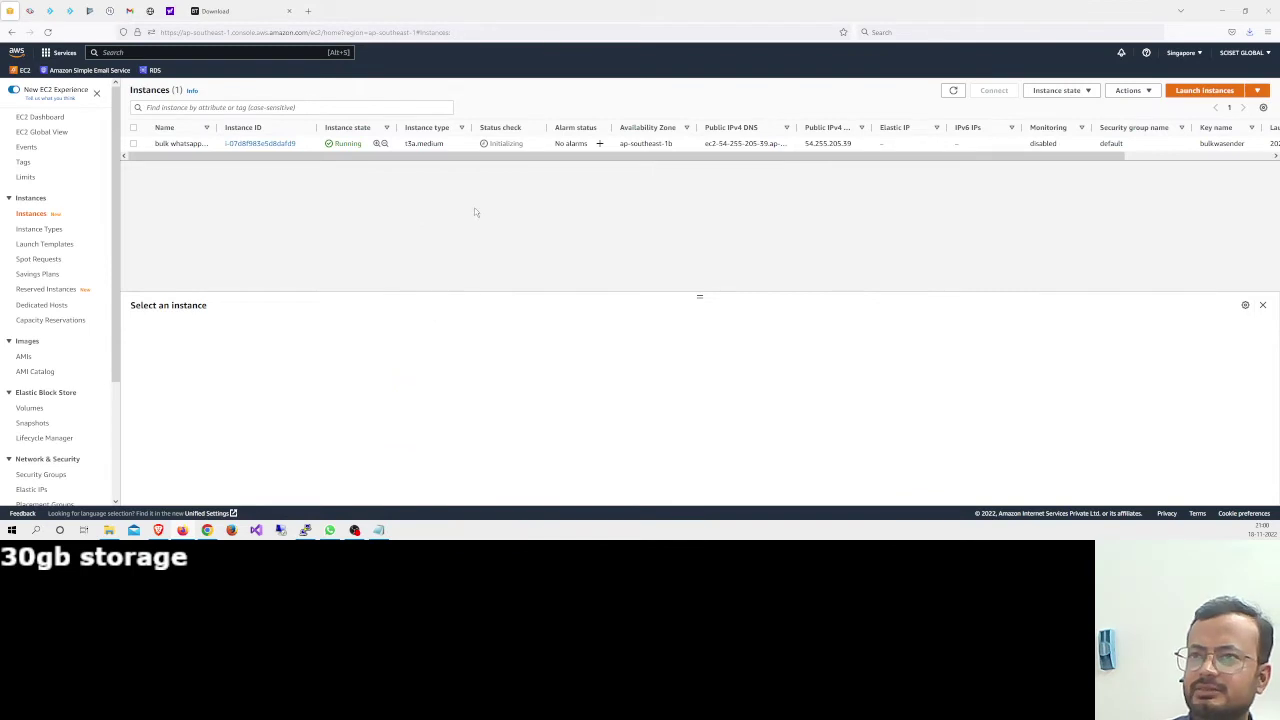
pyautogui.click(133, 143)
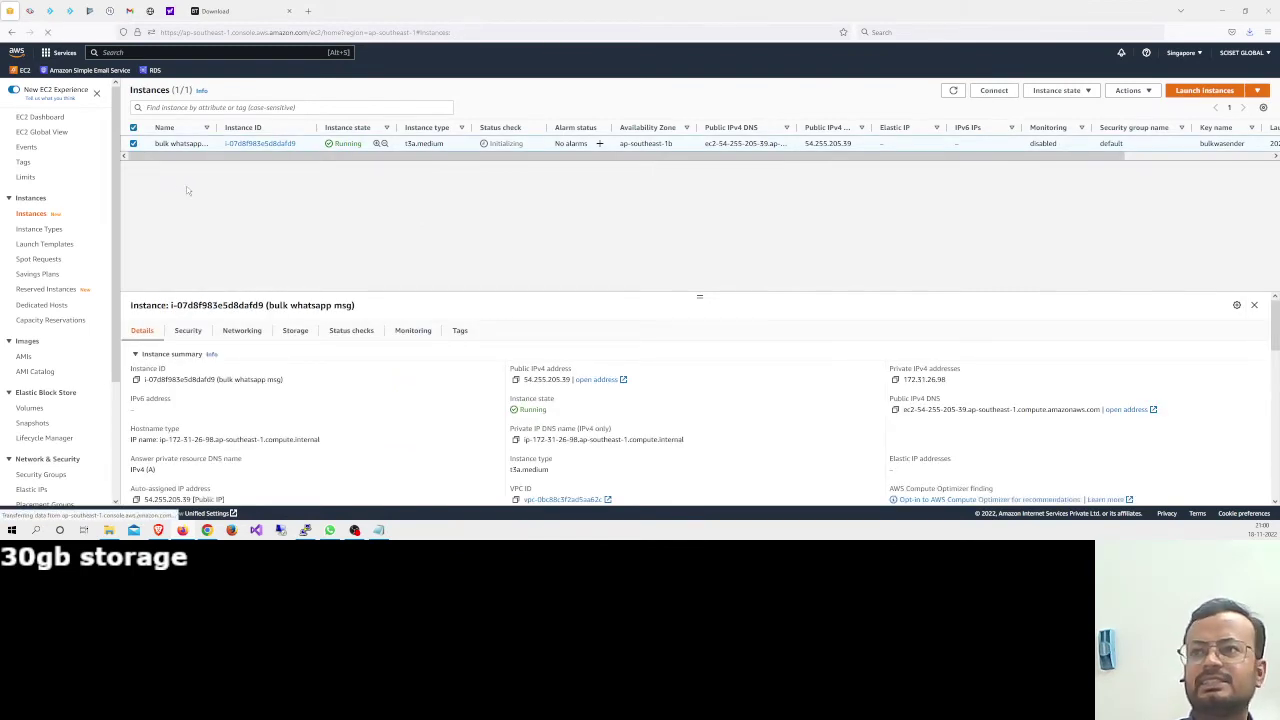
pyautogui.click(995, 91)
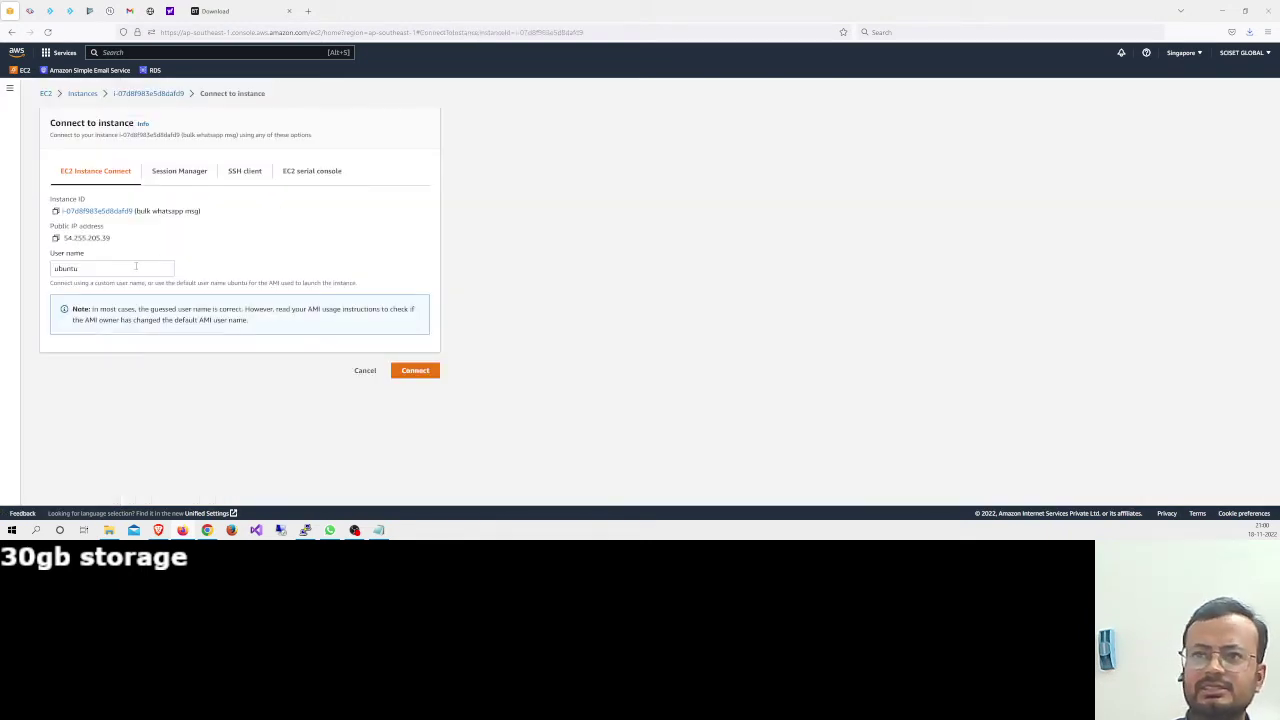
# Try to connect to the instance through EC2 Instance Connect with the user name ubuntu, and close the connection tab
pyautogui.click(128, 270)
pyautogui.click(300, 266)
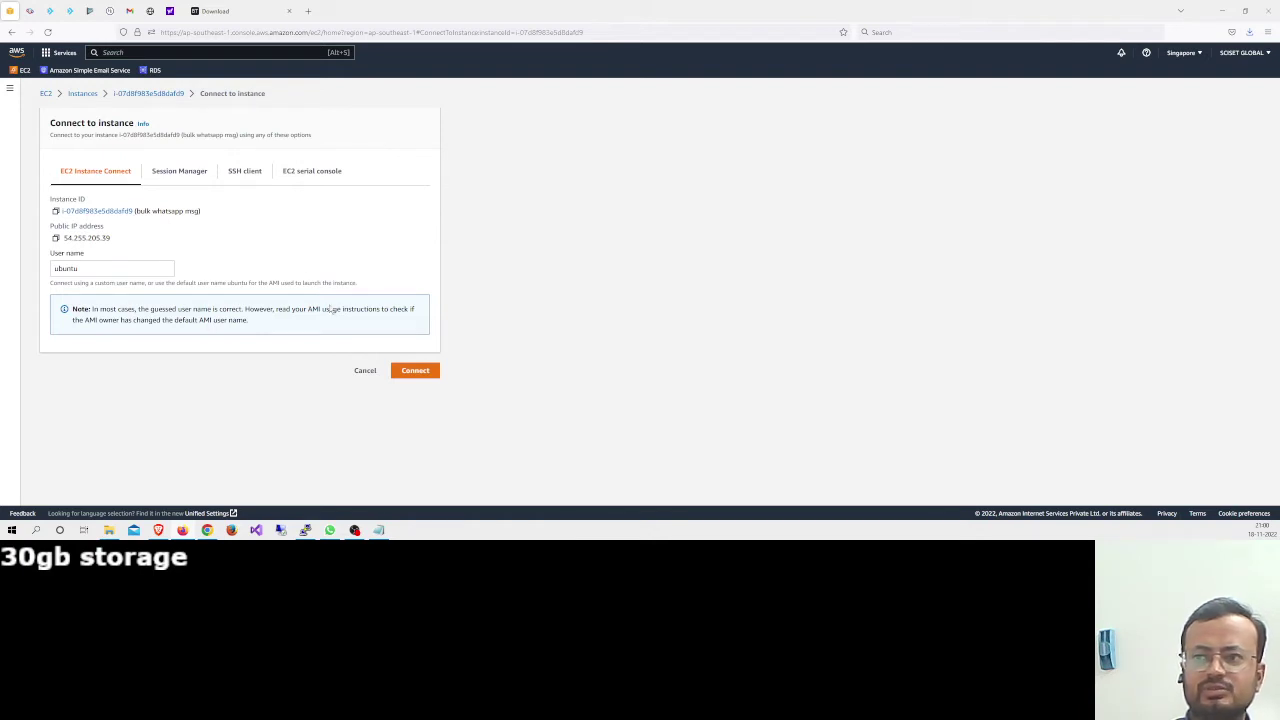
pyautogui.click(413, 371)
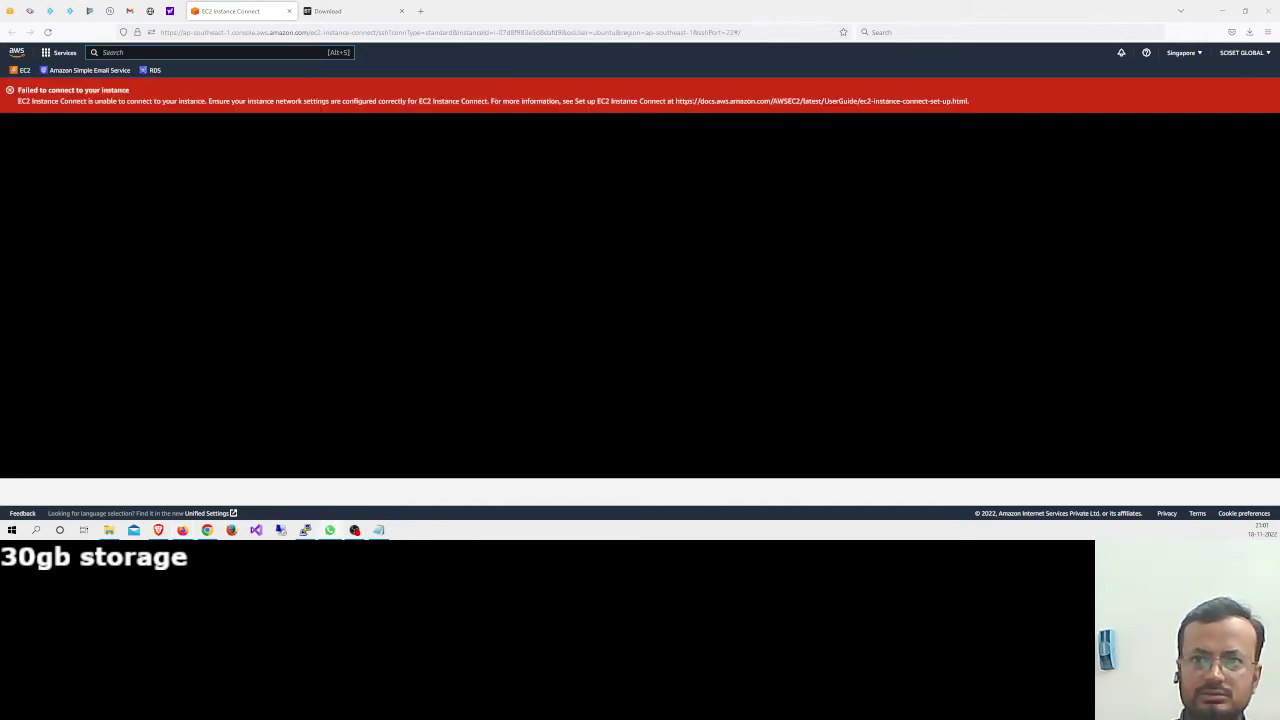
pyautogui.click(289, 11)
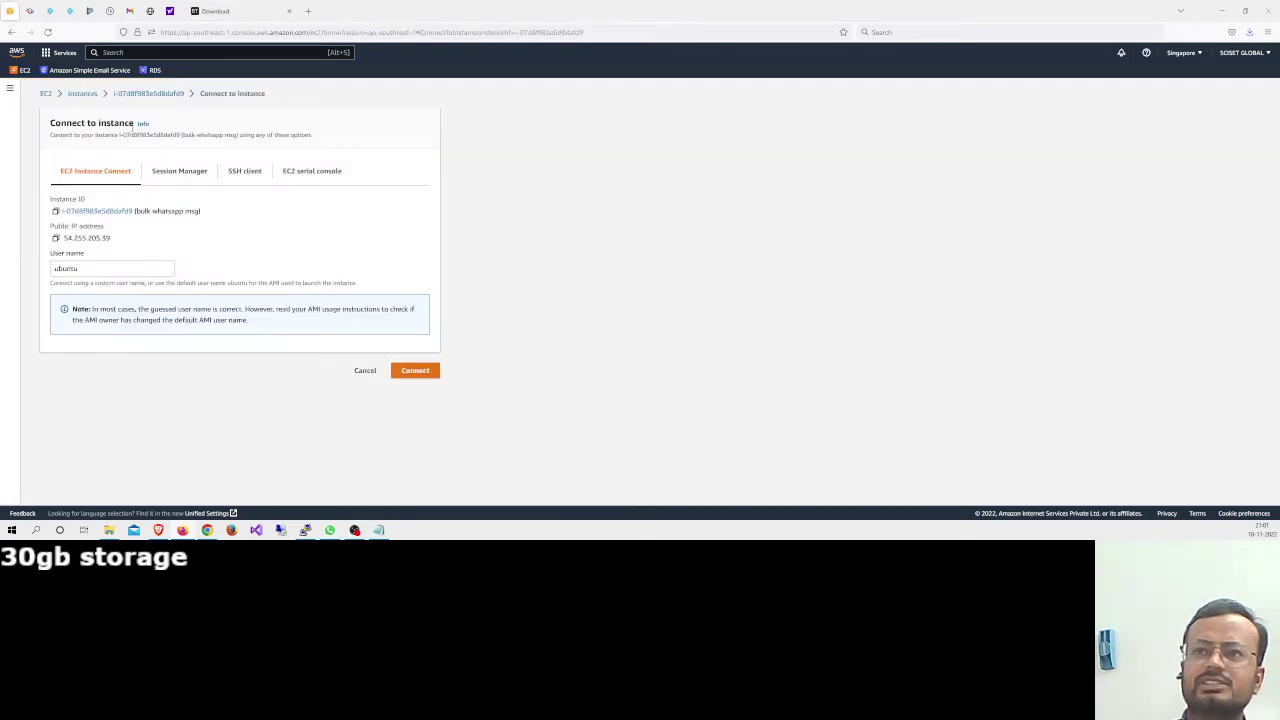
# Recheck the instance's status in the instances list and retry EC2 Instance Connect, closing the connection tab again
pyautogui.click(95, 94)
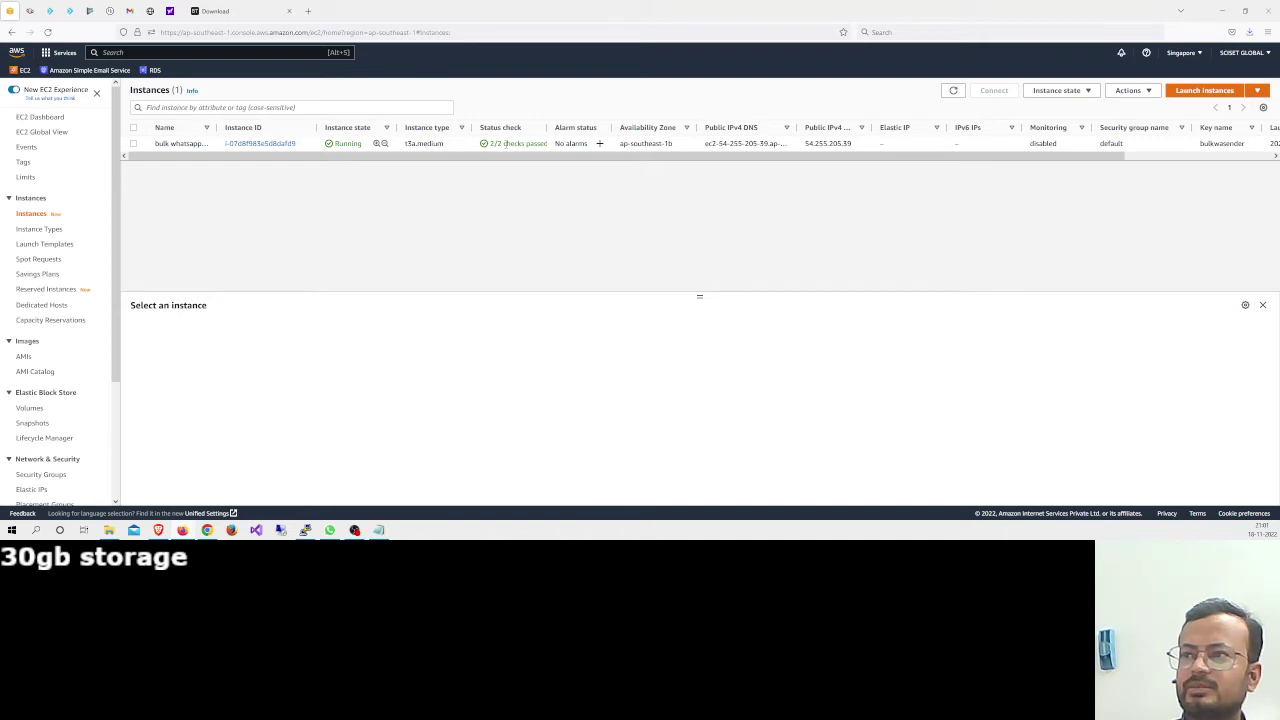
pyautogui.click(505, 144)
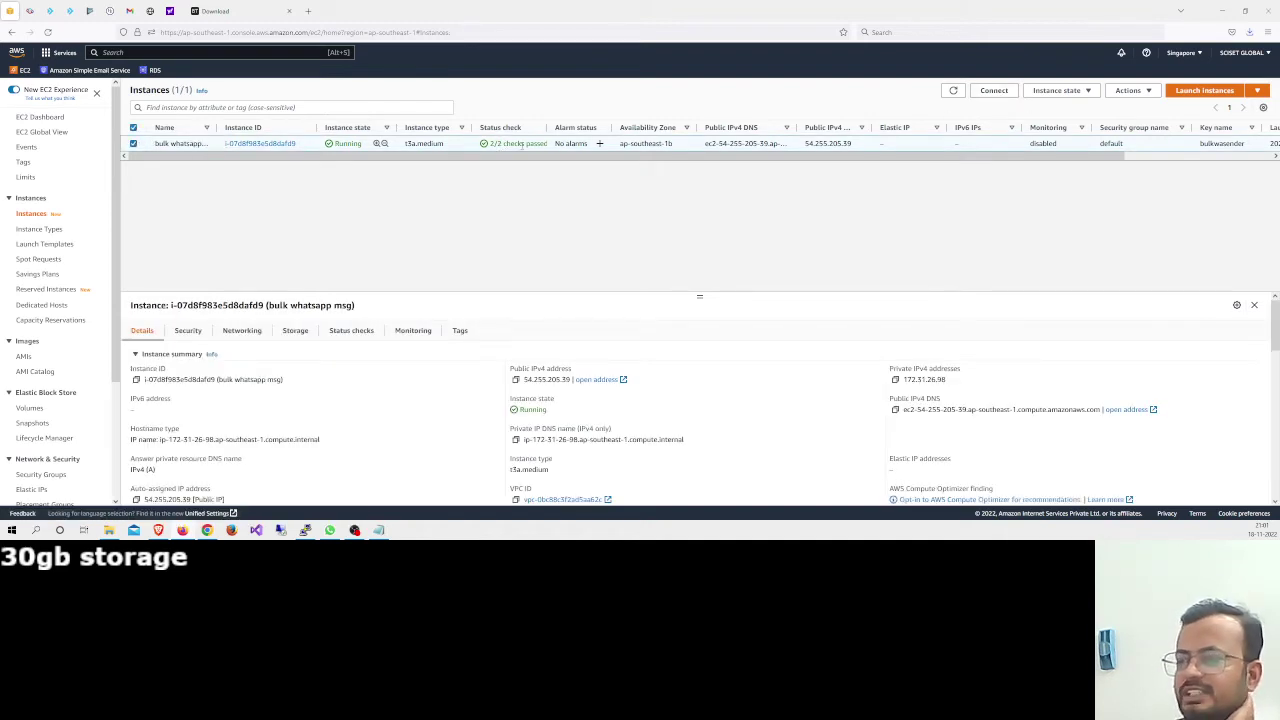
pyautogui.click(994, 90)
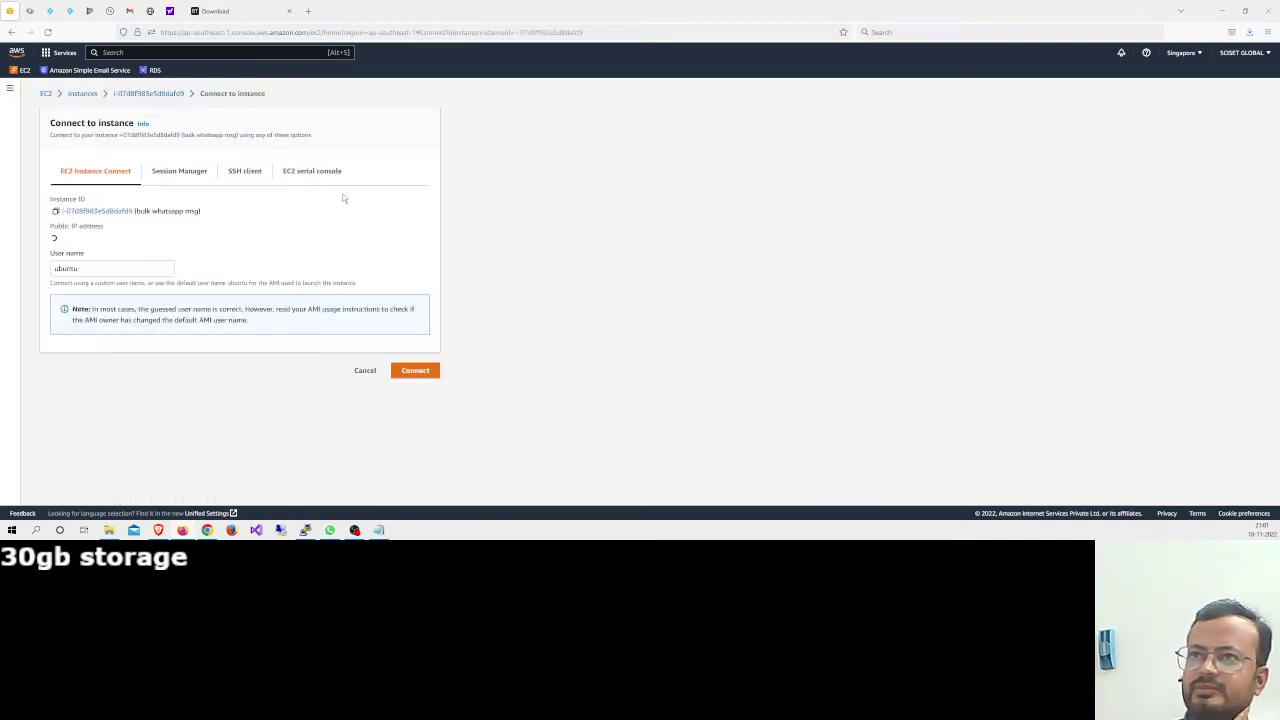
pyautogui.click(408, 374)
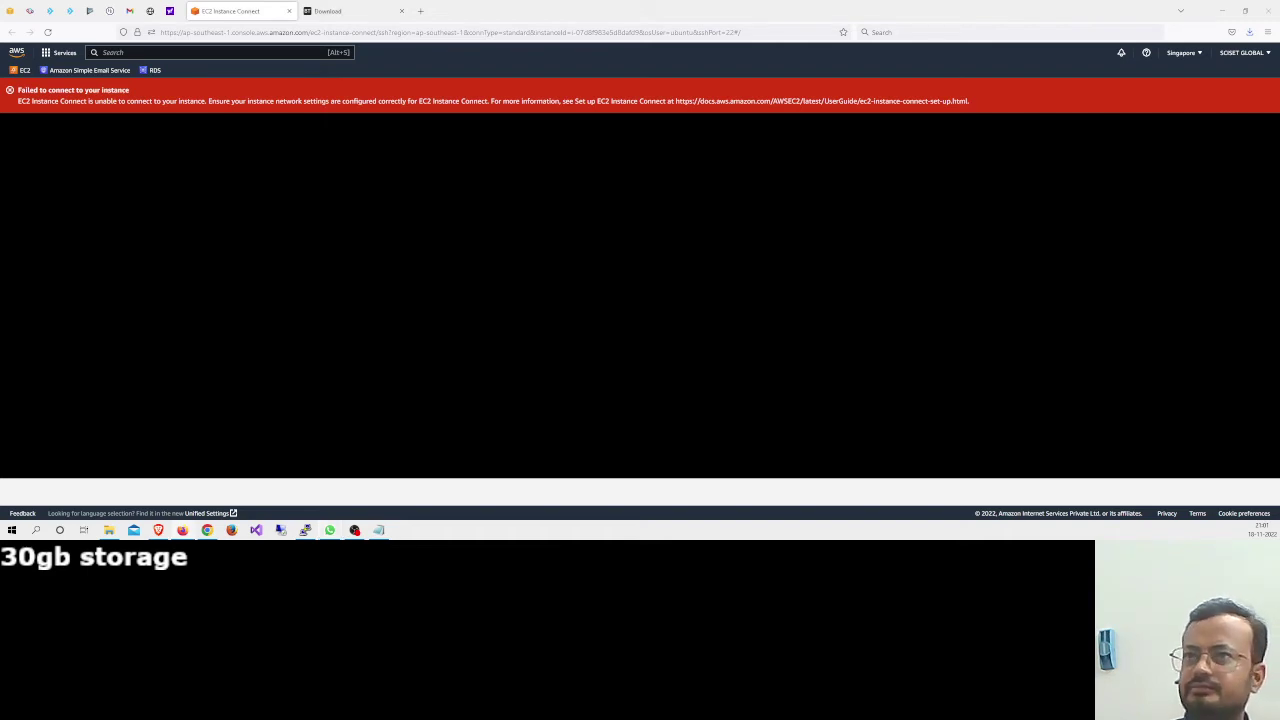
pyautogui.click(289, 11)
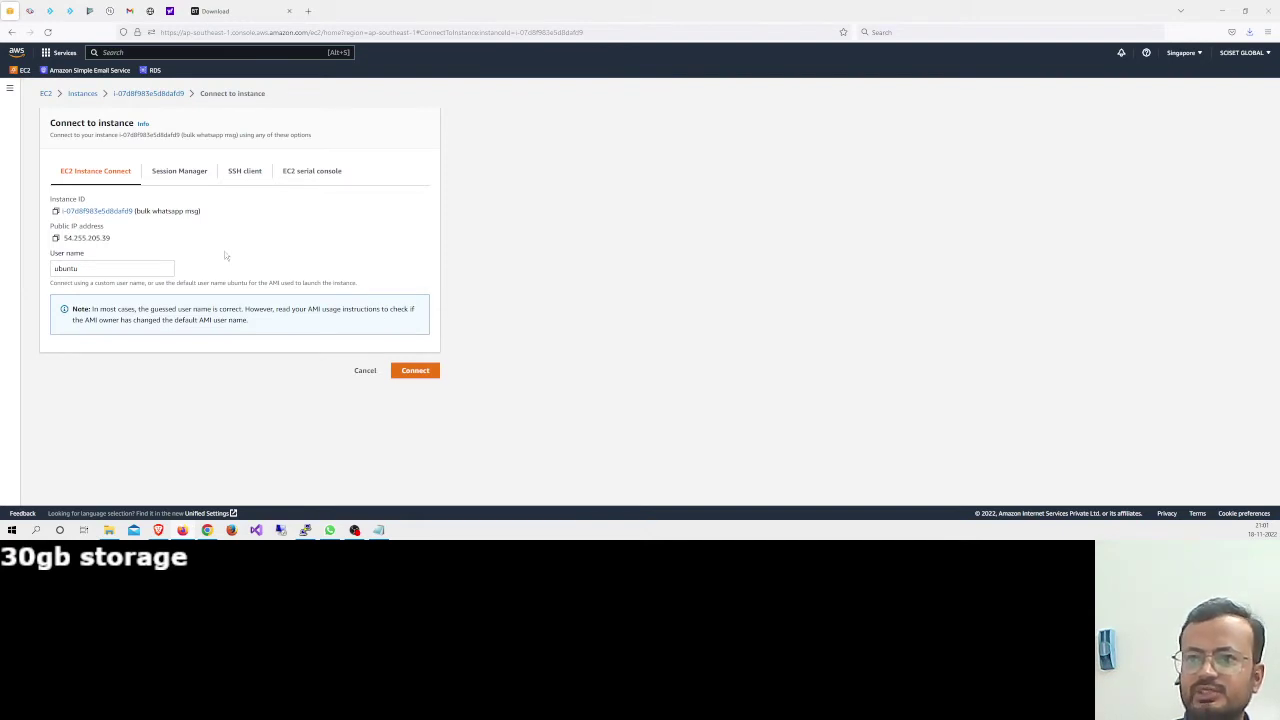
# Copy the instance's public IP address, 54.255.205.39, and enter it as the host name in PuTTY
pyautogui.click(56, 238)
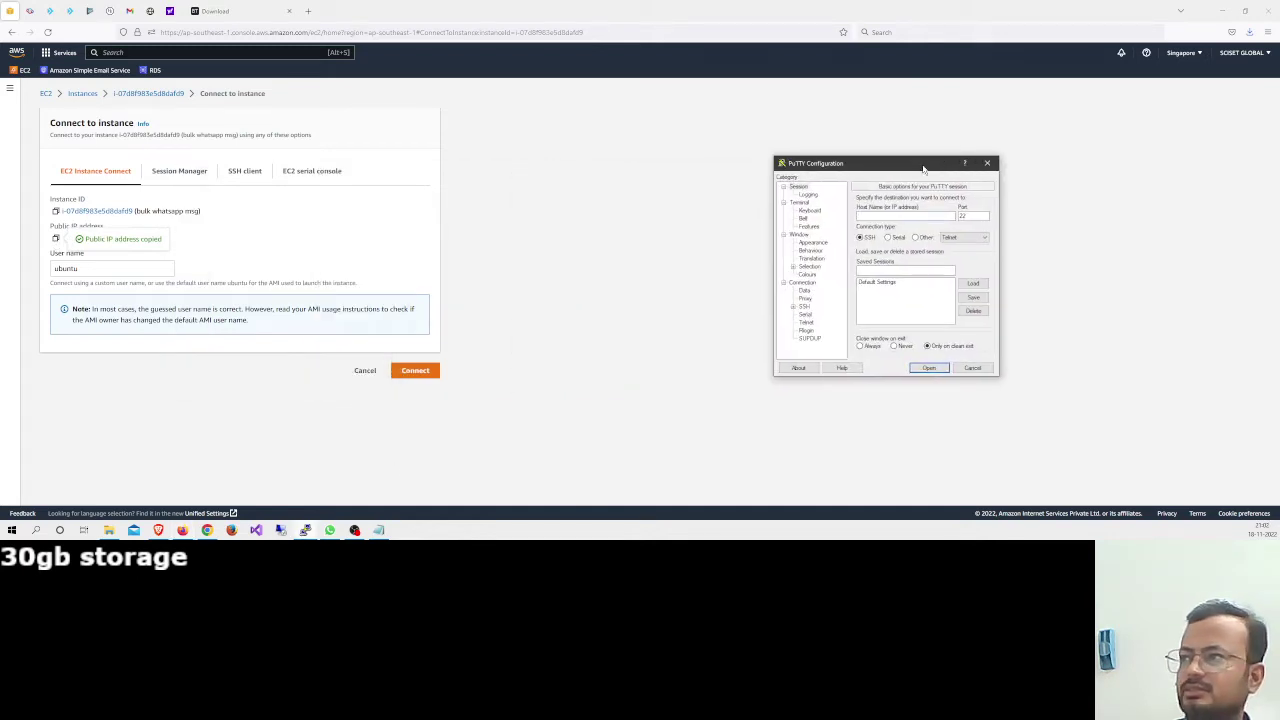
pyautogui.hotkey('ctrl', 'v')
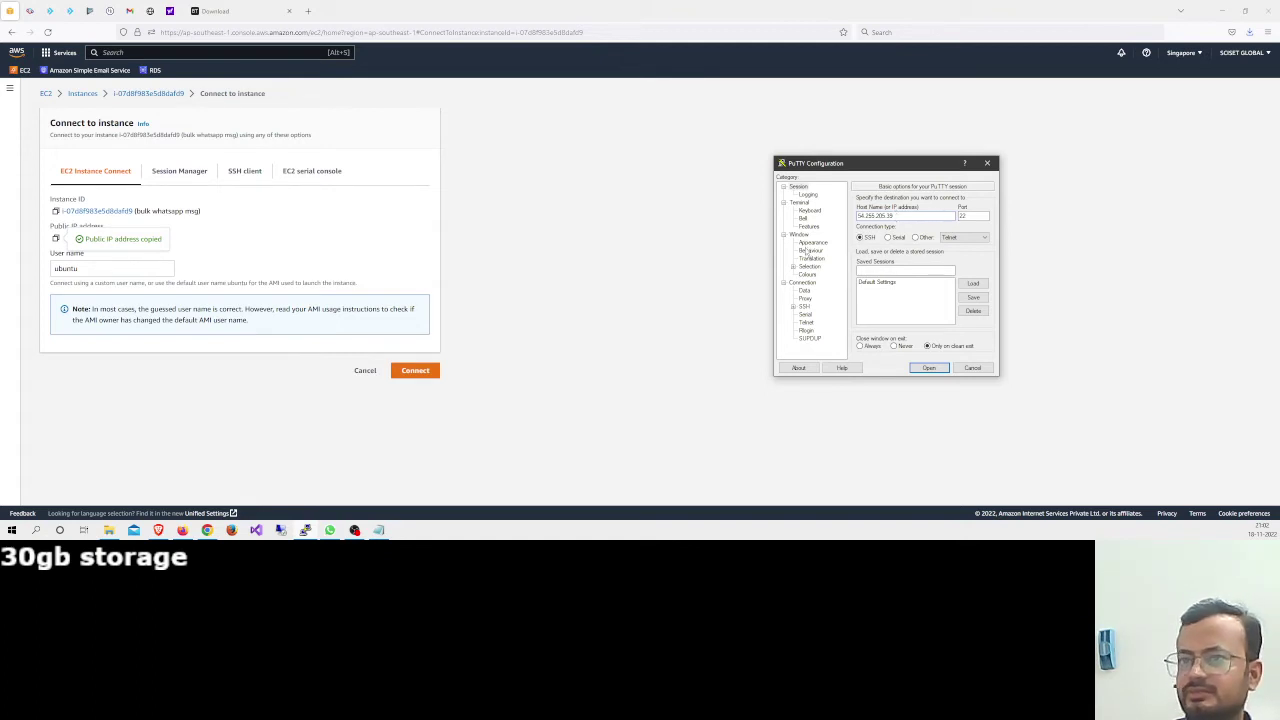
# In the SSH authentication settings, choose the private key file bulkwasender.ppk from the Tips & Tricks folder on MEDIA (G:)
pyautogui.click(805, 307)
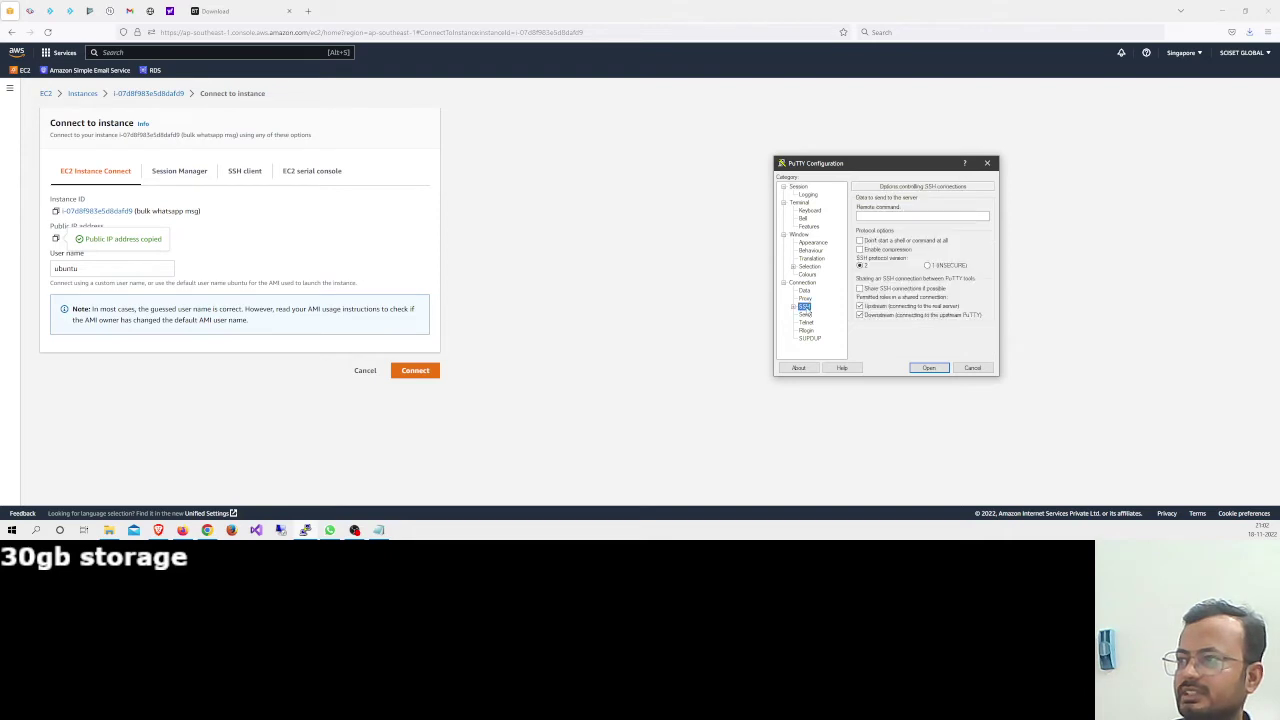
pyautogui.click(793, 307)
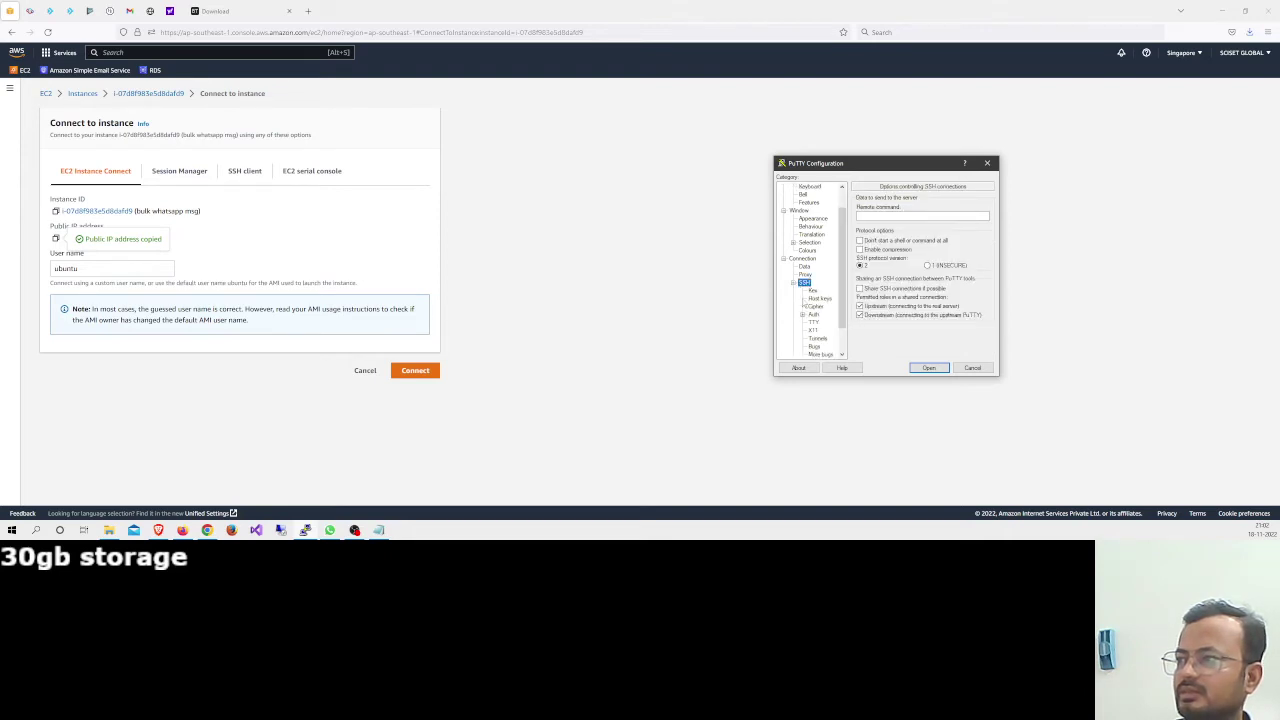
pyautogui.scroll(-2, 811, 266)
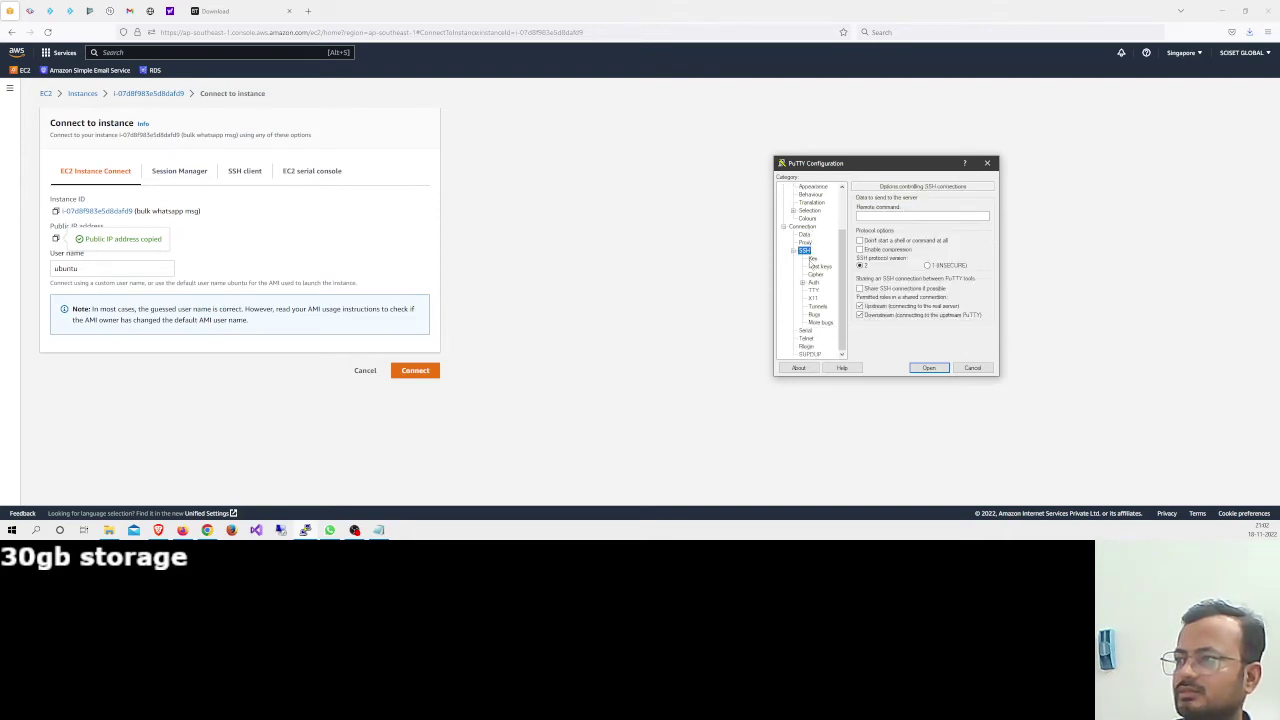
pyautogui.click(814, 283)
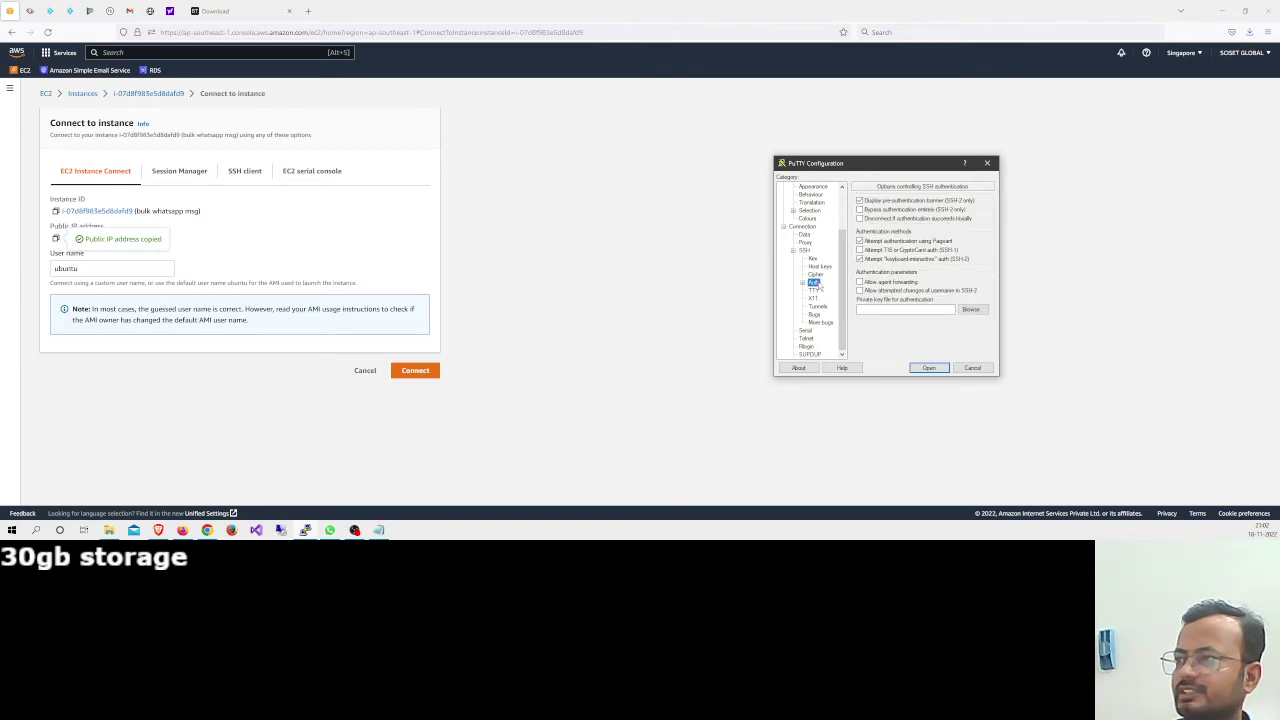
pyautogui.click(971, 309)
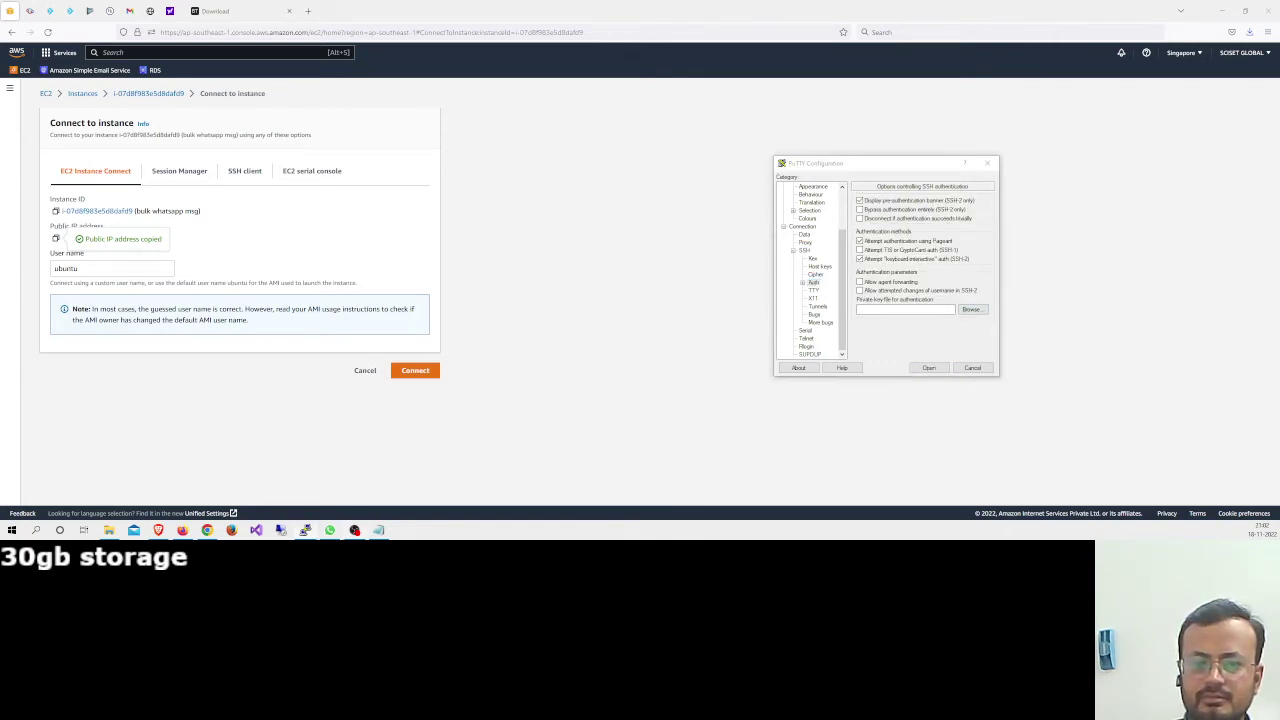
pyautogui.click(973, 310)
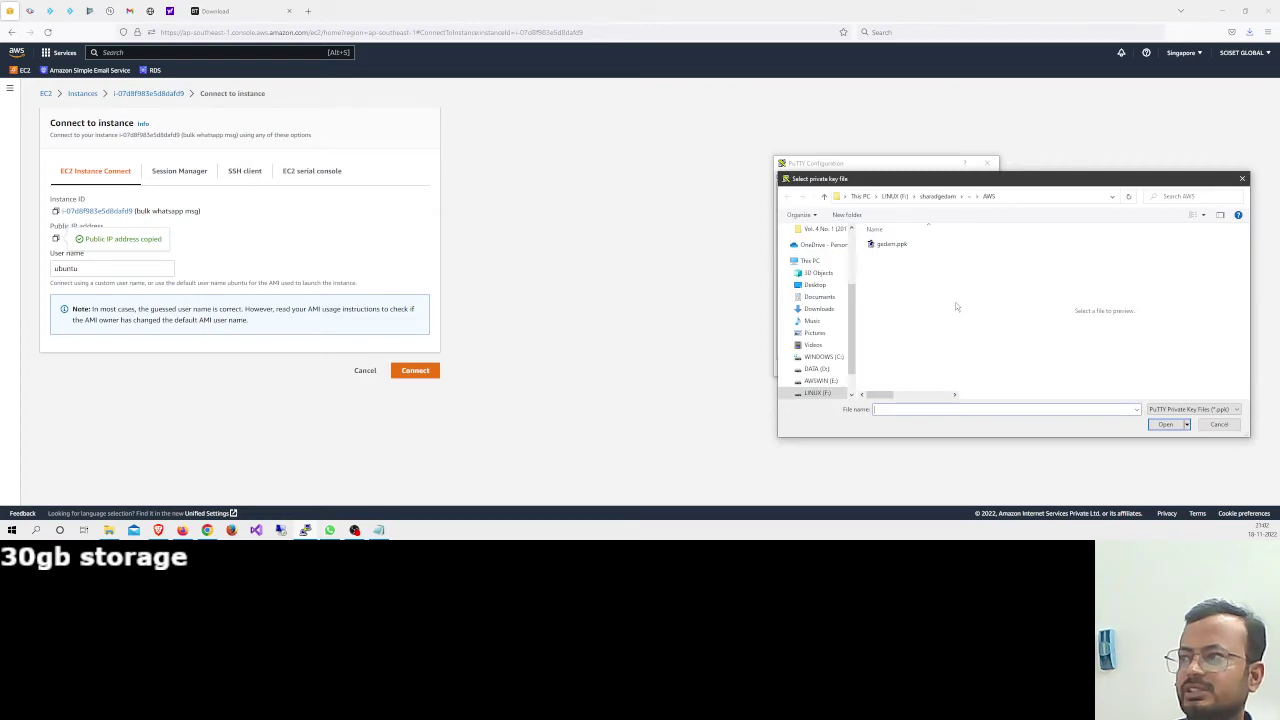
pyautogui.scroll(-1, 818, 369)
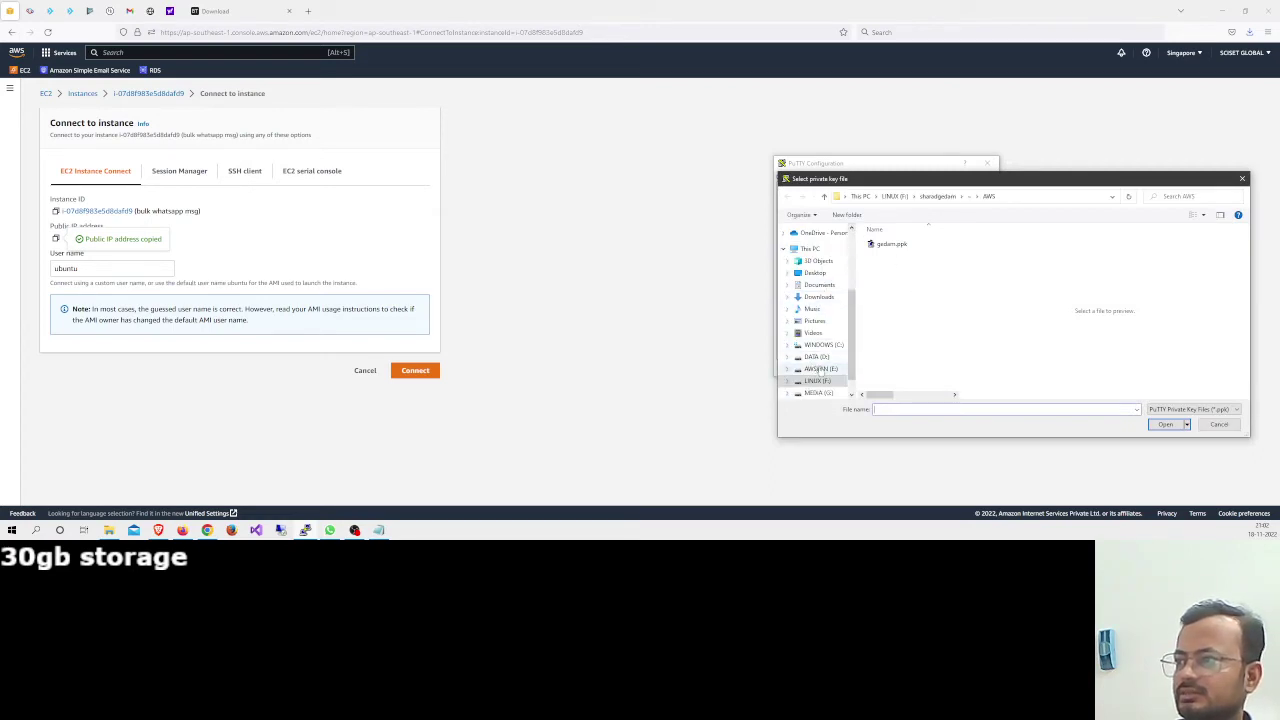
pyautogui.scroll(-1, 818, 369)
pyautogui.click(818, 361)
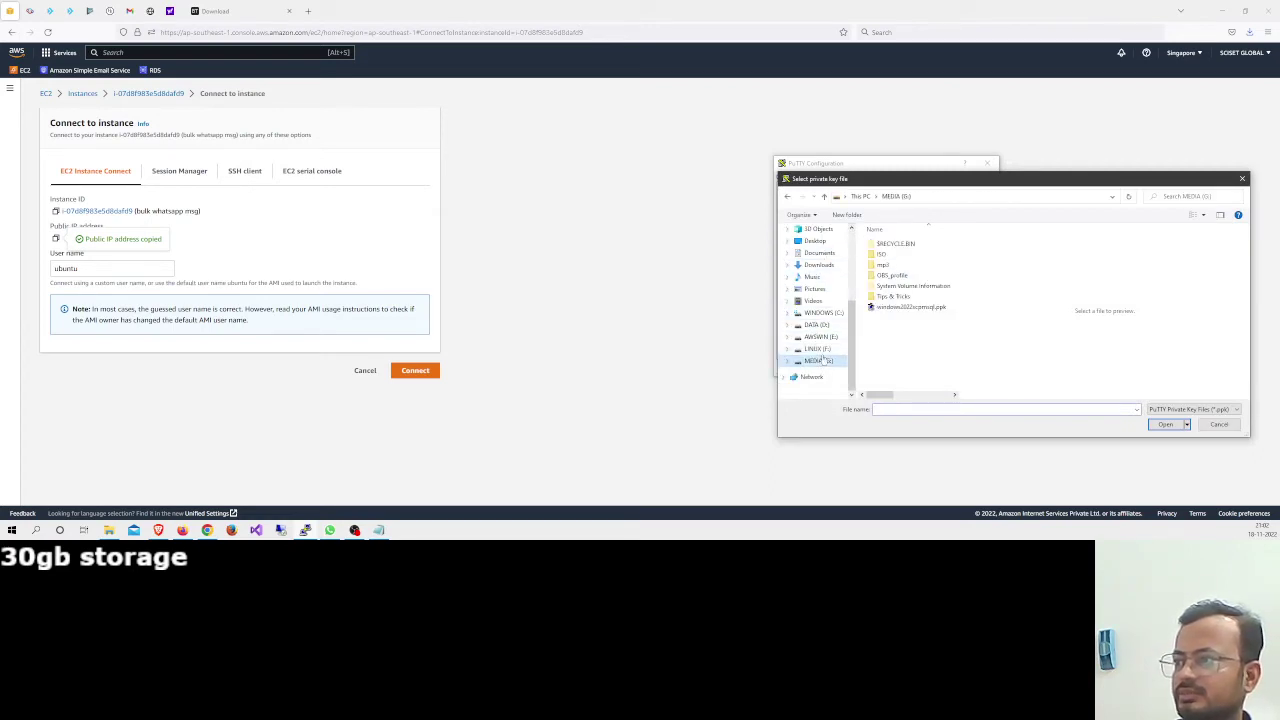
pyautogui.click(889, 308)
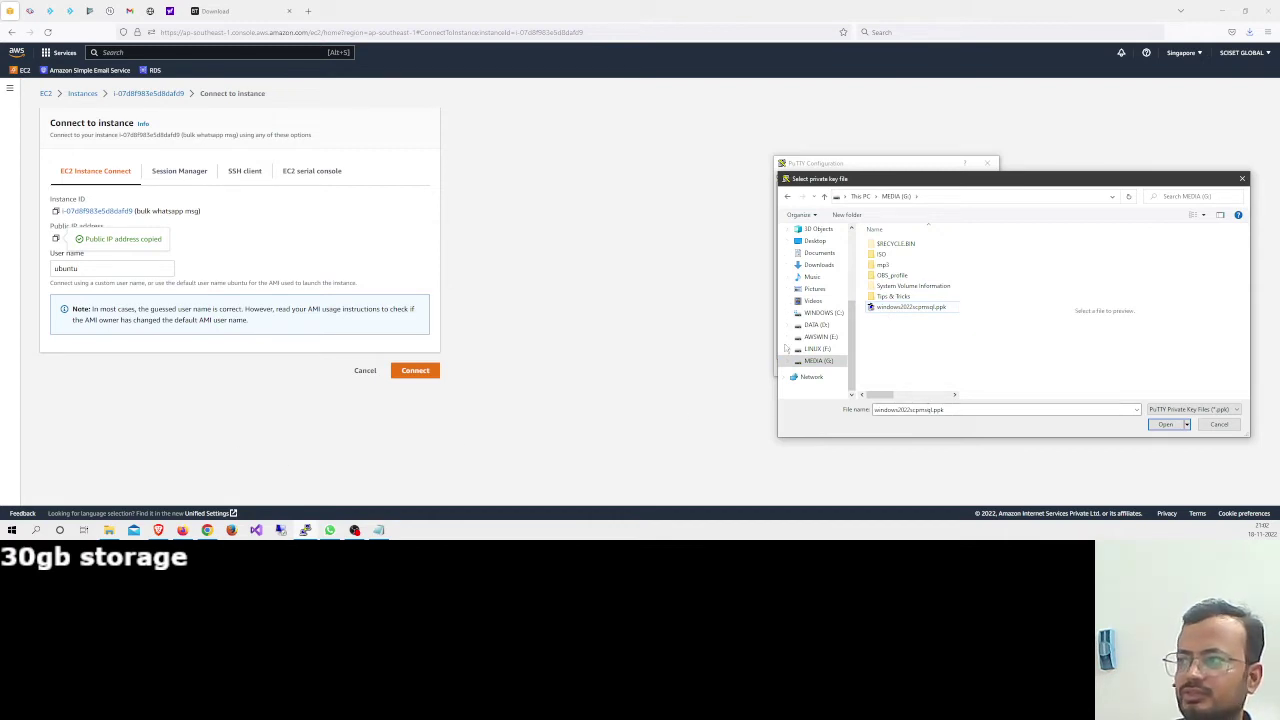
pyautogui.doubleClick(890, 297)
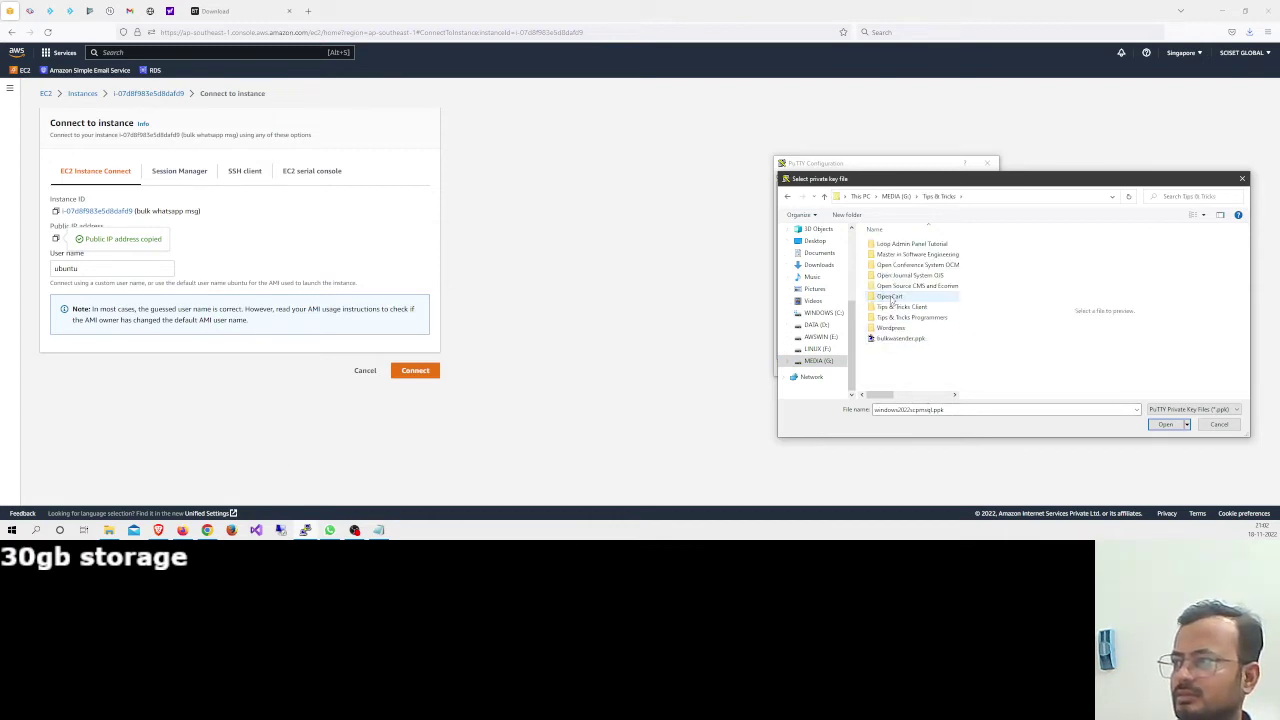
pyautogui.click(900, 338)
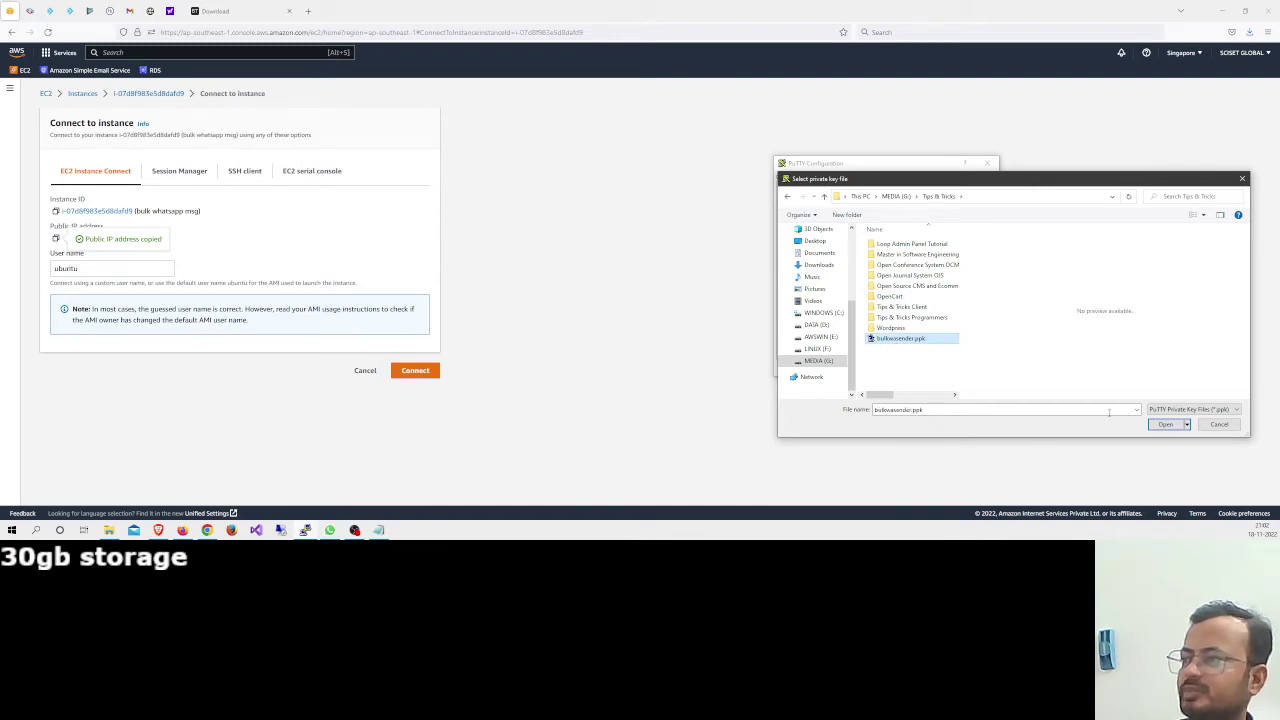
pyautogui.click(1165, 424)
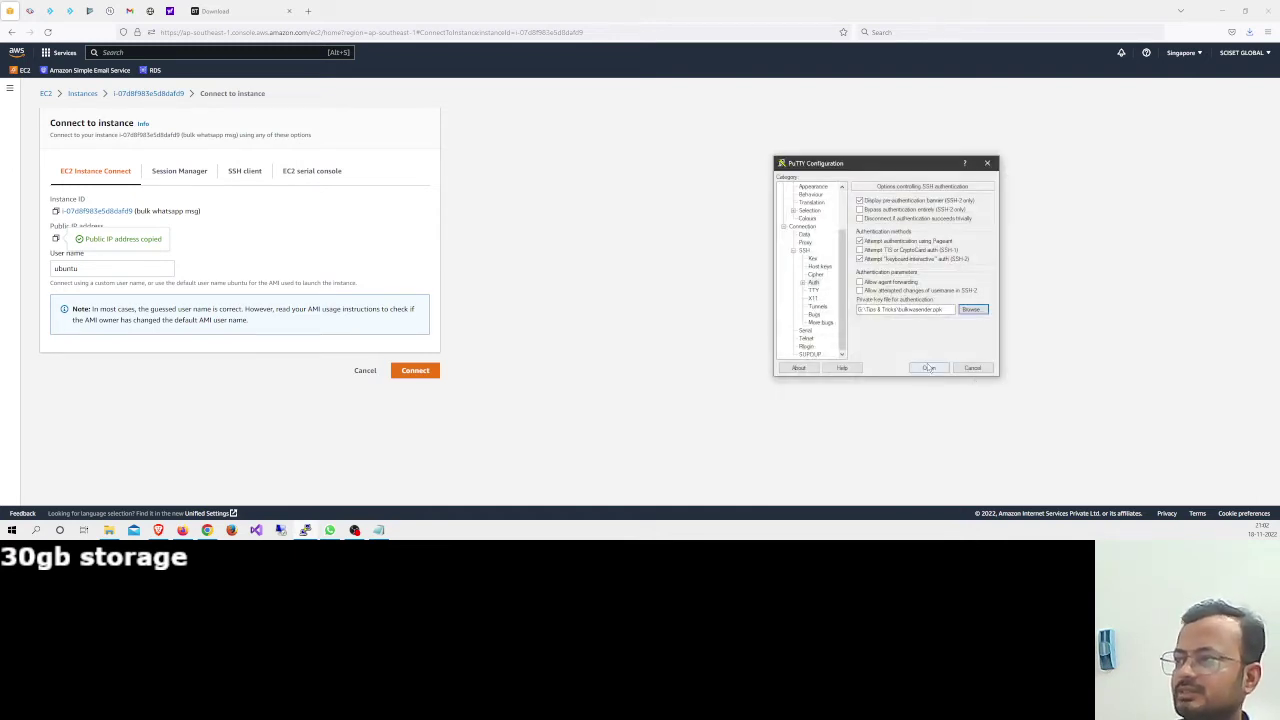
# Return to the basic session settings and open the SSH connection to the instance on port 22
pyautogui.scroll(3, 818, 245)
pyautogui.click(799, 187)
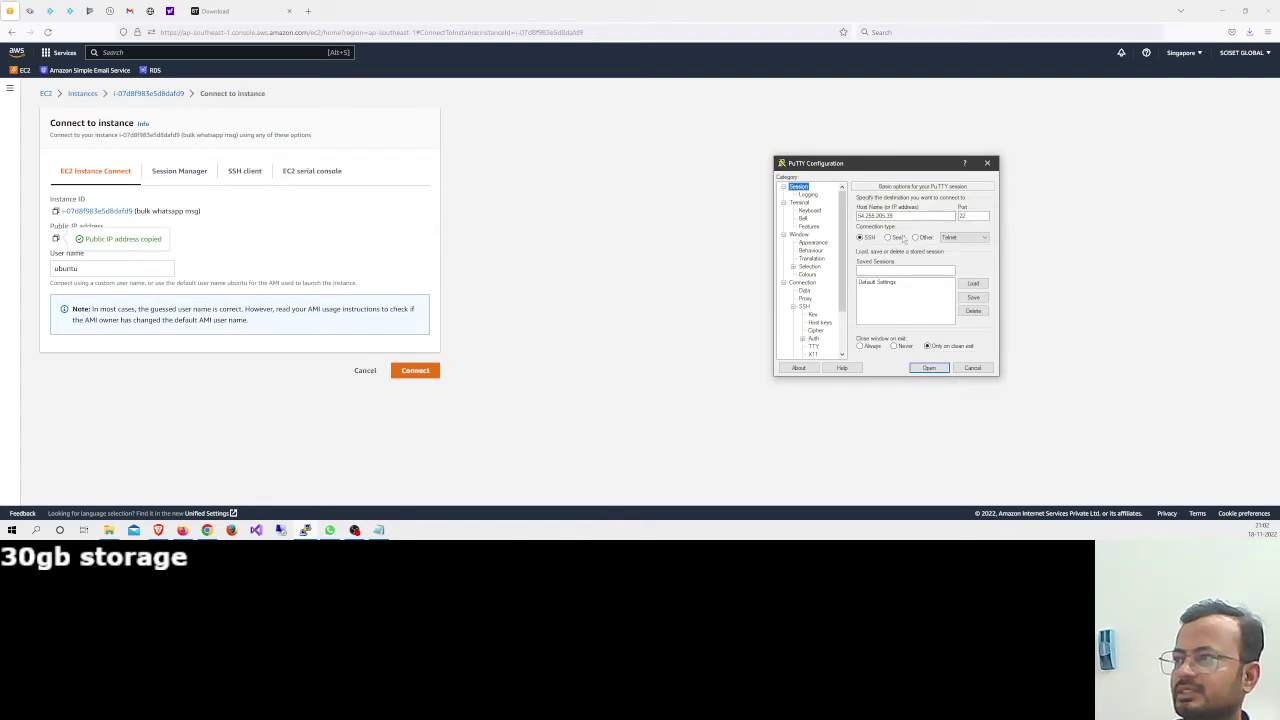
pyautogui.click(896, 215)
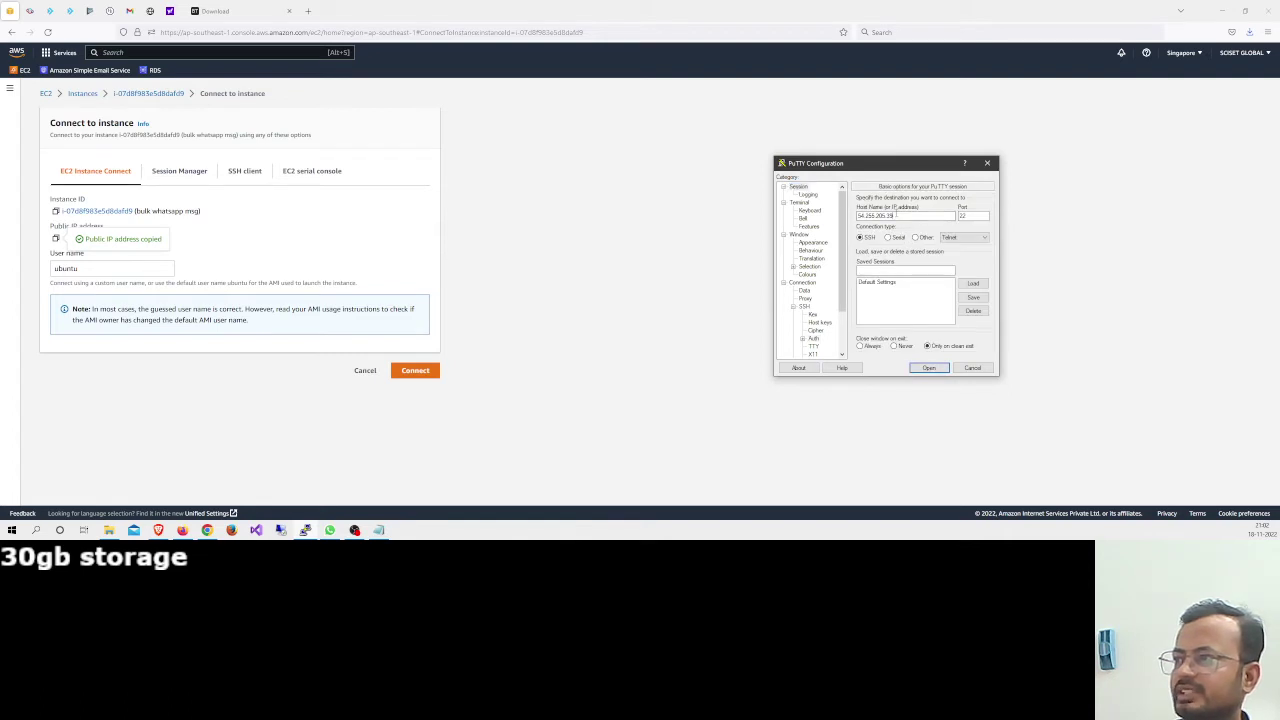
pyautogui.click(929, 369)
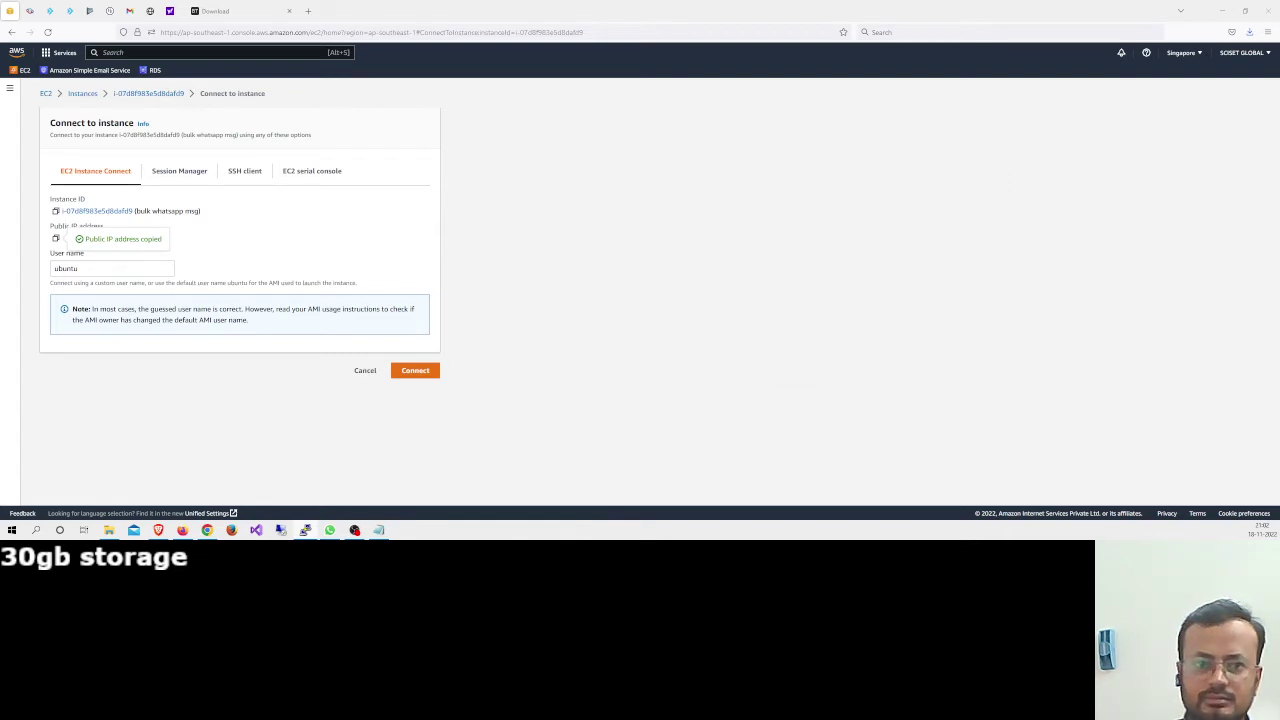
# Minimize the browser and enlarge the PuTTY session window across most of the desktop
pyautogui.moveTo(594, 141); pyautogui.dragTo(698, 141)
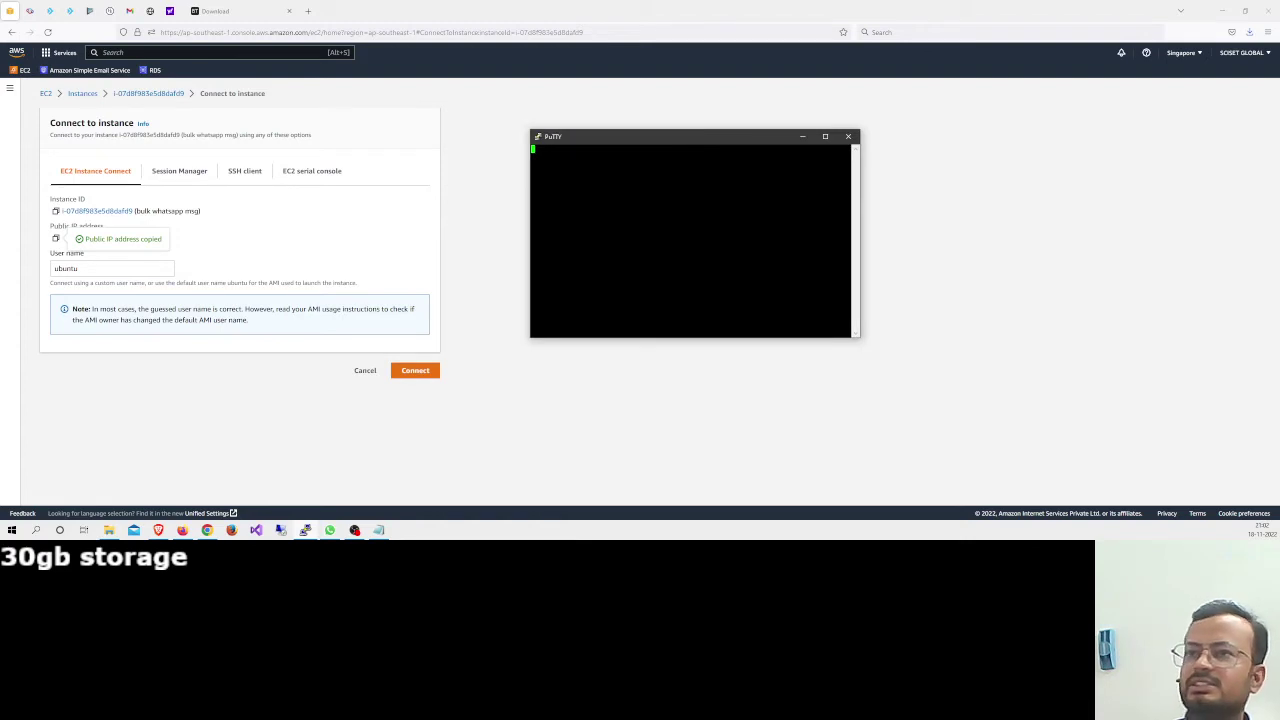
pyautogui.click(1221, 11)
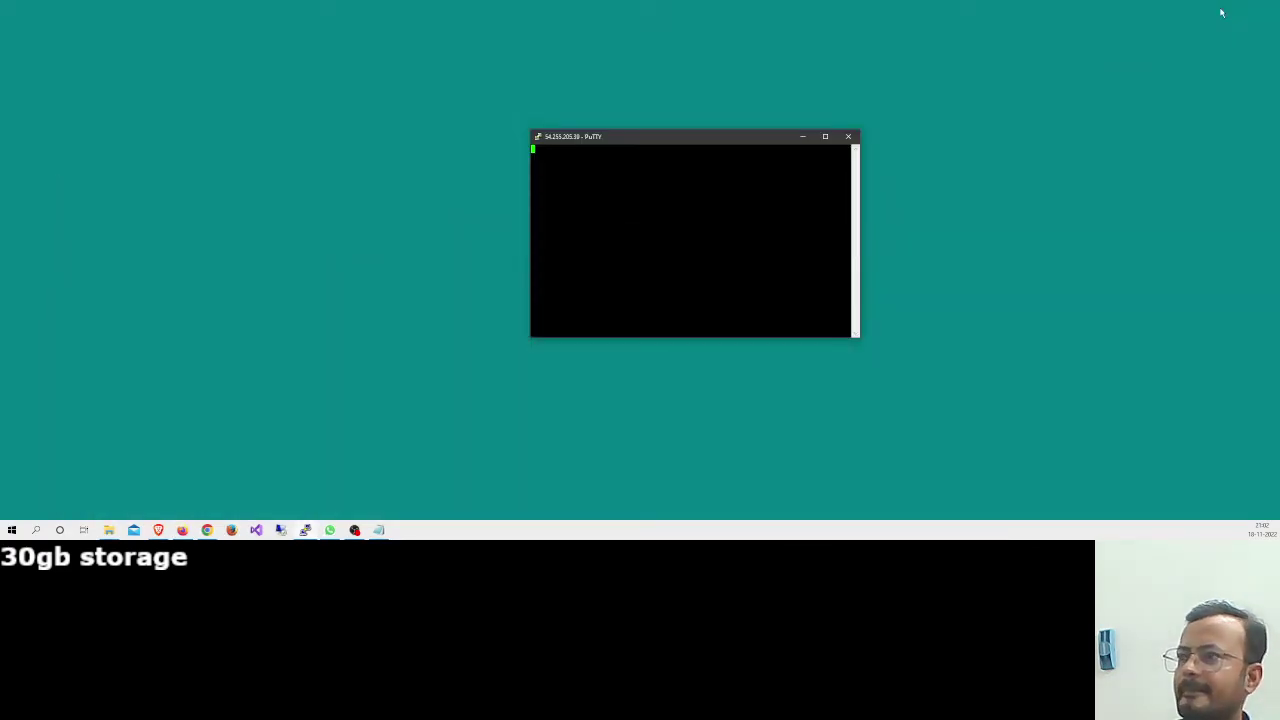
pyautogui.click(825, 136)
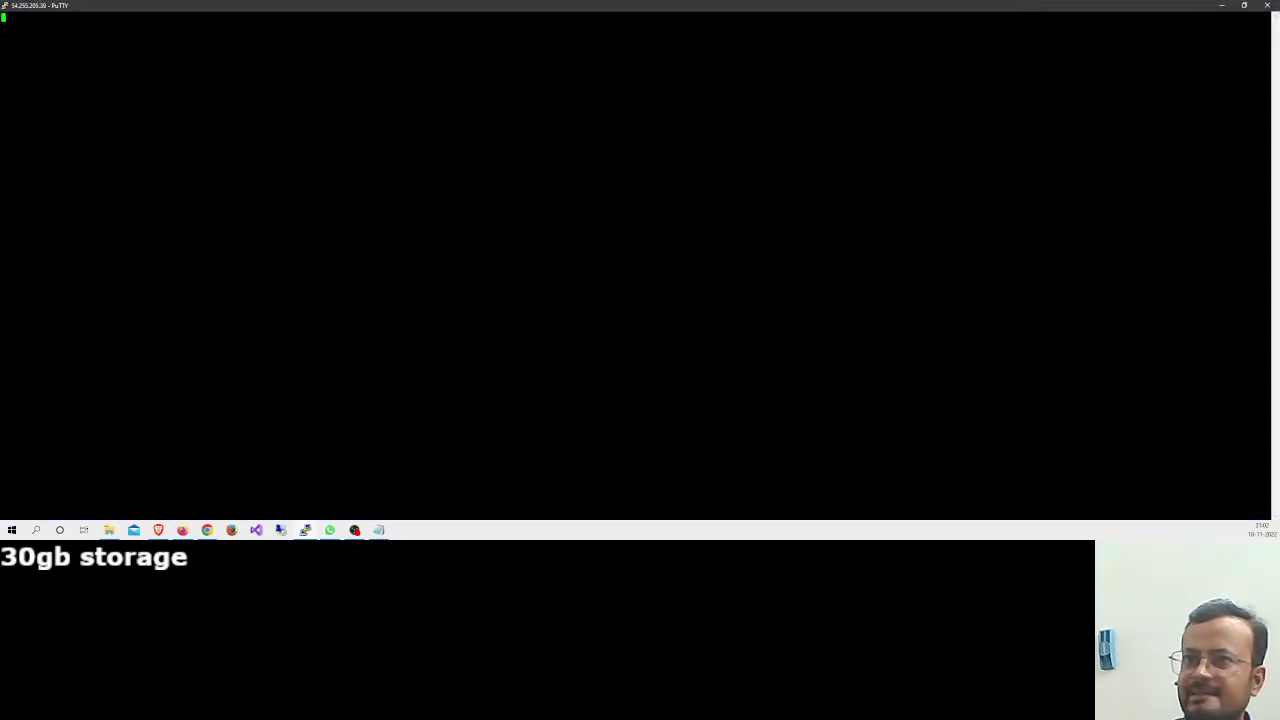
pyautogui.doubleClick(688, 6)
pyautogui.moveTo(661, 132); pyautogui.dragTo(665, 42)
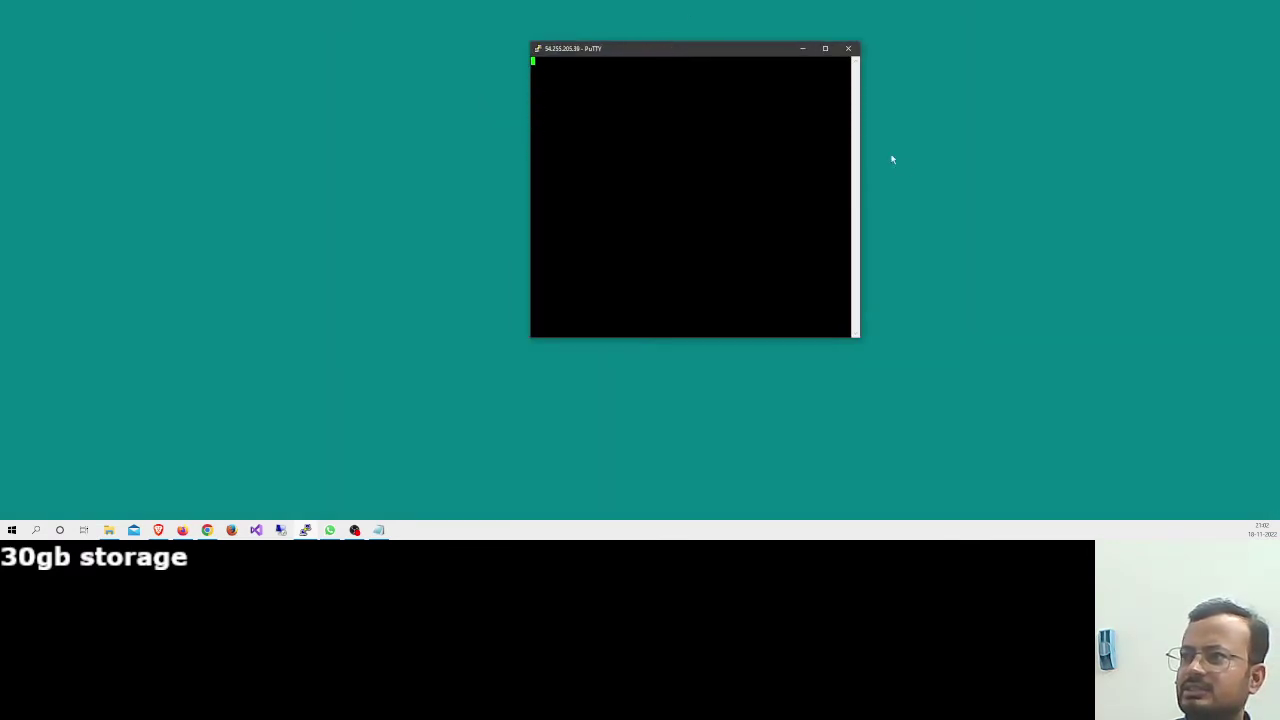
pyautogui.moveTo(862, 162); pyautogui.dragTo(1177, 162)
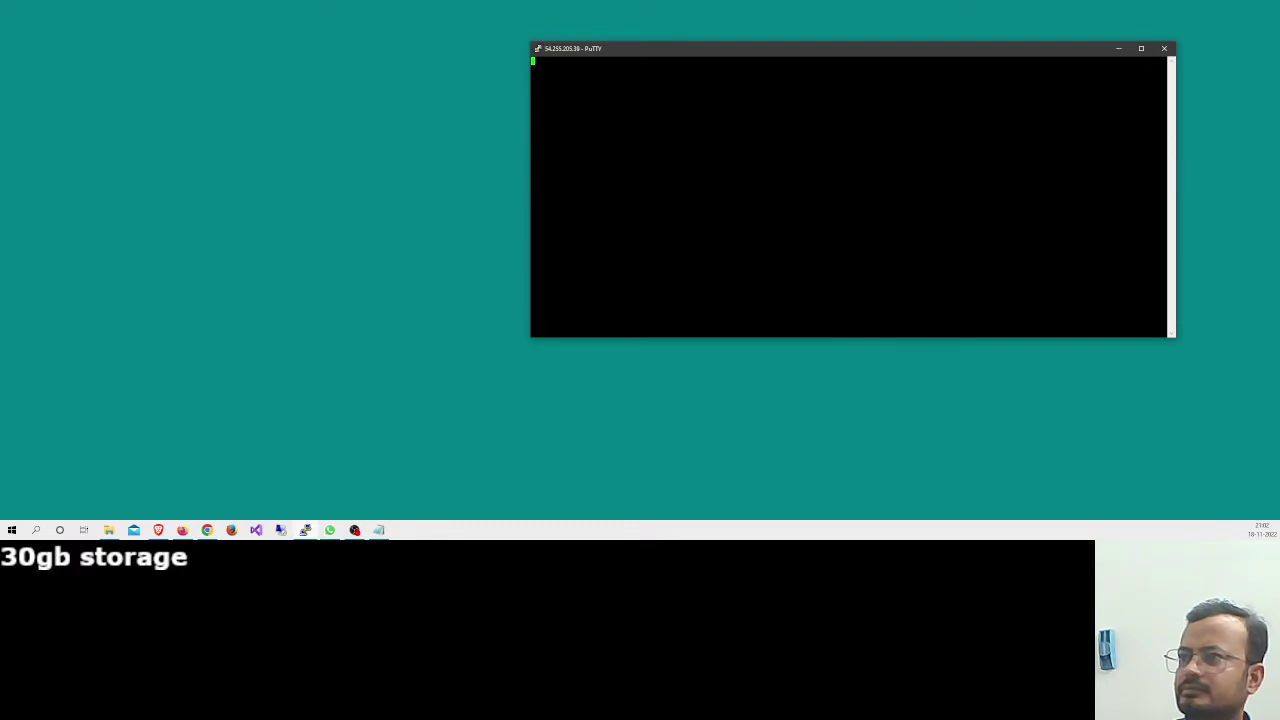
pyautogui.moveTo(528, 175); pyautogui.dragTo(206, 174)
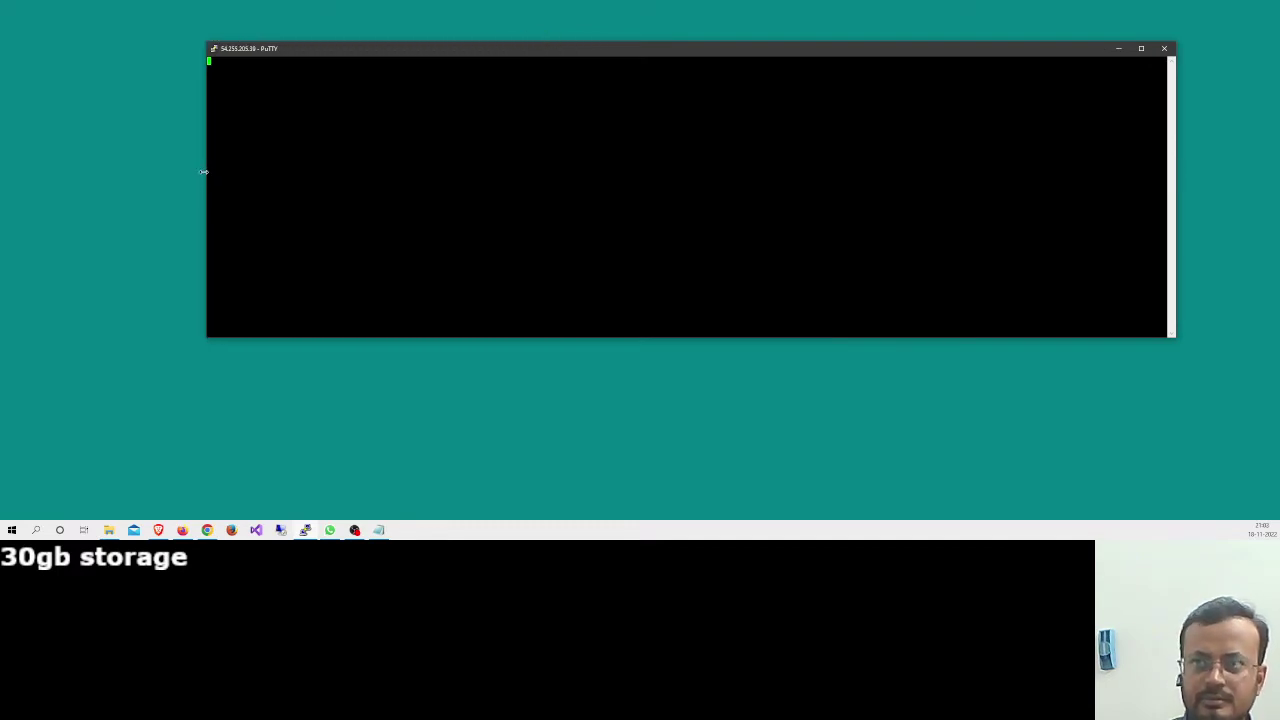
# Switch to the browser and open the inbound rules of the "bulk whatsapp msg" instance's default security group for editing
pyautogui.click(181, 531)
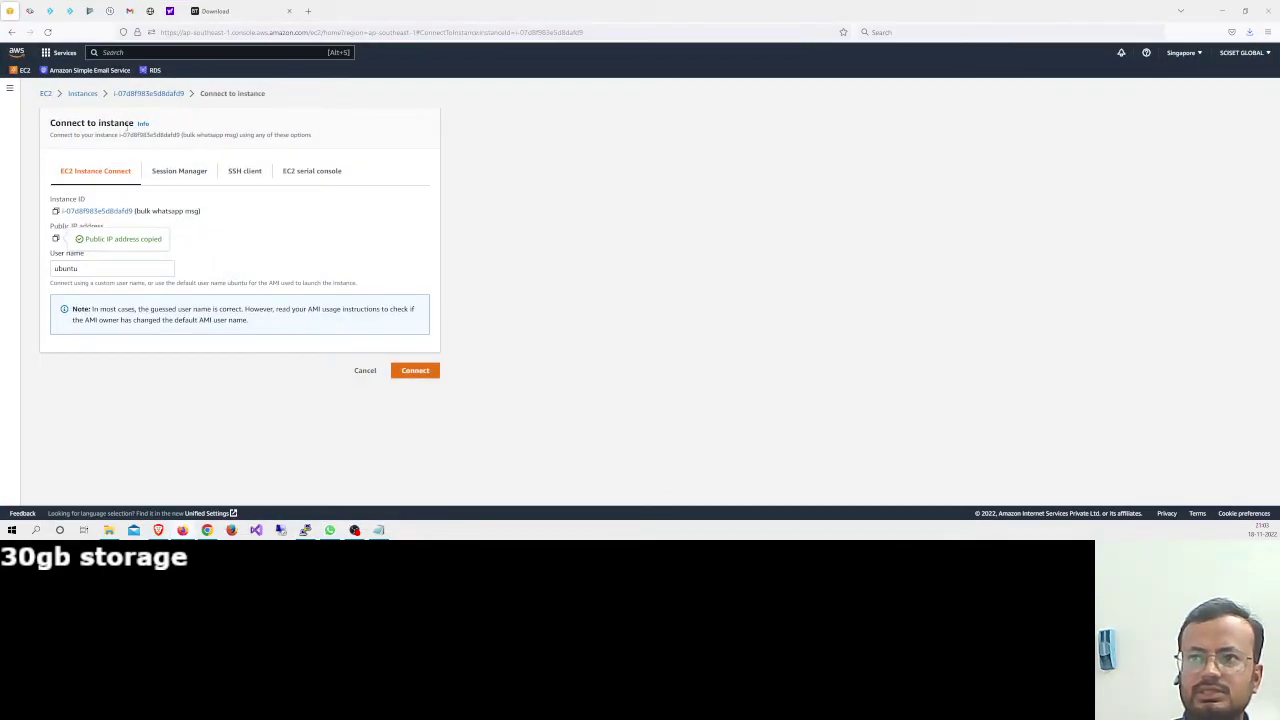
pyautogui.click(81, 94)
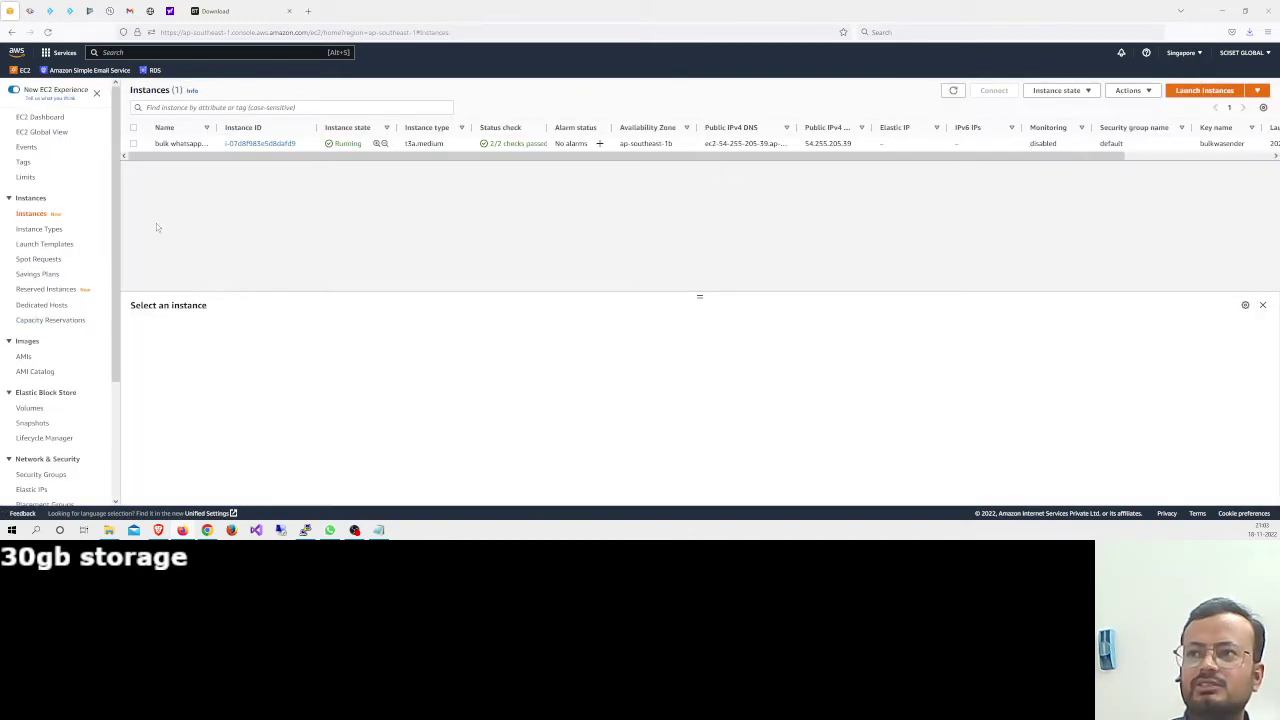
pyautogui.click(133, 144)
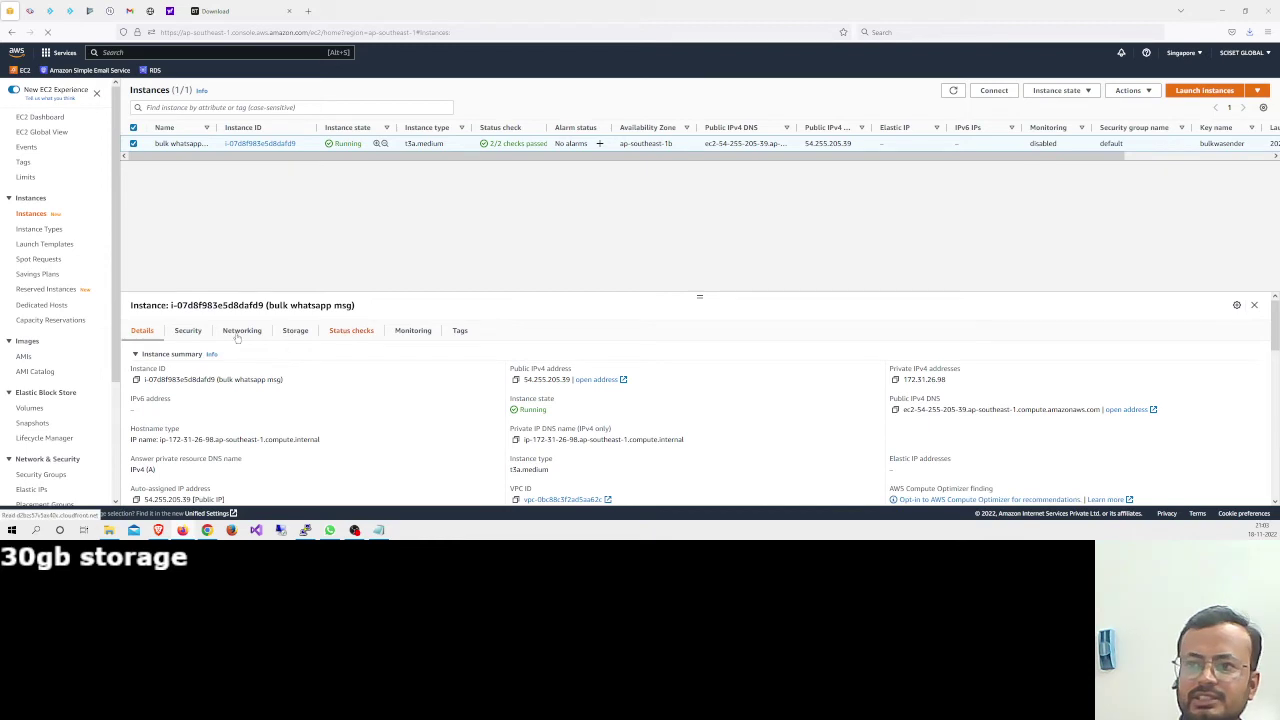
pyautogui.click(198, 332)
pyautogui.scroll(-2, 247, 371)
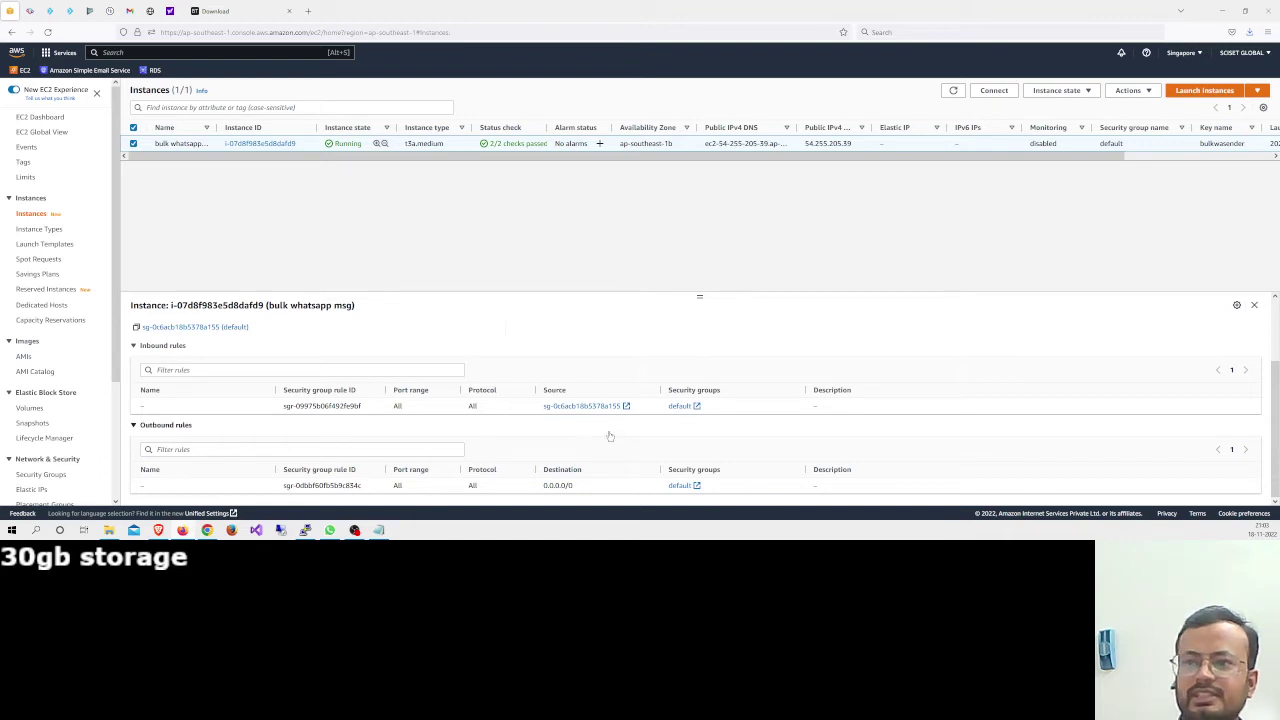
pyautogui.scroll(2, 610, 436)
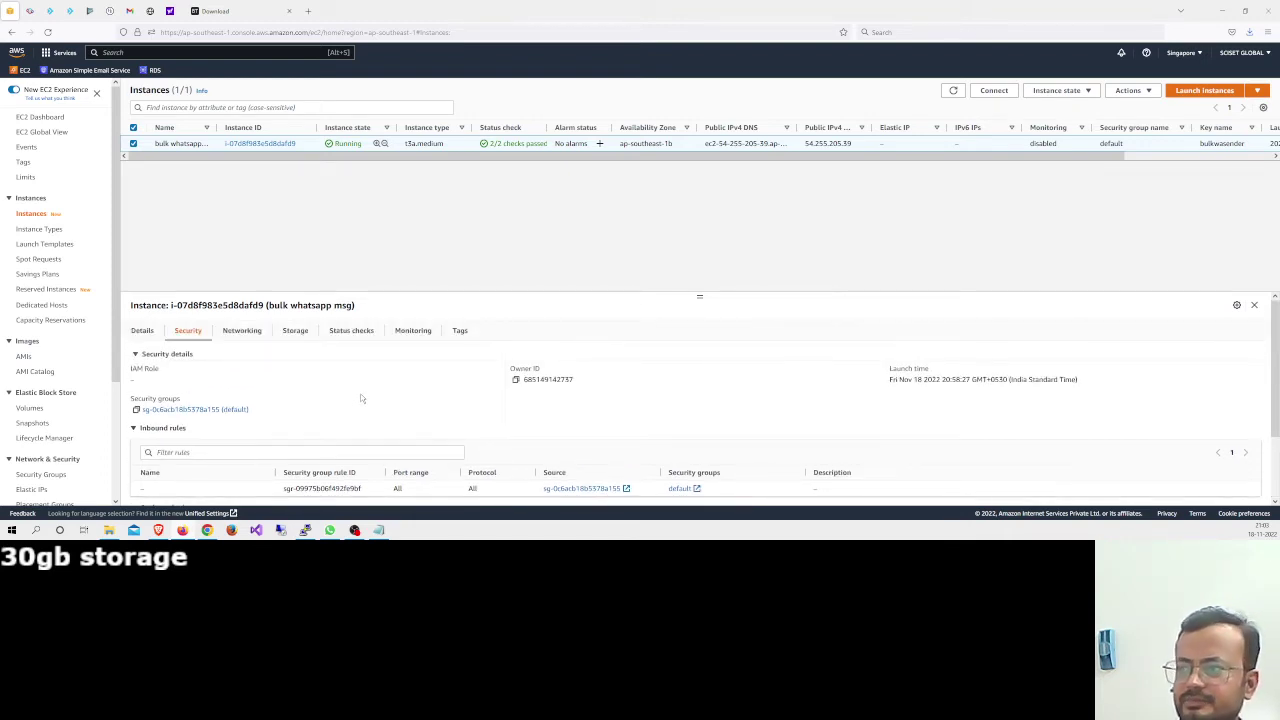
pyautogui.click(202, 409)
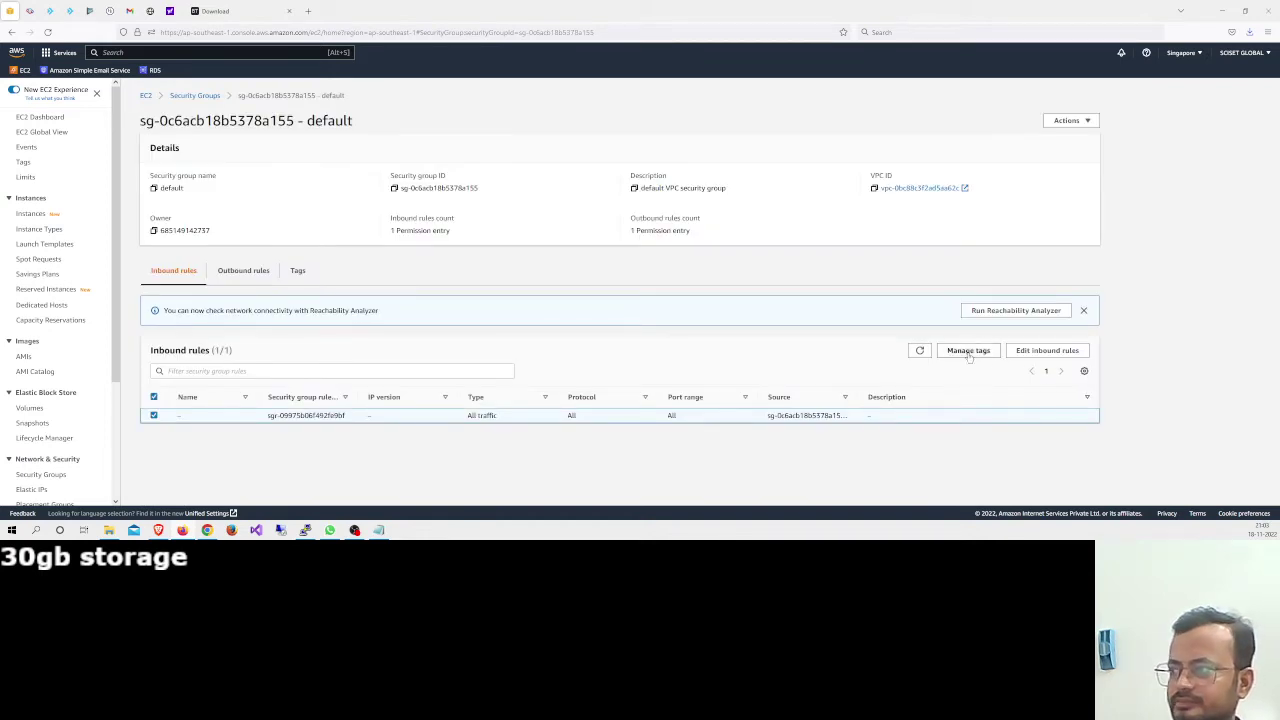
pyautogui.click(1047, 350)
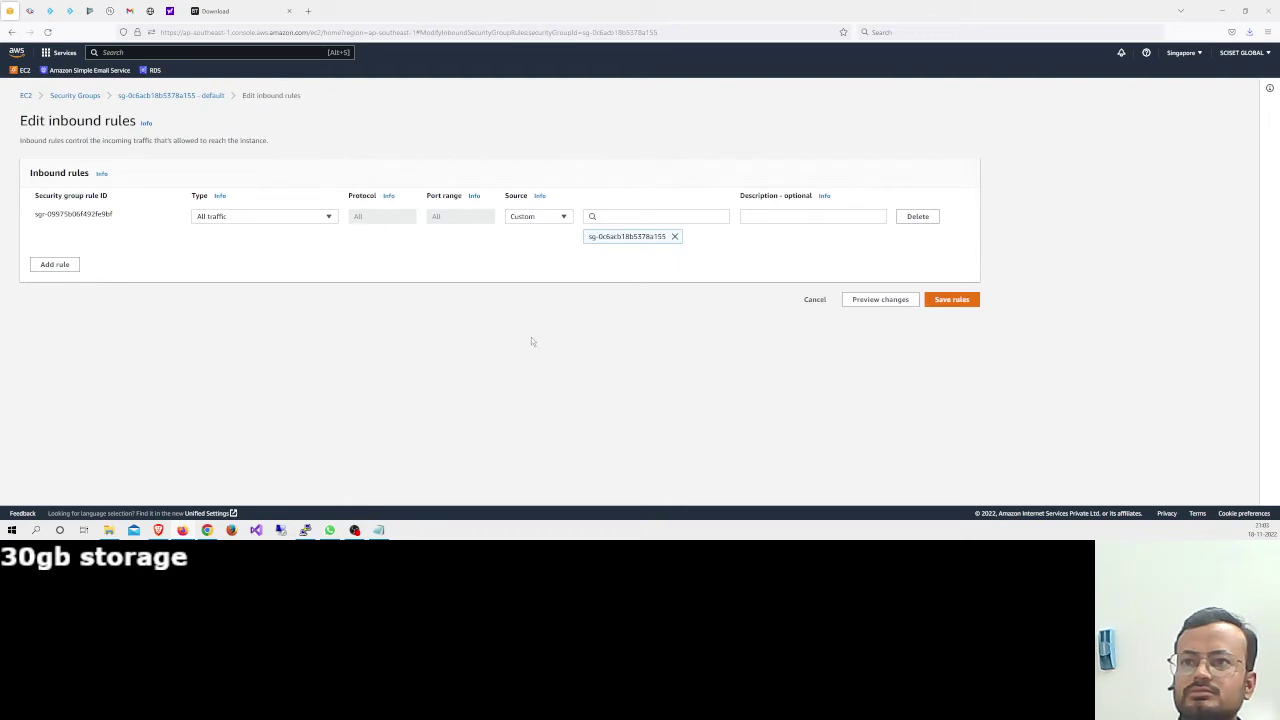
# Try to change the existing inbound rule to All TCP with the source Anywhere-IPv4
pyautogui.click(318, 220)
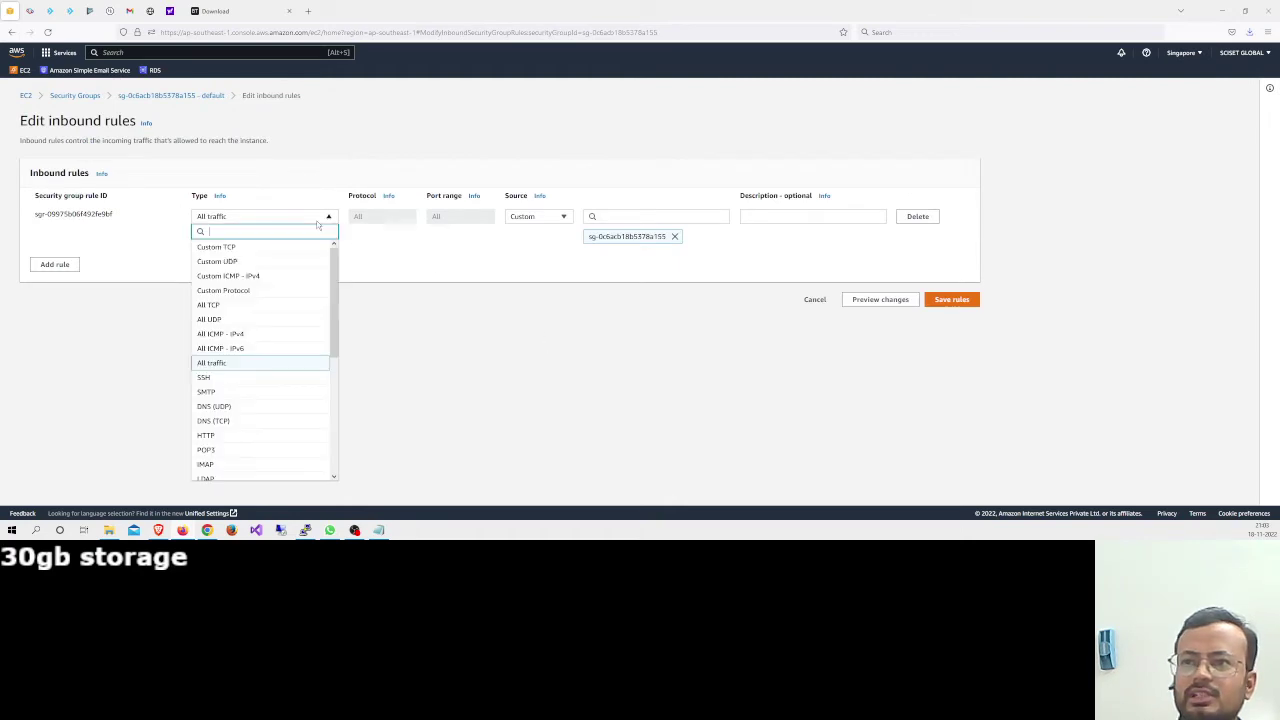
pyautogui.click(235, 307)
pyautogui.click(565, 217)
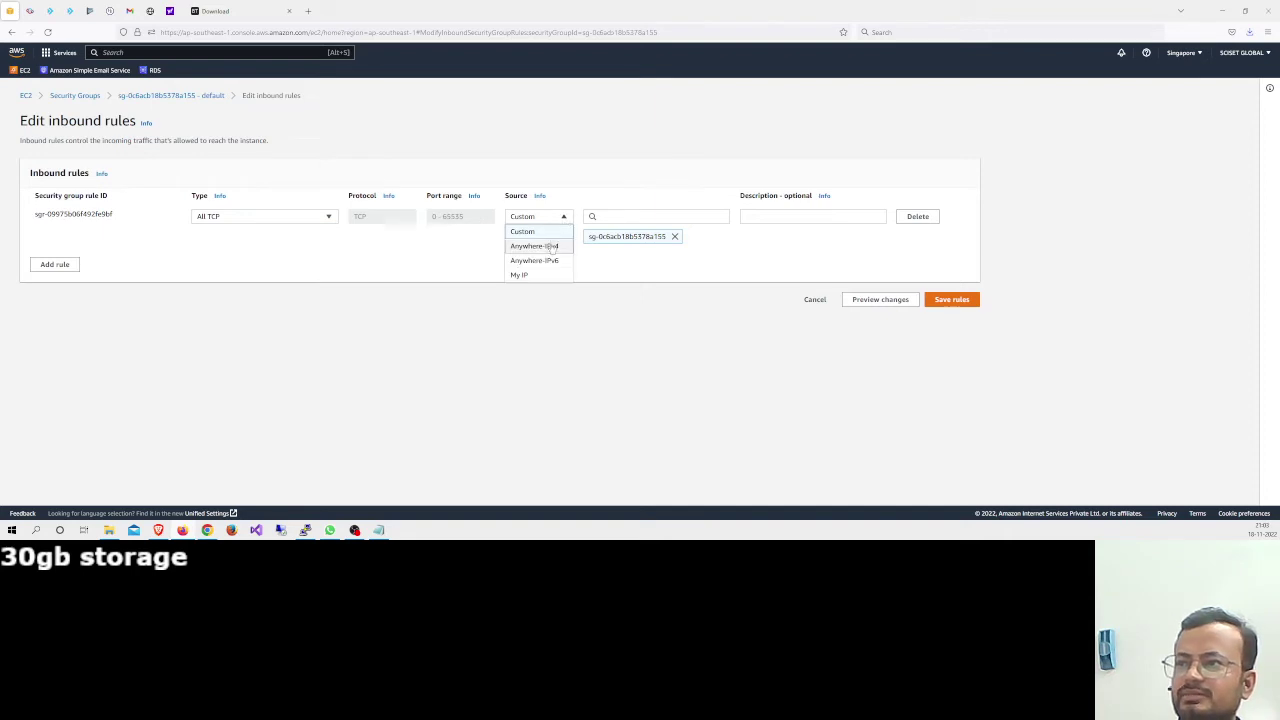
pyautogui.click(548, 252)
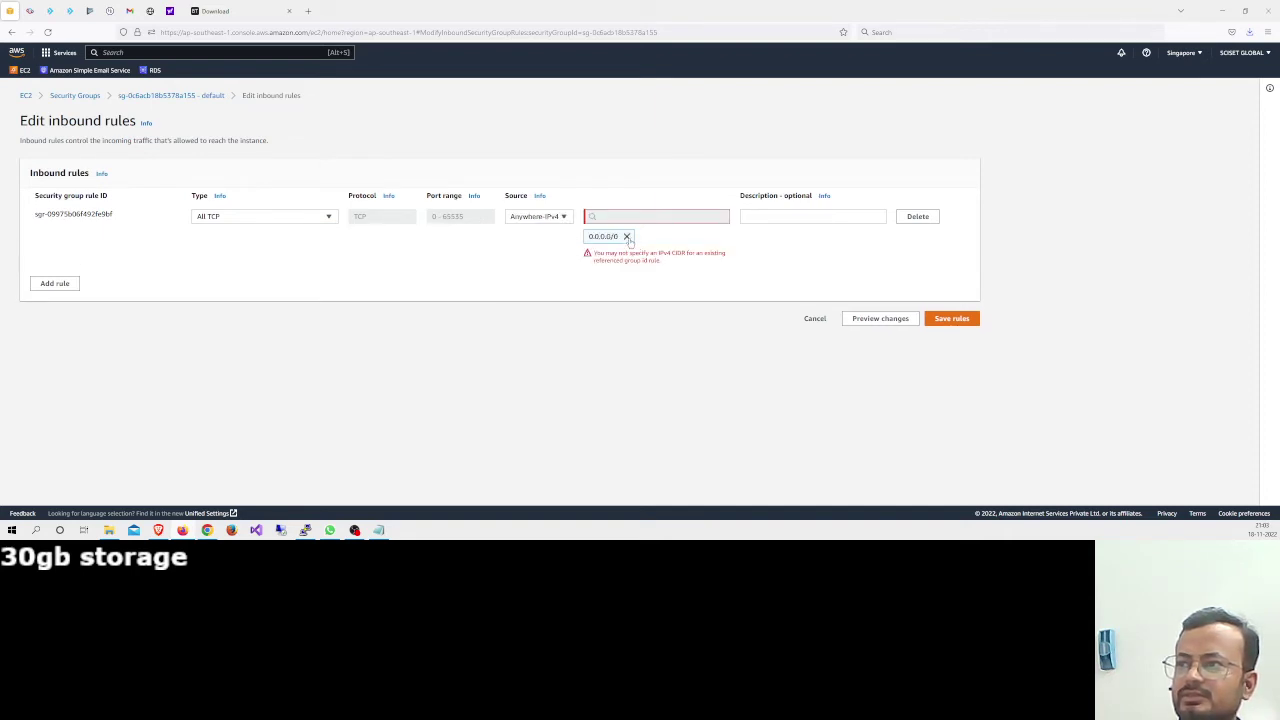
pyautogui.click(627, 236)
pyautogui.click(556, 220)
pyautogui.click(545, 247)
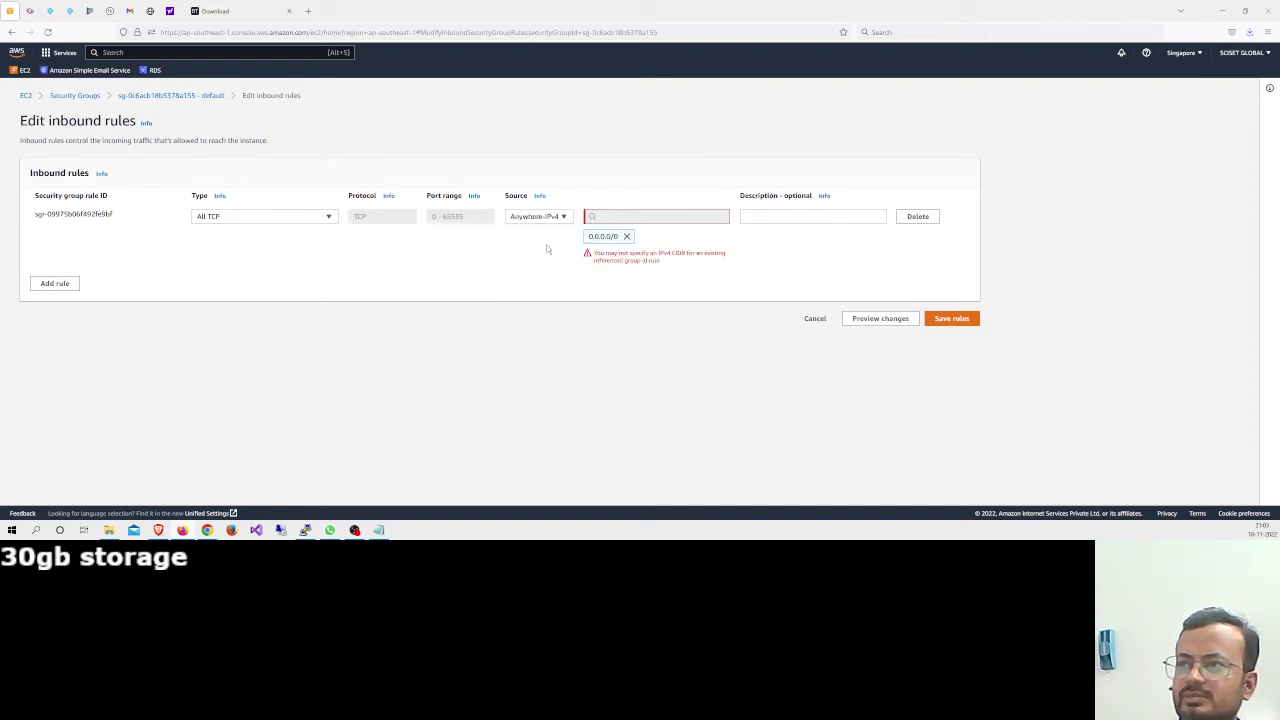
pyautogui.click(627, 236)
pyautogui.click(563, 217)
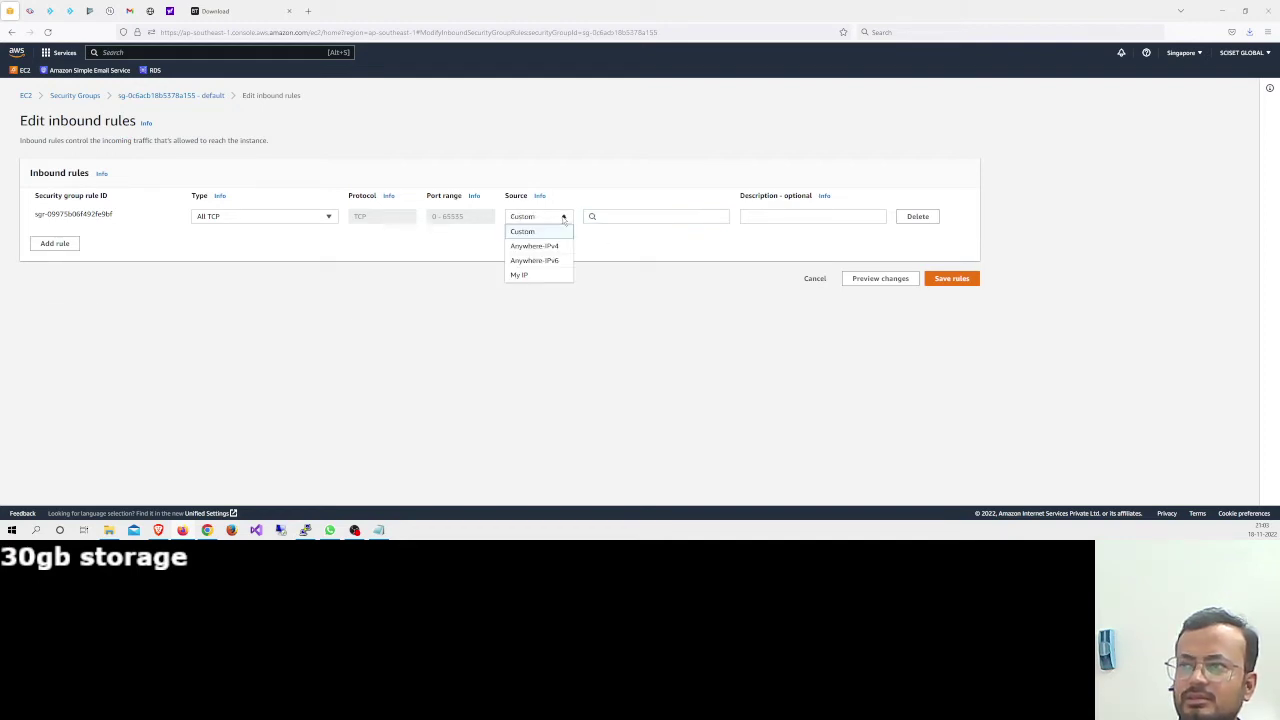
pyautogui.click(553, 247)
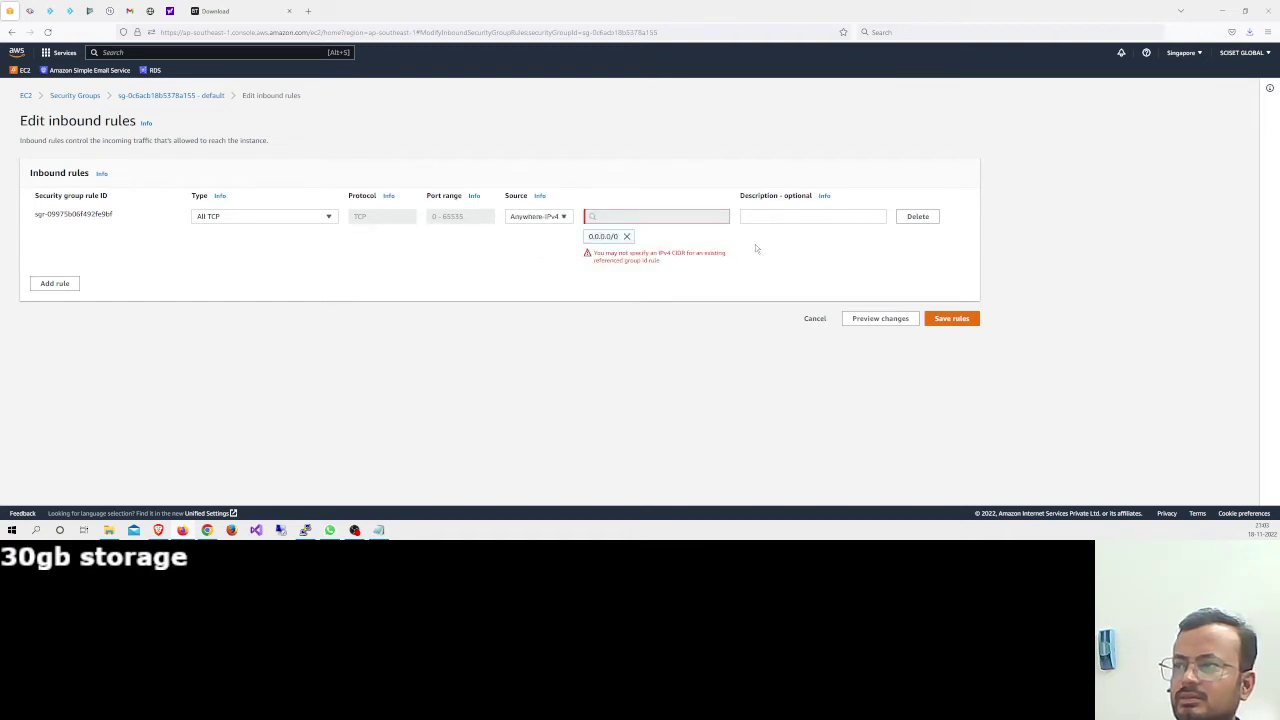
# Replace the existing inbound rule with a new All TCP rule from Anywhere-IPv4 and save the rules
pyautogui.click(916, 217)
pyautogui.click(55, 240)
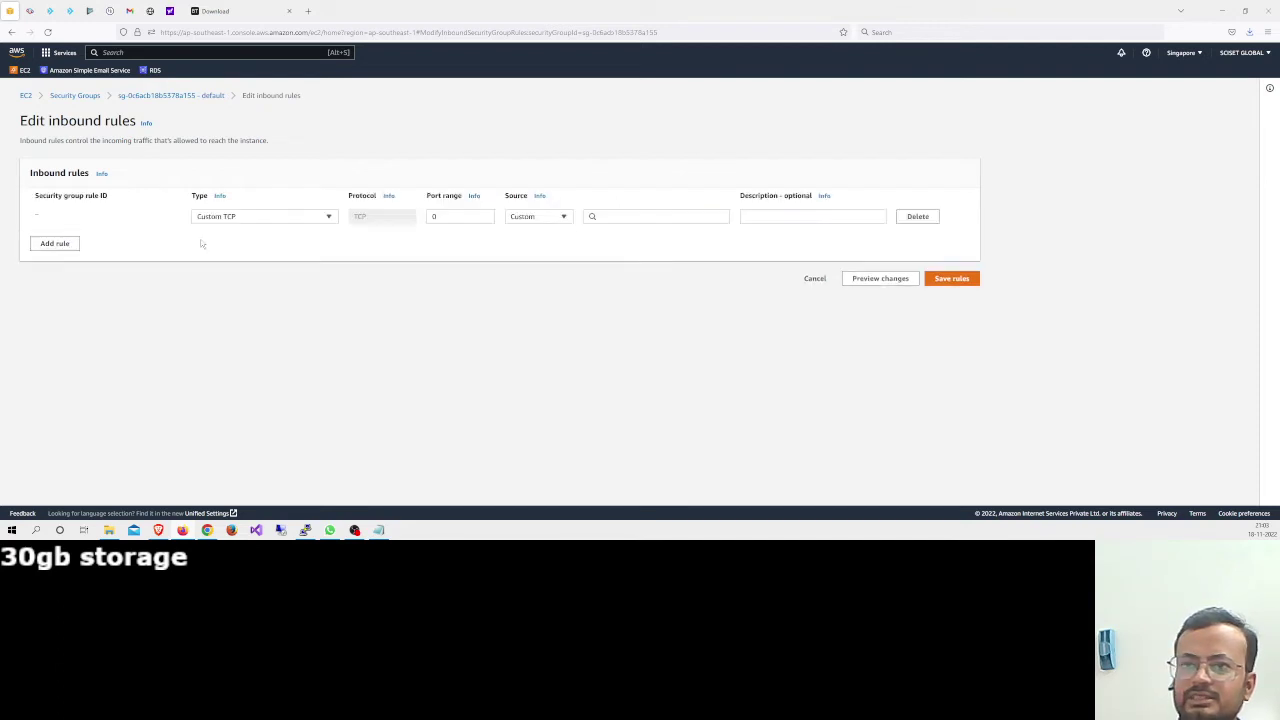
pyautogui.click(277, 217)
pyautogui.click(233, 310)
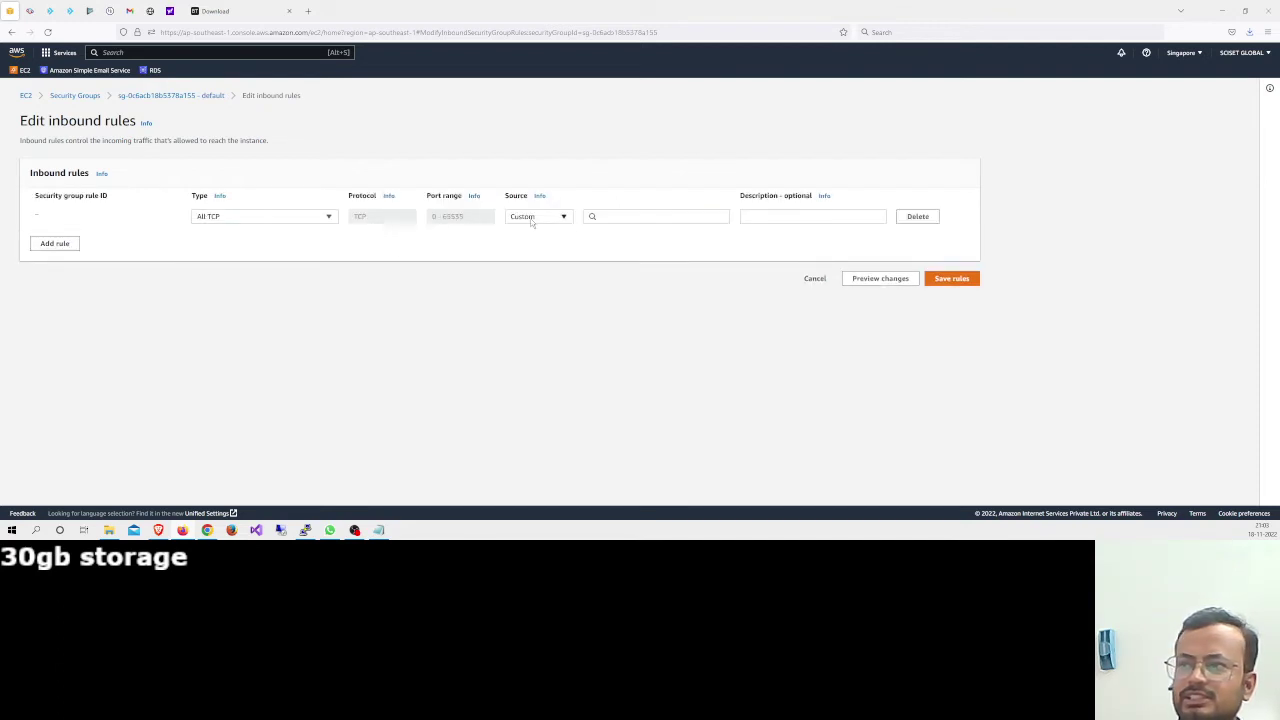
pyautogui.click(532, 217)
pyautogui.click(534, 246)
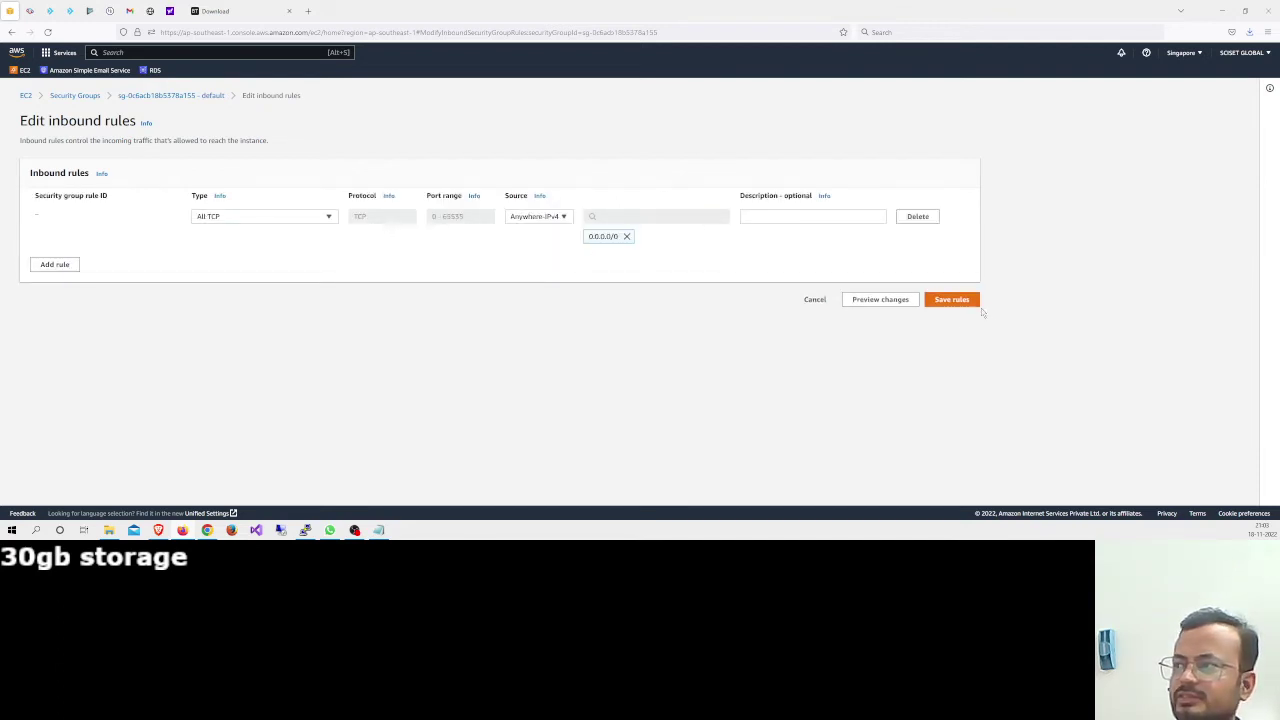
pyautogui.click(948, 300)
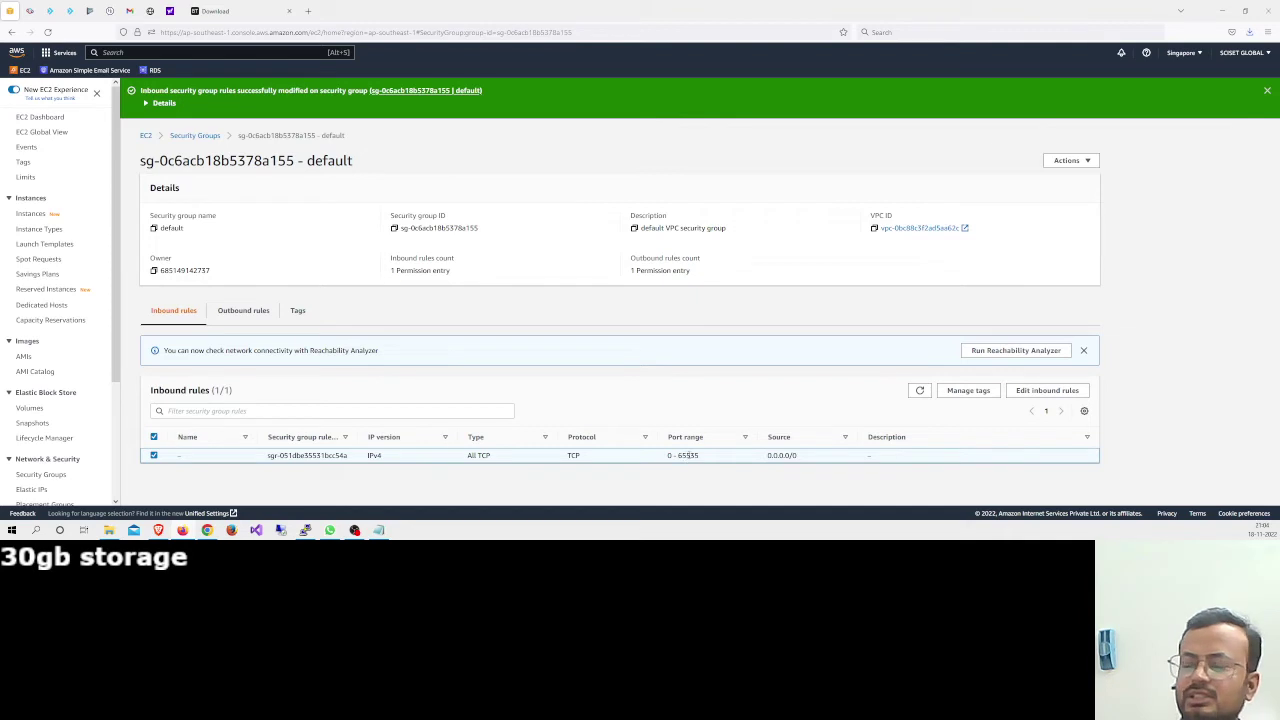
# Return to the instances list and connect to the "bulk whatsapp msg" instance through EC2 Instance Connect
pyautogui.click(20, 214)
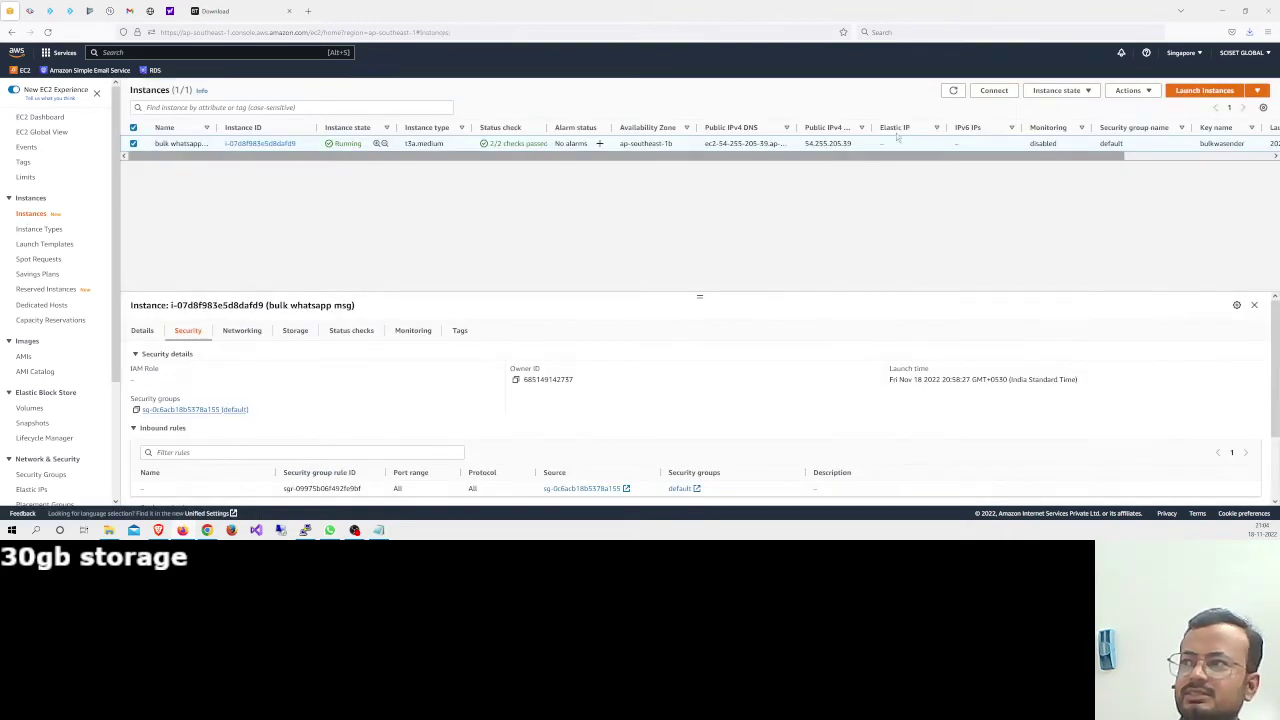
pyautogui.click(993, 90)
pyautogui.click(414, 371)
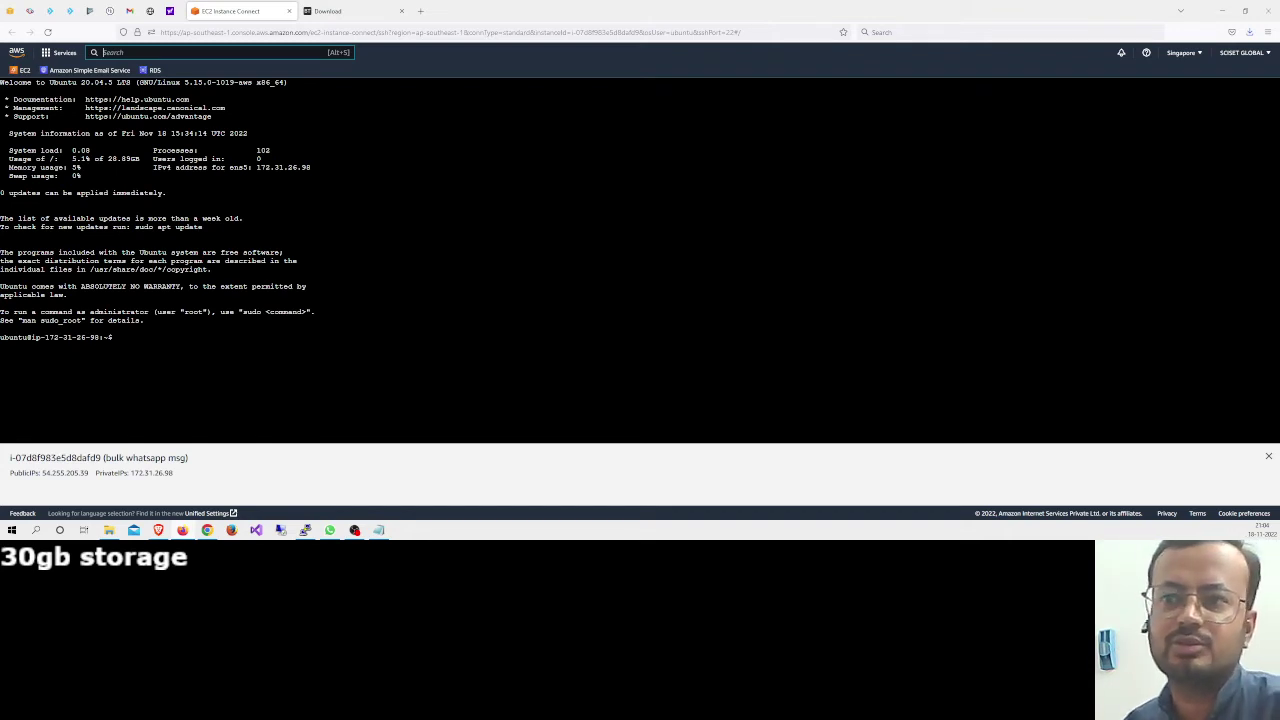
pyautogui.click(119, 337)
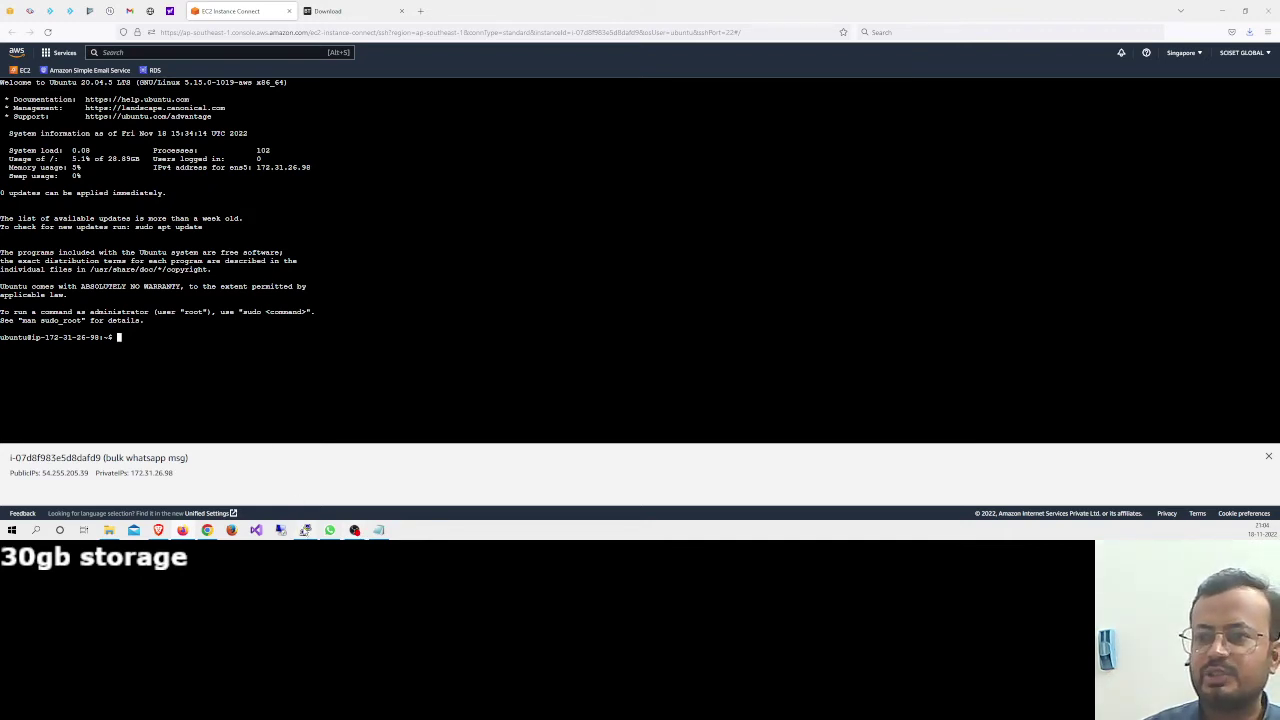
# Bring up the inactive PuTTY session and close its window
pyautogui.click(305, 530)
pyautogui.click(690, 301)
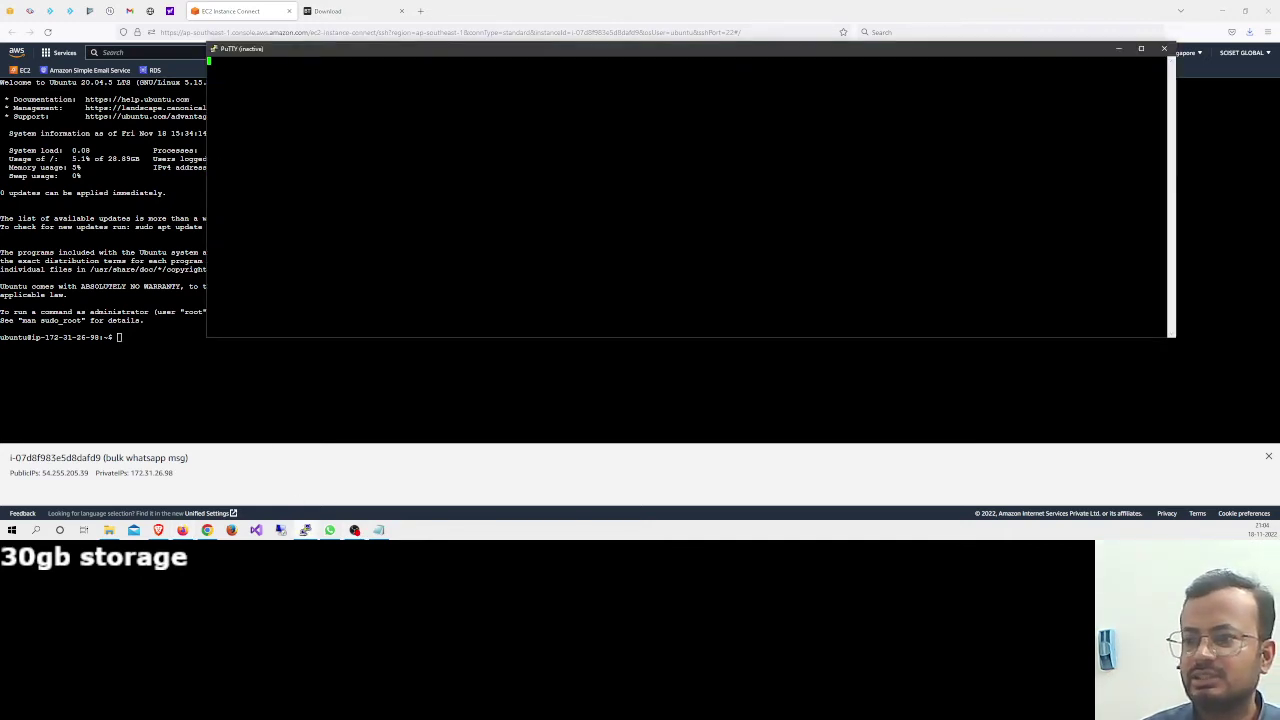
pyautogui.click(305, 532)
pyautogui.click(305, 532)
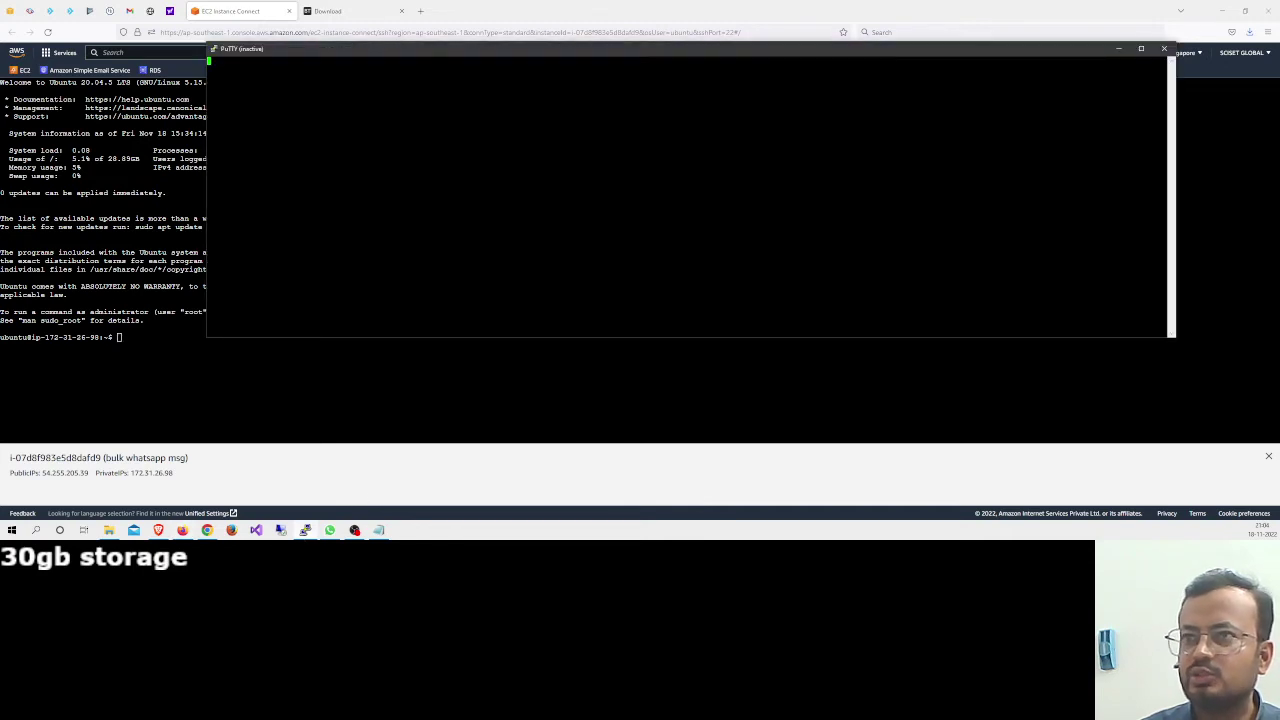
pyautogui.click(1163, 48)
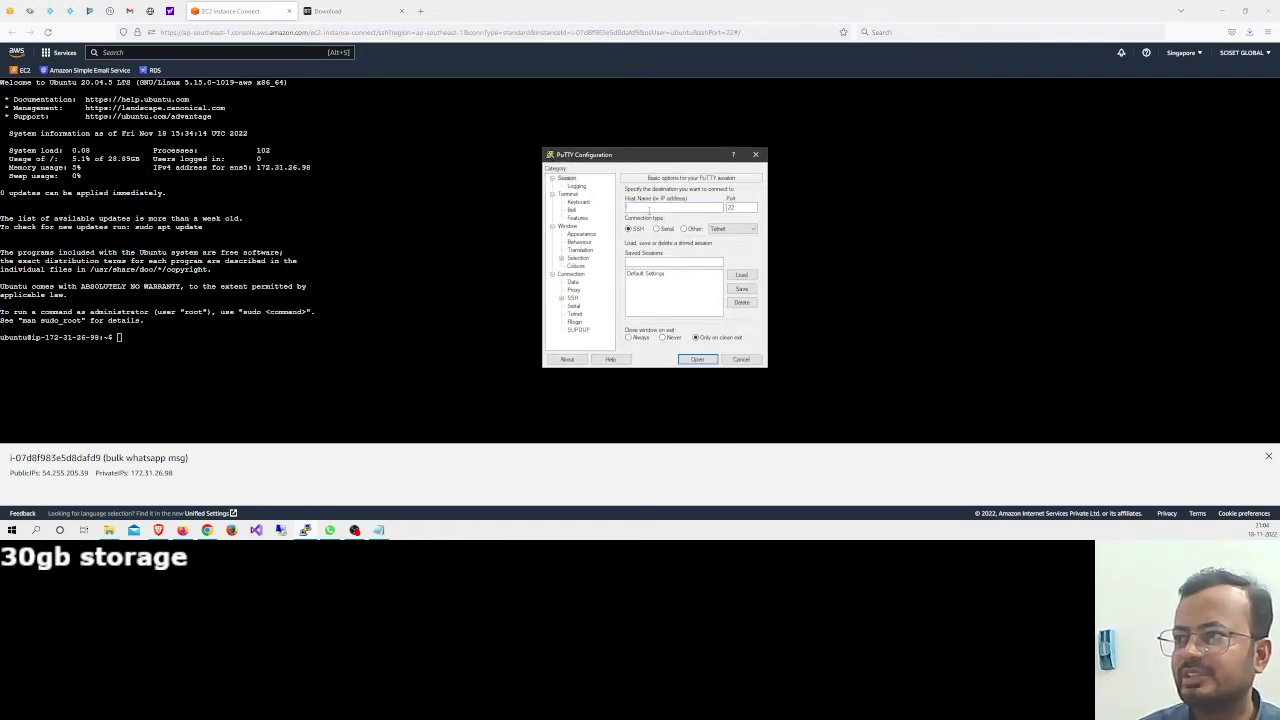
pyautogui.click(573, 298)
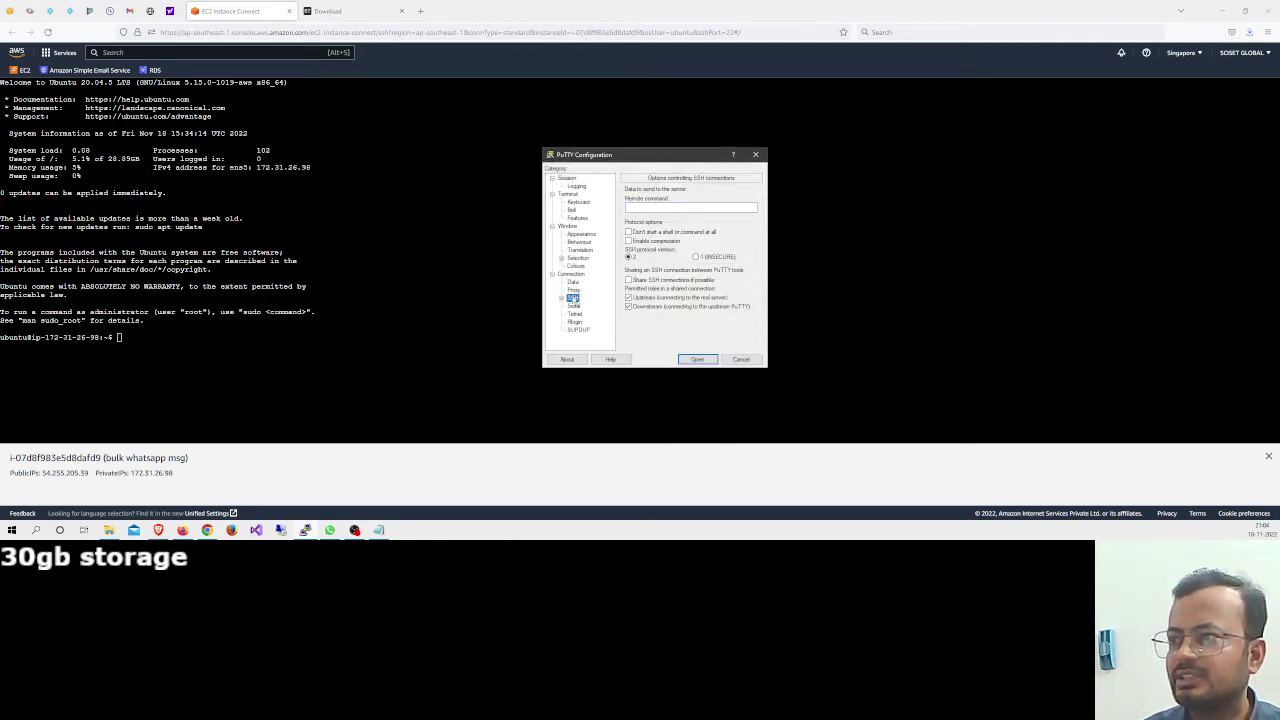
pyautogui.click(561, 298)
pyautogui.click(582, 305)
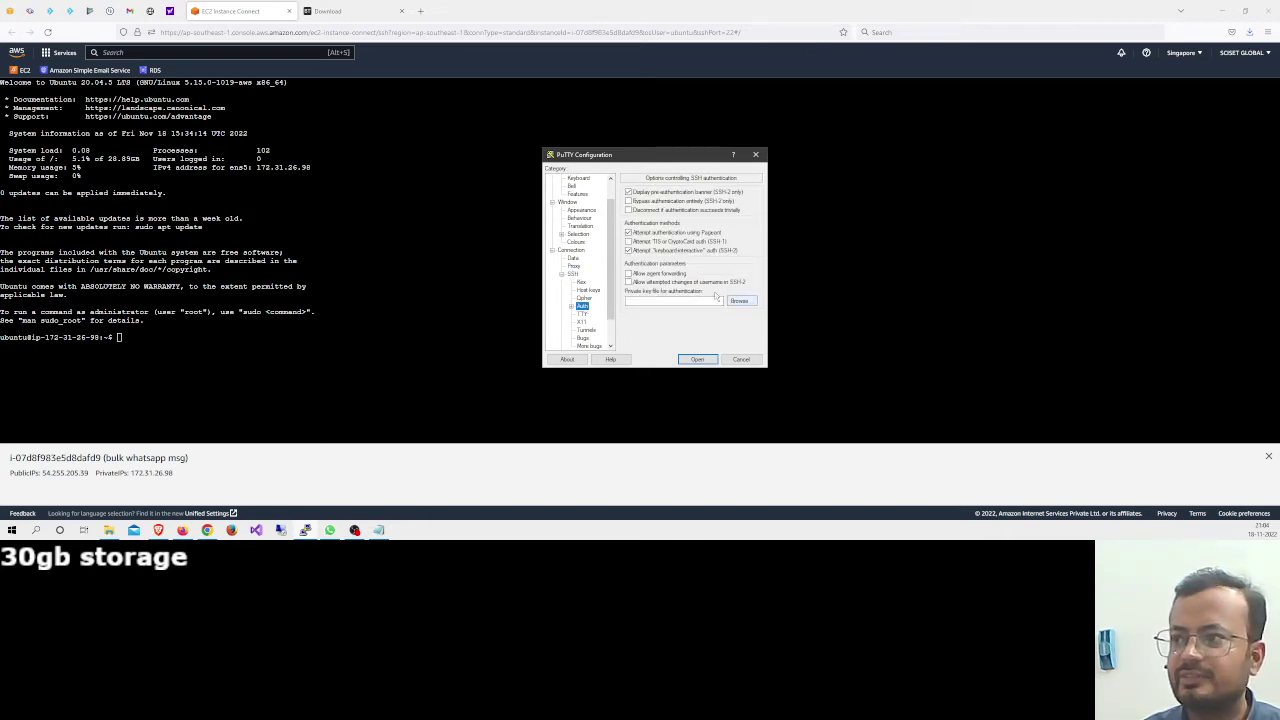
pyautogui.scroll(1, 585, 320)
pyautogui.click(758, 361)
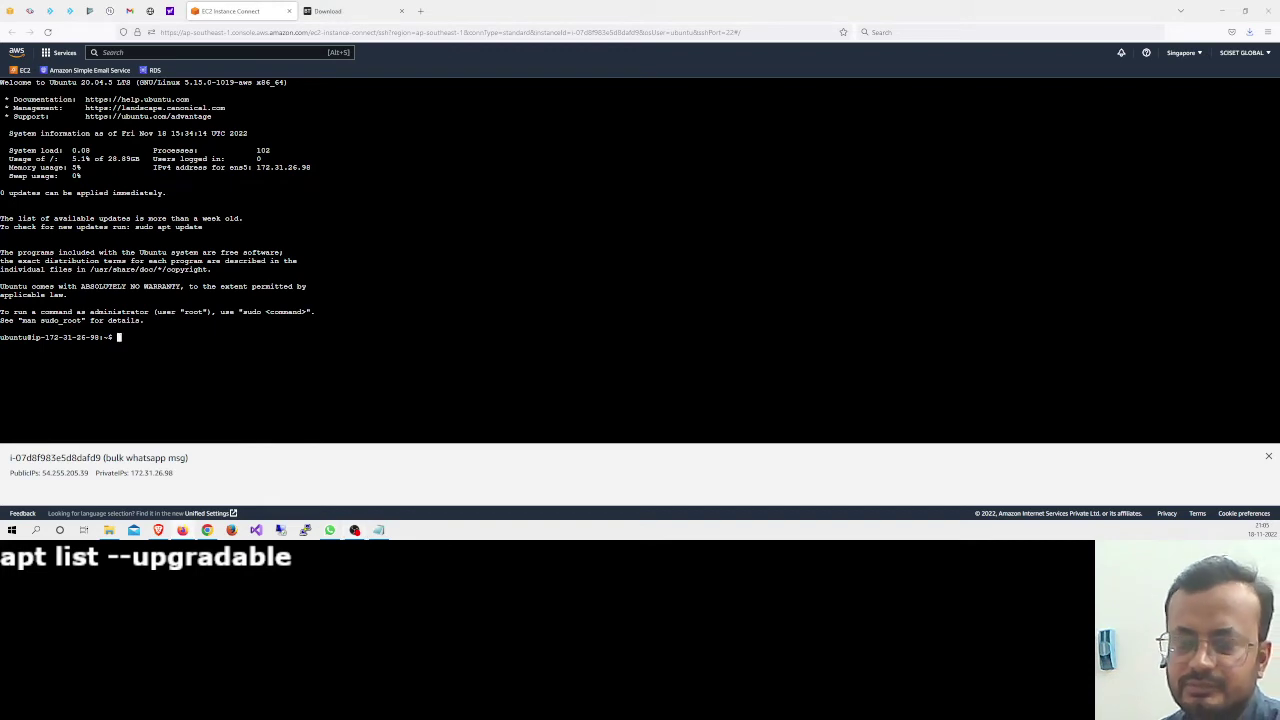
# Run the command apt list --upgradable in the EC2 Instance Connect terminal
pyautogui.rightClick(177, 335)
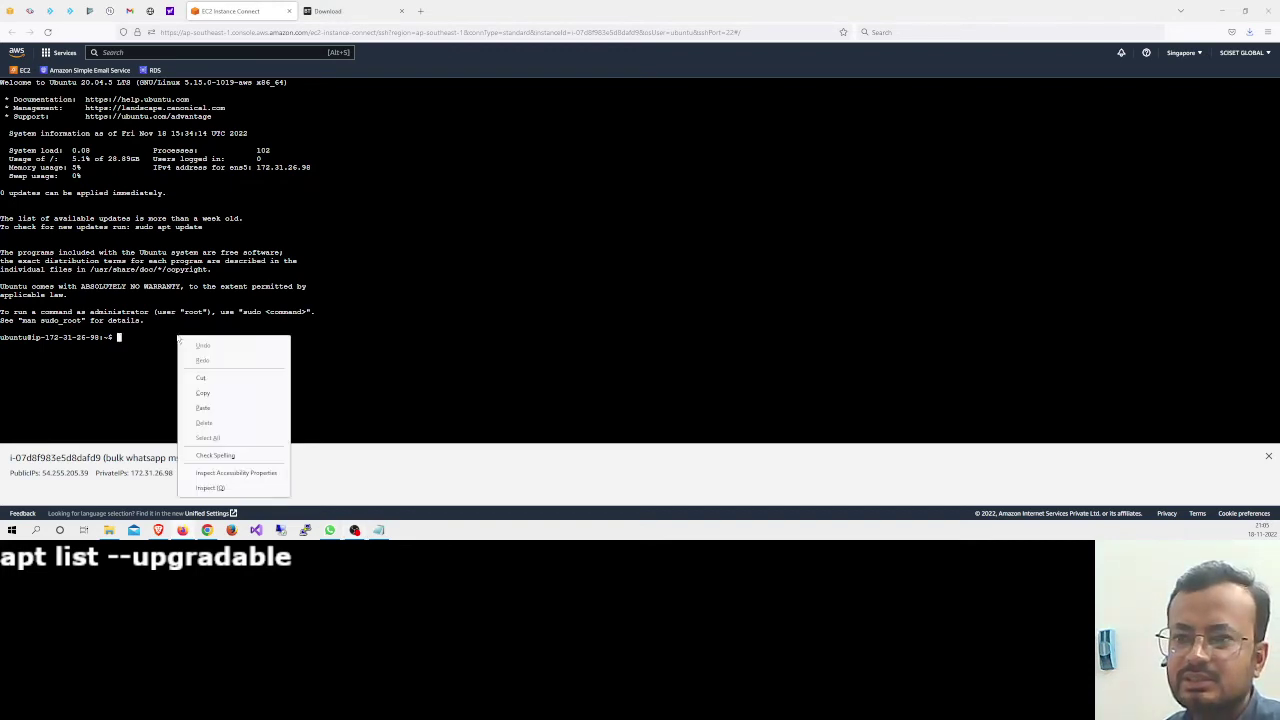
pyautogui.click(200, 414)
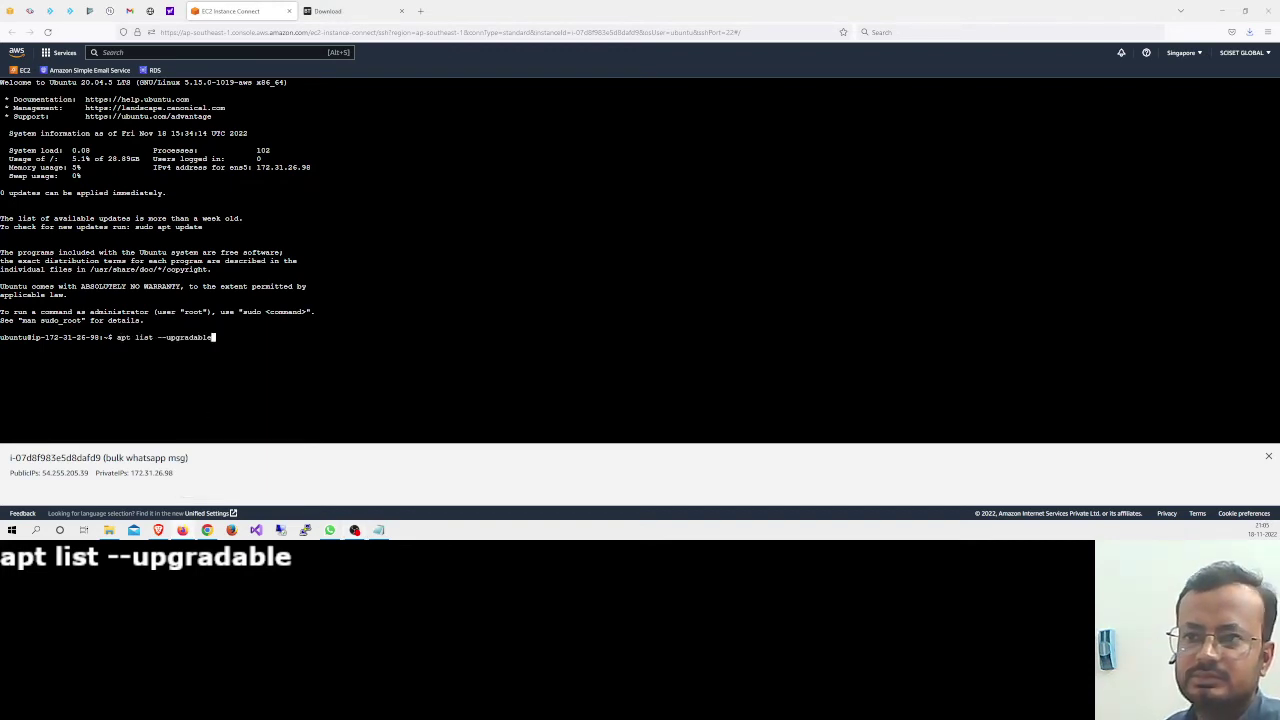
pyautogui.press('Return')
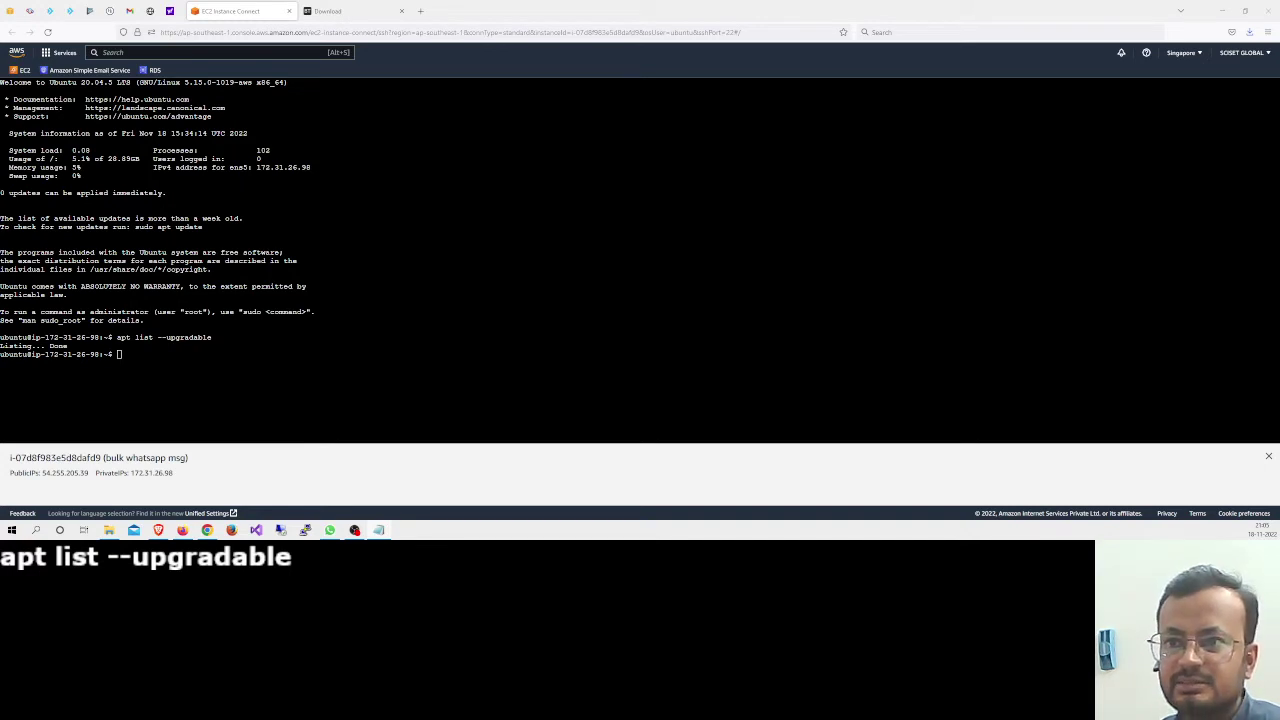
# Refresh the package lists with sudo apt update and change to the root directory with cd /
pyautogui.rightClick(230, 357)
pyautogui.click(260, 425)
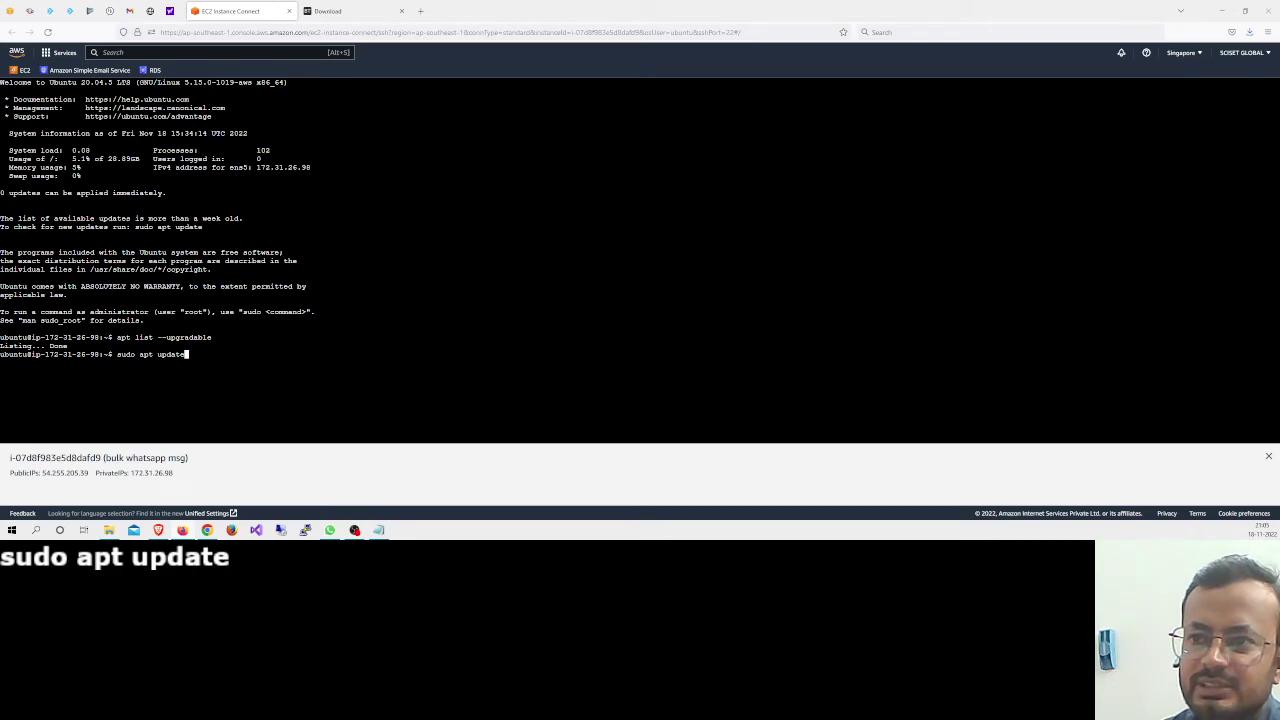
pyautogui.press('Return')
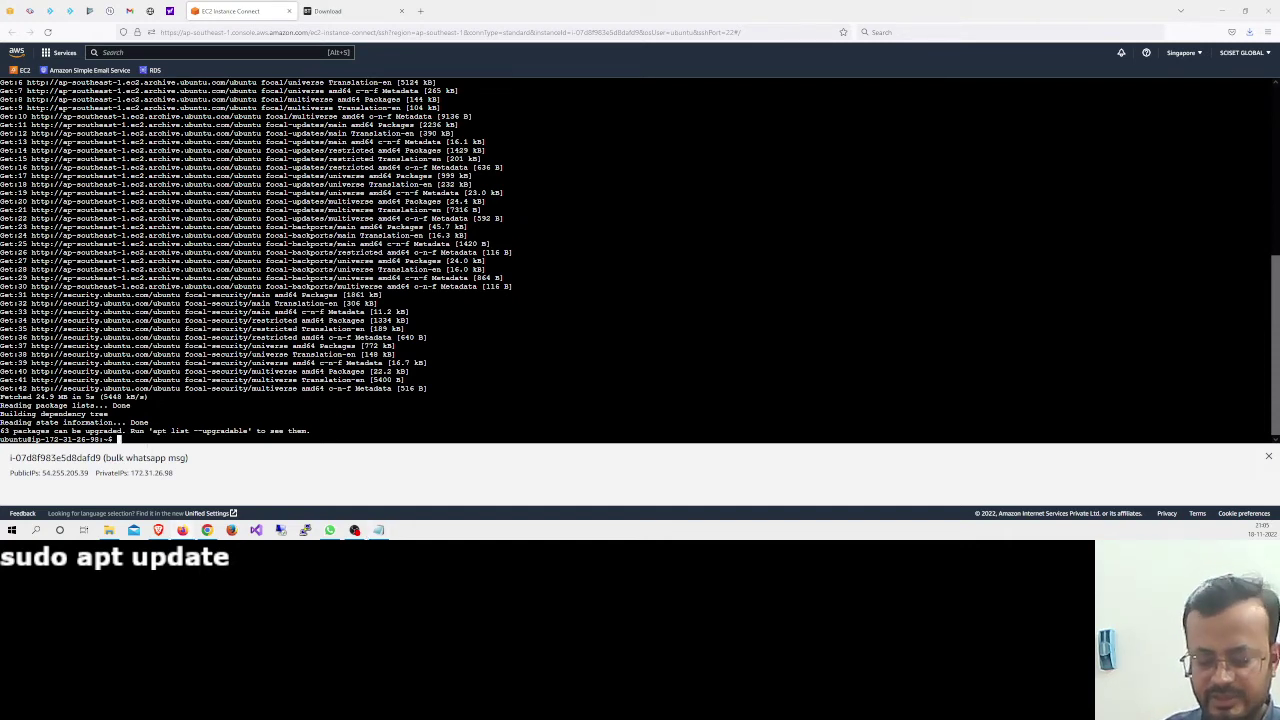
pyautogui.write('cd /')
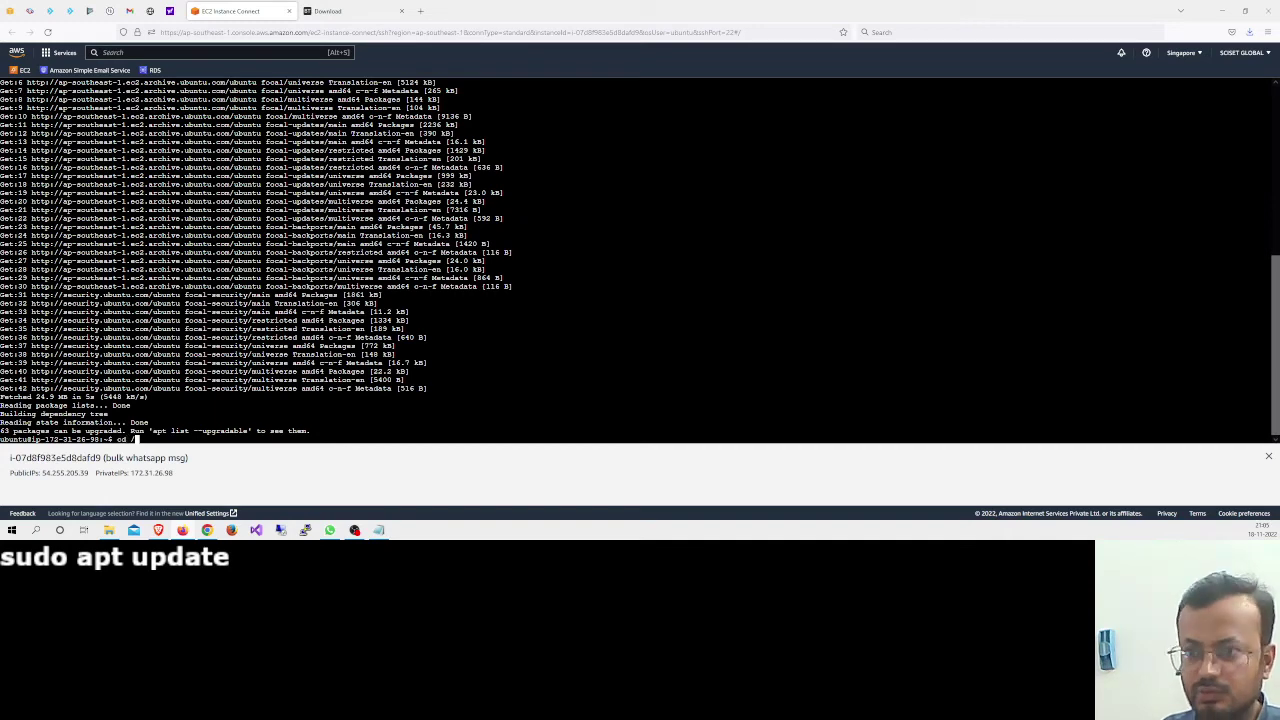
pyautogui.press('Return')
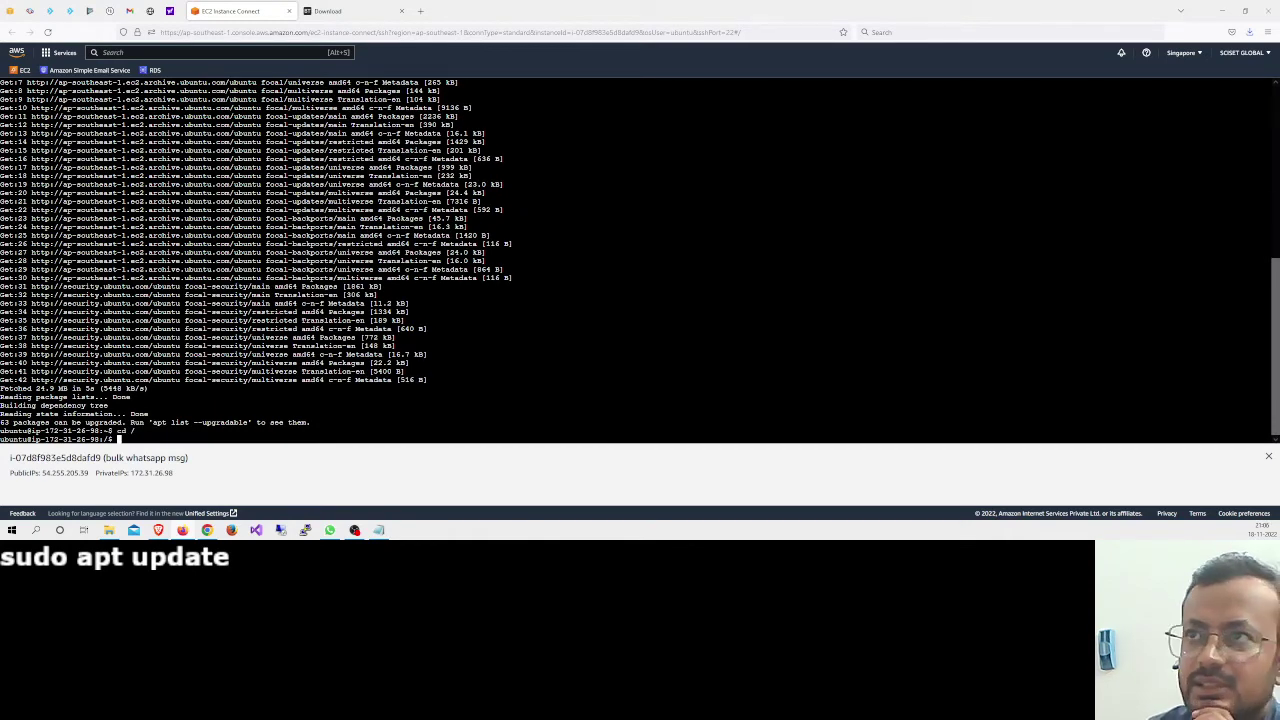
# Copy the Ubuntu/Deepin installation script from the aaPanel download page
pyautogui.click(330, 11)
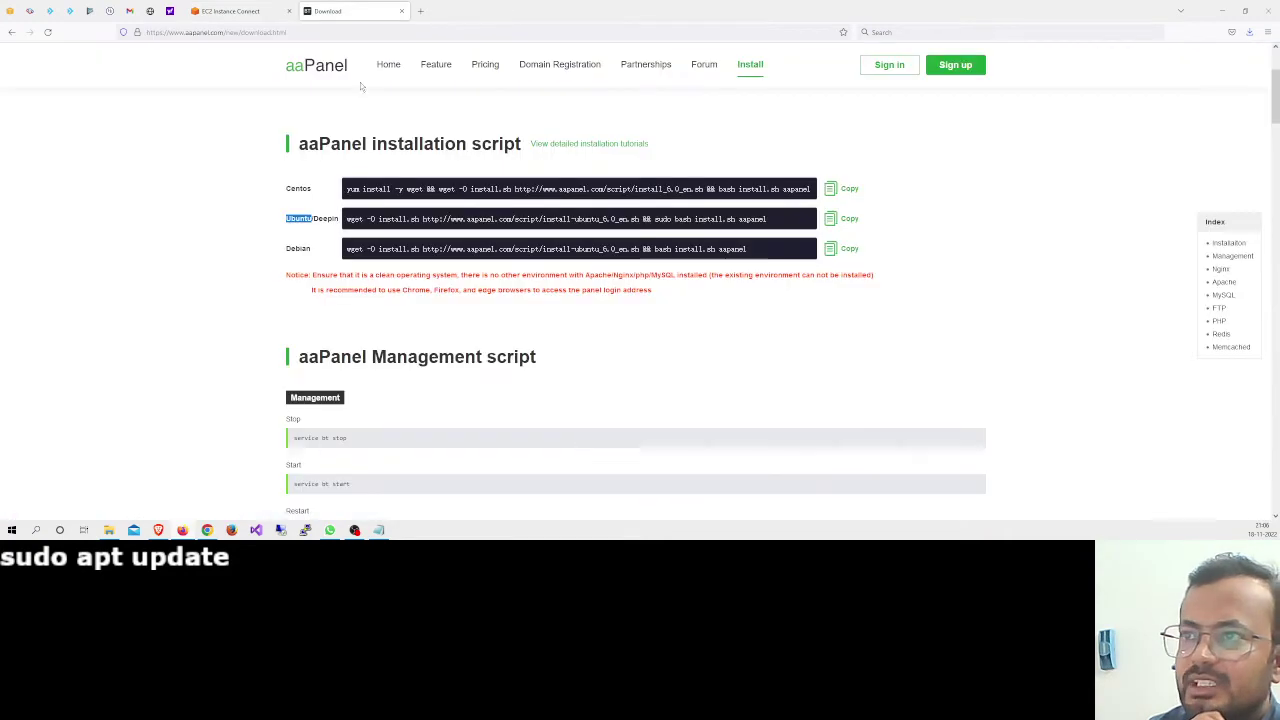
pyautogui.click(347, 222)
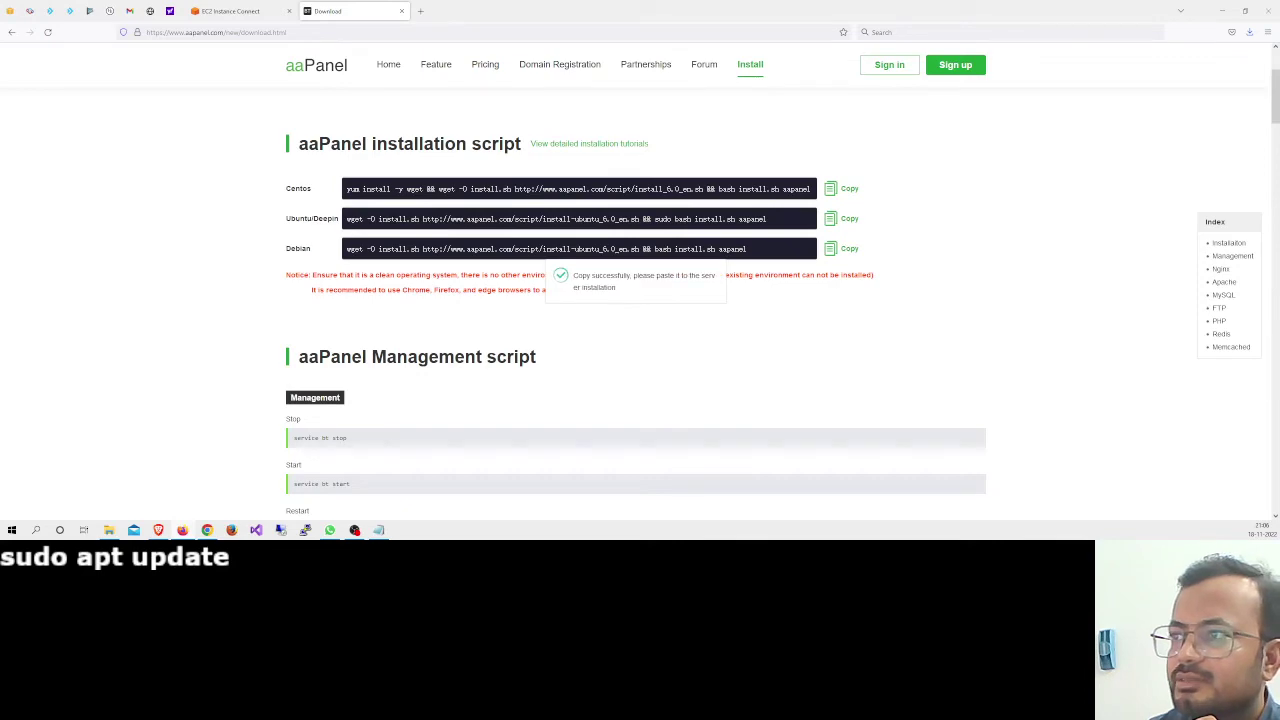
pyautogui.click(846, 221)
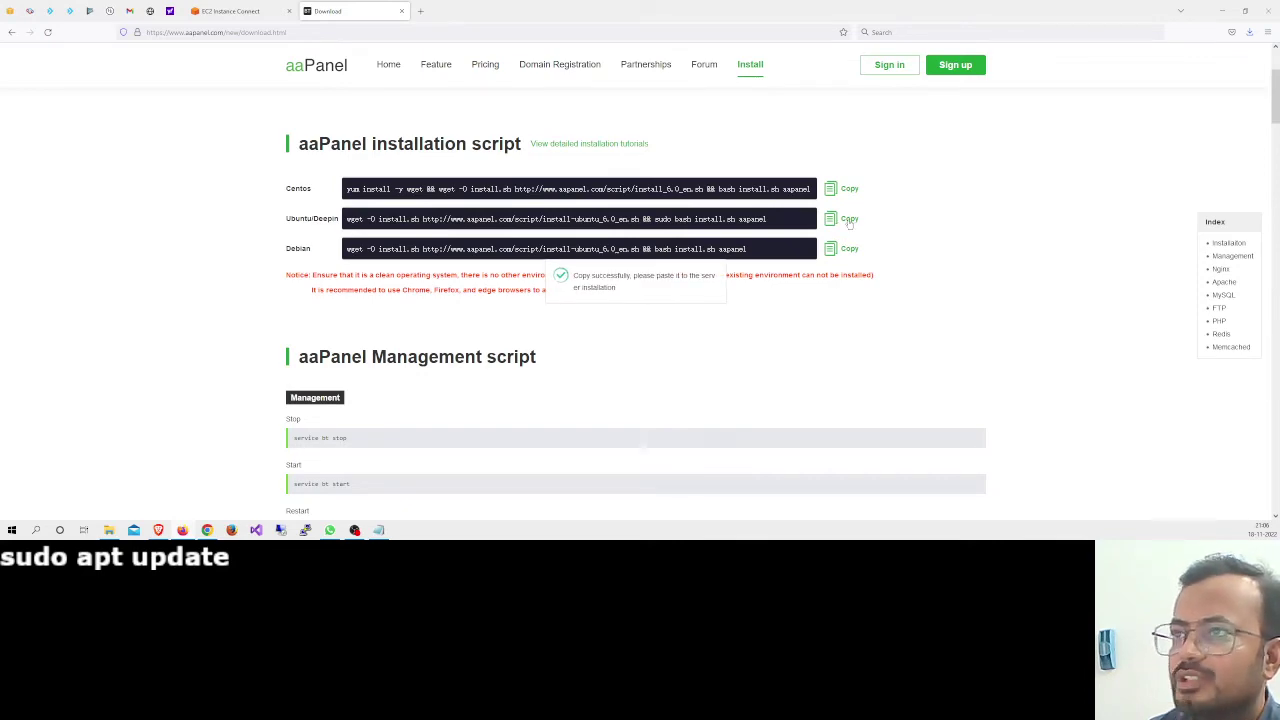
# Try to run the copied aaPanel installation script in the EC2 Instance Connect terminal without a leading sudo
pyautogui.click(222, 11)
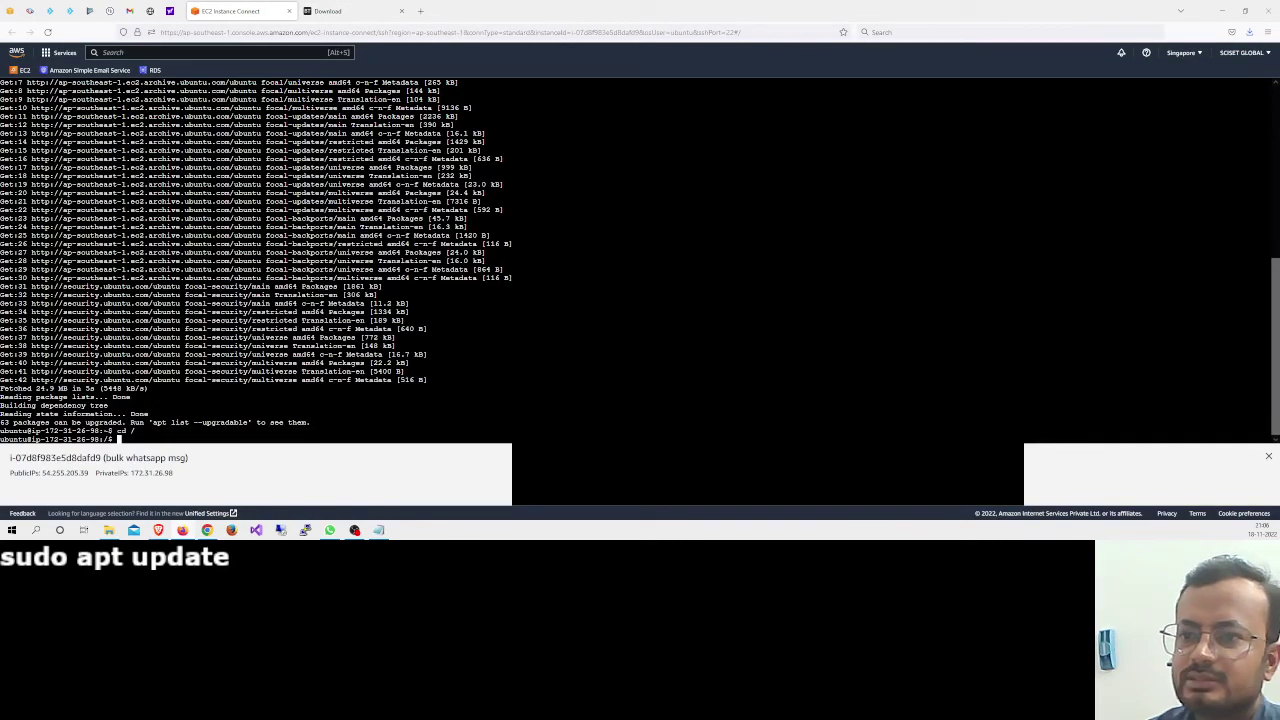
pyautogui.rightClick(229, 269)
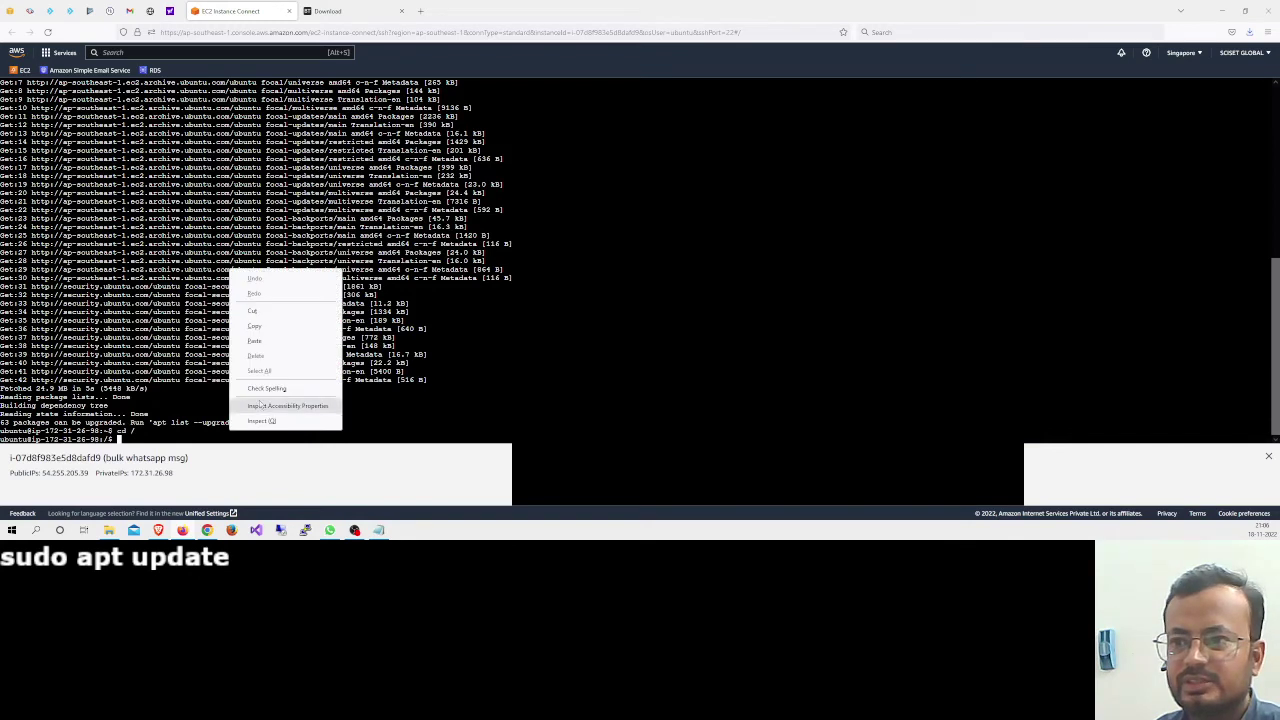
pyautogui.click(268, 346)
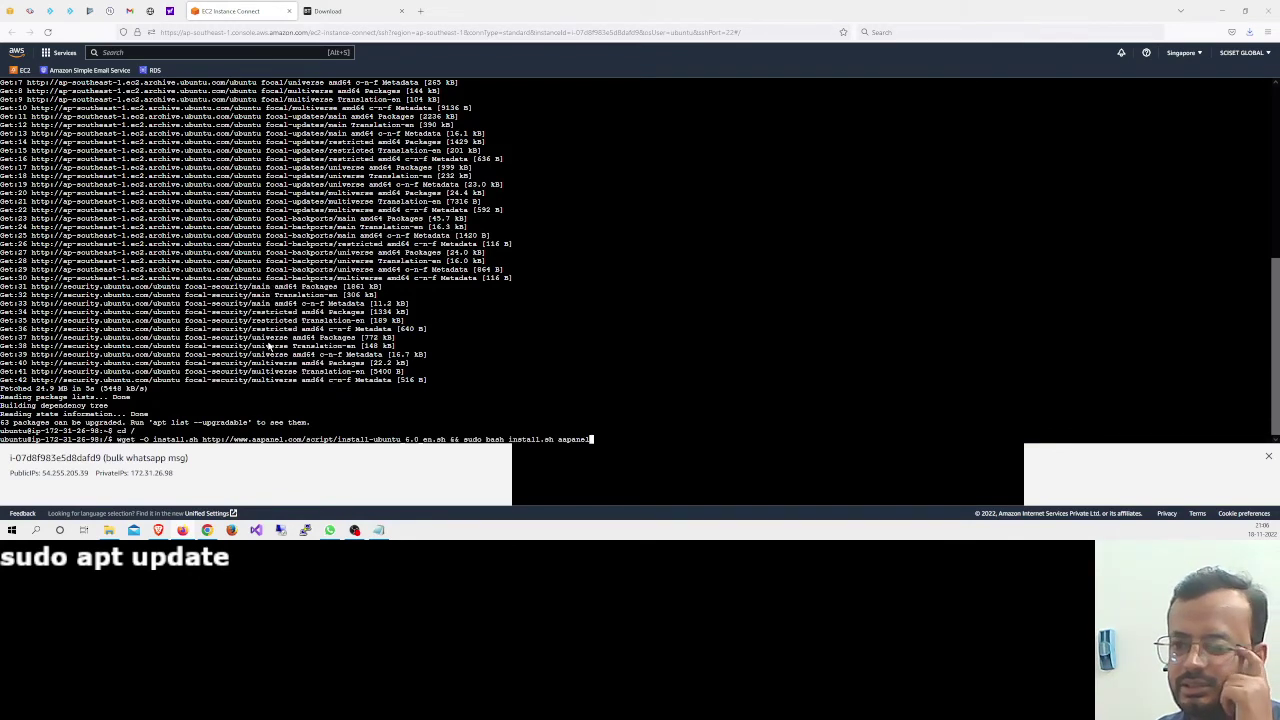
pyautogui.press('Return')
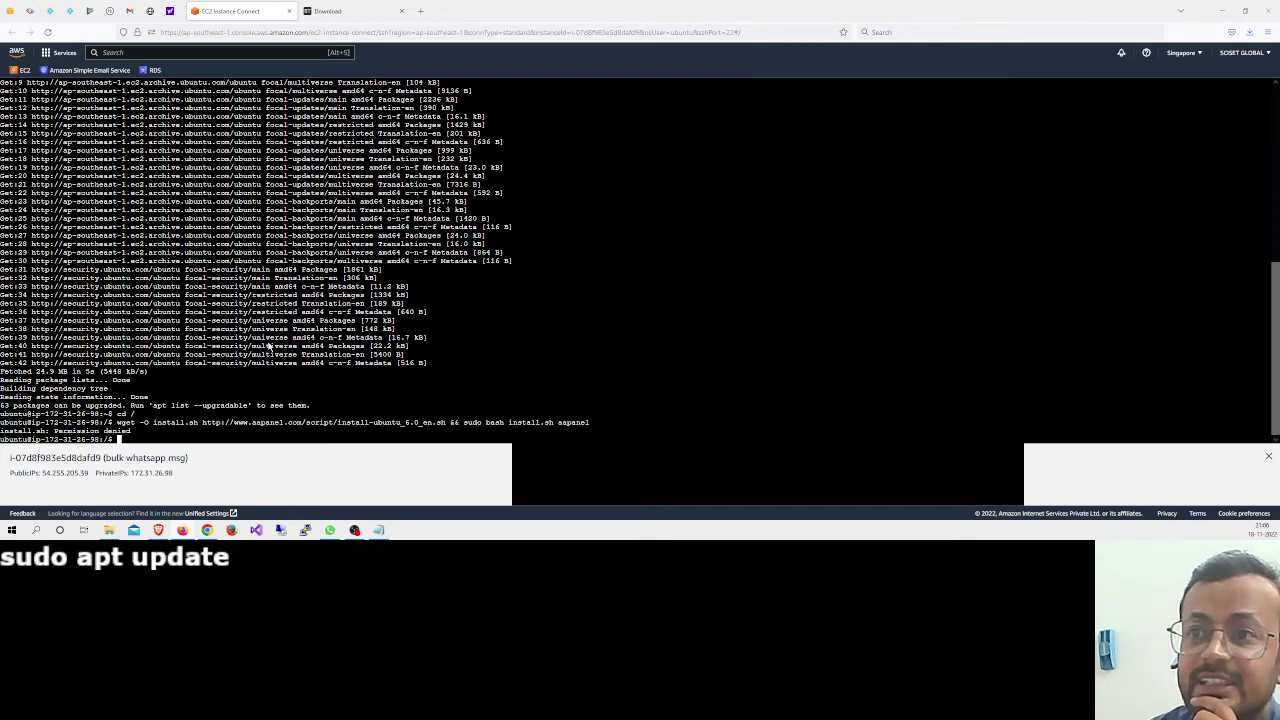
pyautogui.scroll(10, 640, 260)
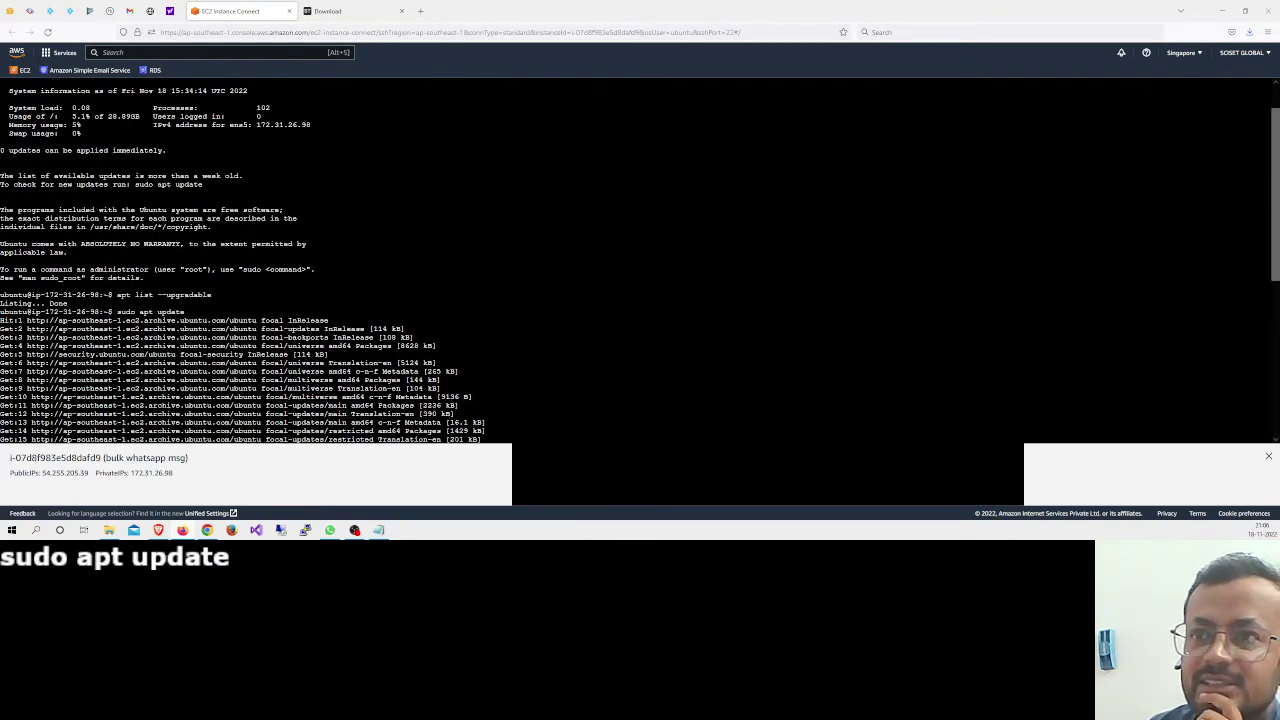
pyautogui.scroll(-10, 640, 260)
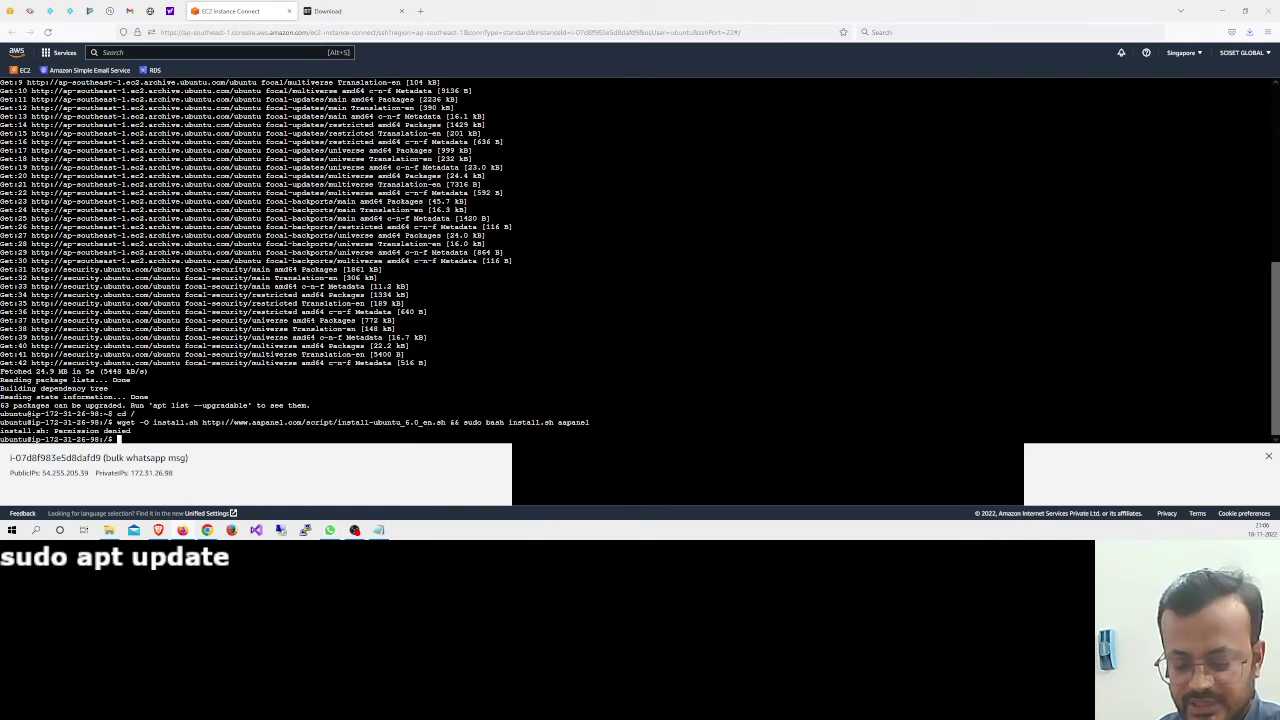
# Run the aaPanel installation script with sudo in front of wget and answer y to install into the /www directory
pyautogui.write('sudo')
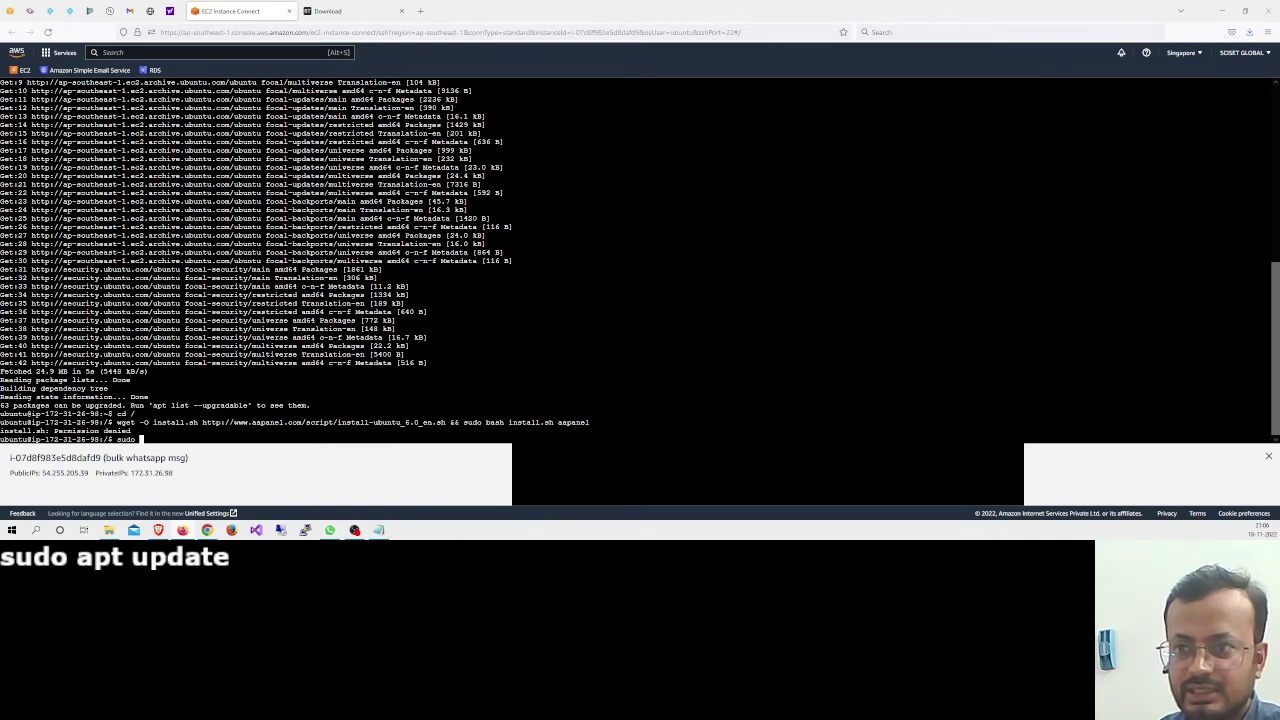
pyautogui.rightClick(245, 350)
pyautogui.click(290, 411)
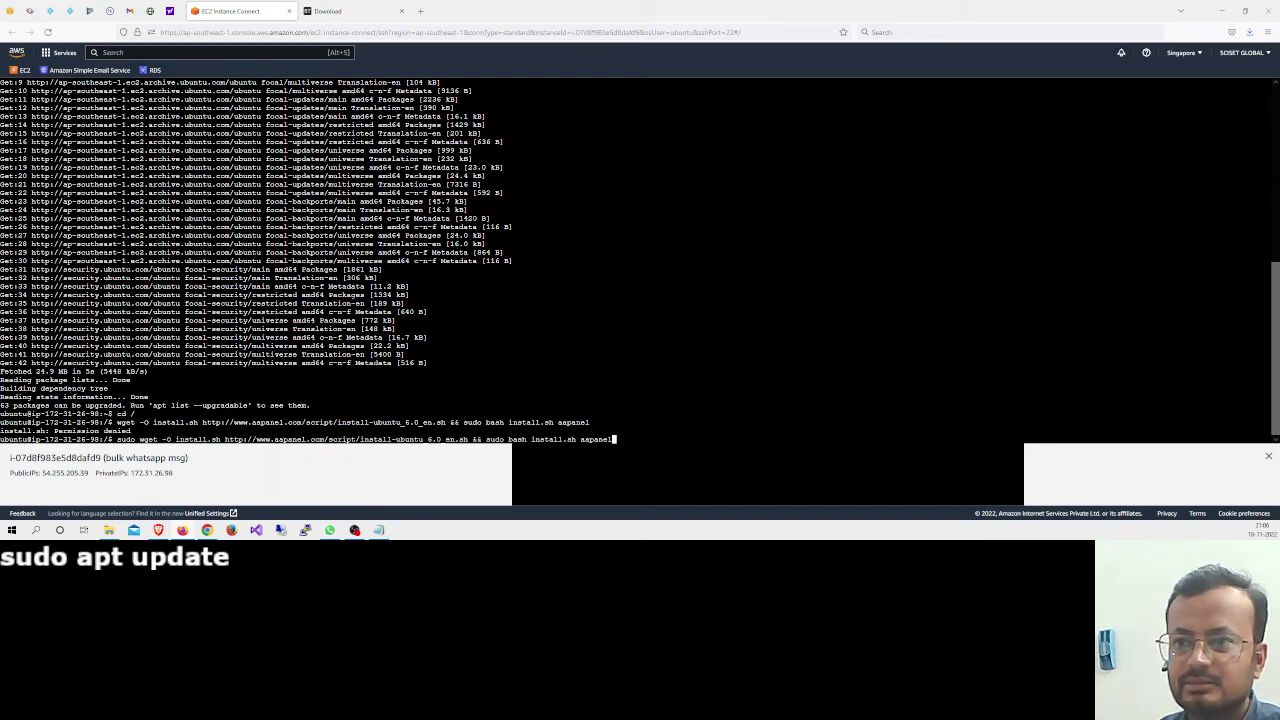
pyautogui.press('Return')
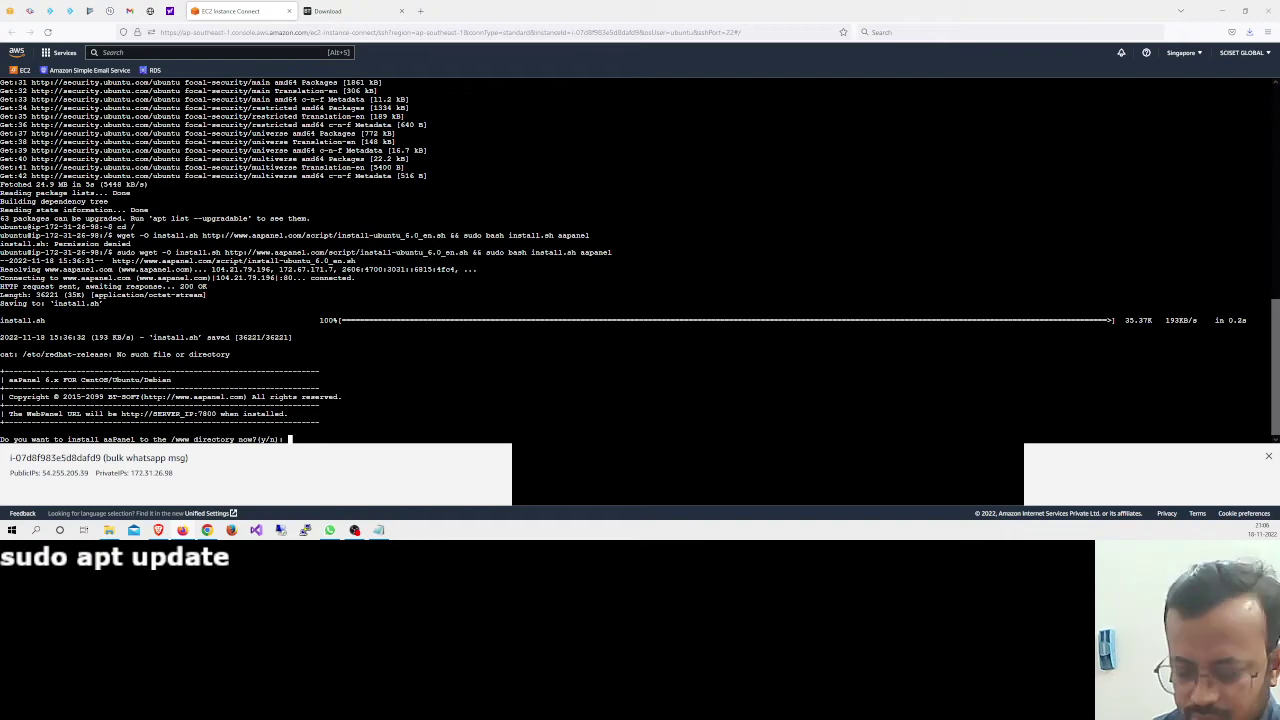
pyautogui.write('y')
pyautogui.press('Return')
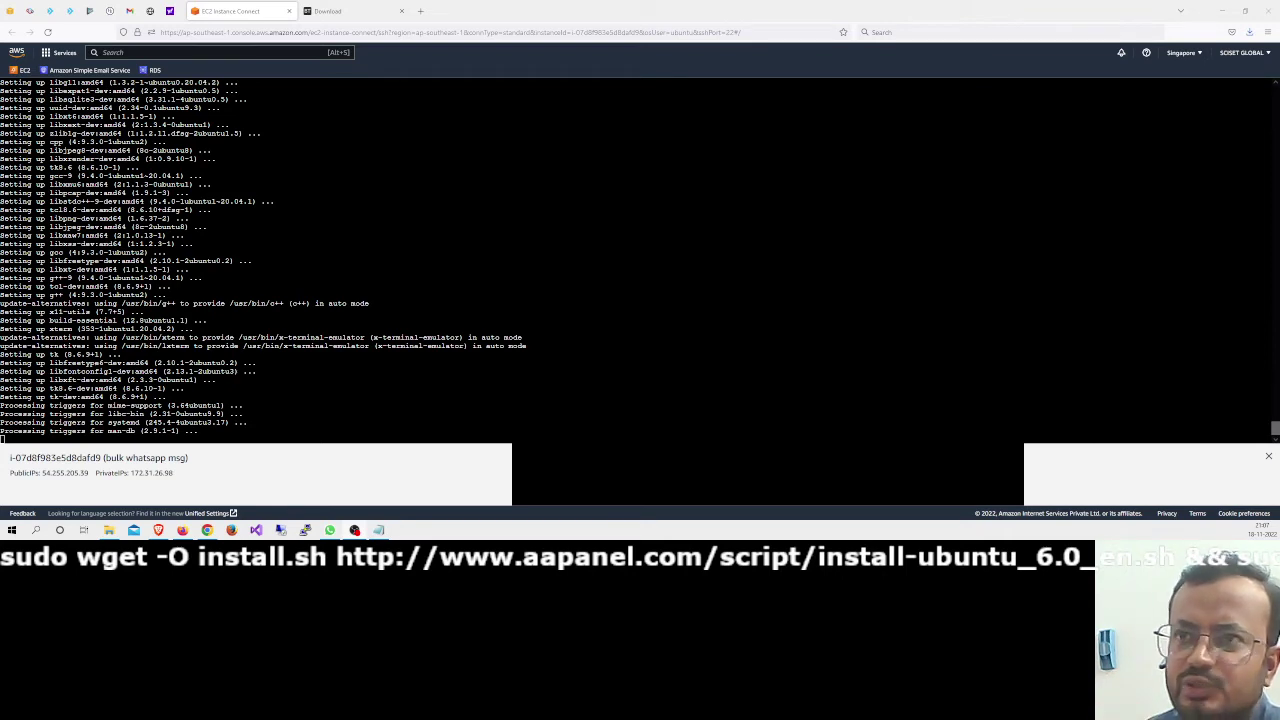
# Review the Centos, Ubuntu/Deepin and Debian installation commands on the aaPanel download page and check the installer's progress in the terminal
pyautogui.click(335, 11)
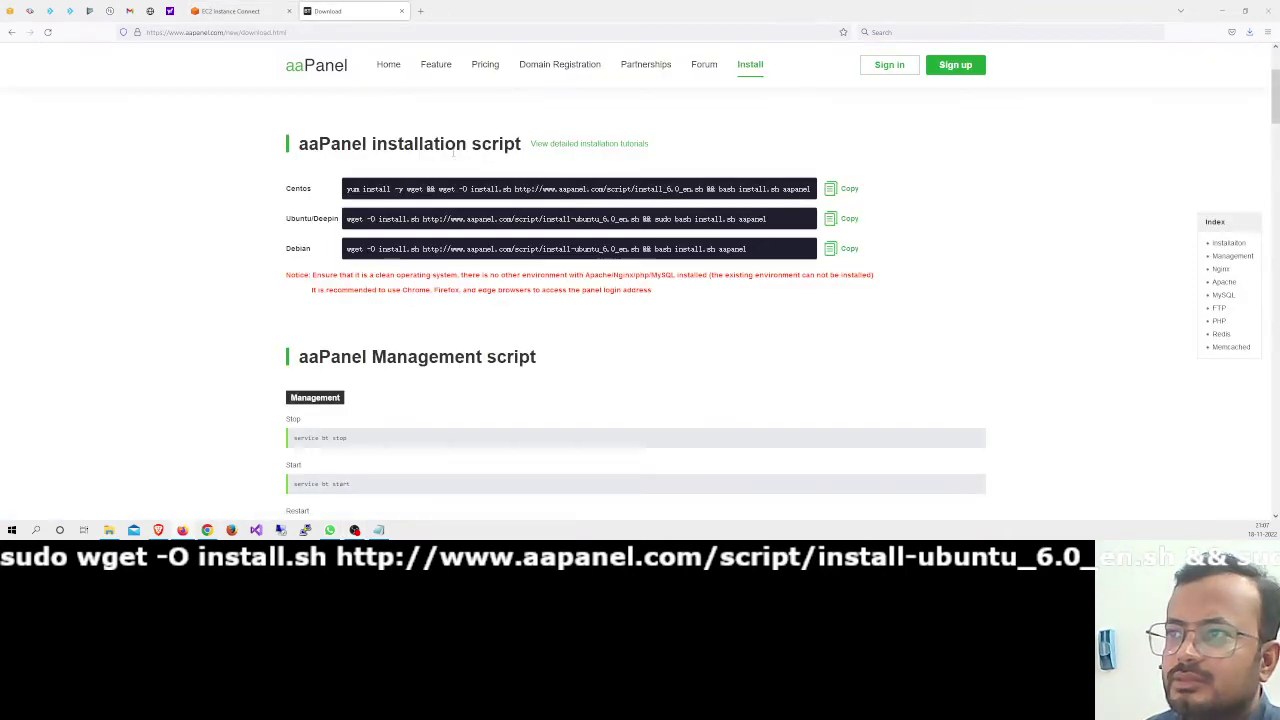
pyautogui.click(450, 188)
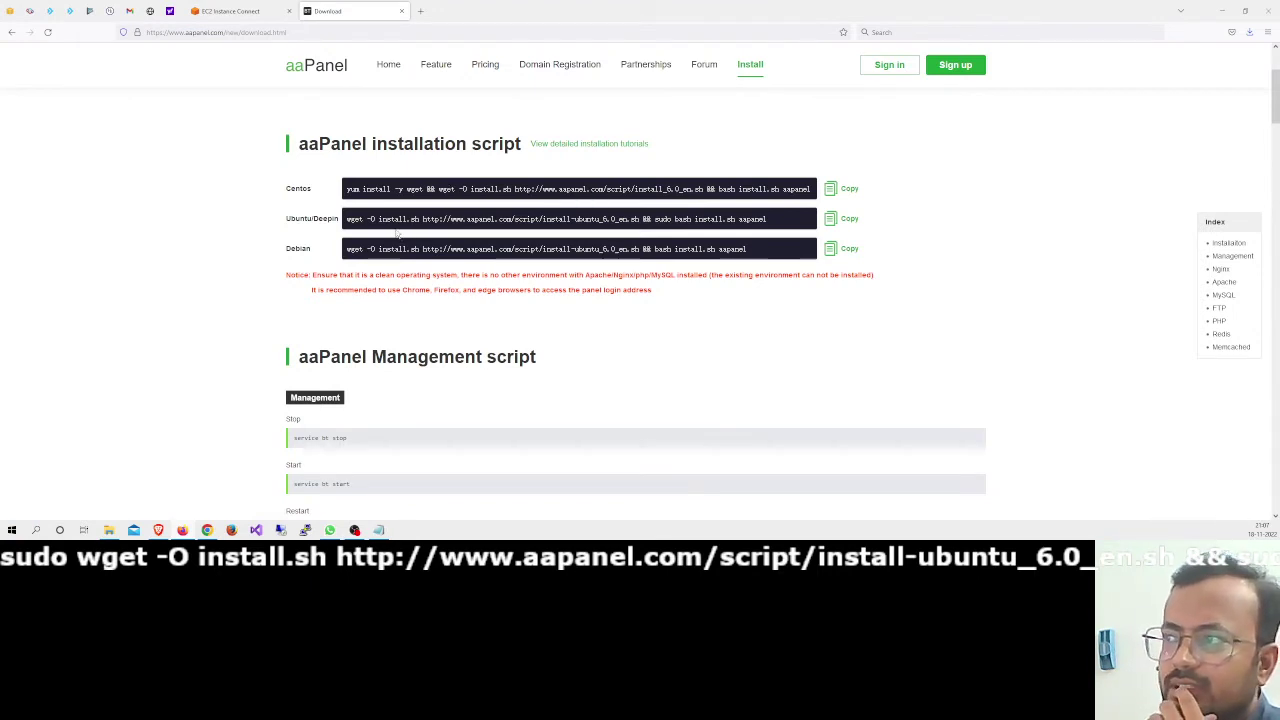
pyautogui.click(234, 12)
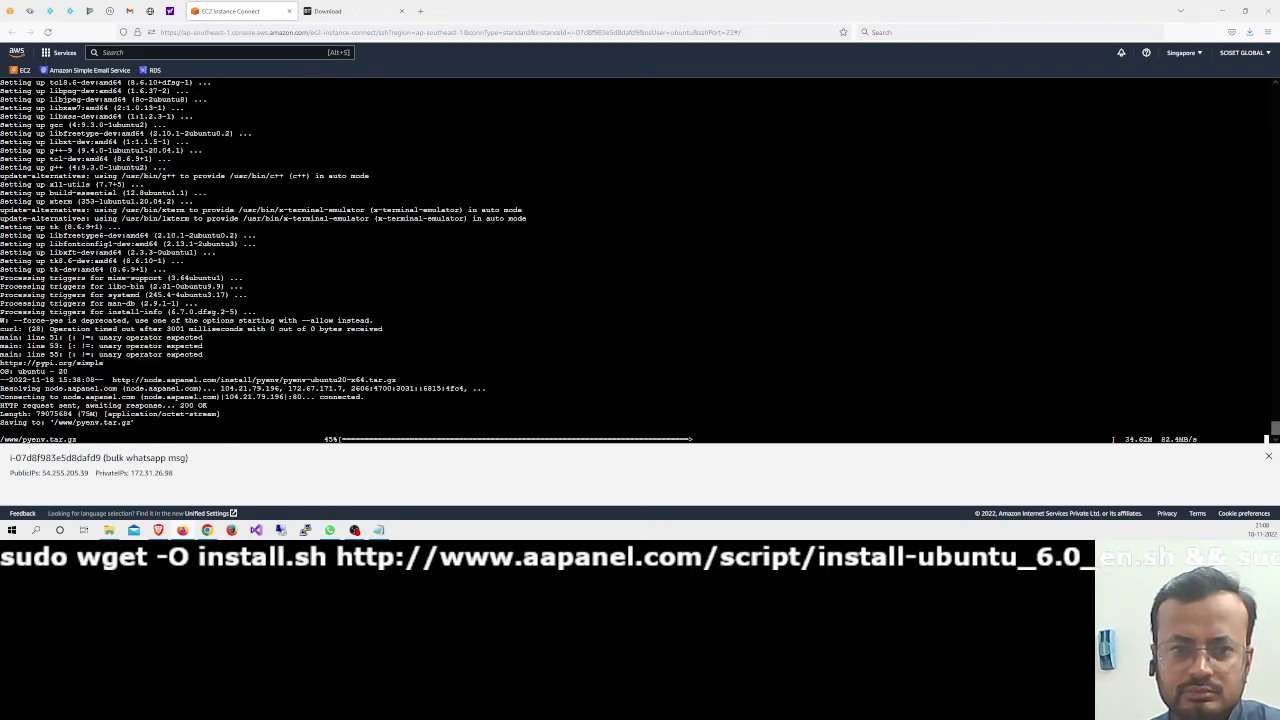
pyautogui.click(345, 11)
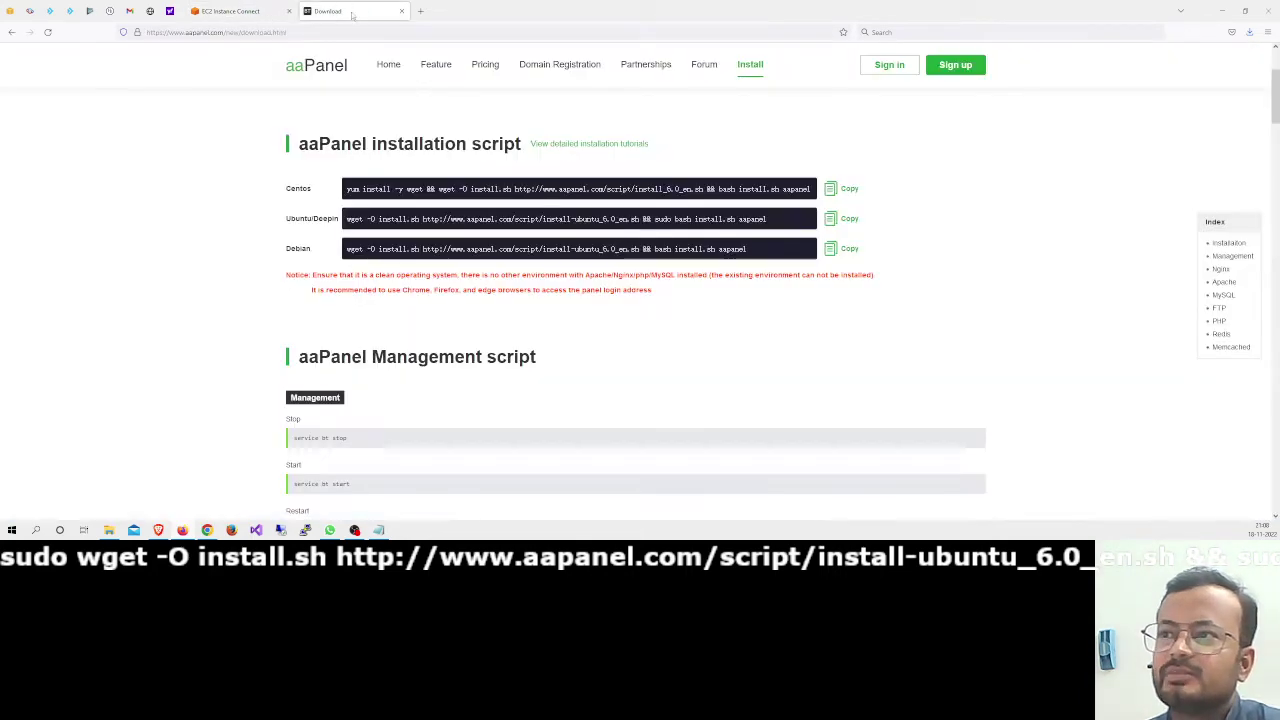
pyautogui.click(655, 224)
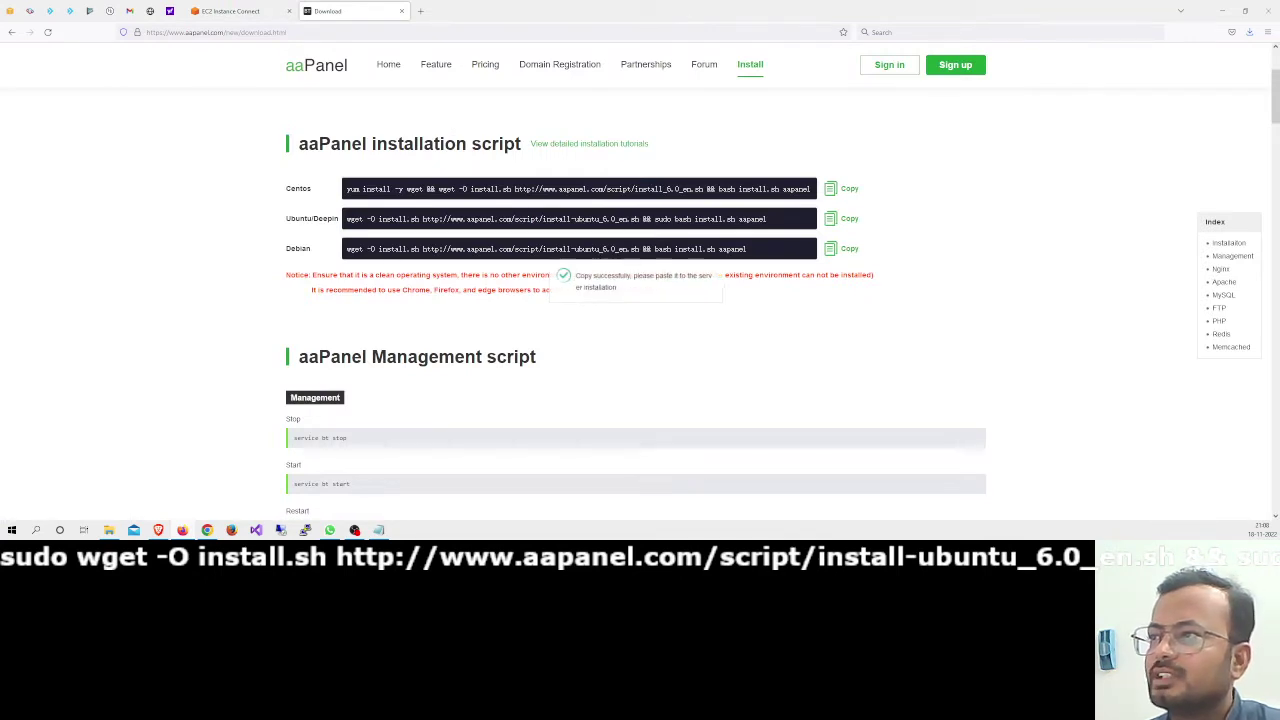
pyautogui.click(348, 224)
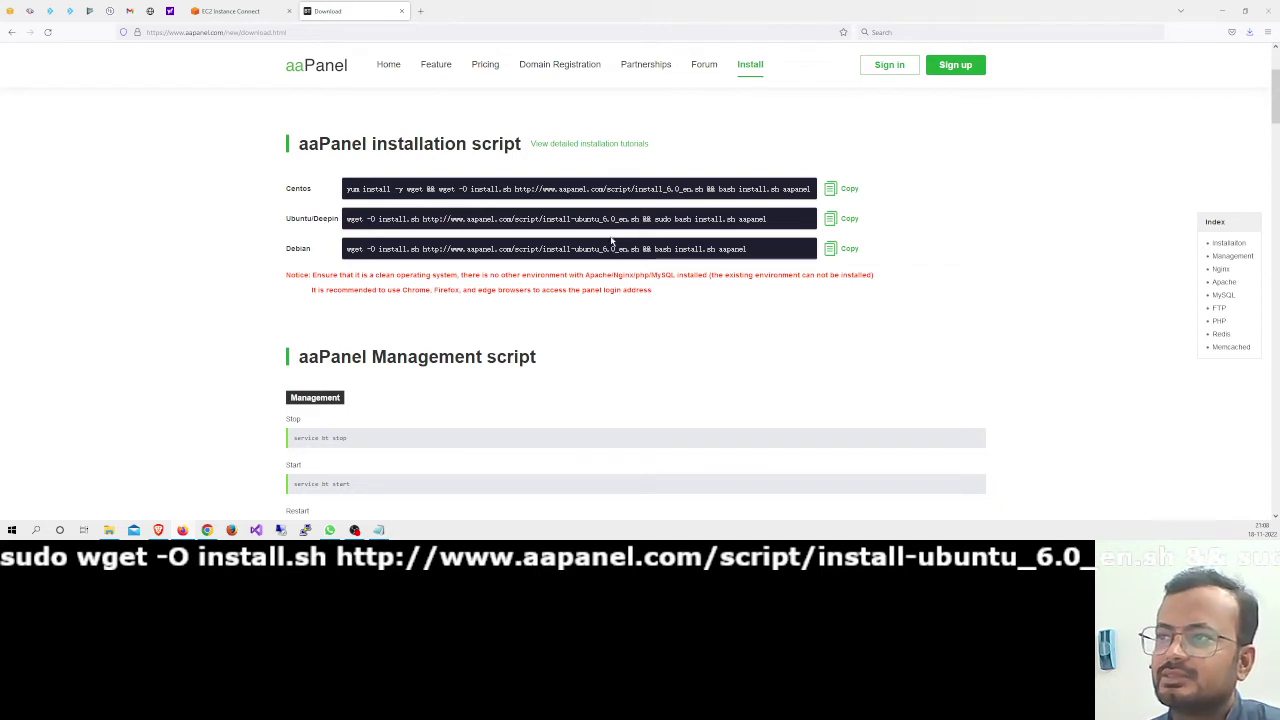
pyautogui.click(347, 222)
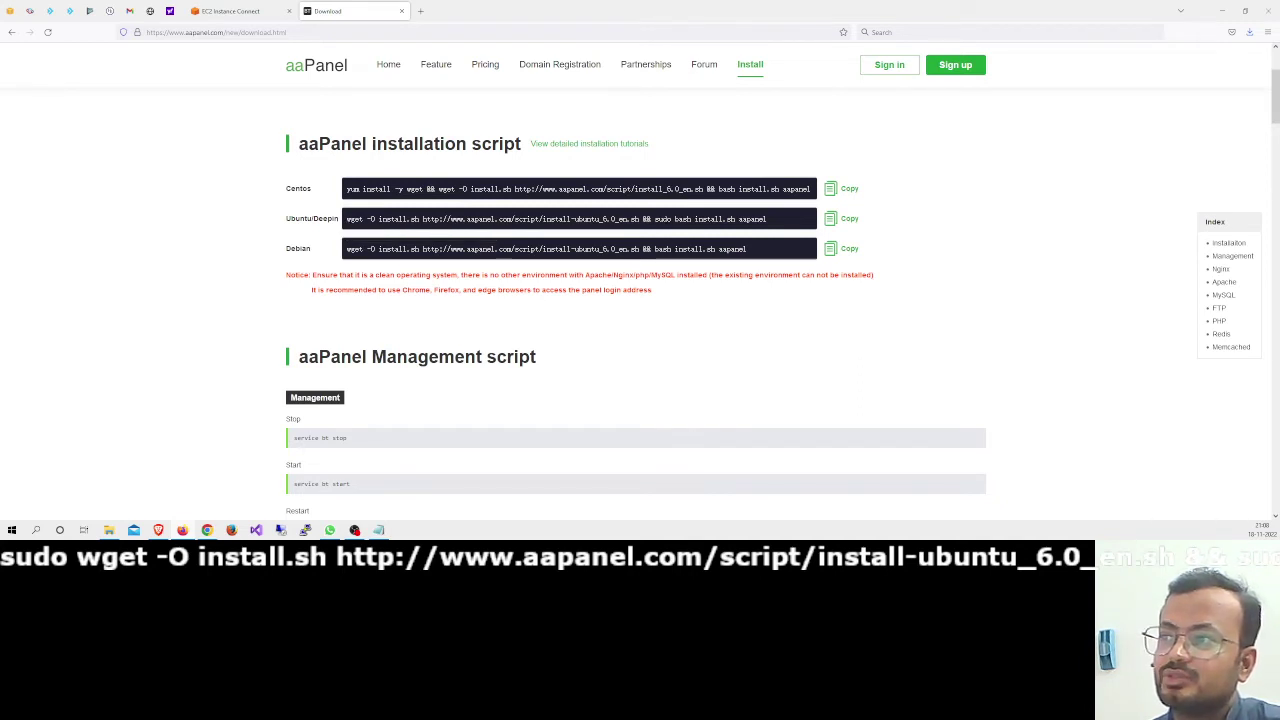
pyautogui.click(676, 228)
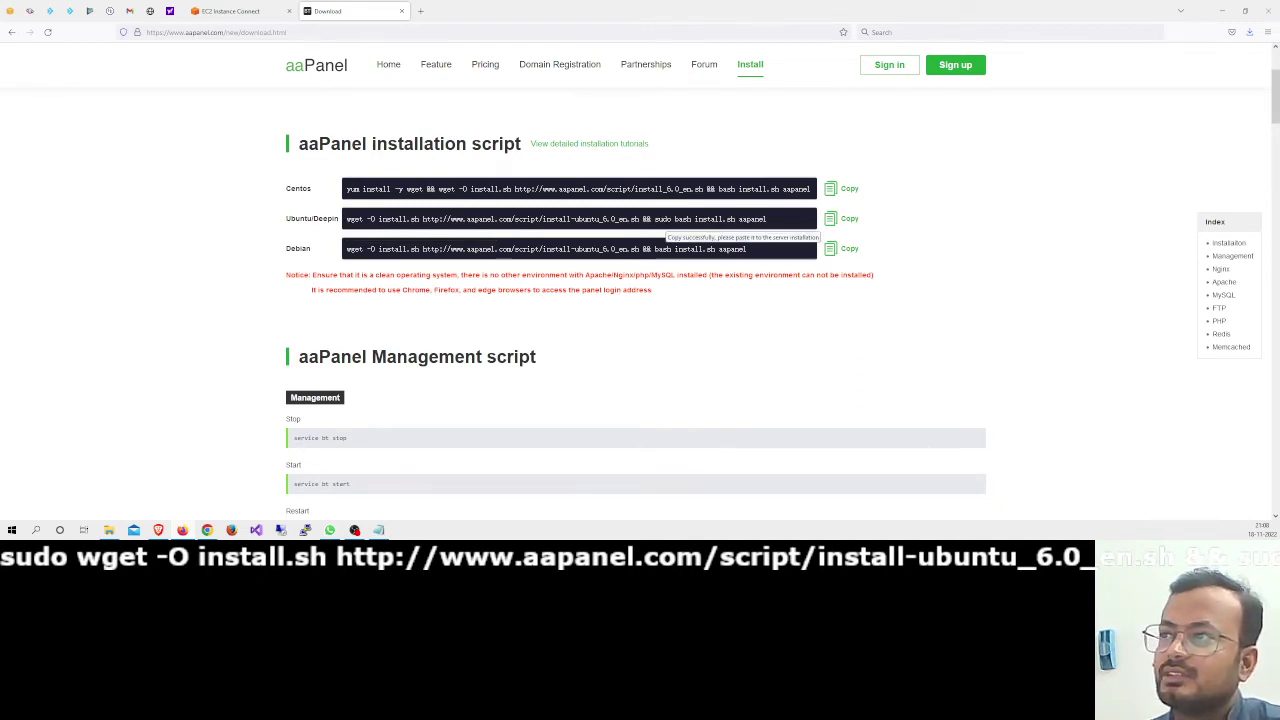
pyautogui.click(356, 218)
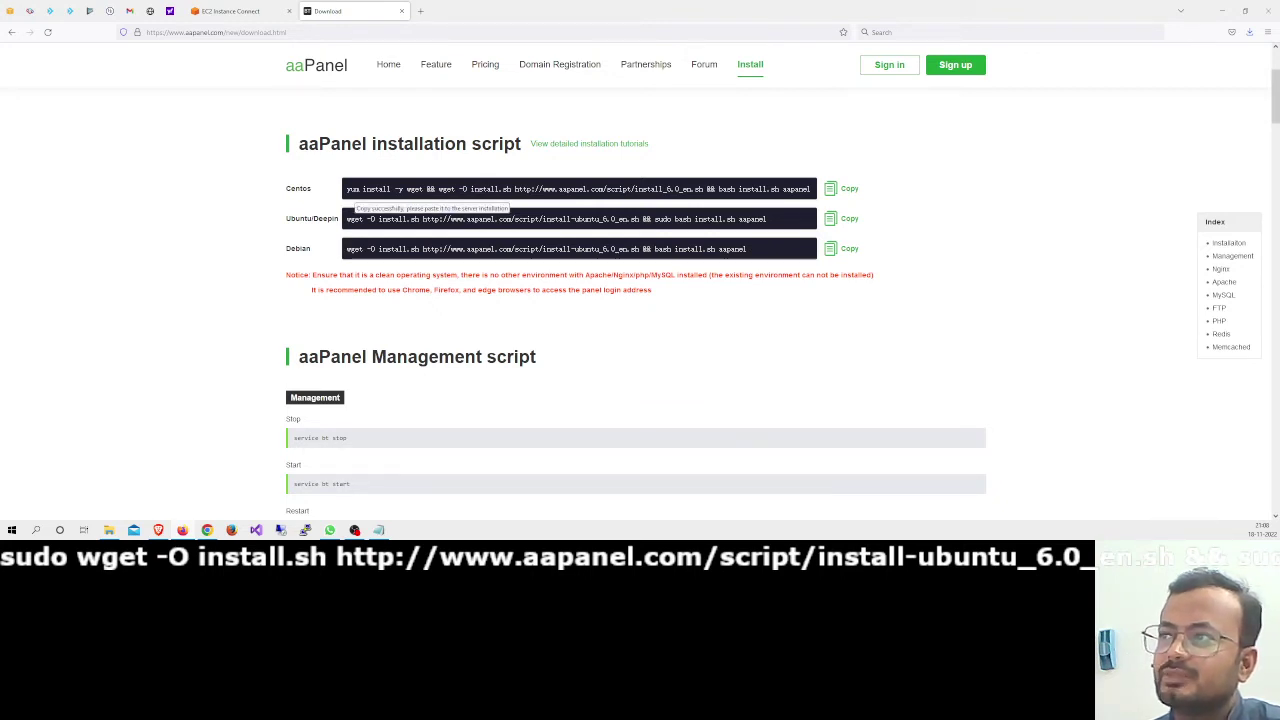
pyautogui.click(350, 190)
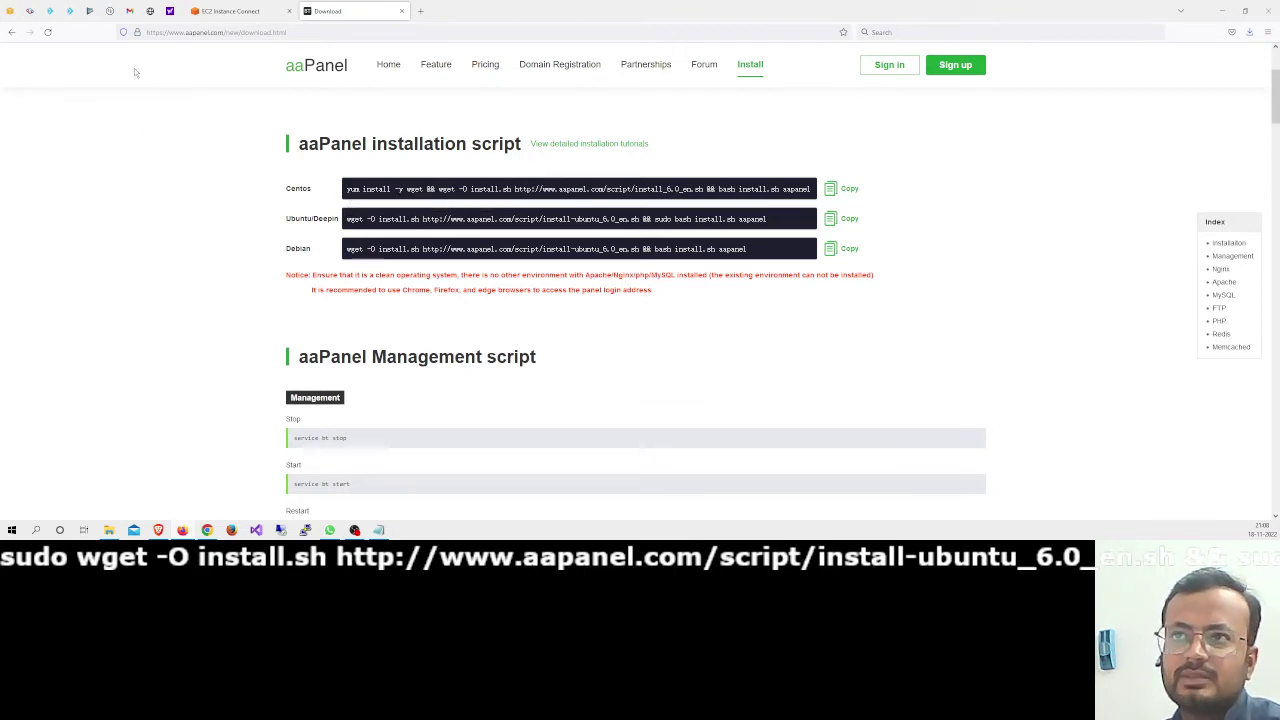
pyautogui.click(230, 11)
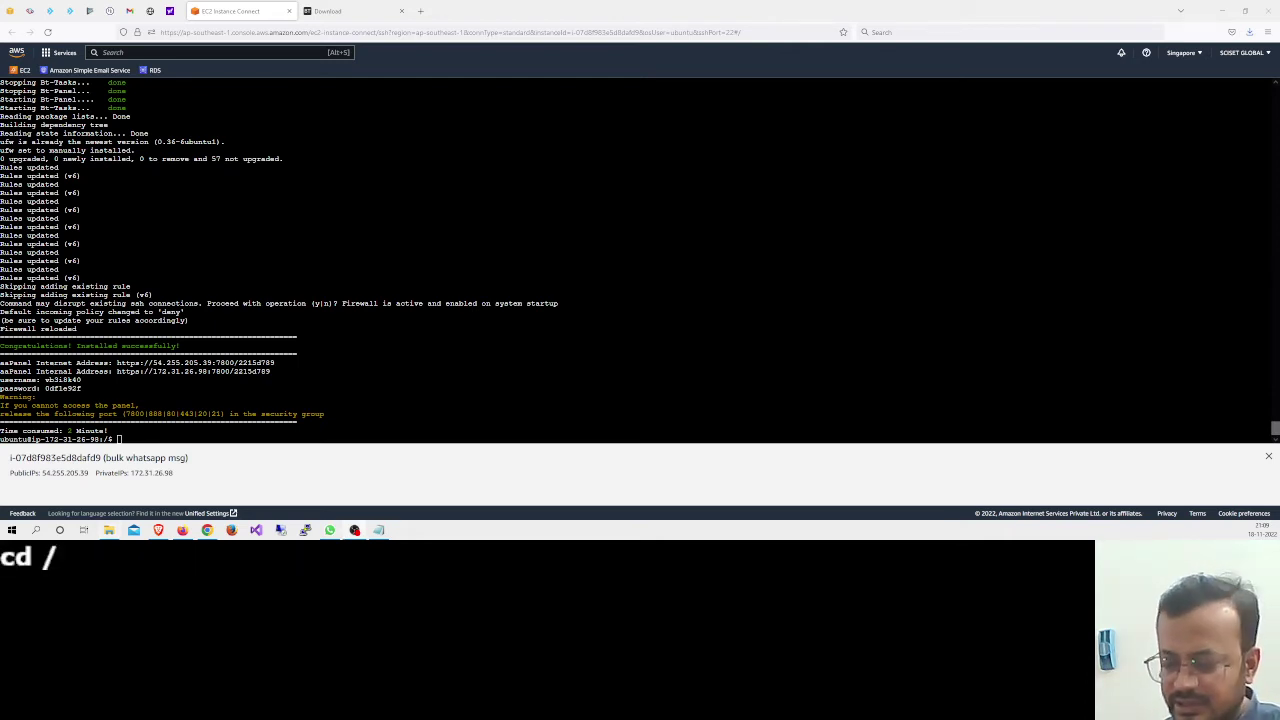
pyautogui.click(330, 11)
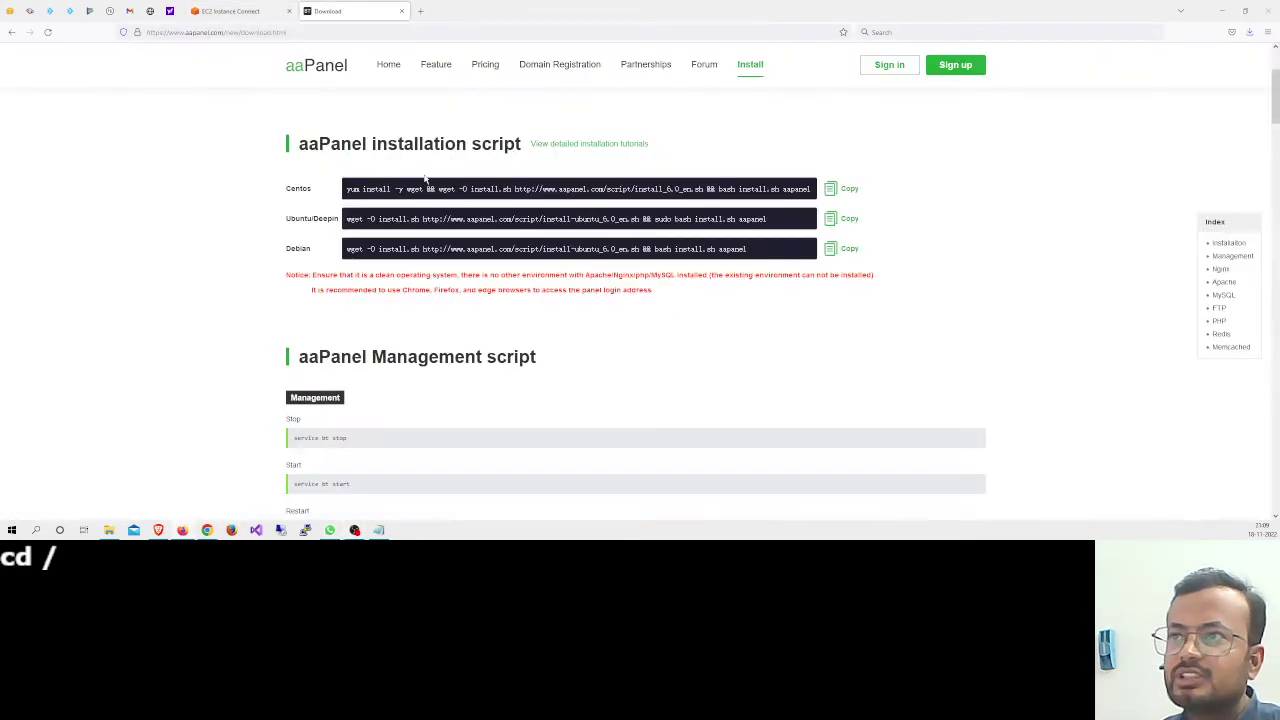
pyautogui.click(849, 188)
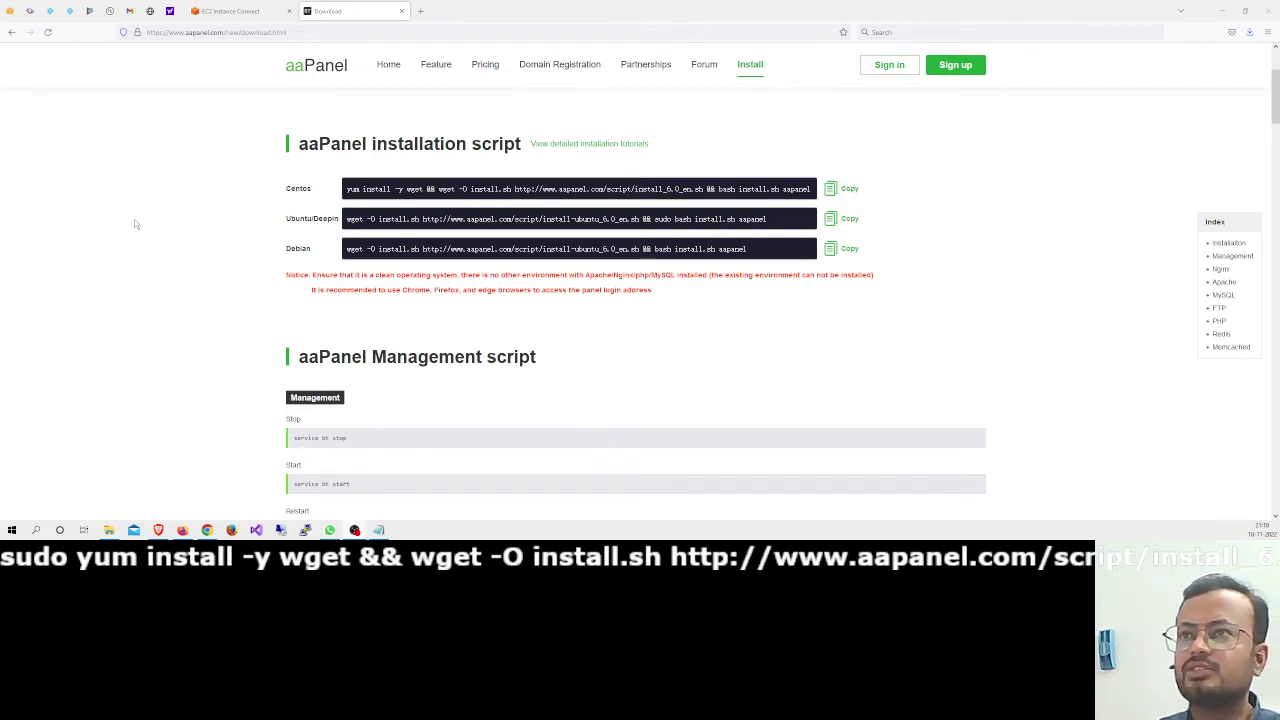
# Try to copy the aaPanel address from the terminal's installation output into the address bar of a new browser tab
pyautogui.click(230, 11)
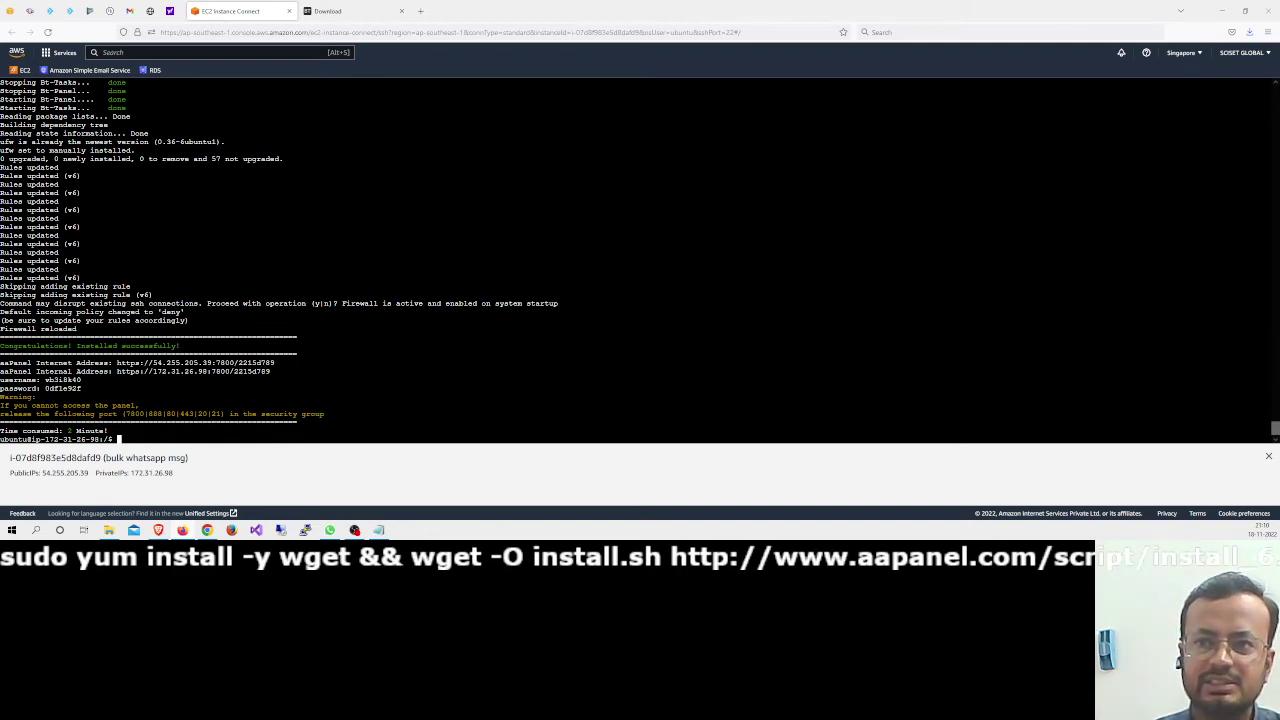
pyautogui.moveTo(117, 363); pyautogui.dragTo(275, 363)
pyautogui.hotkey('ctrl', 'c')
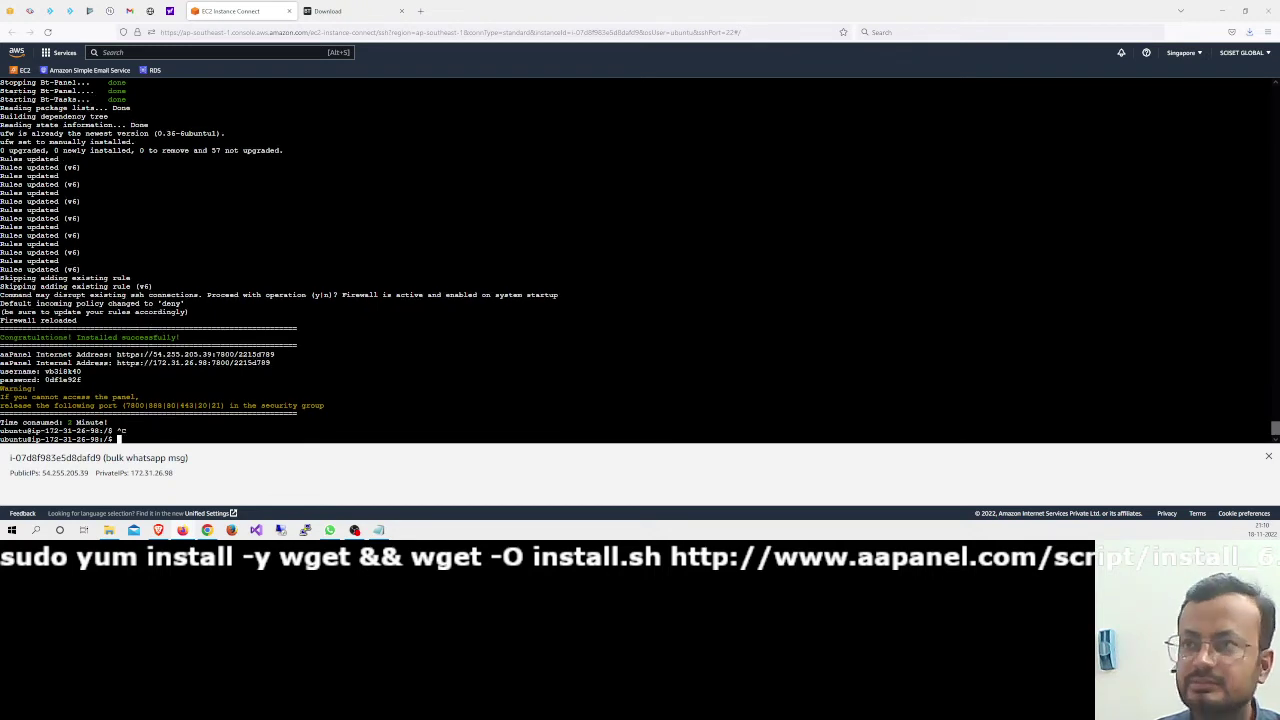
pyautogui.click(421, 13)
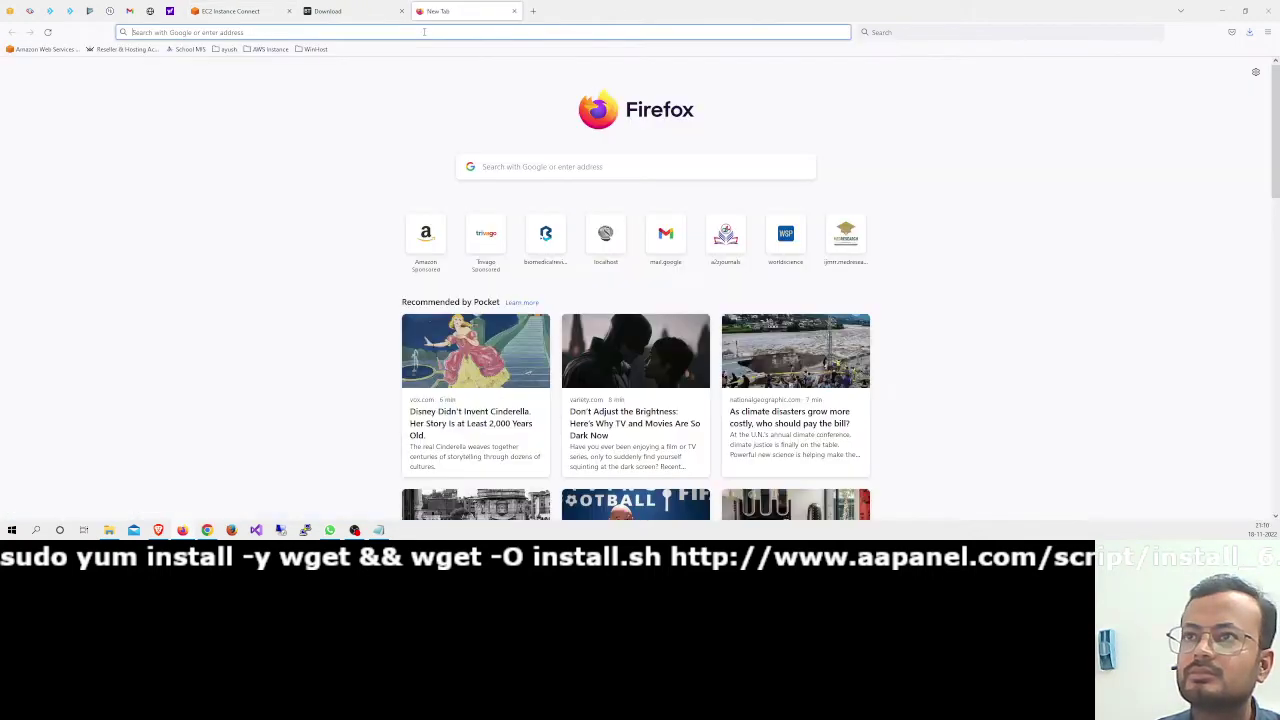
pyautogui.hotkey('ctrl', 'v')
pyautogui.hotkey('ctrl', 'a')
pyautogui.hotkey('ctrl', 'x')
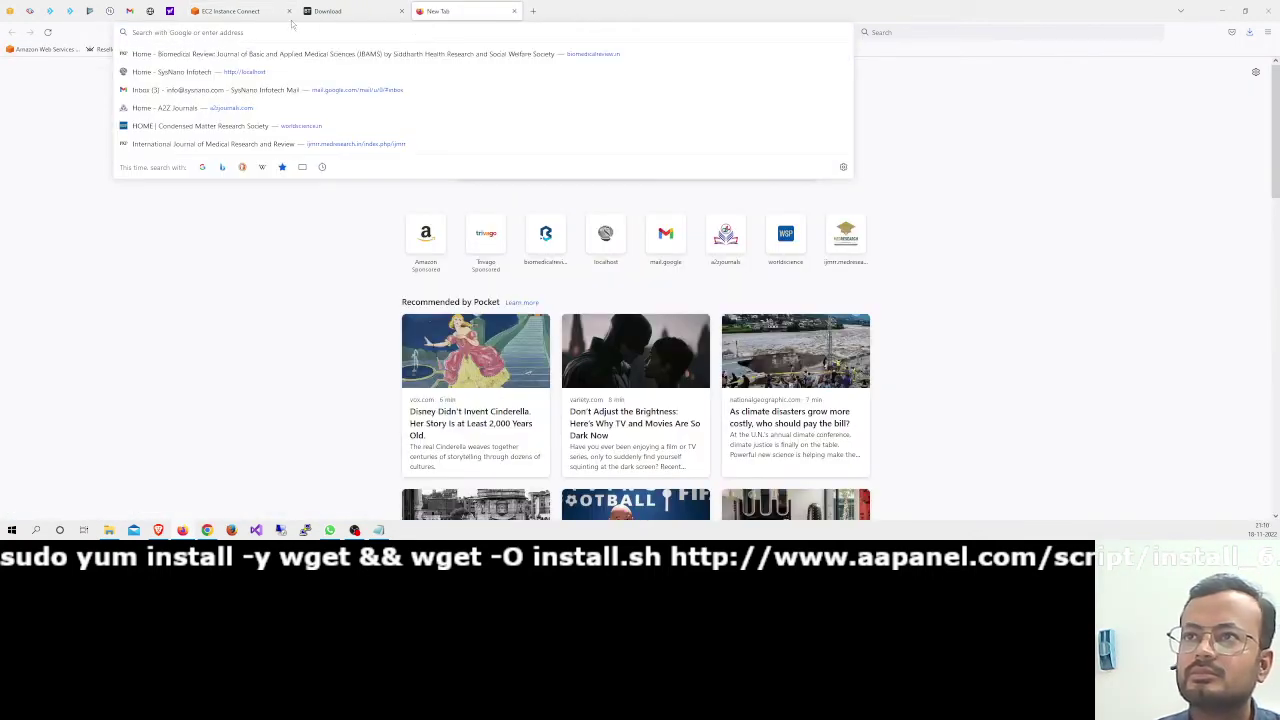
# Copy the aaPanel Internet Address from the terminal output and load it in the empty browser tab
pyautogui.click(230, 11)
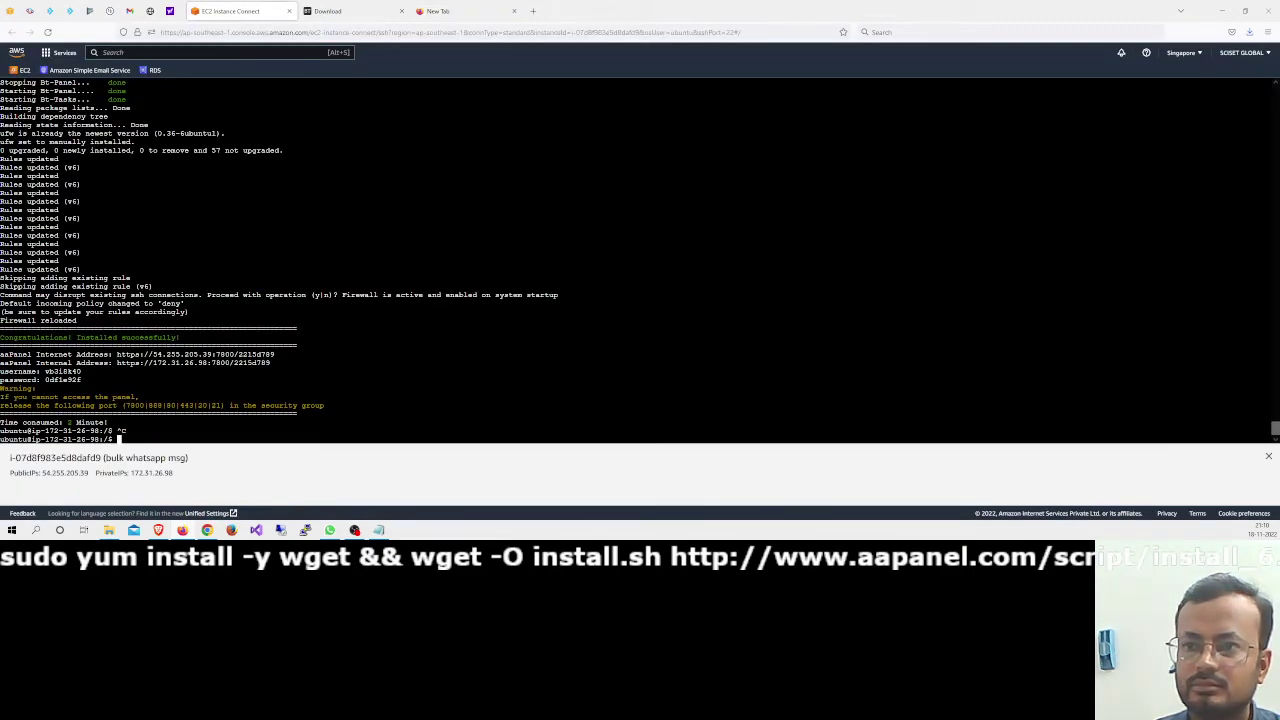
pyautogui.moveTo(117, 354); pyautogui.dragTo(275, 354)
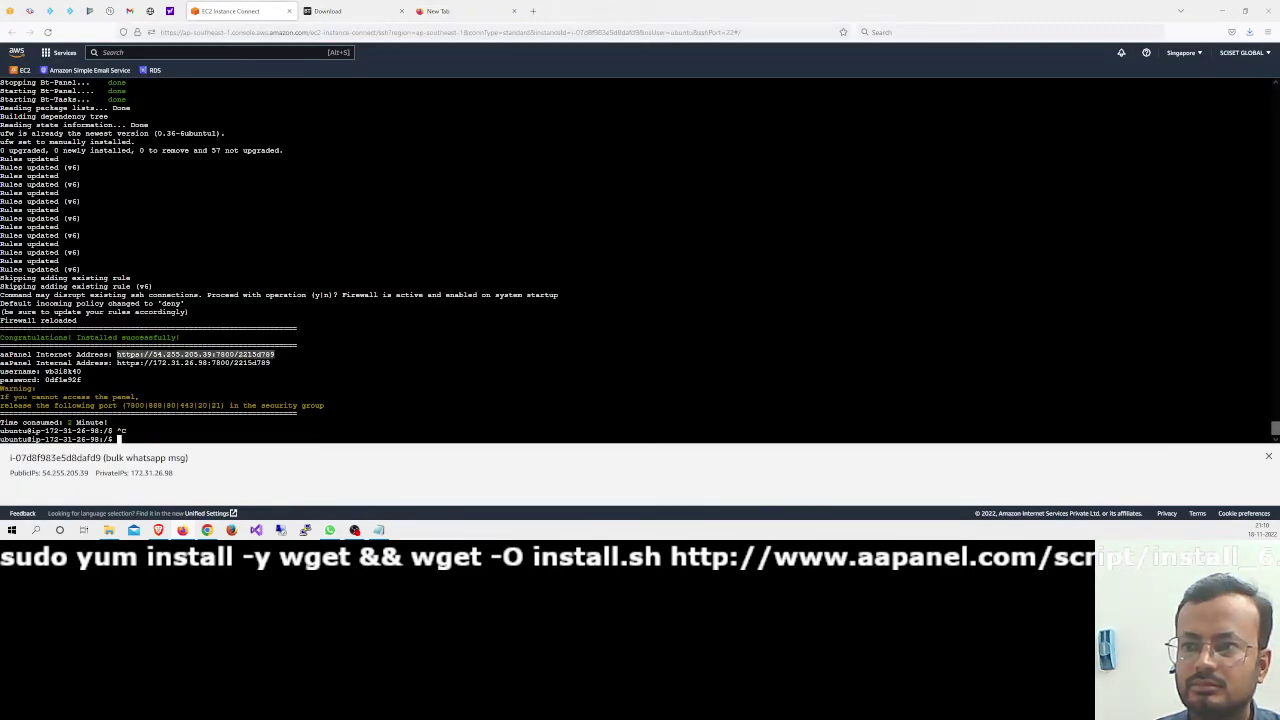
pyautogui.rightClick(274, 354)
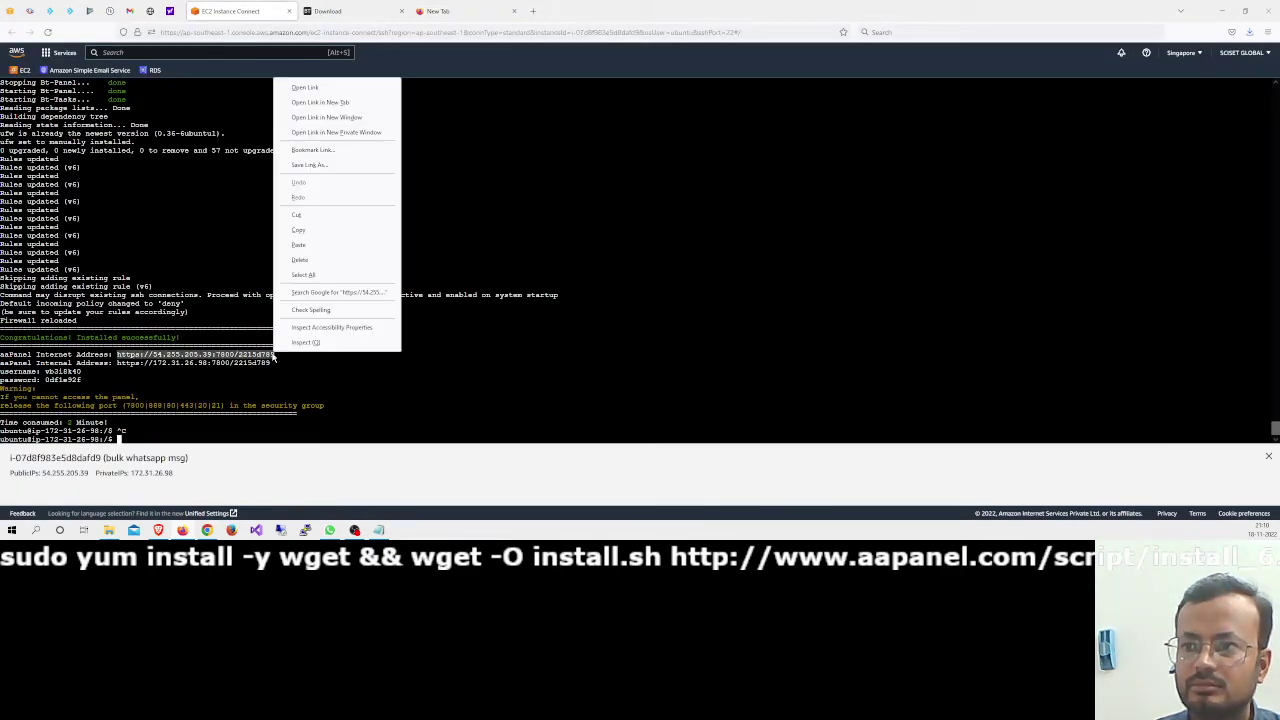
pyautogui.click(313, 231)
pyautogui.click(465, 15)
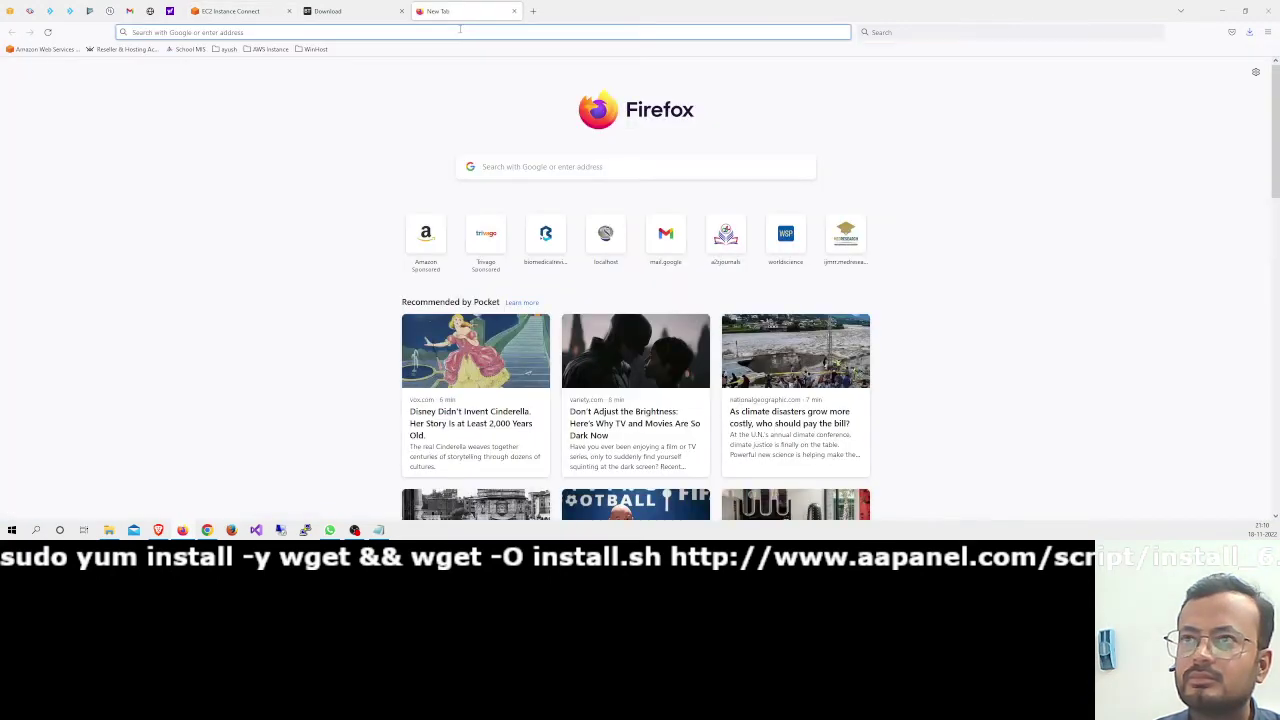
pyautogui.rightClick(460, 29)
pyautogui.click(493, 104)
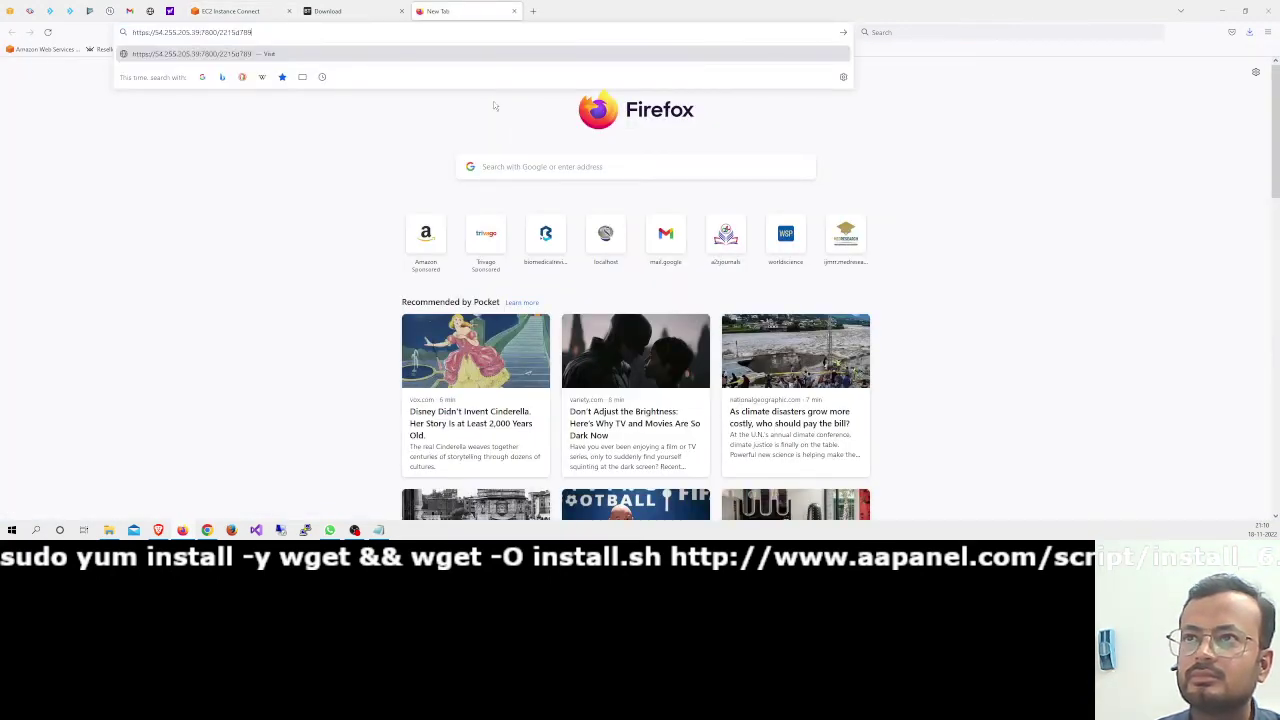
pyautogui.press('Return')
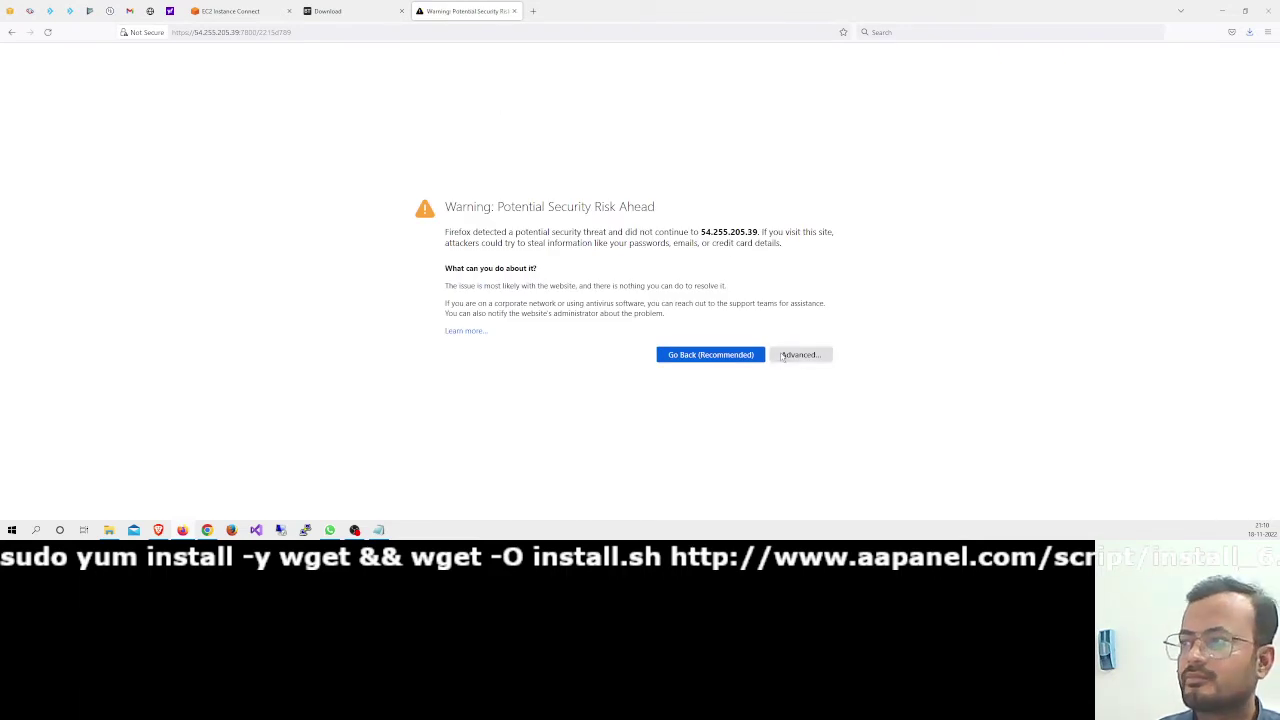
# Accept the certificate security risk and continue to the aaPanel login page
pyautogui.click(782, 356)
pyautogui.scroll(-2, 645, 463)
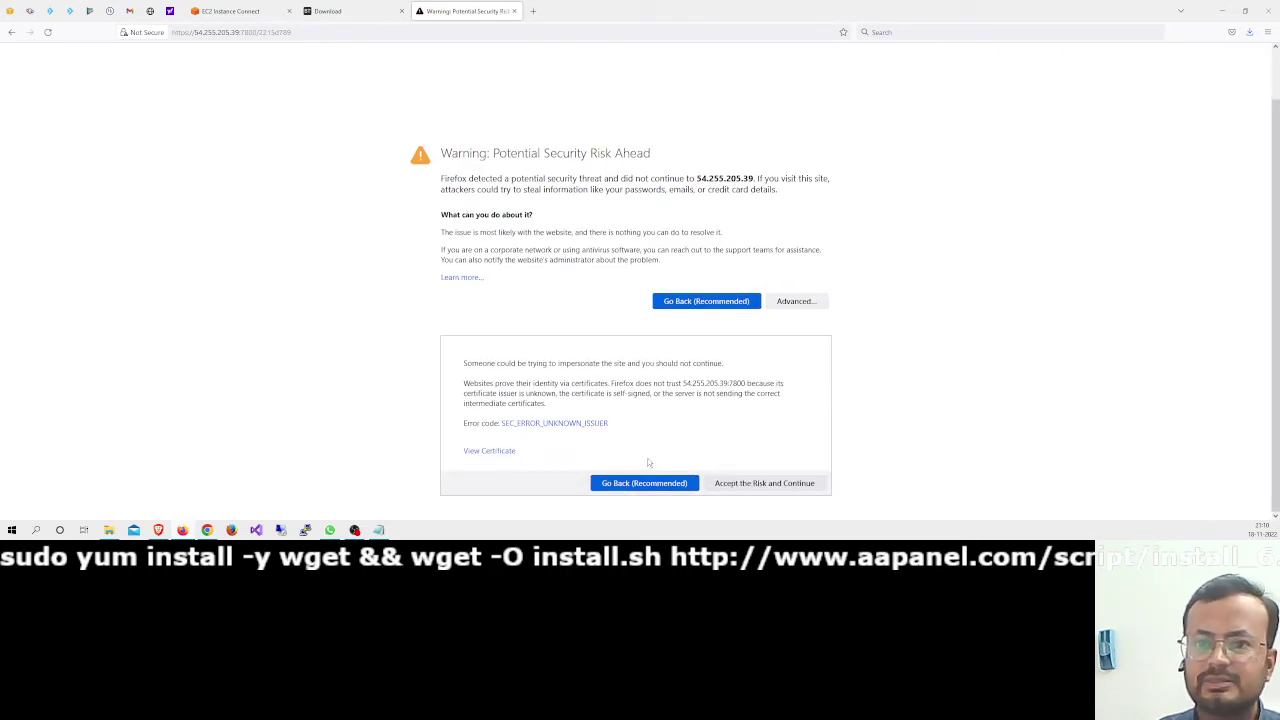
pyautogui.click(760, 484)
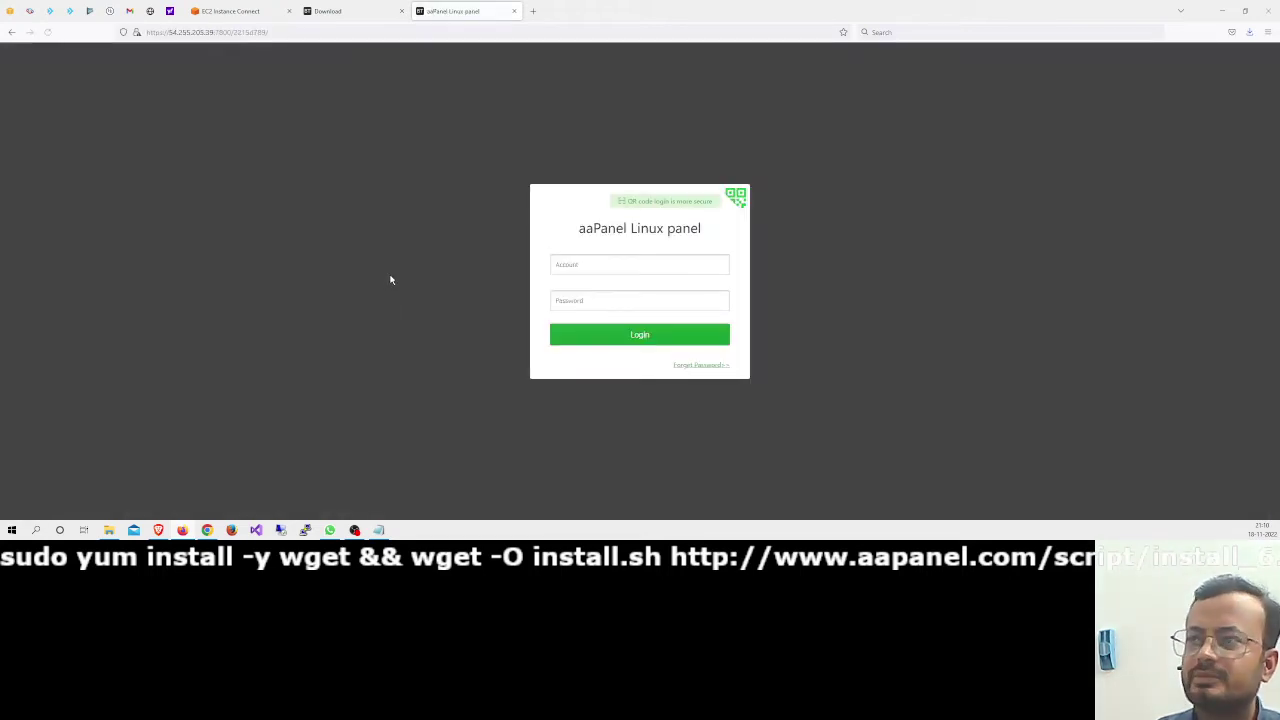
# Copy the generated username from the terminal output and enter it as the account on the aaPanel login page
pyautogui.click(235, 11)
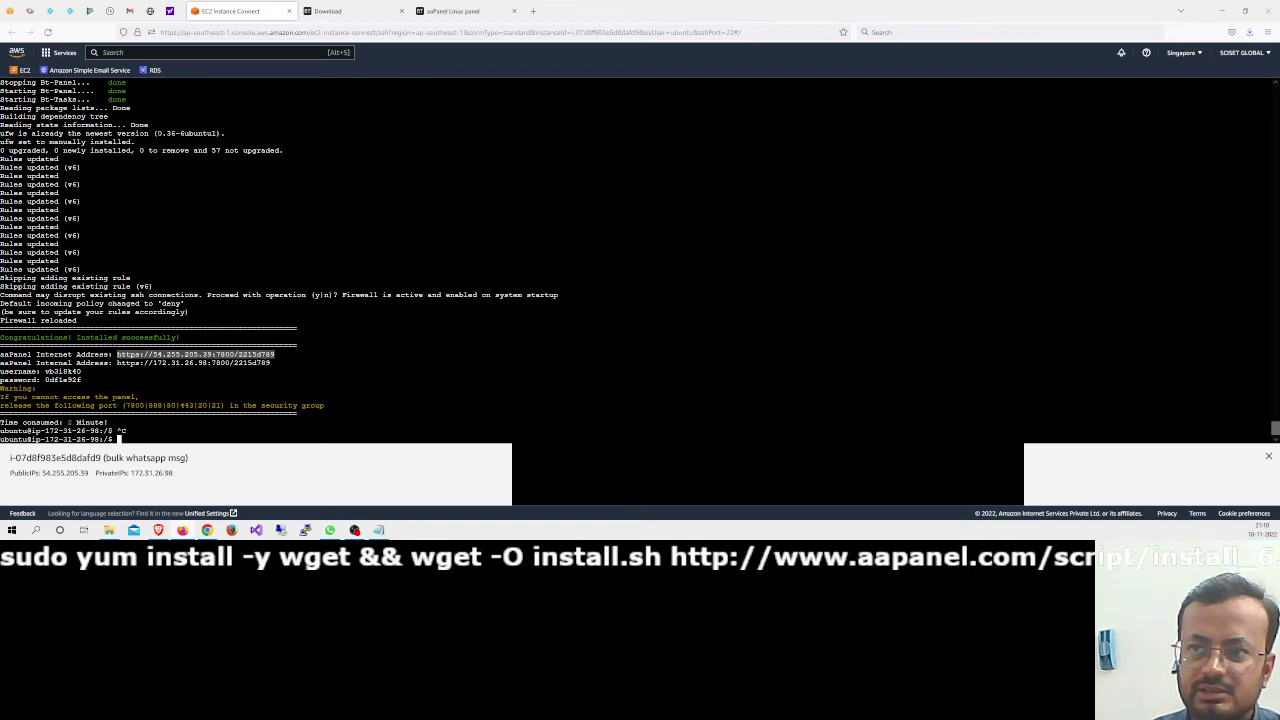
pyautogui.doubleClick(62, 371)
pyautogui.rightClick(76, 376)
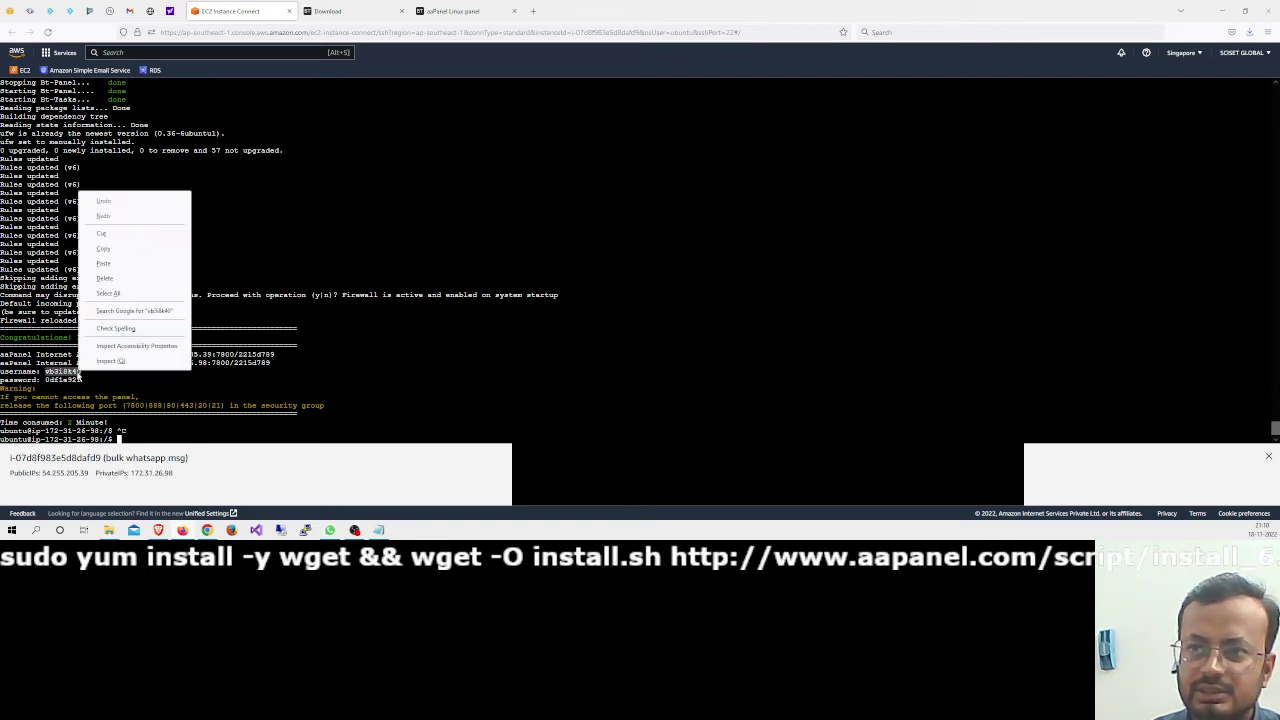
pyautogui.click(95, 246)
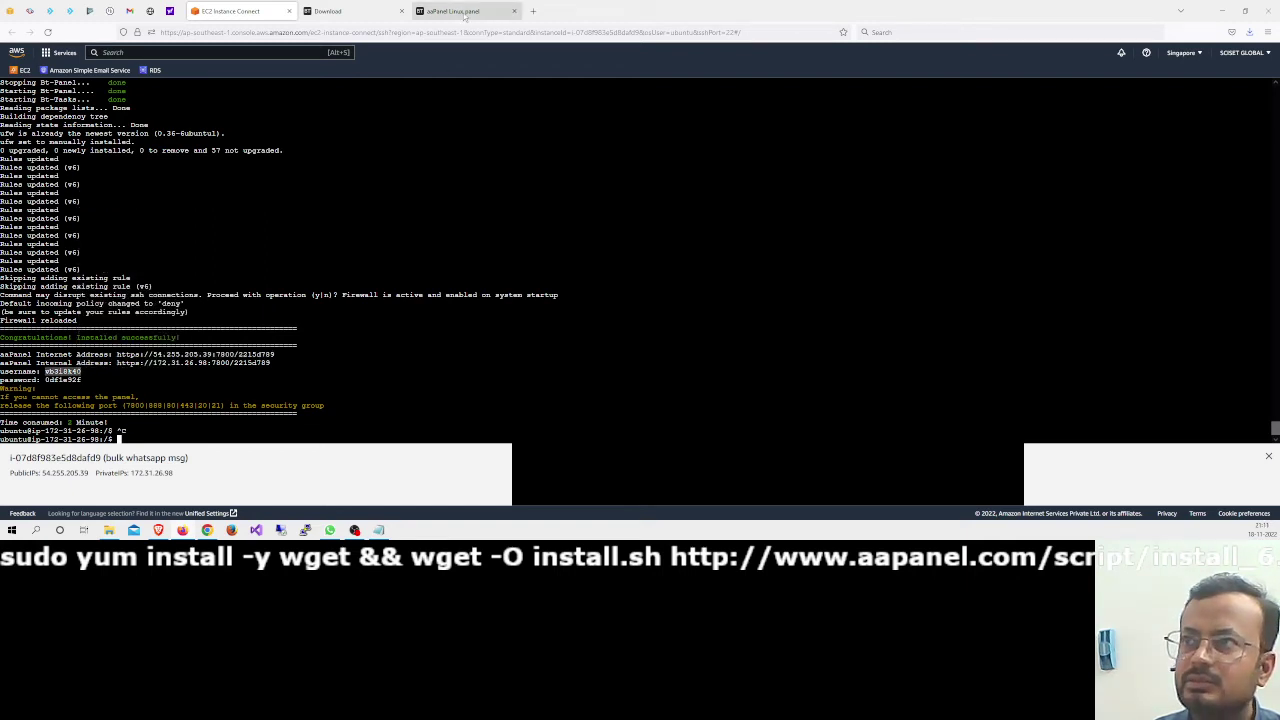
pyautogui.click(450, 11)
pyautogui.click(610, 263)
pyautogui.hotkey('ctrl', 'v')
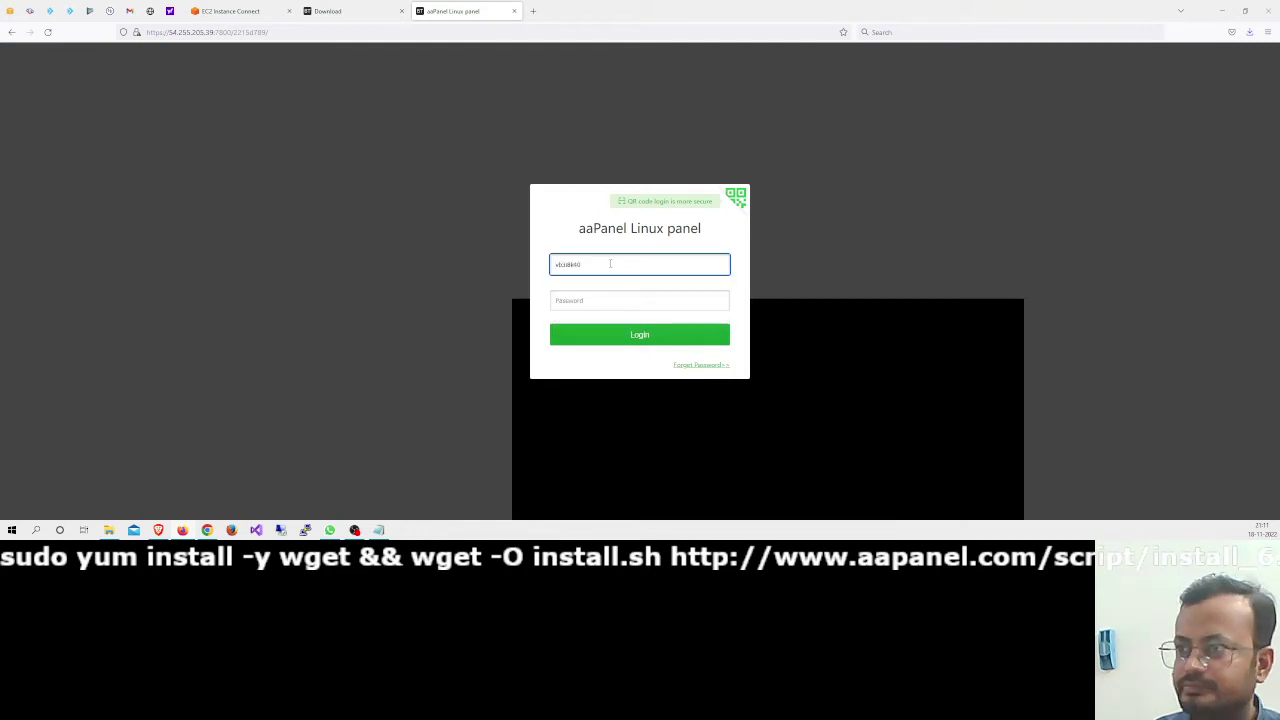
# Copy the generated password from the terminal, enter it as the aaPanel password and log in
pyautogui.click(230, 11)
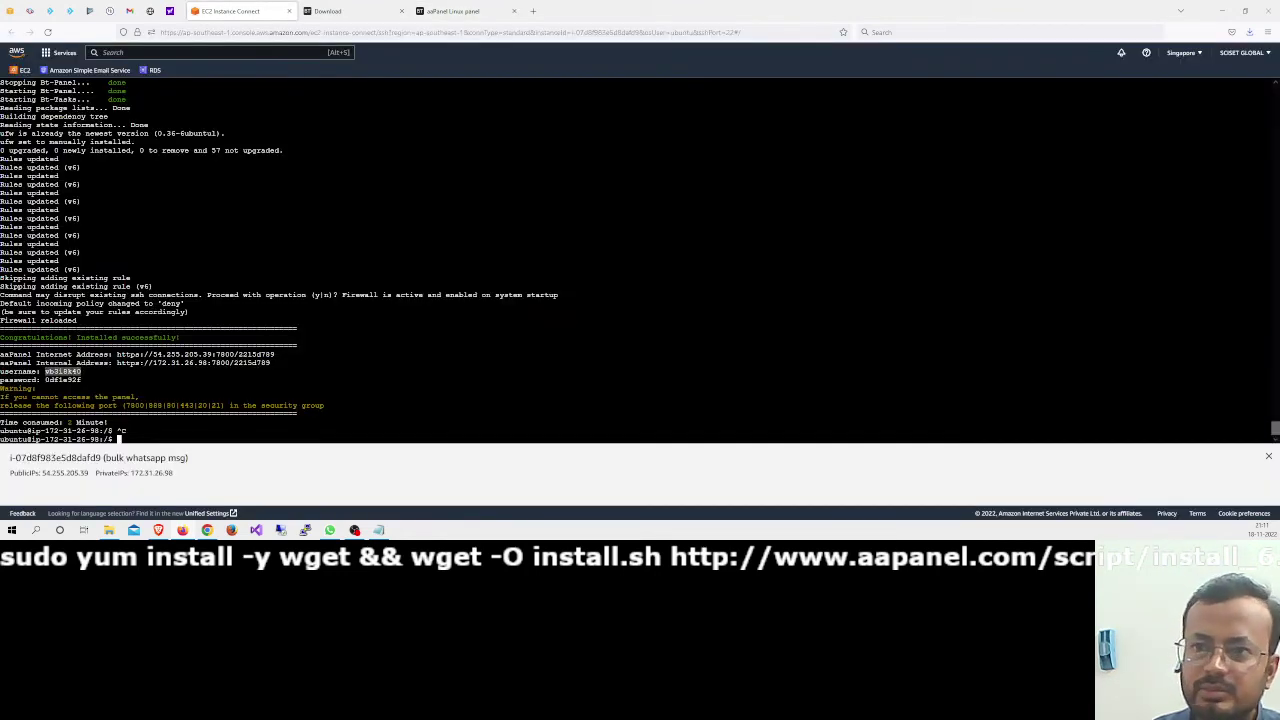
pyautogui.moveTo(44, 379); pyautogui.dragTo(82, 379)
pyautogui.rightClick(82, 380)
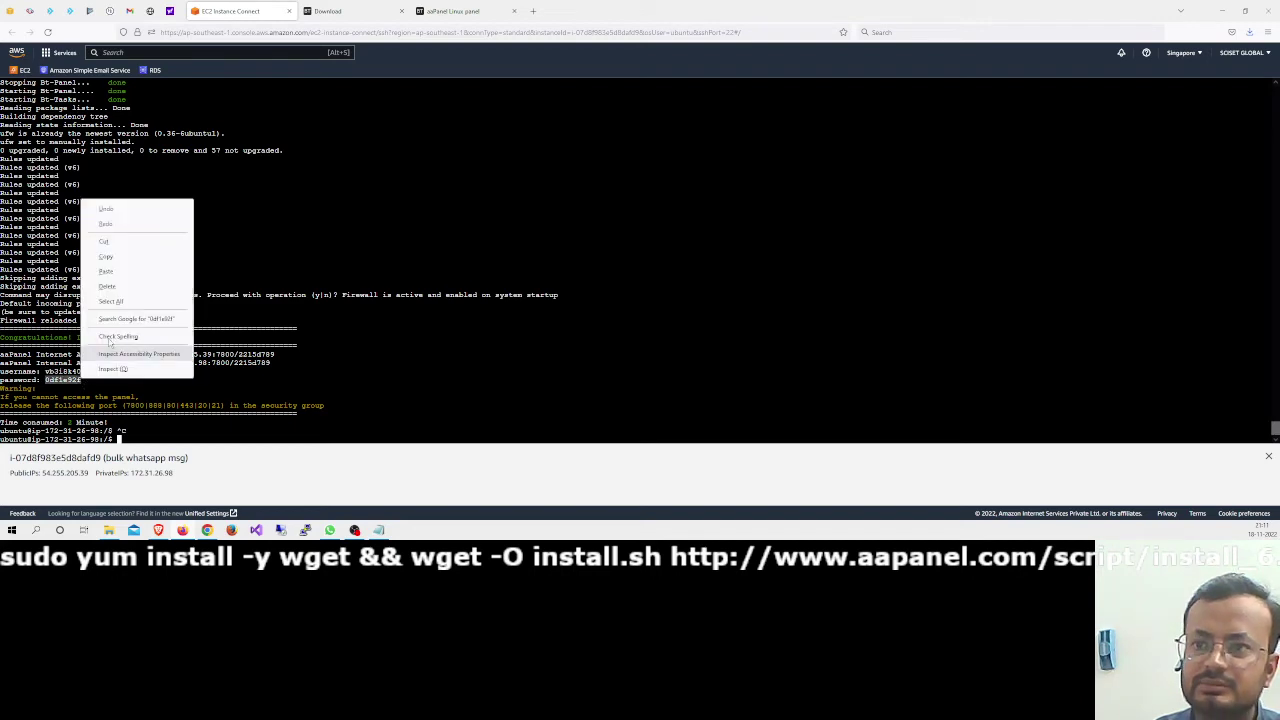
pyautogui.click(120, 262)
pyautogui.click(471, 20)
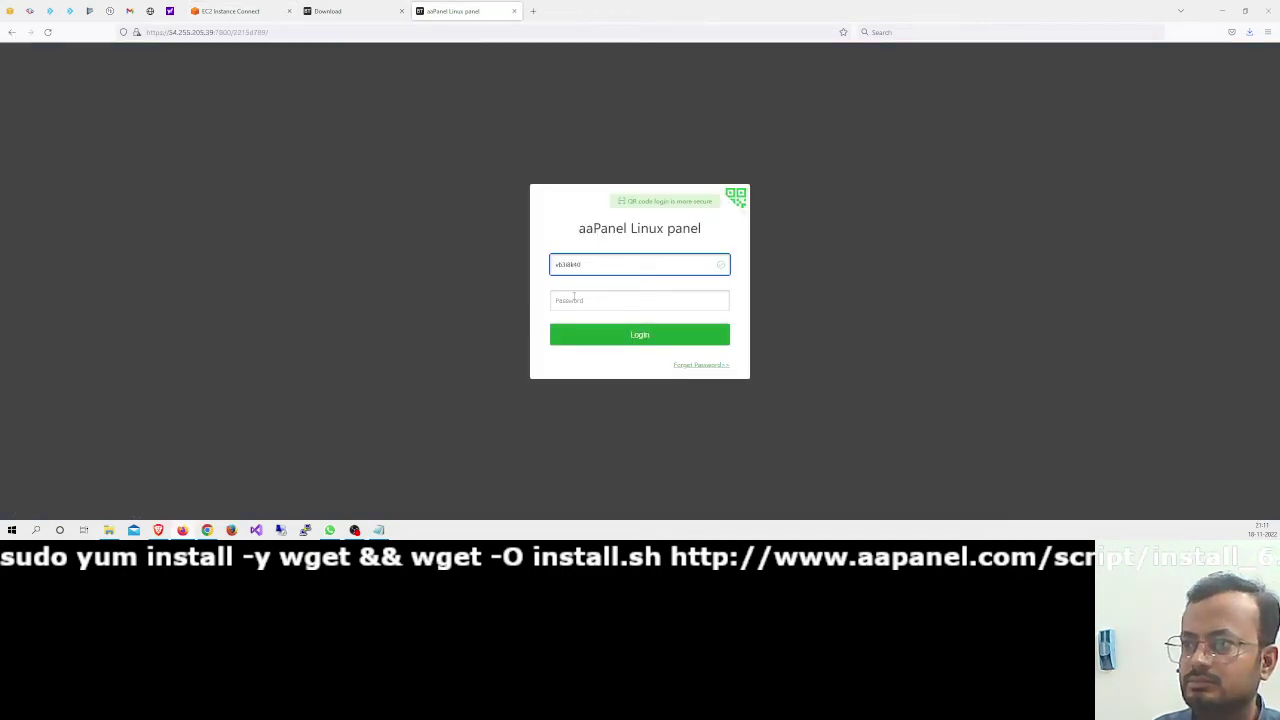
pyautogui.click(580, 300)
pyautogui.hotkey('ctrl', 'v')
pyautogui.click(581, 336)
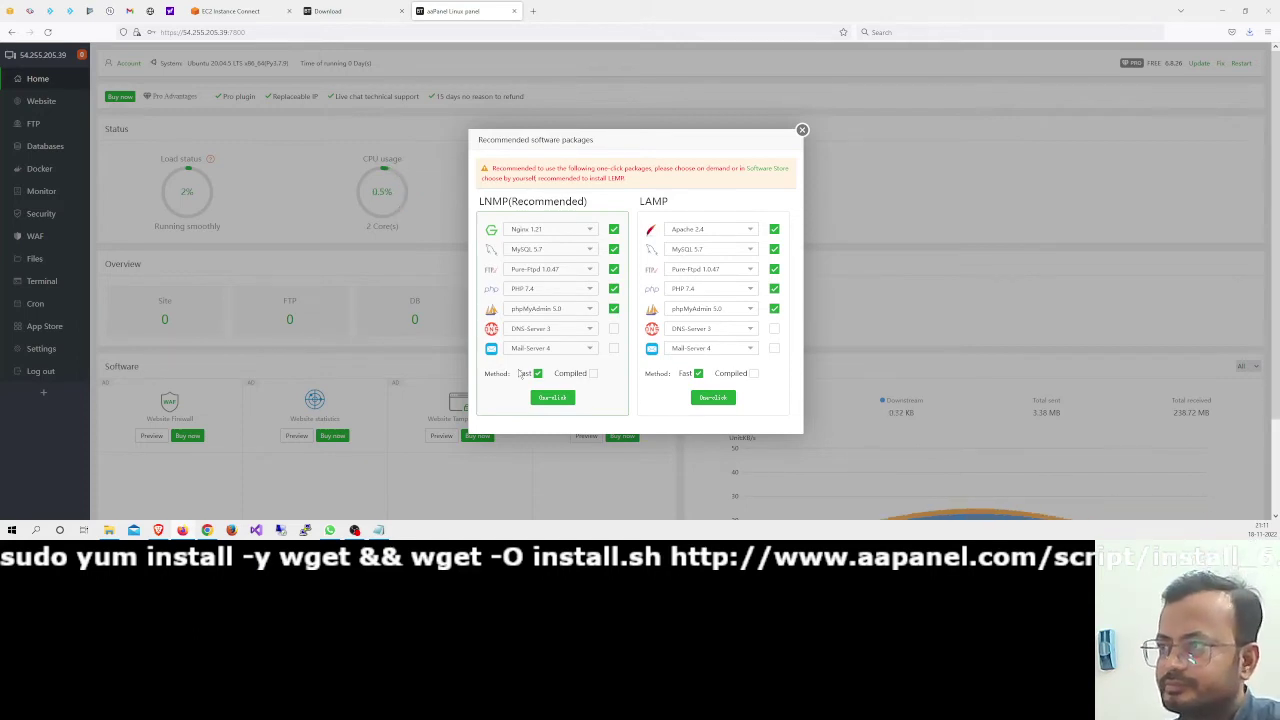
# Copy the aaPanel Internet Address from the terminal output, followed by the username and password lines
pyautogui.click(235, 11)
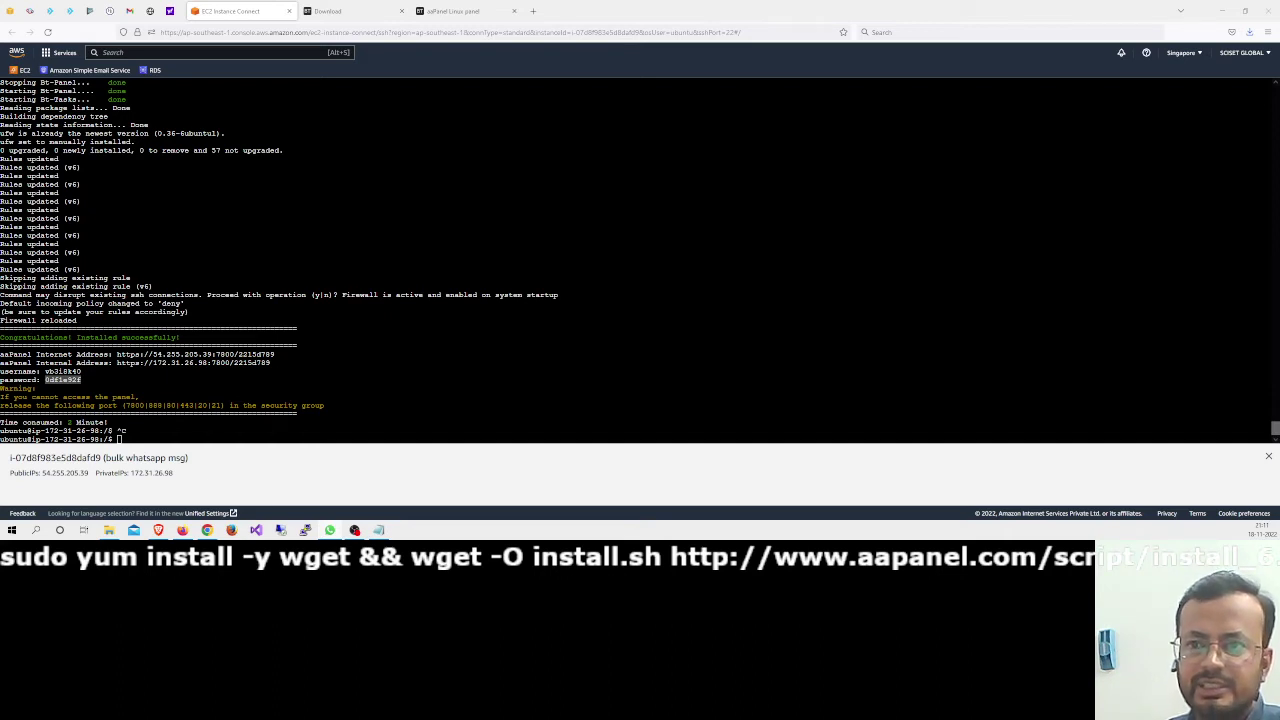
pyautogui.moveTo(117, 355); pyautogui.dragTo(276, 355)
pyautogui.rightClick(272, 356)
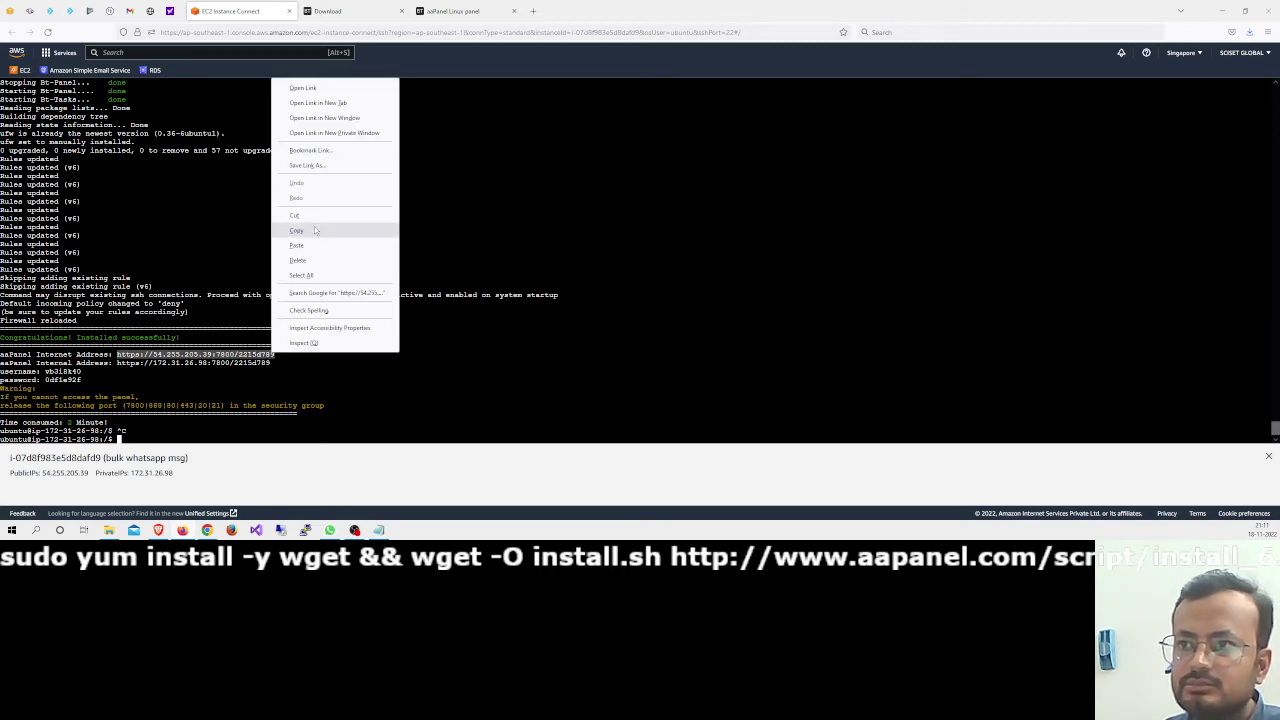
pyautogui.click(316, 230)
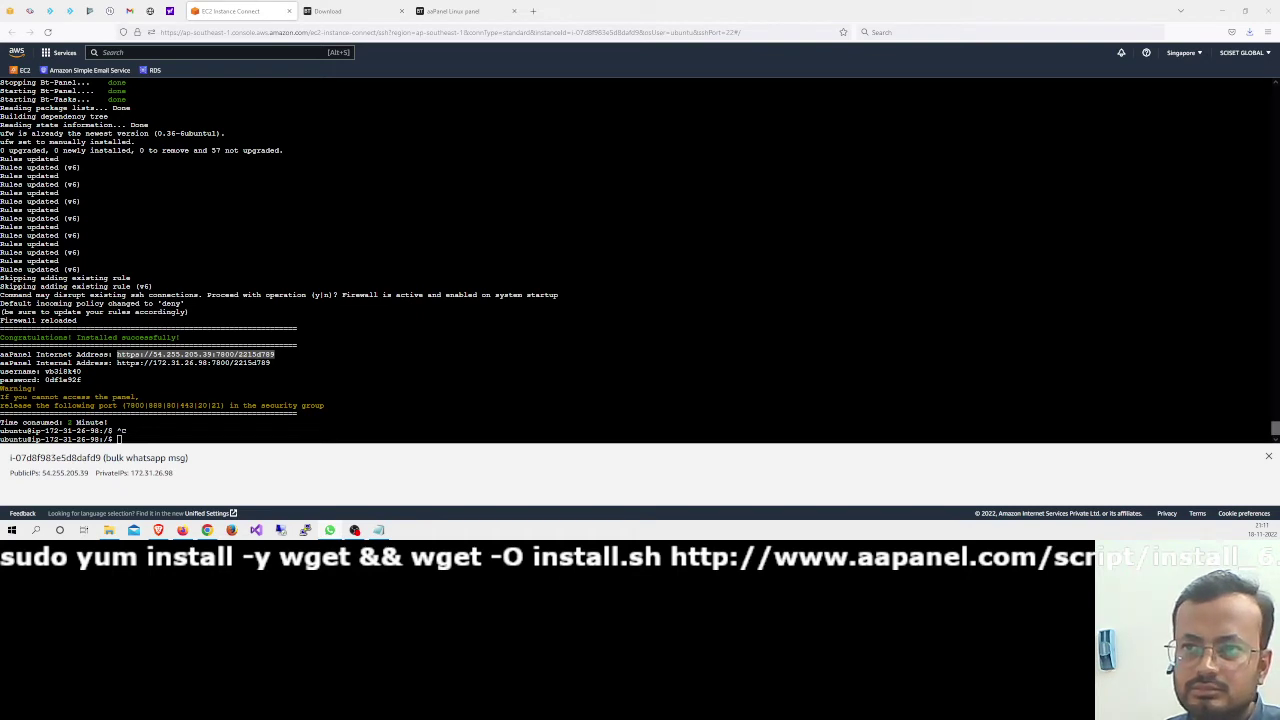
pyautogui.moveTo(2, 370); pyautogui.dragTo(81, 380)
pyautogui.rightClick(74, 378)
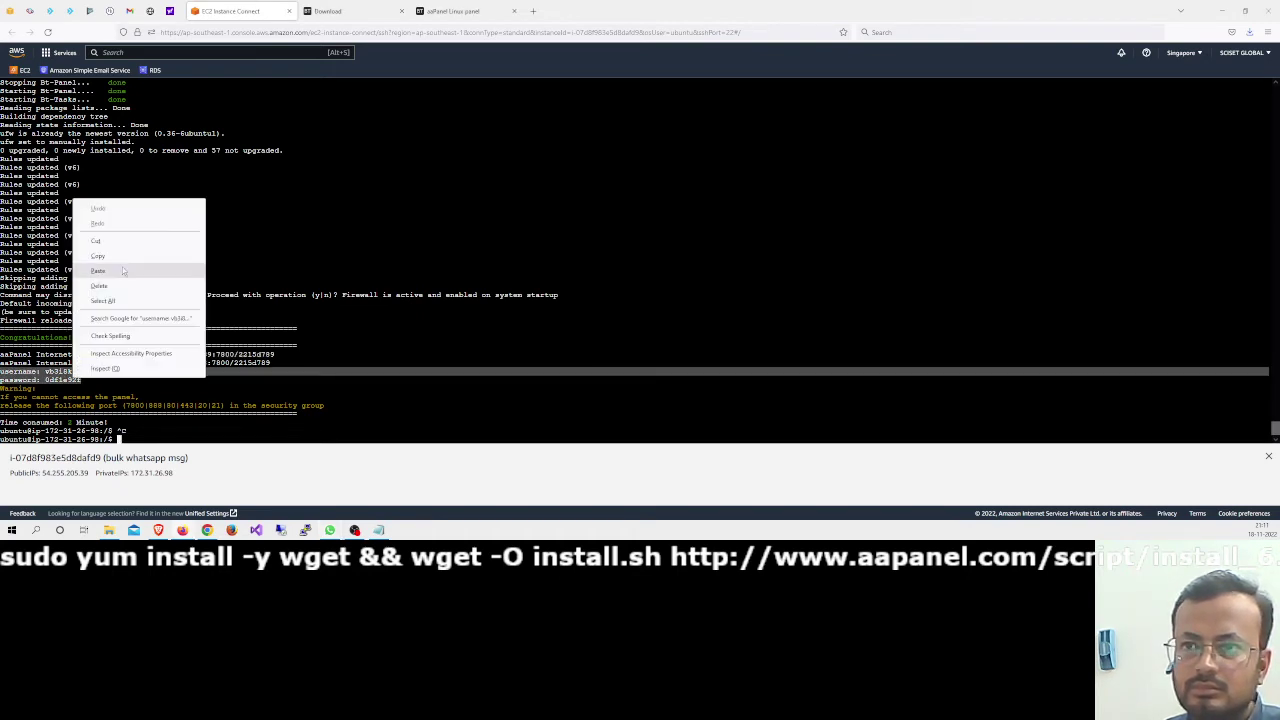
pyautogui.click(125, 257)
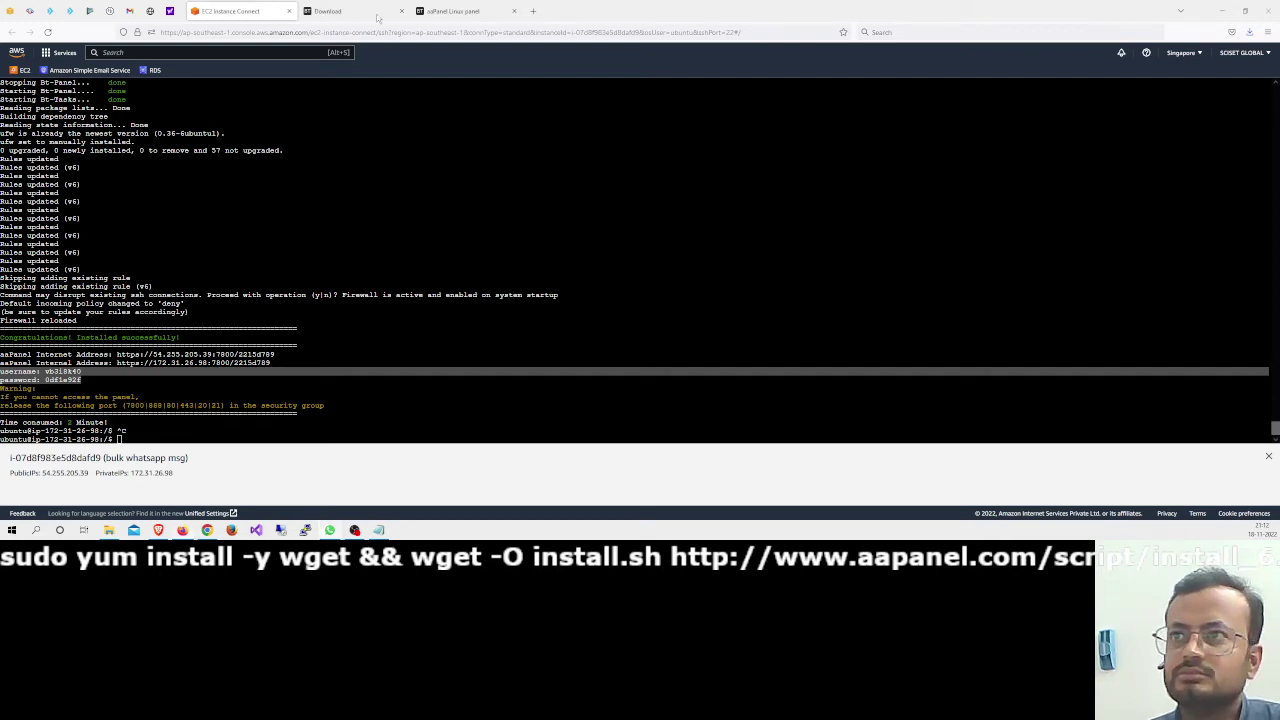
# Copy the whole aaPanel login block from the terminal, including both panel addresses, the username and the password
pyautogui.click(455, 12)
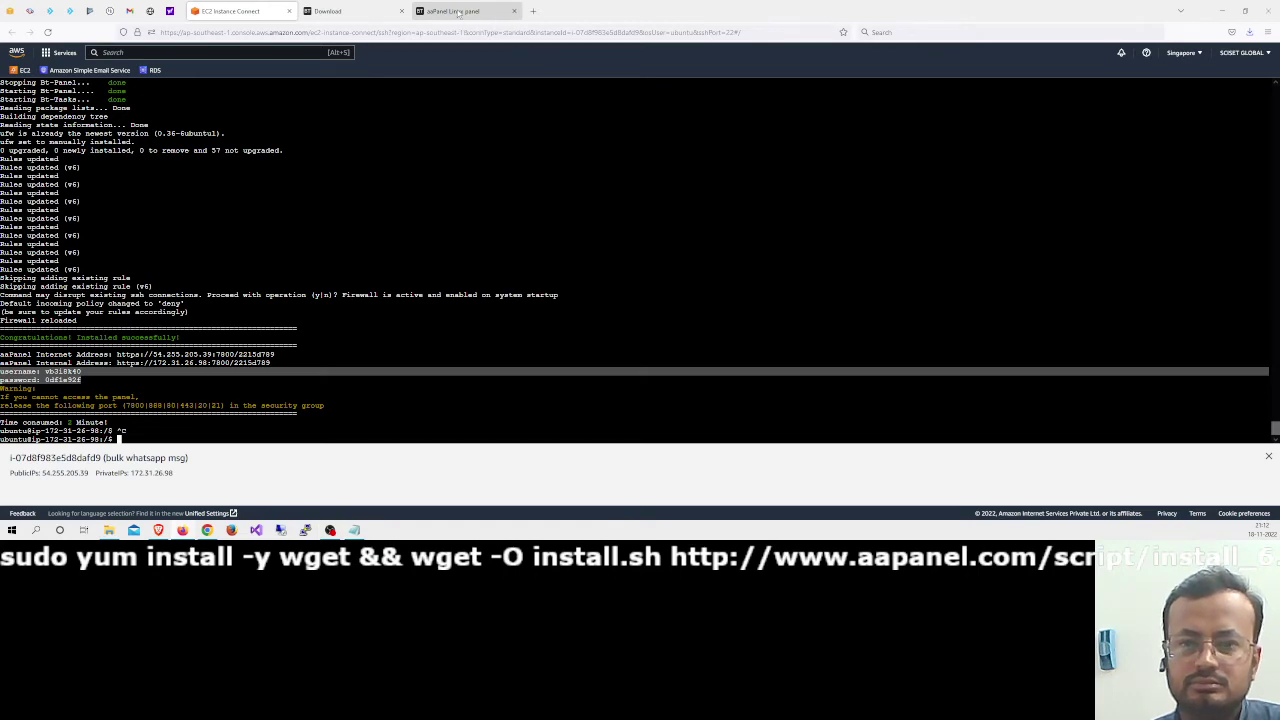
pyautogui.click(238, 11)
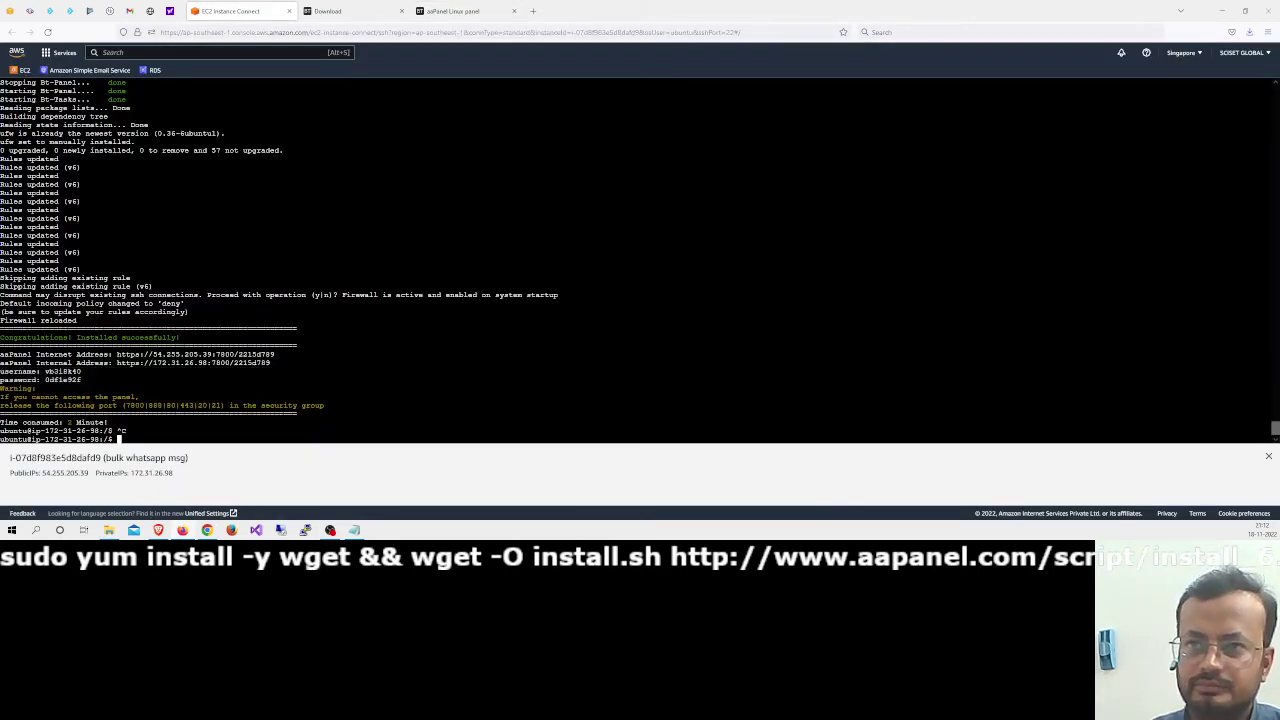
pyautogui.moveTo(1, 354); pyautogui.dragTo(108, 380)
pyautogui.rightClick(98, 380)
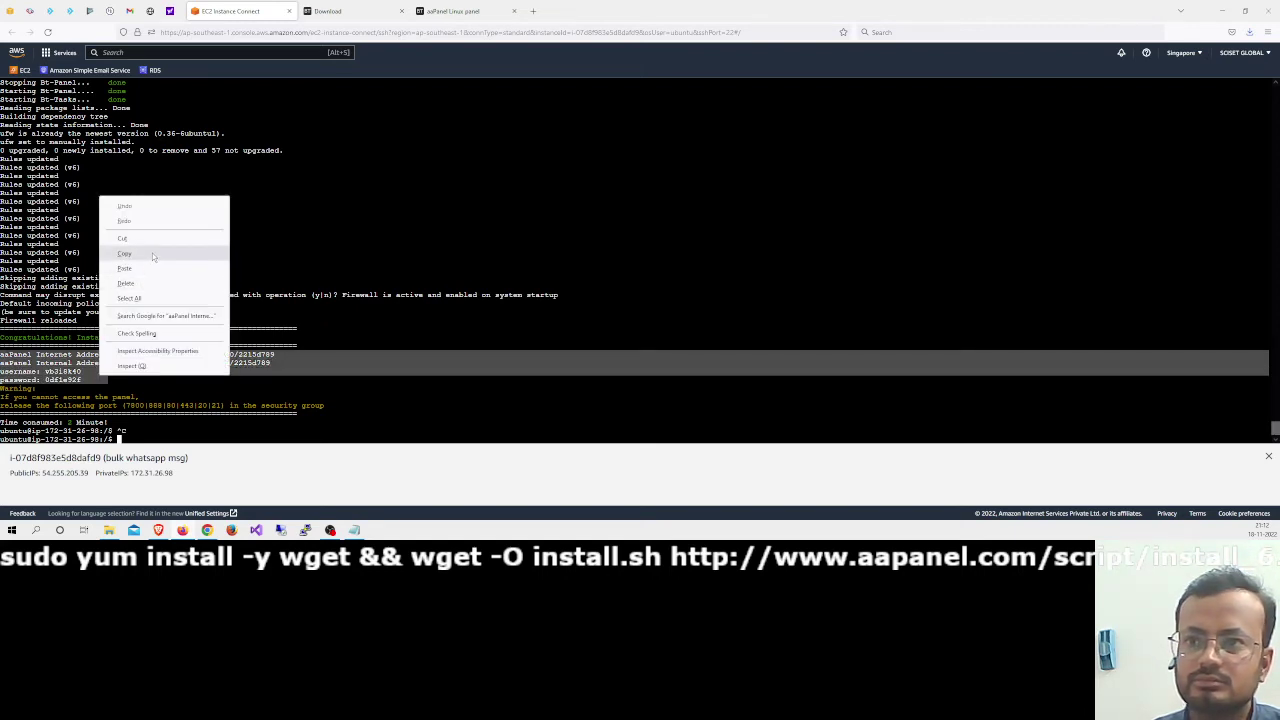
pyautogui.click(120, 251)
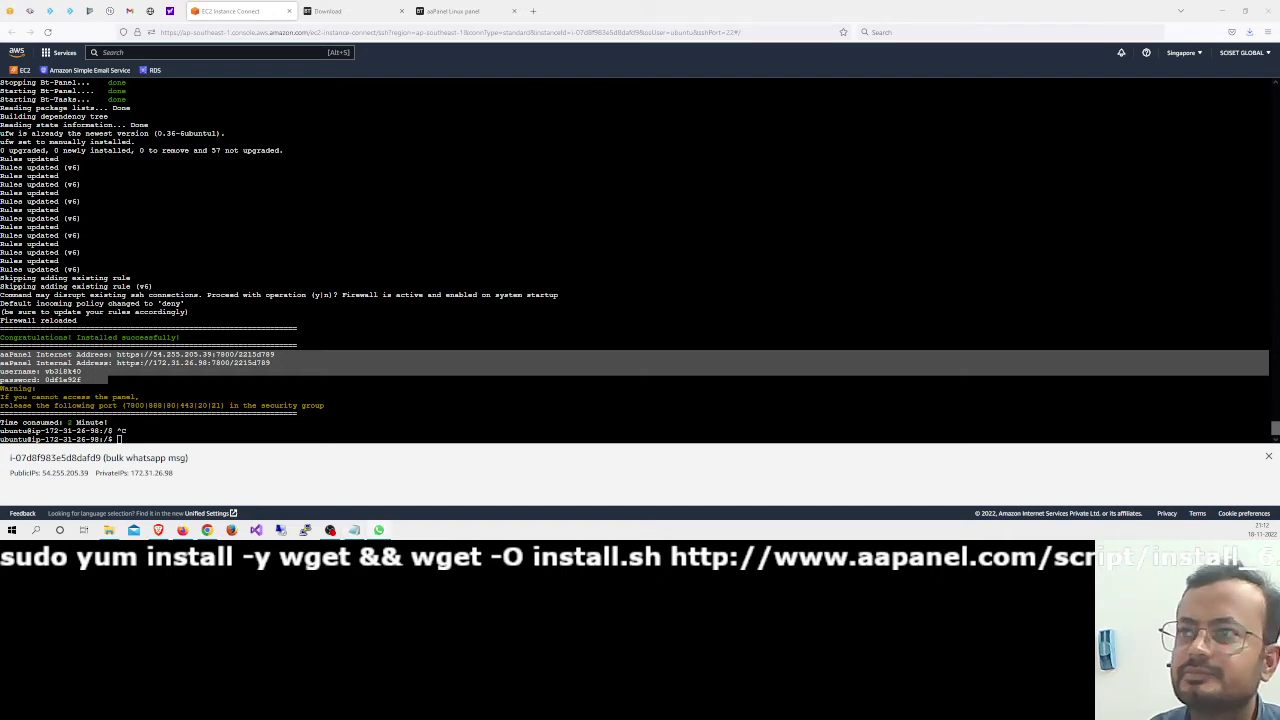
# Review the available Nginx and MySQL versions for the LNMP package in aaPanel's recommended software packages
pyautogui.click(453, 11)
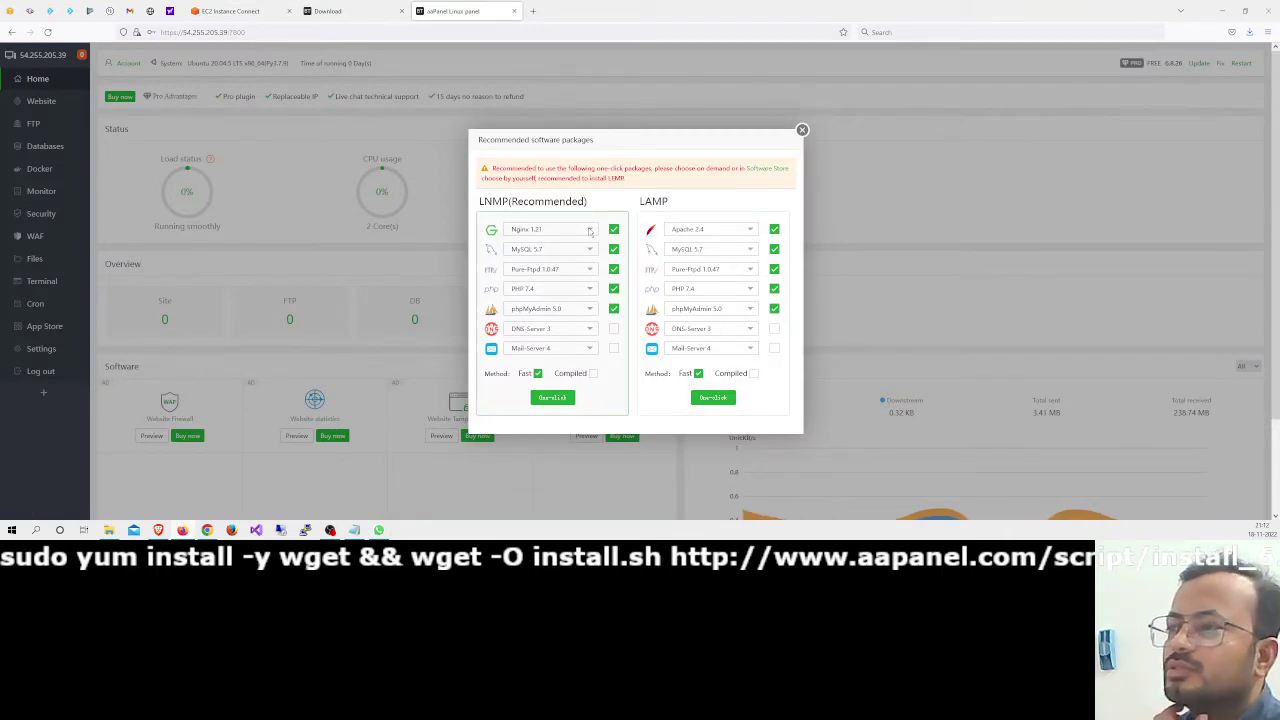
pyautogui.click(589, 231)
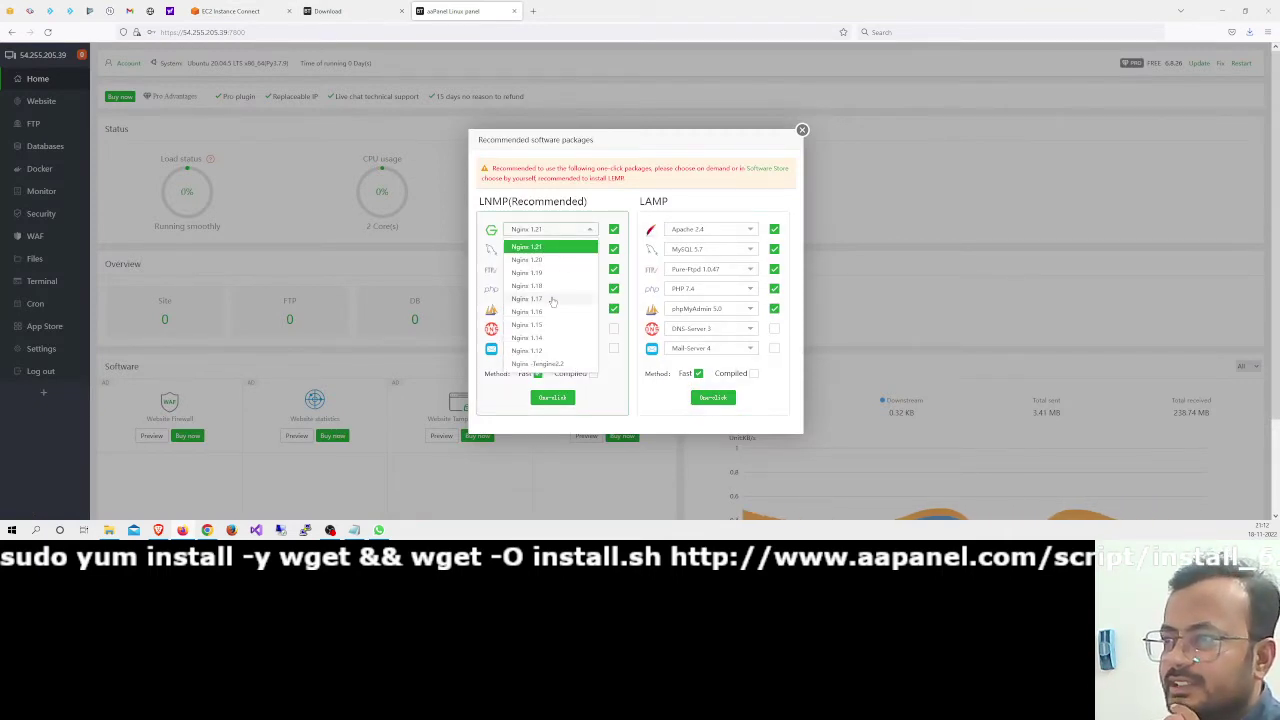
pyautogui.scroll(-1, 550, 290)
pyautogui.scroll(1, 553, 302)
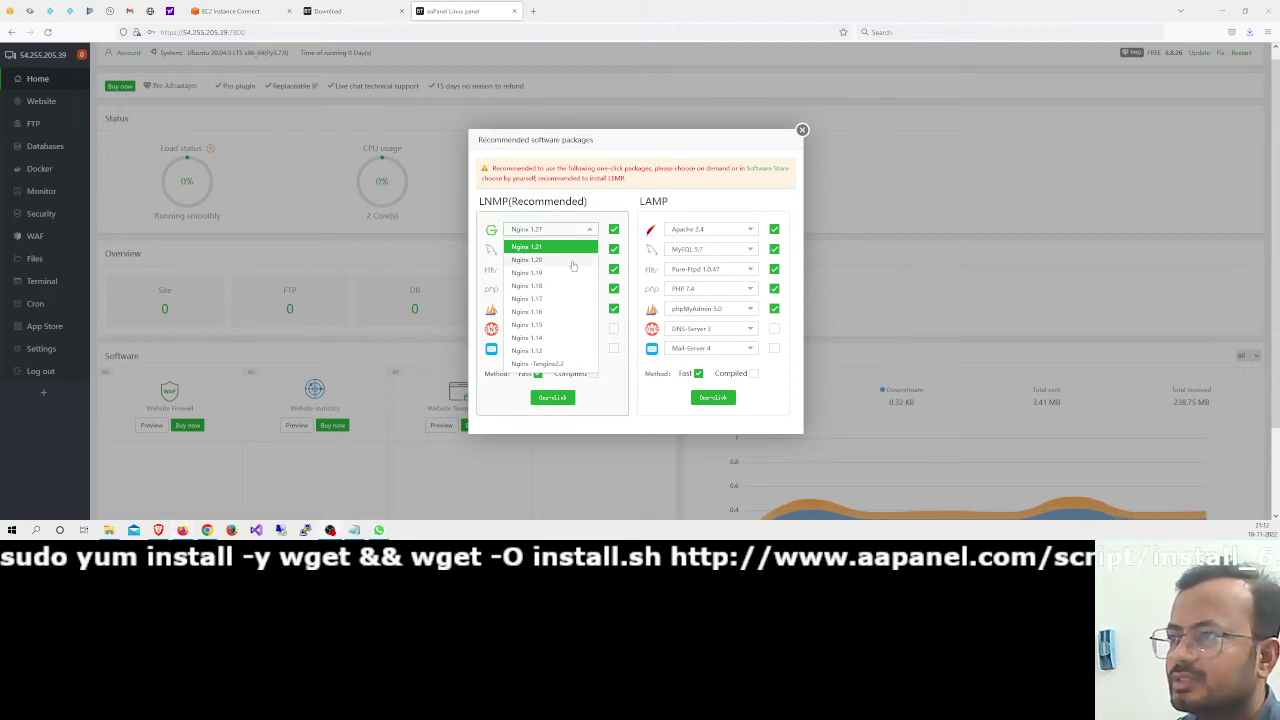
pyautogui.click(615, 216)
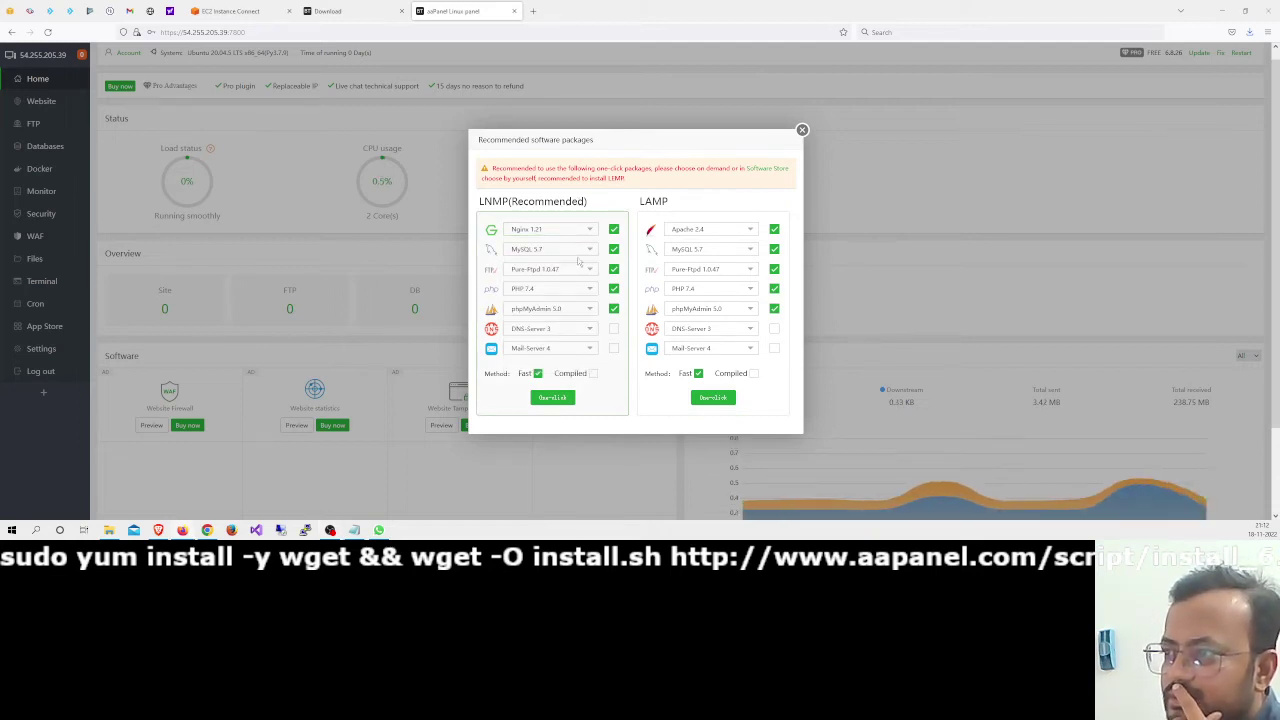
pyautogui.click(536, 252)
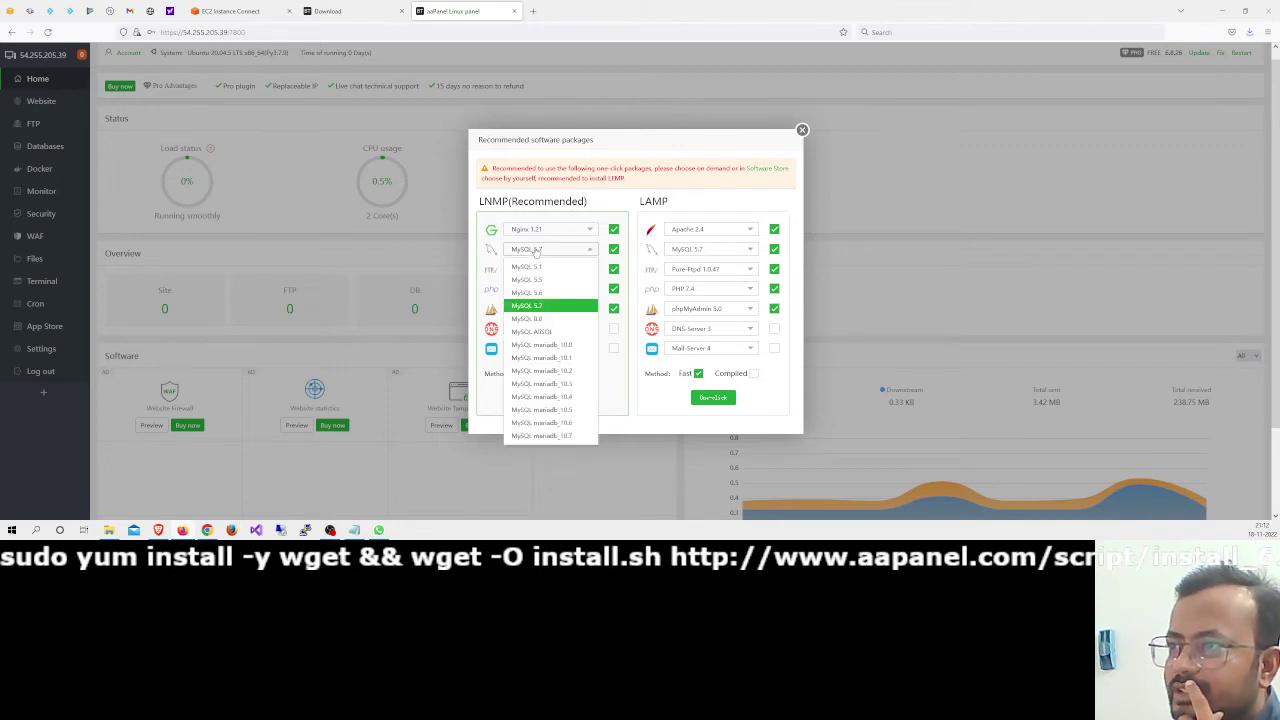
pyautogui.click(537, 252)
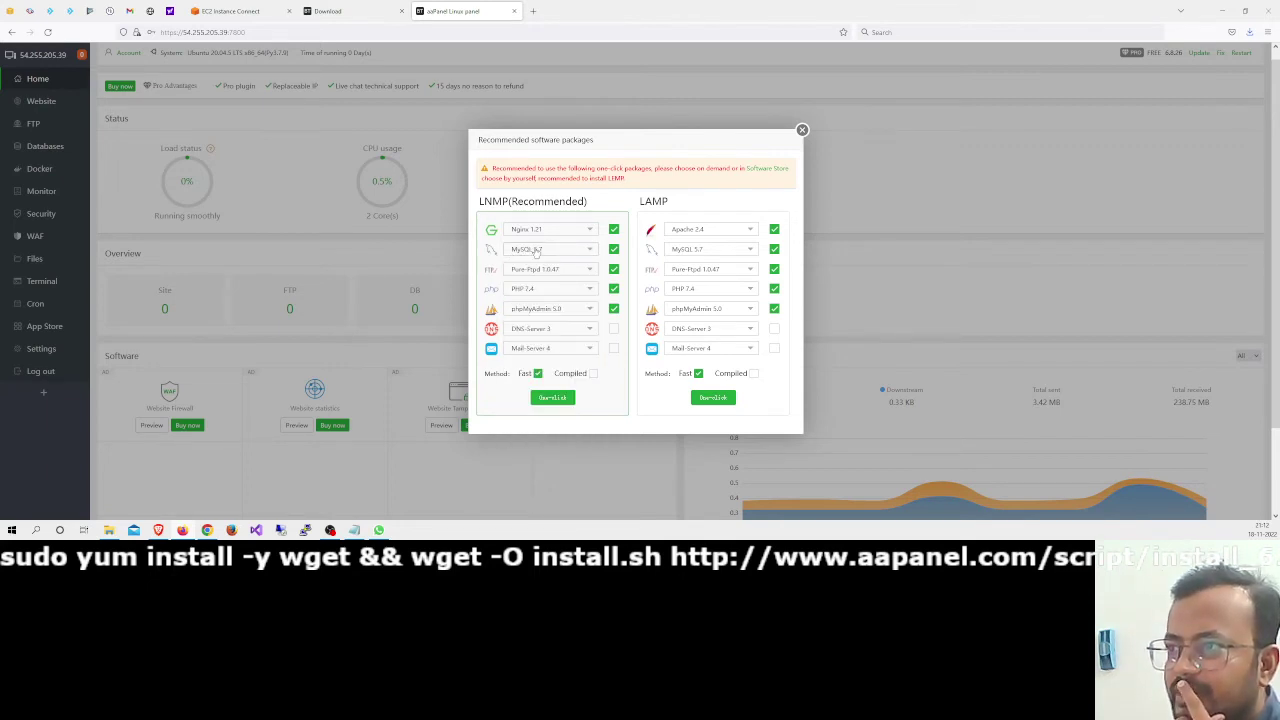
# Review the available MySQL, Pure-Ftpd, PHP and DNS-Server versions for the LNMP package
pyautogui.click(537, 252)
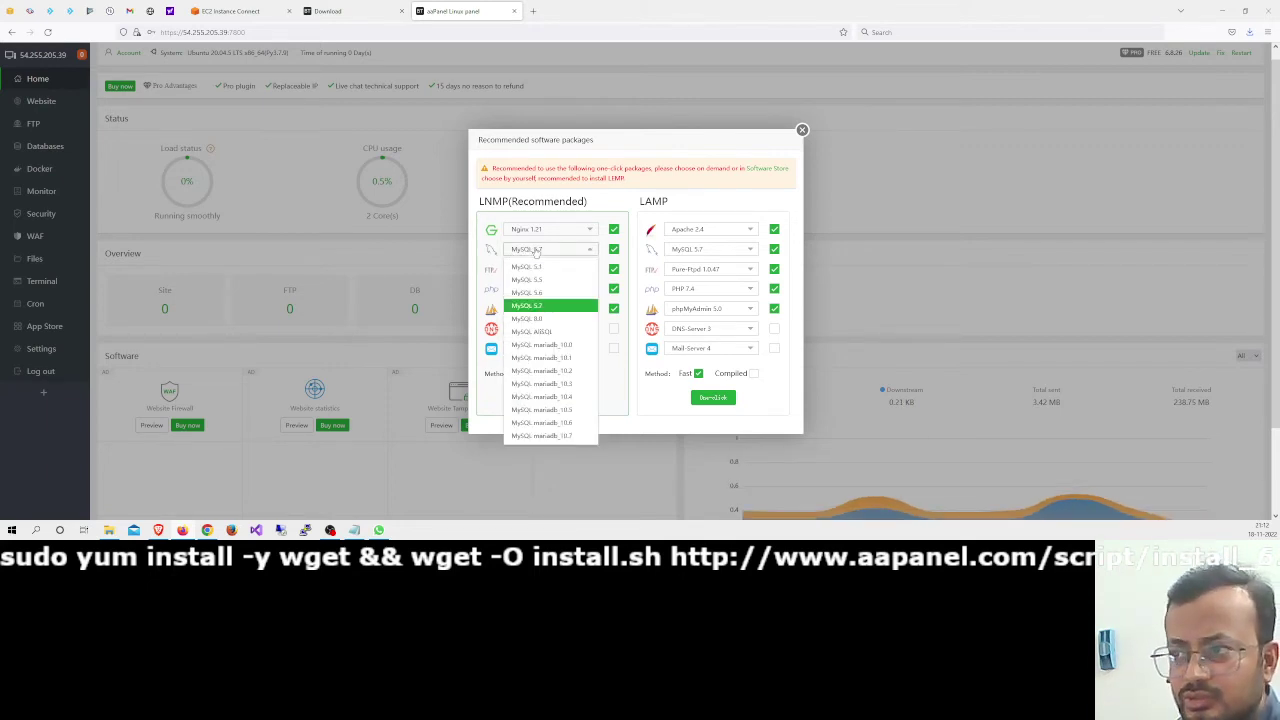
pyautogui.click(537, 252)
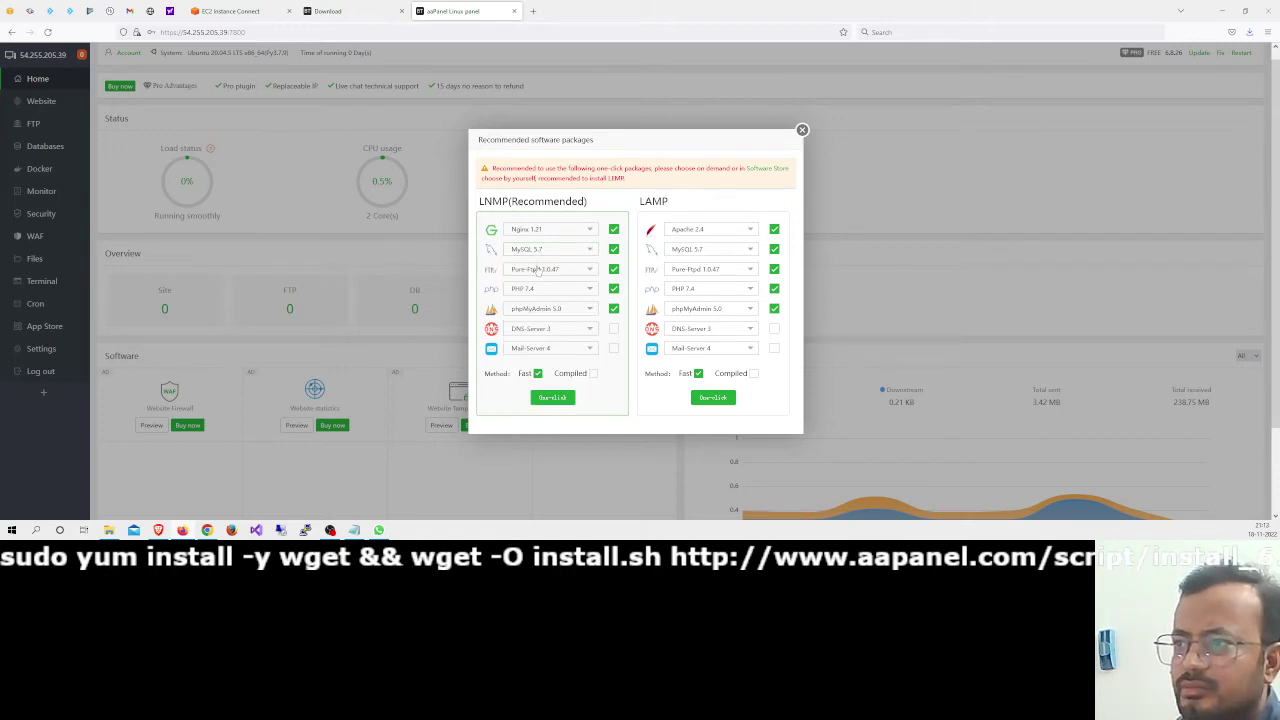
pyautogui.click(538, 272)
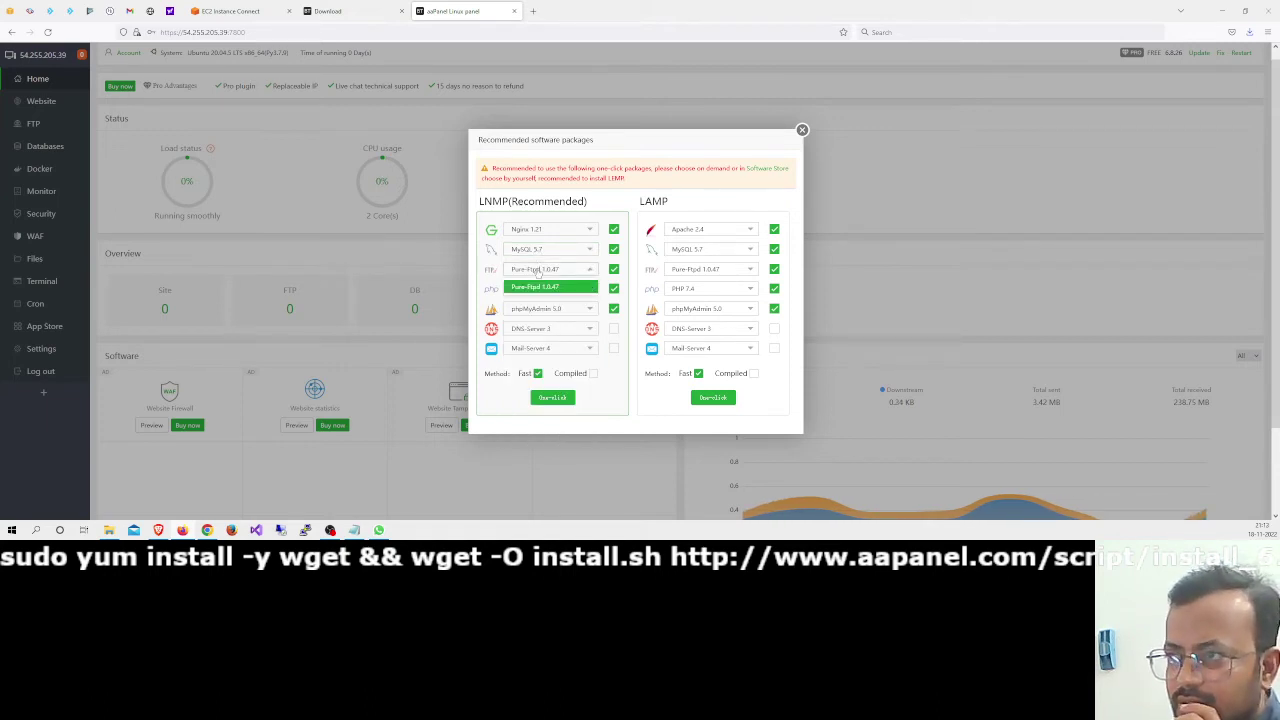
pyautogui.click(538, 272)
pyautogui.click(528, 290)
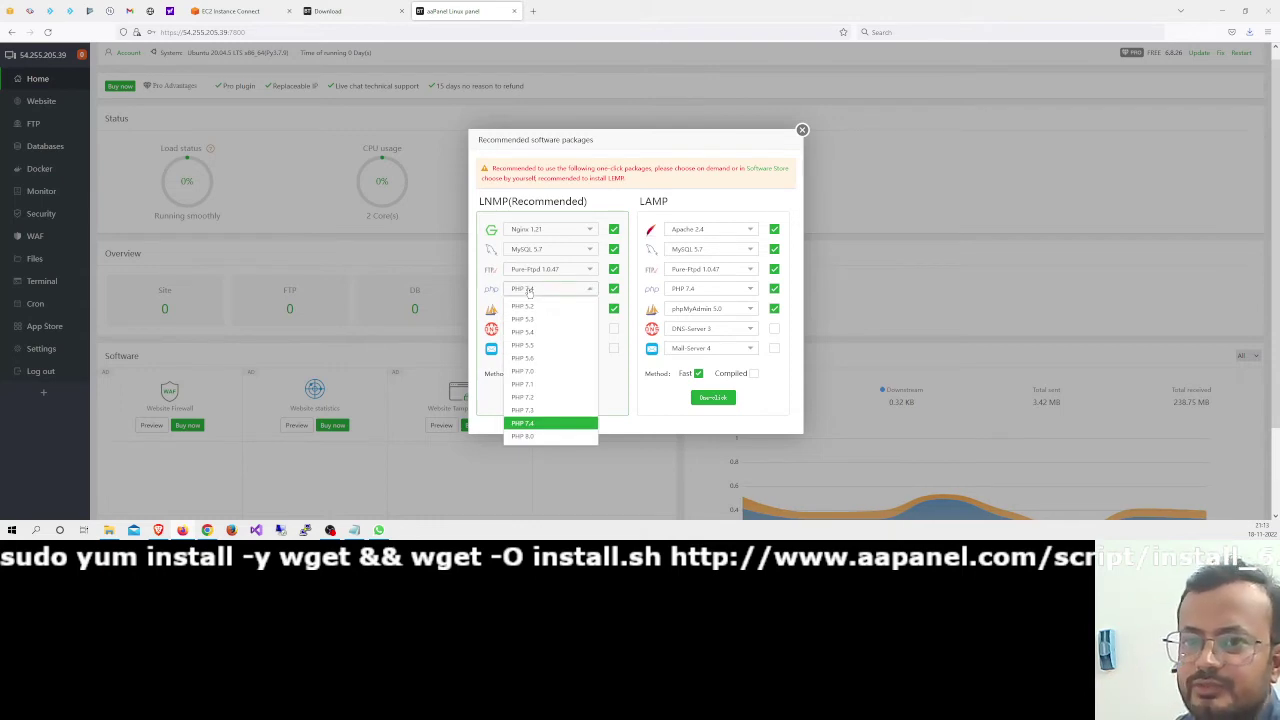
pyautogui.click(528, 290)
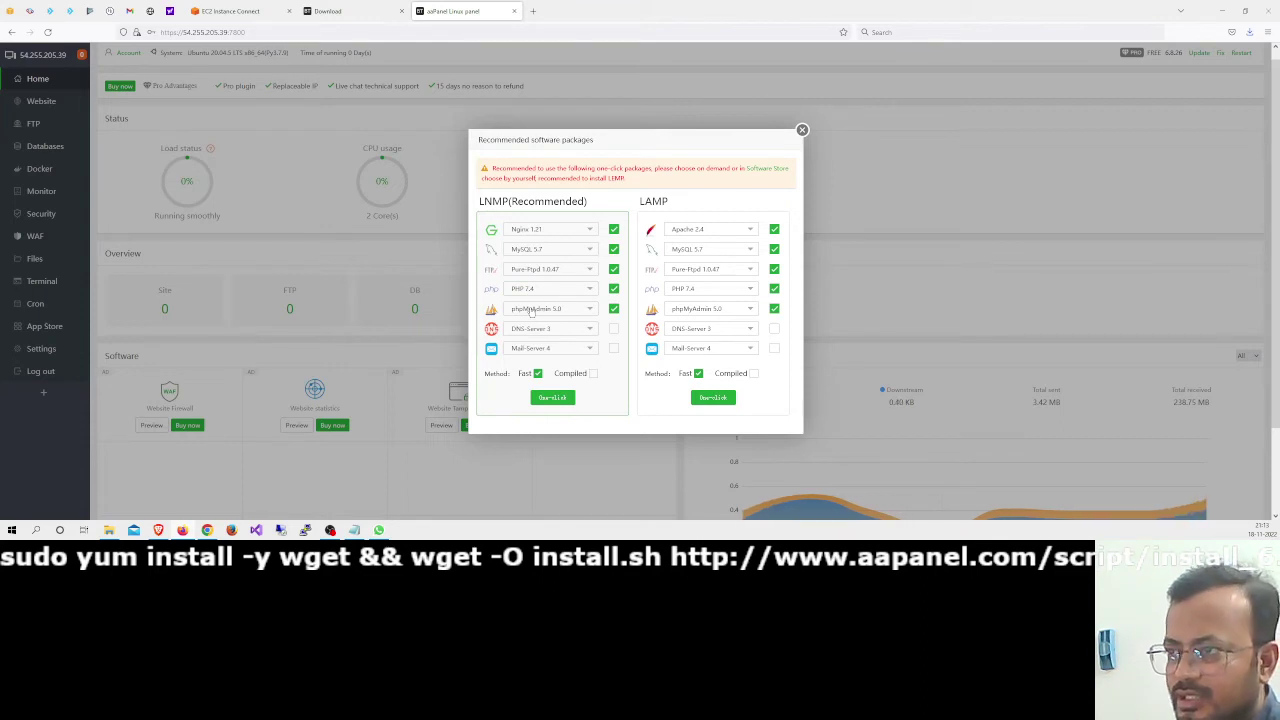
pyautogui.click(537, 330)
pyautogui.click(537, 333)
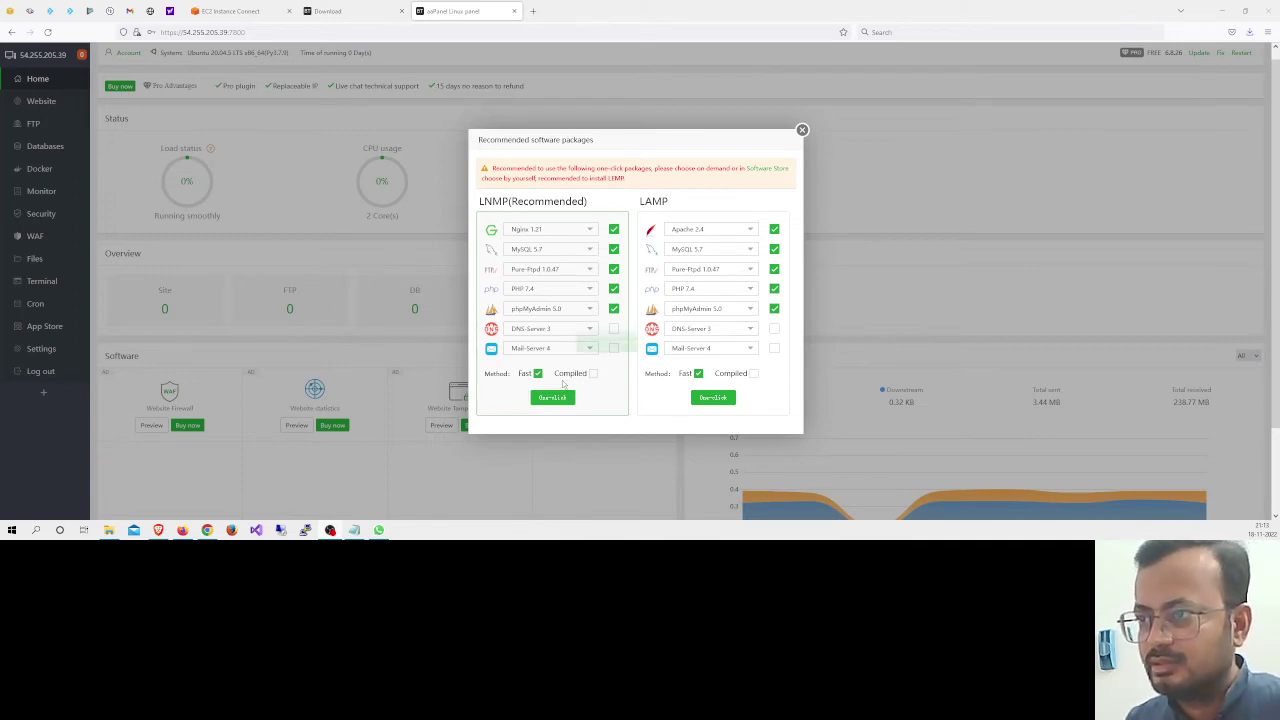
# Start the one-click installation of the LNMP package using the Fast method
pyautogui.moveTo(564, 382)
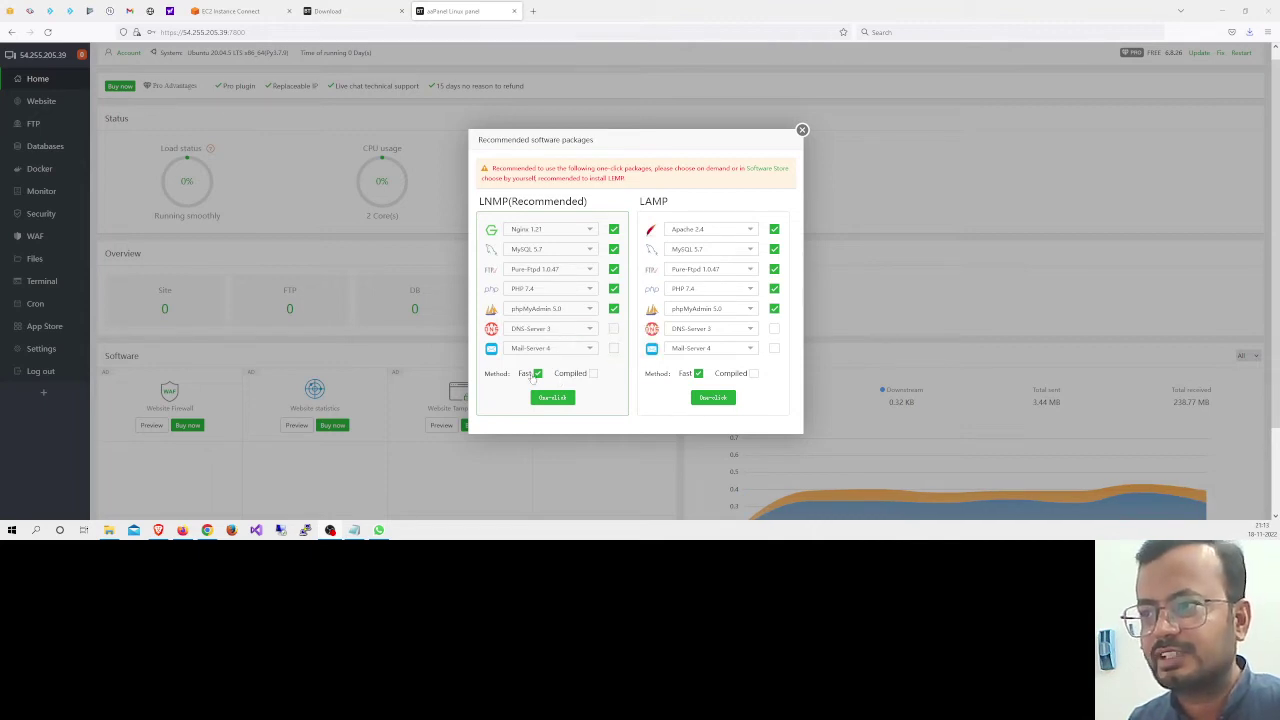
pyautogui.click(552, 397)
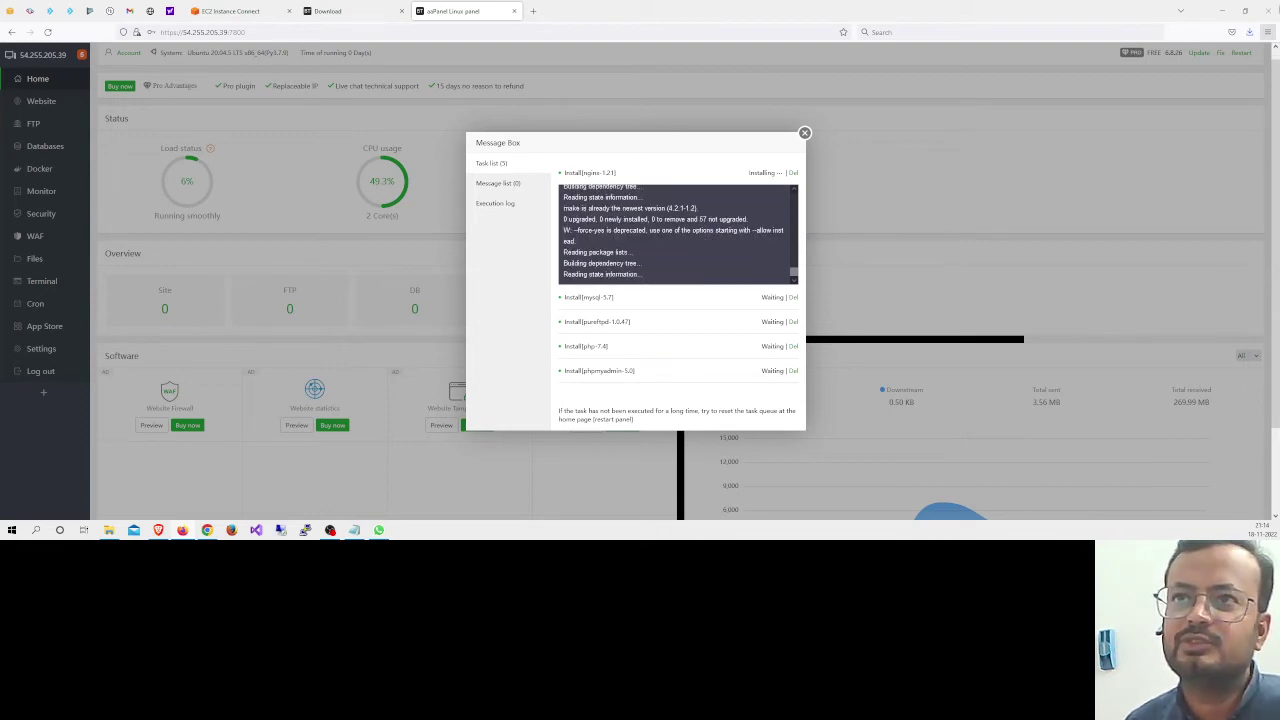
# Look over the "bulk whatsapp msg" instance, the volumes and the Elastic IP addresses in the EC2 console
pyautogui.click(230, 11)
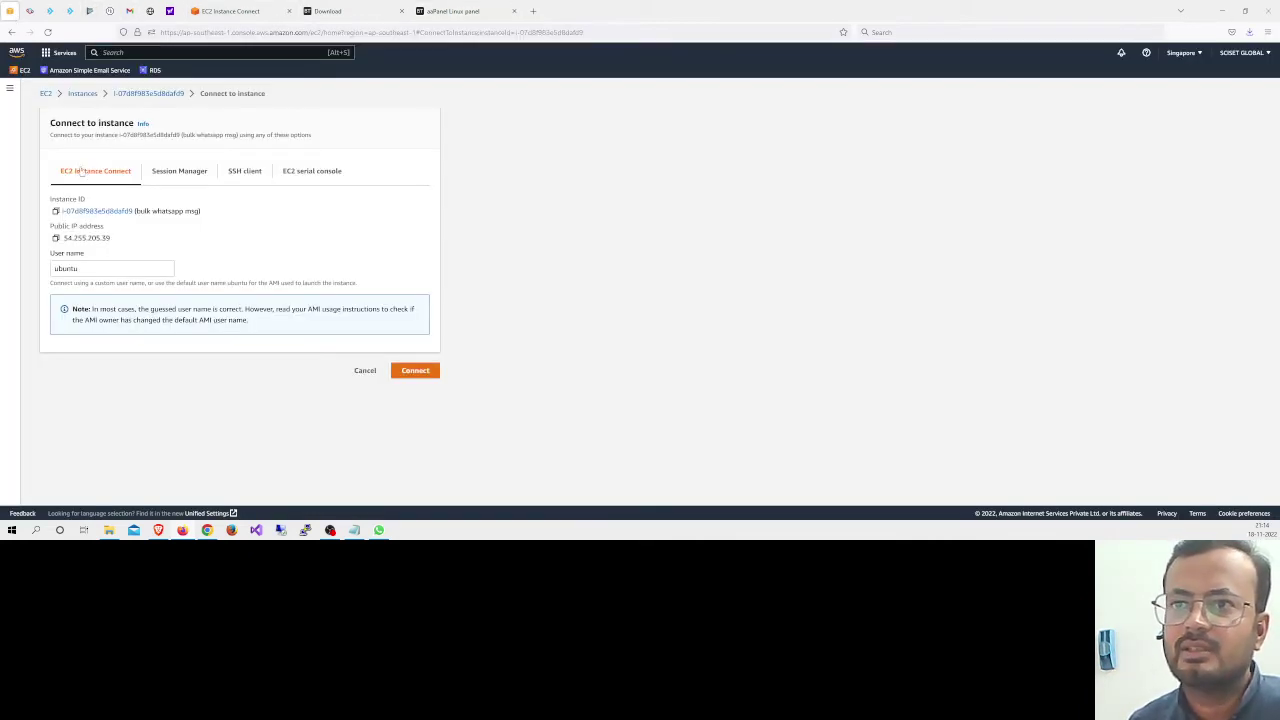
pyautogui.click(80, 95)
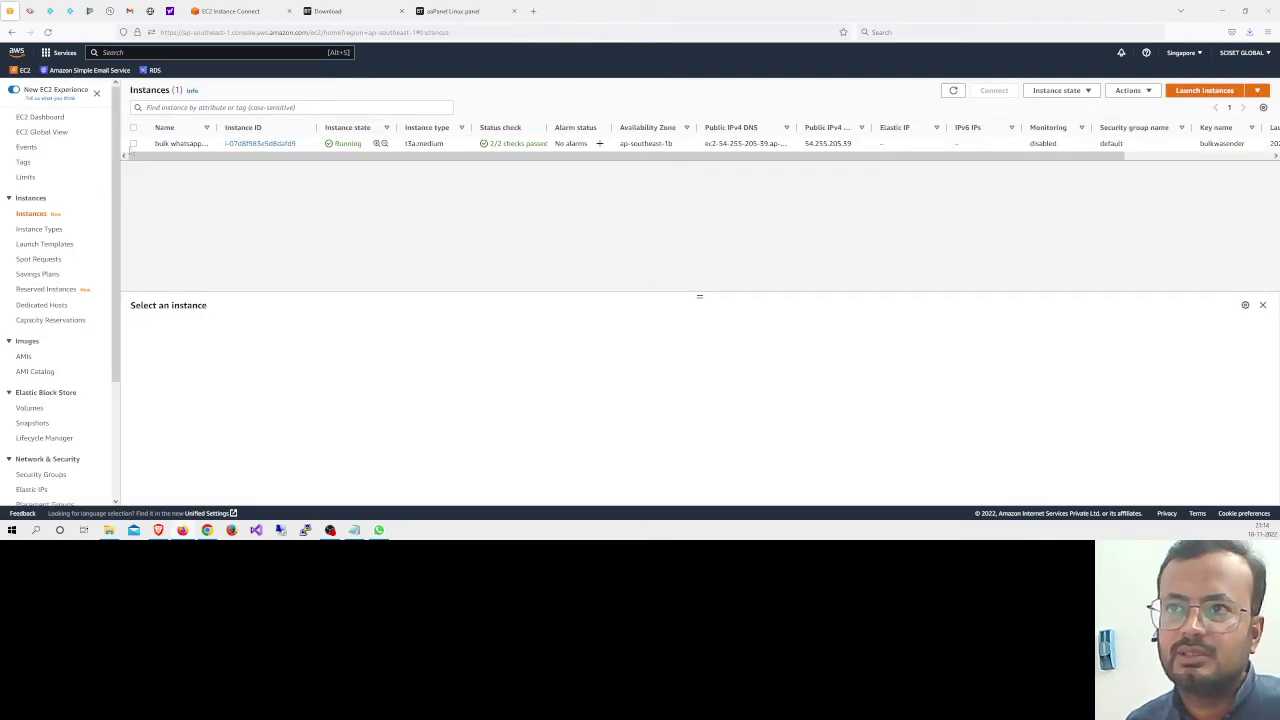
pyautogui.click(133, 144)
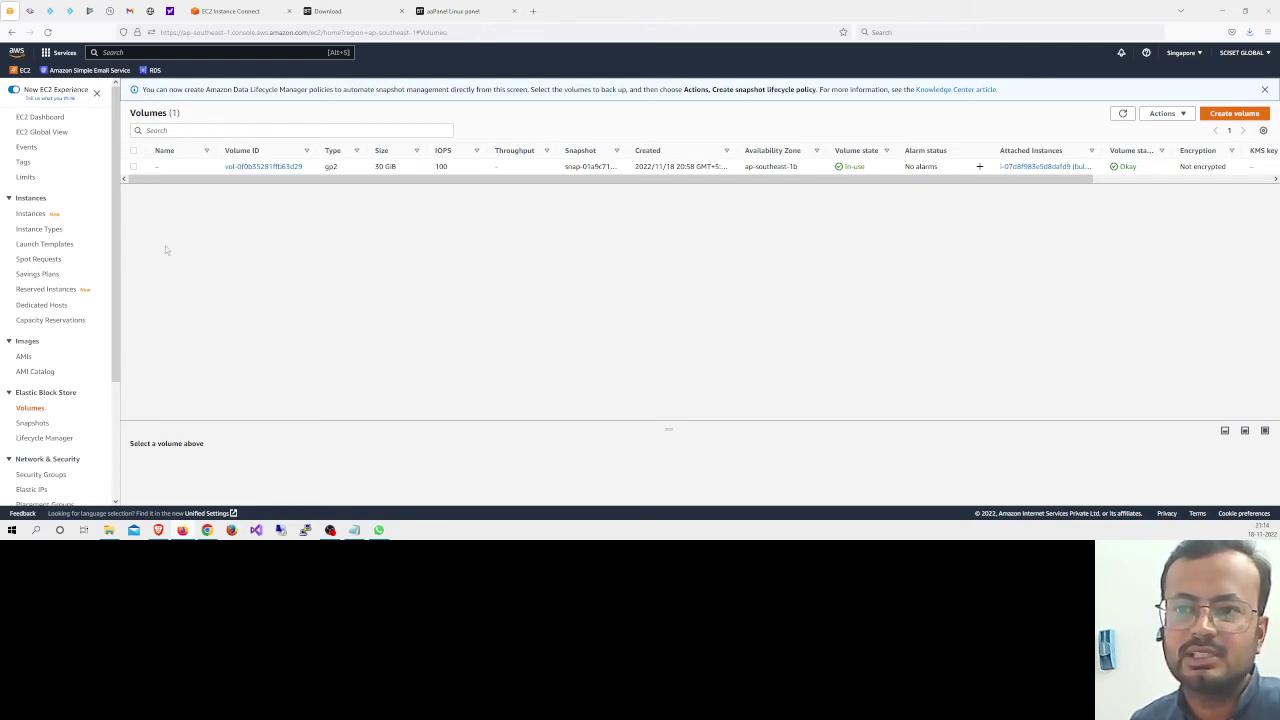
pyautogui.scroll(-3, 55, 252)
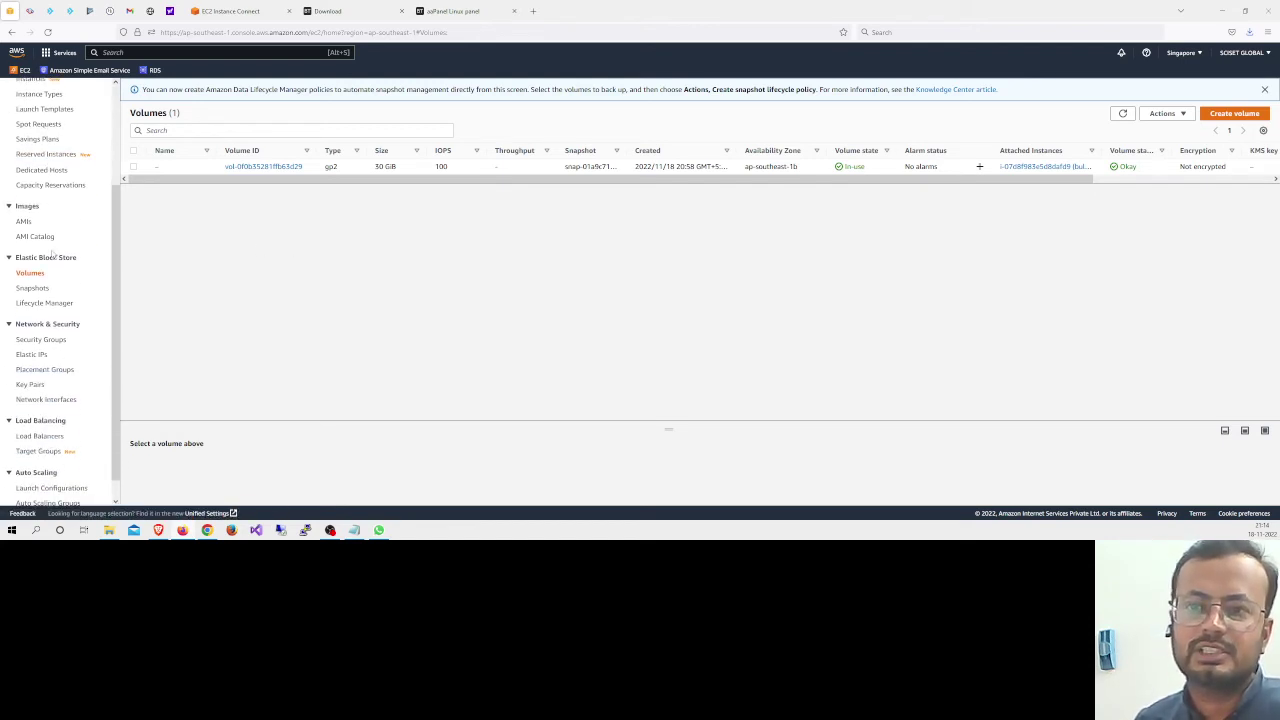
pyautogui.click(32, 354)
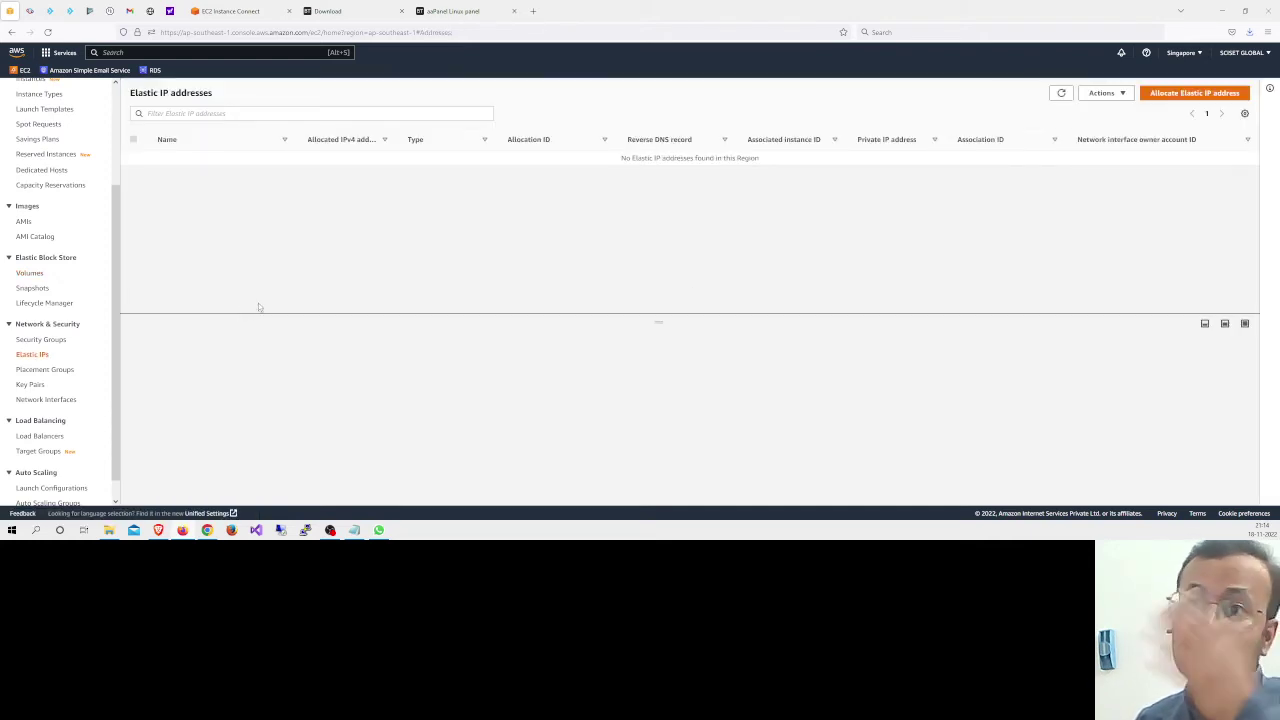
# Try to create a snapshot lifecycle policy for the 30 GiB volume attached to the instance
pyautogui.click(29, 273)
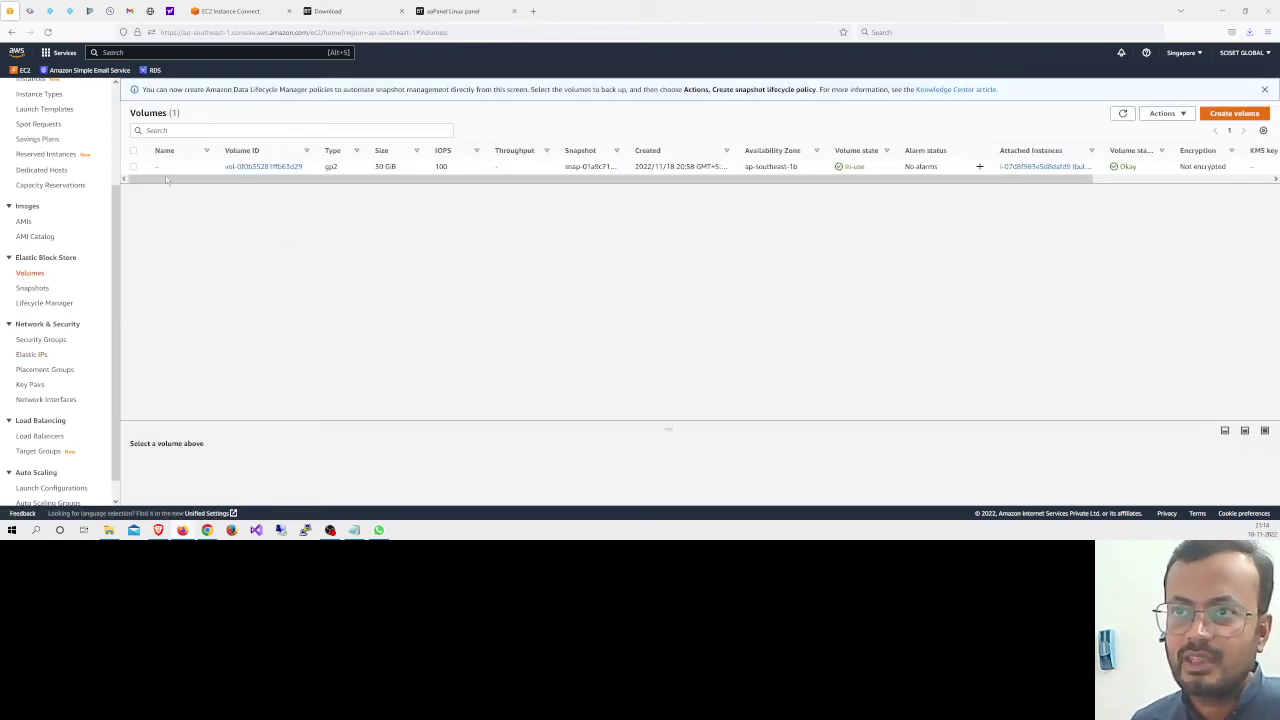
pyautogui.click(133, 167)
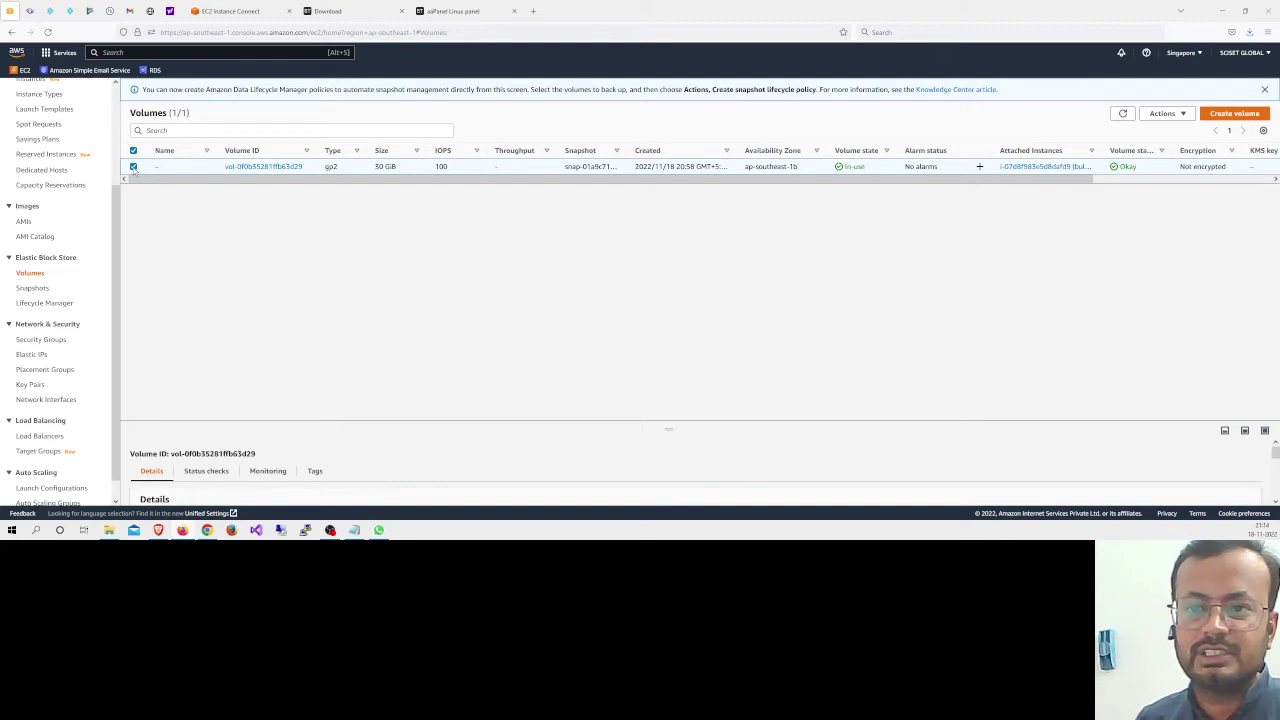
pyautogui.click(1164, 113)
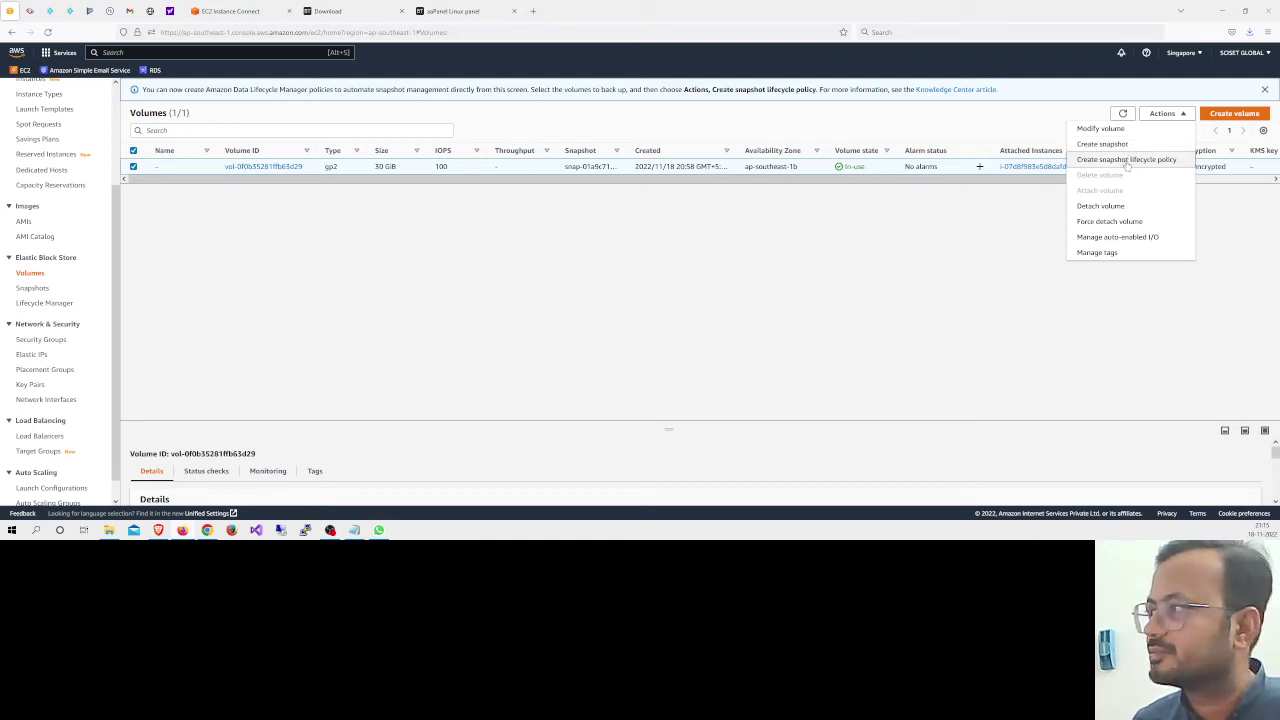
pyautogui.click(1127, 160)
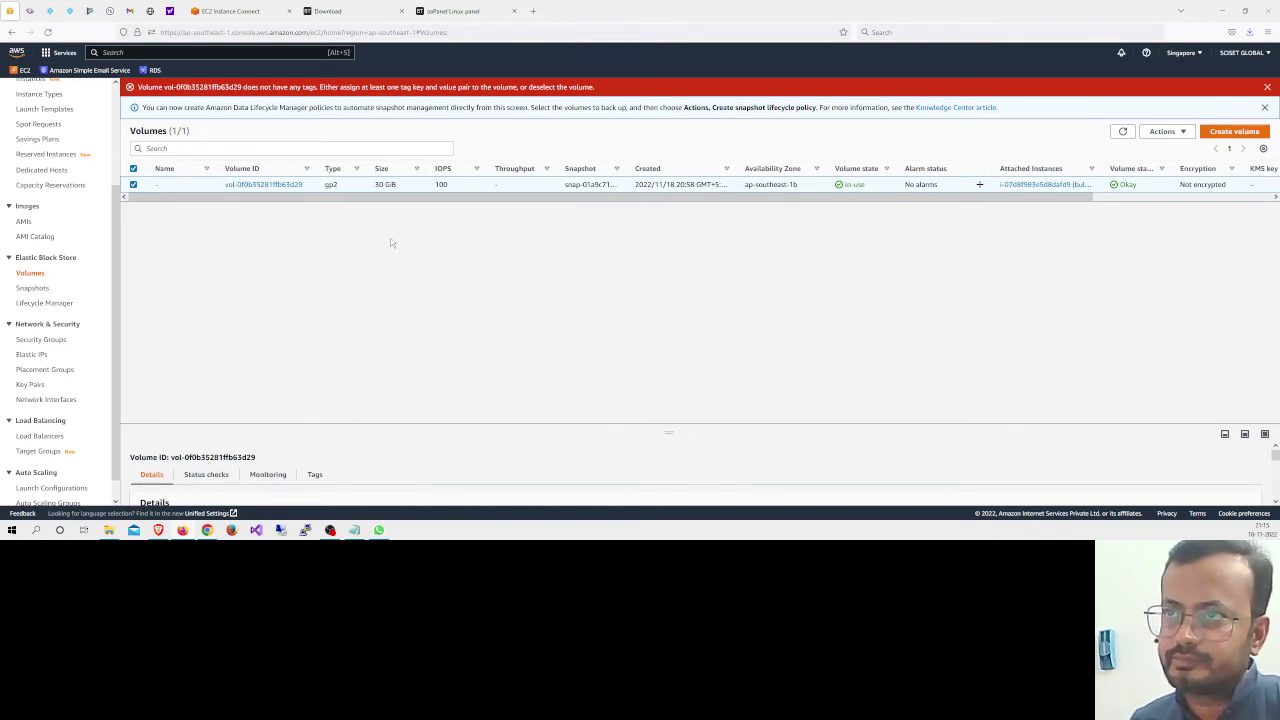
# Return to the EC2 instances list and examine the storage details of the "bulk whatsapp msg" instance
pyautogui.scroll(3, 33, 210)
pyautogui.click(31, 214)
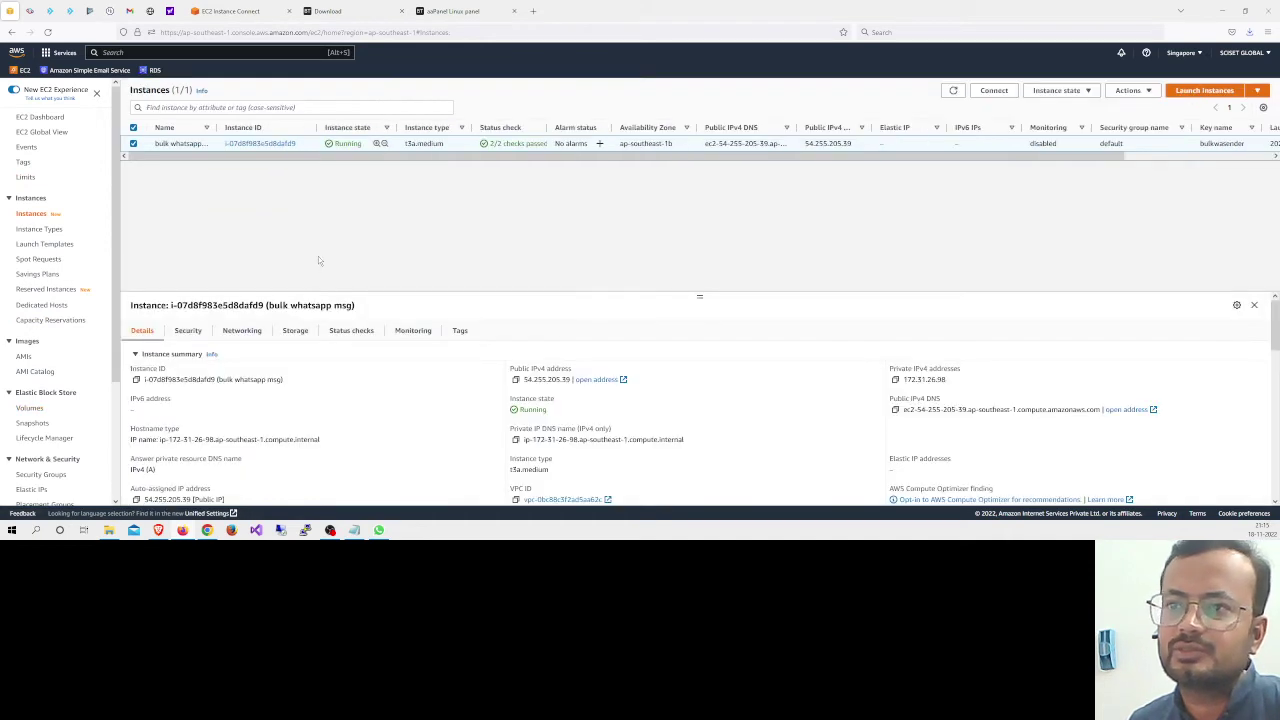
pyautogui.click(295, 330)
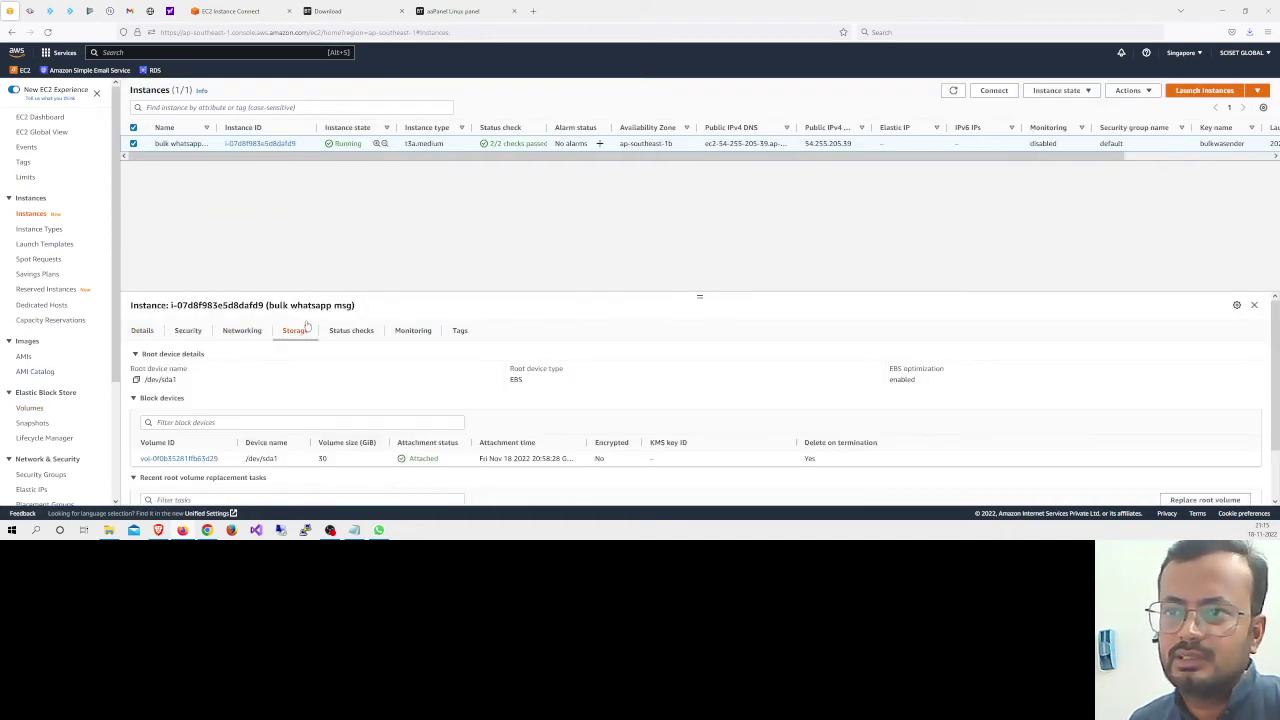
pyautogui.scroll(-2, 306, 343)
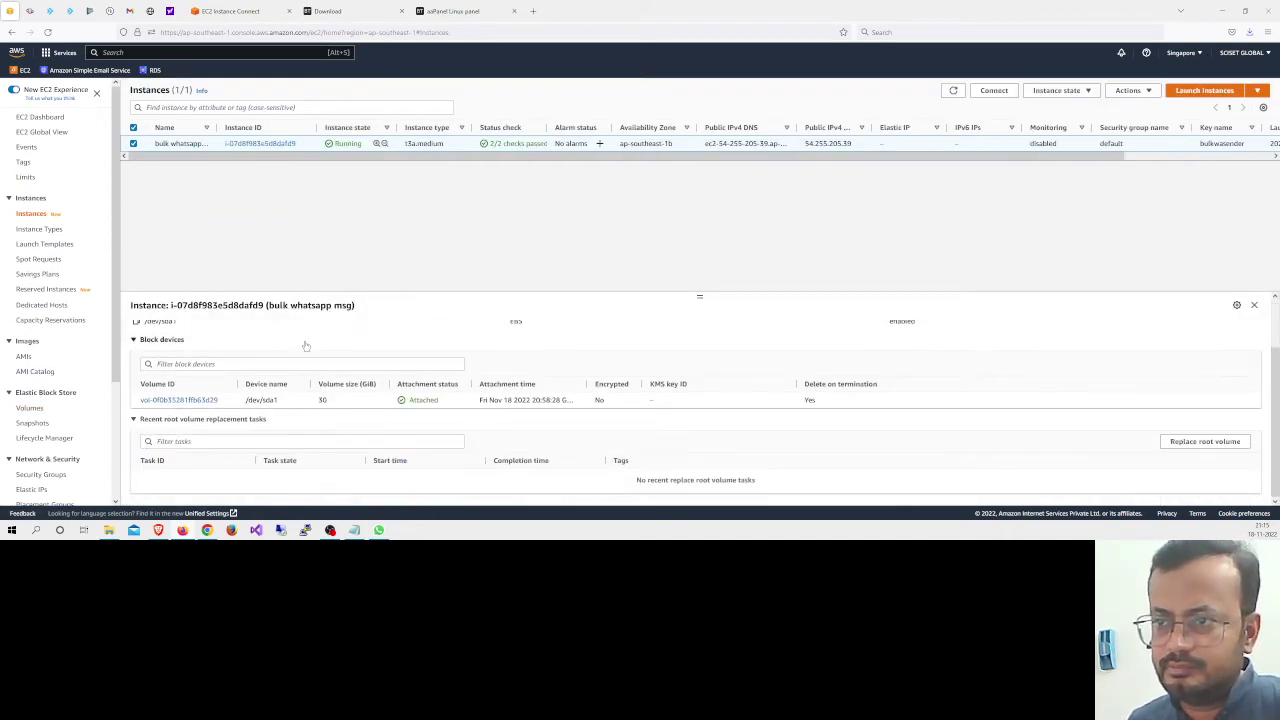
pyautogui.scroll(2, 400, 410)
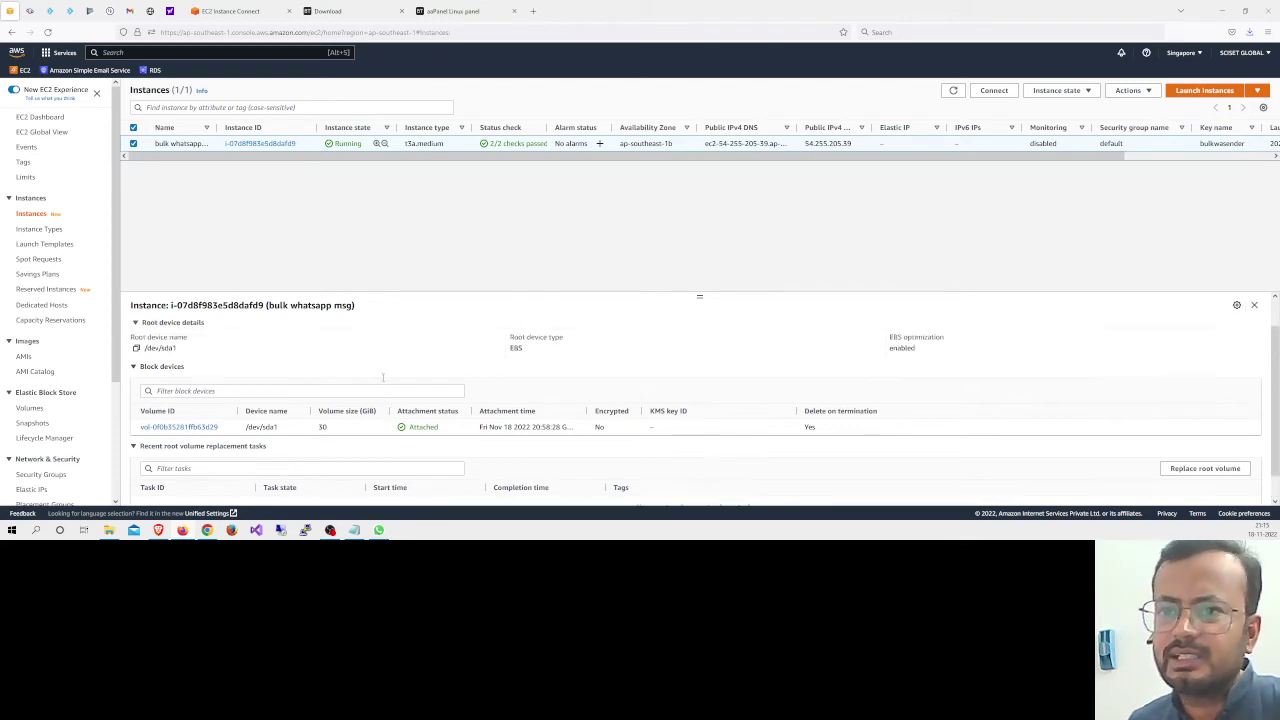
# Return to aaPanel and check the installation progress in the task list
pyautogui.click(235, 8)
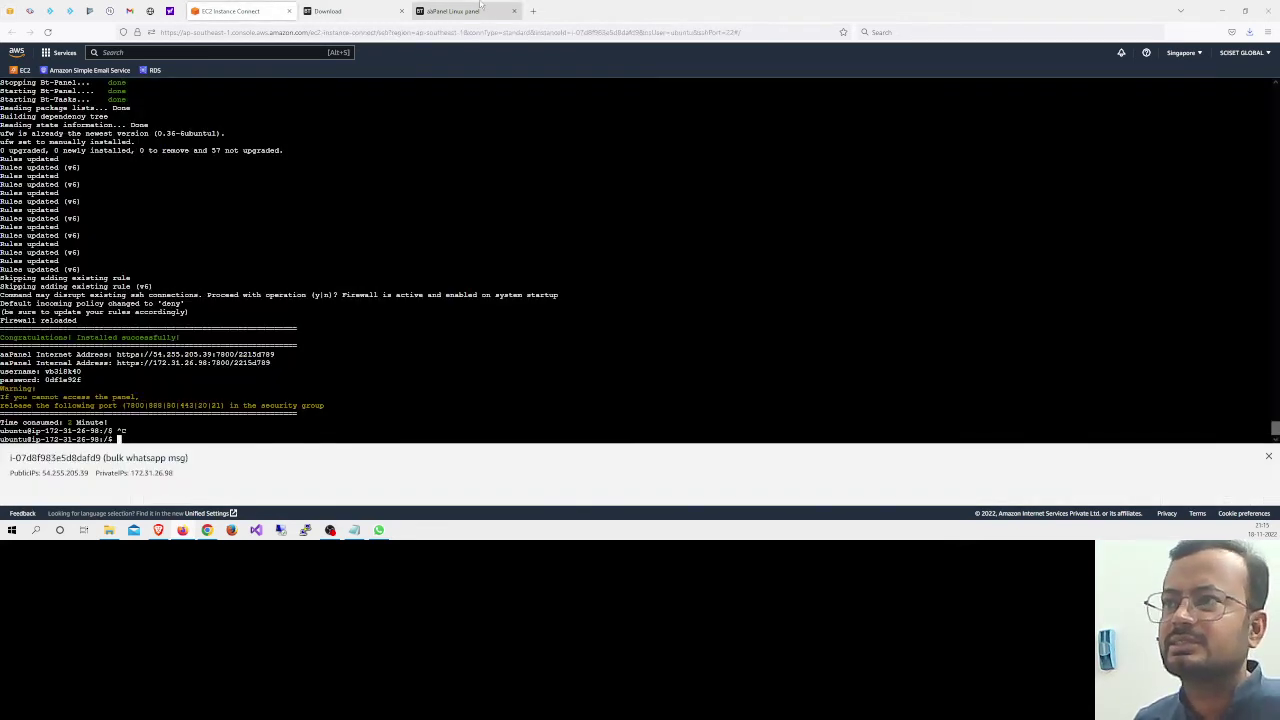
pyautogui.click(482, 8)
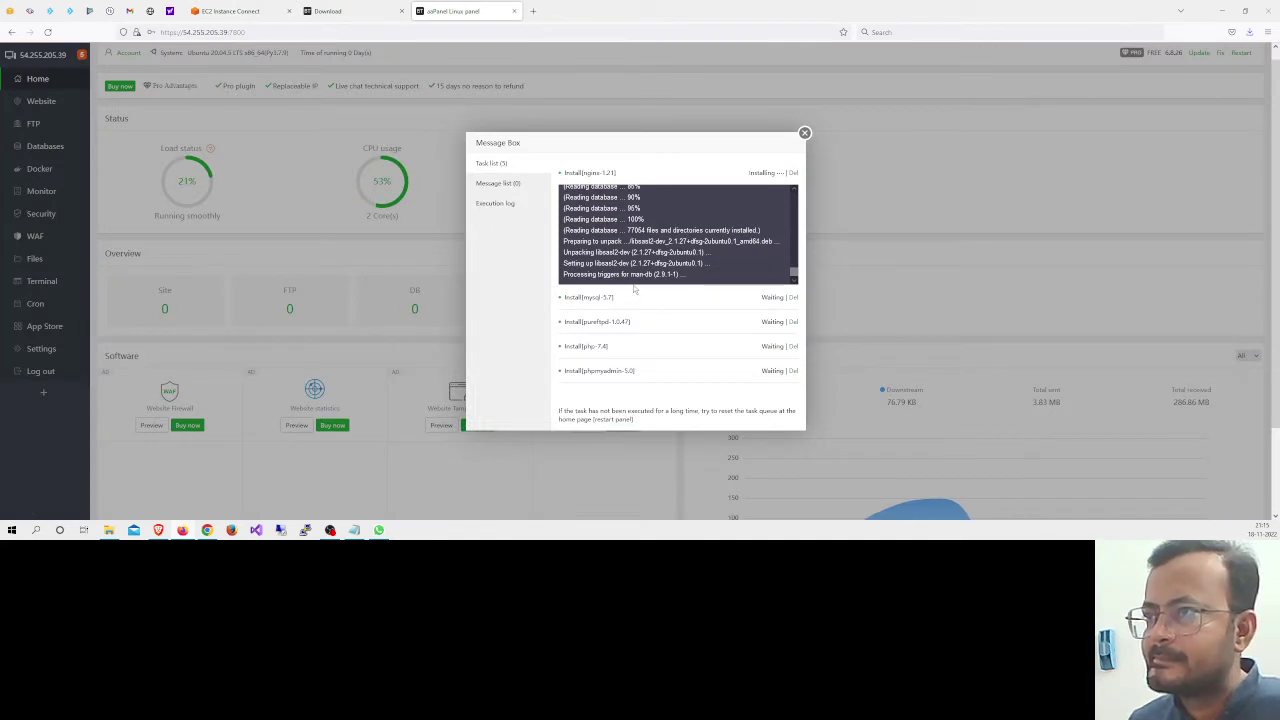
pyautogui.scroll(-2, 300, 300)
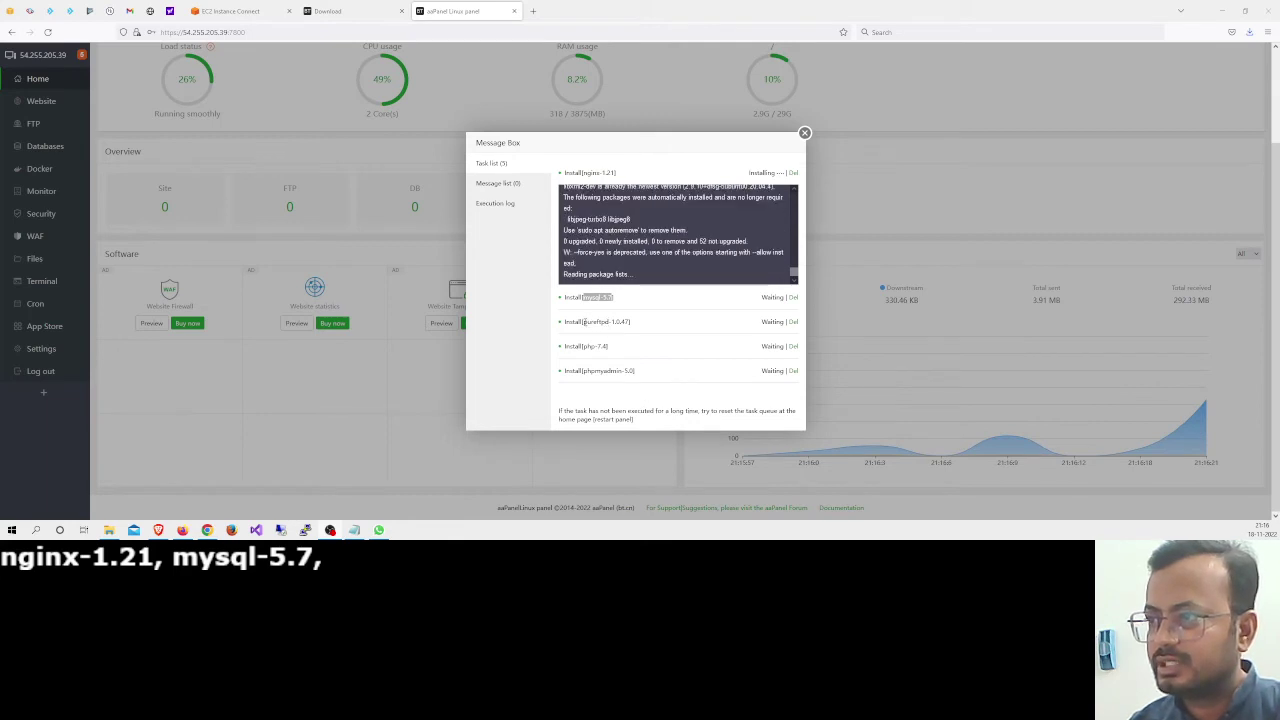
# Copy "pureftpd-1.0.47" from aaPanel's task list and append it to the package list in the other window
pyautogui.moveTo(586, 324); pyautogui.dragTo(630, 322)
pyautogui.hotkey('ctrl', 'c')
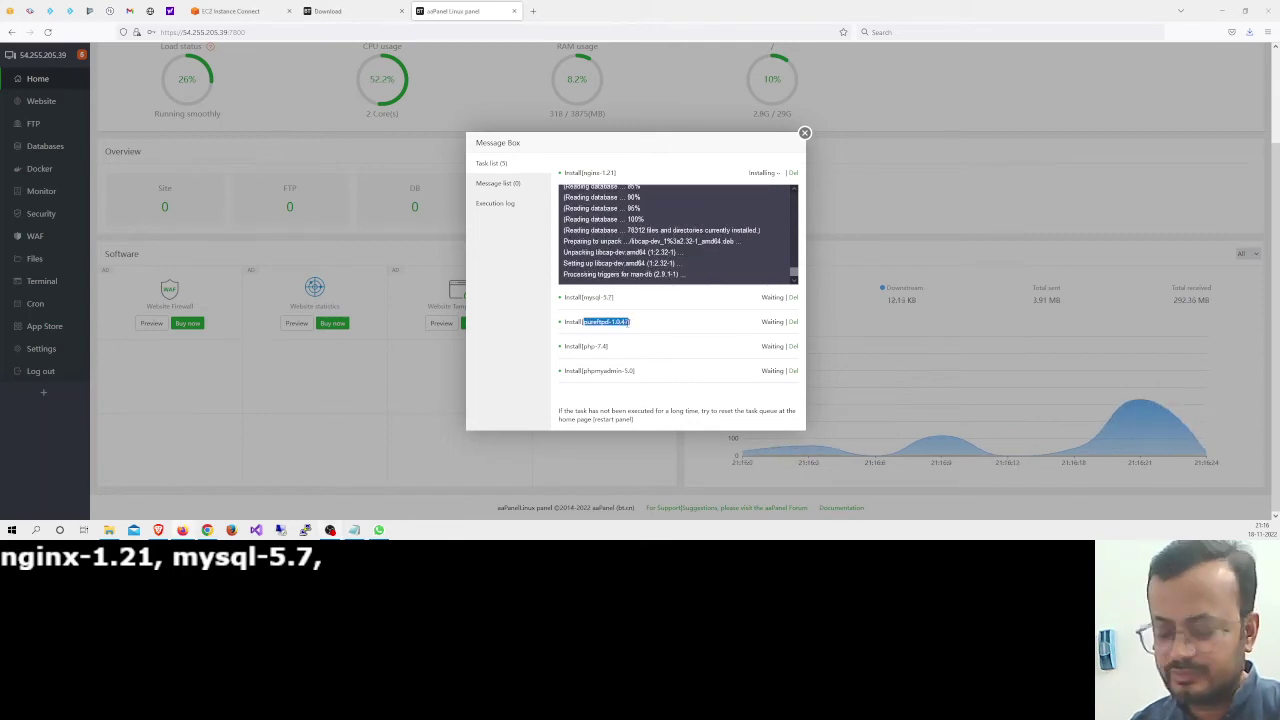
pyautogui.hotkey('alt', 'Tab')
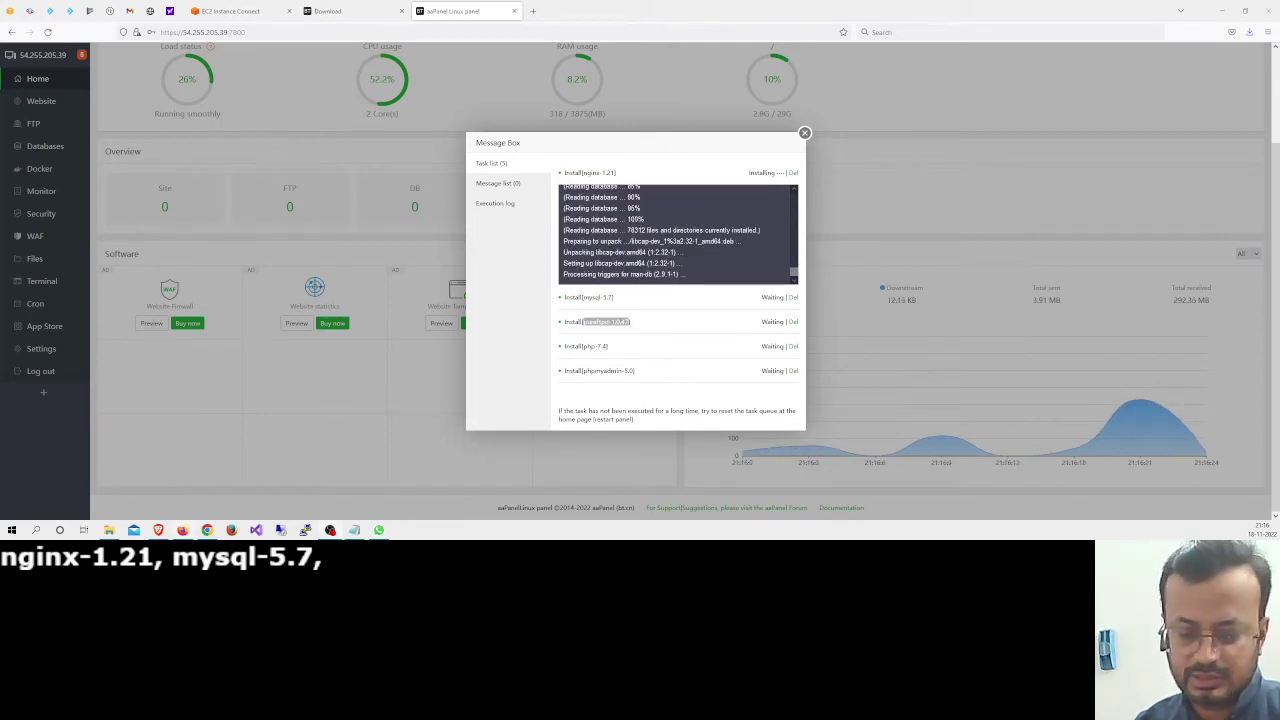
pyautogui.hotkey('ctrl', 'v')
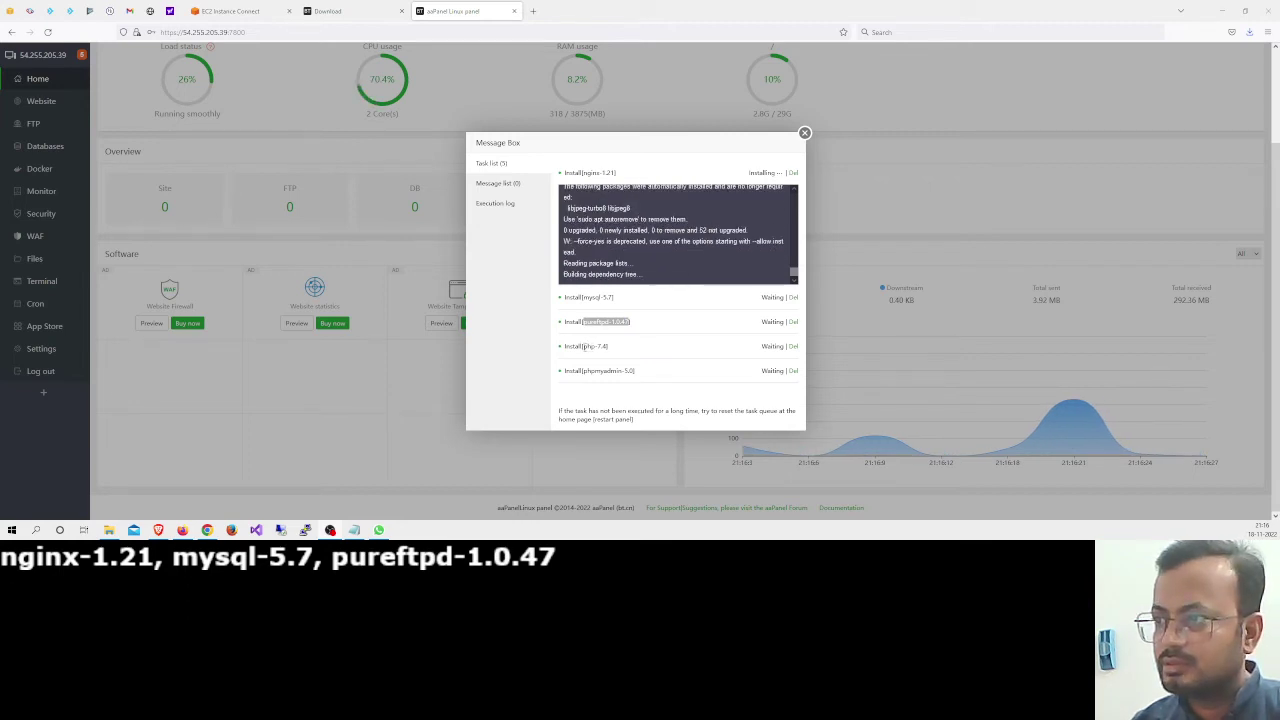
# Copy "php-7.4" from the task list and append it, after a comma, to the package list in the other window
pyautogui.moveTo(583, 346); pyautogui.dragTo(607, 346)
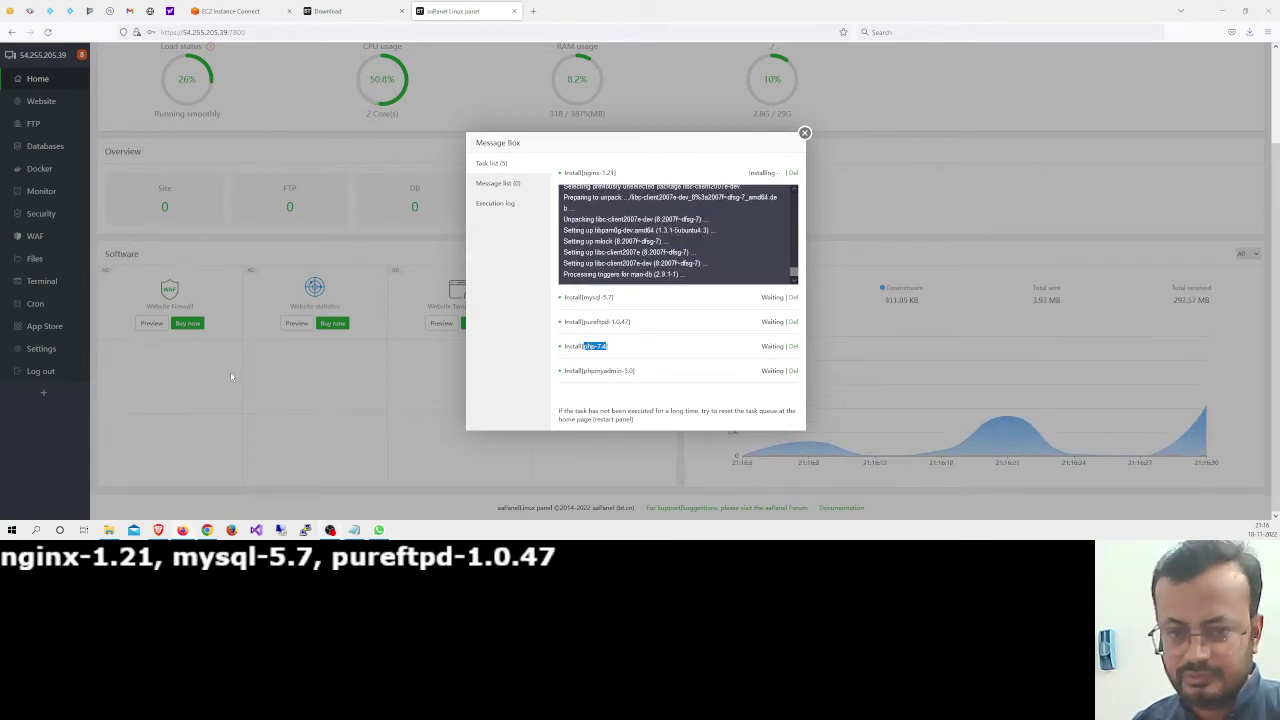
pyautogui.hotkey('ctrl', 'c')
pyautogui.hotkey('alt', 'Tab')
pyautogui.write(',')
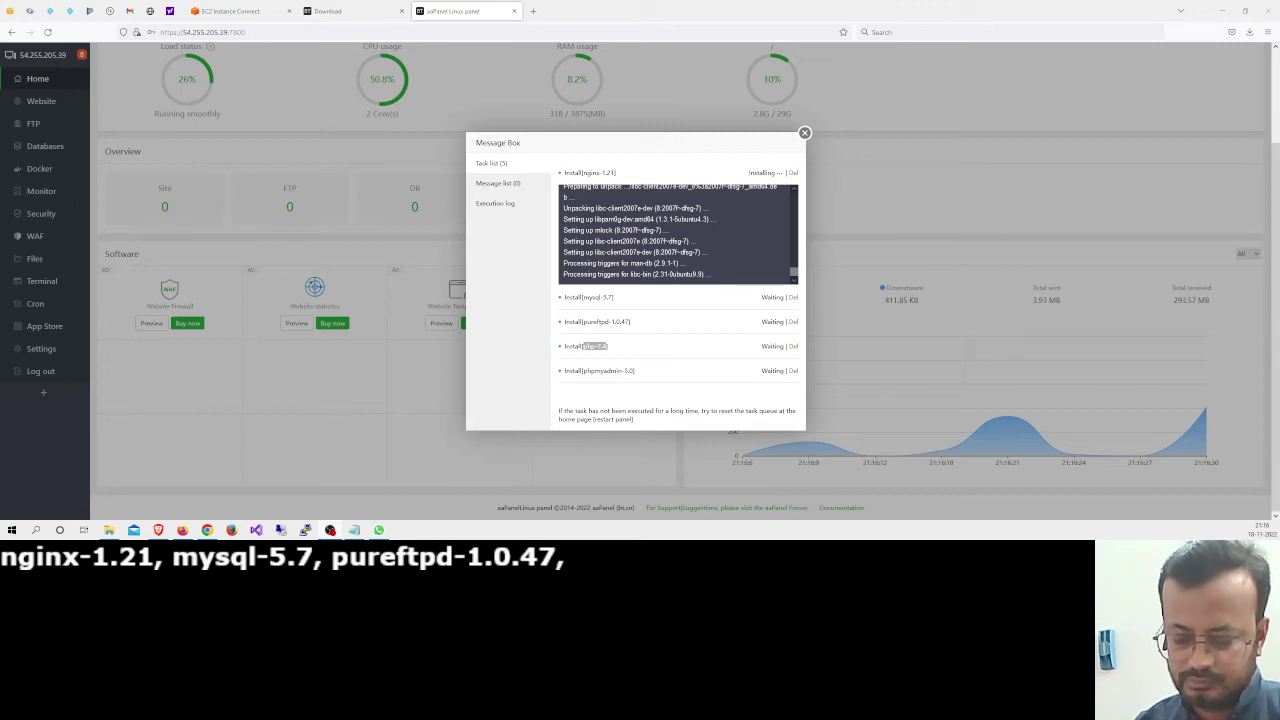
pyautogui.hotkey('ctrl', 'v')
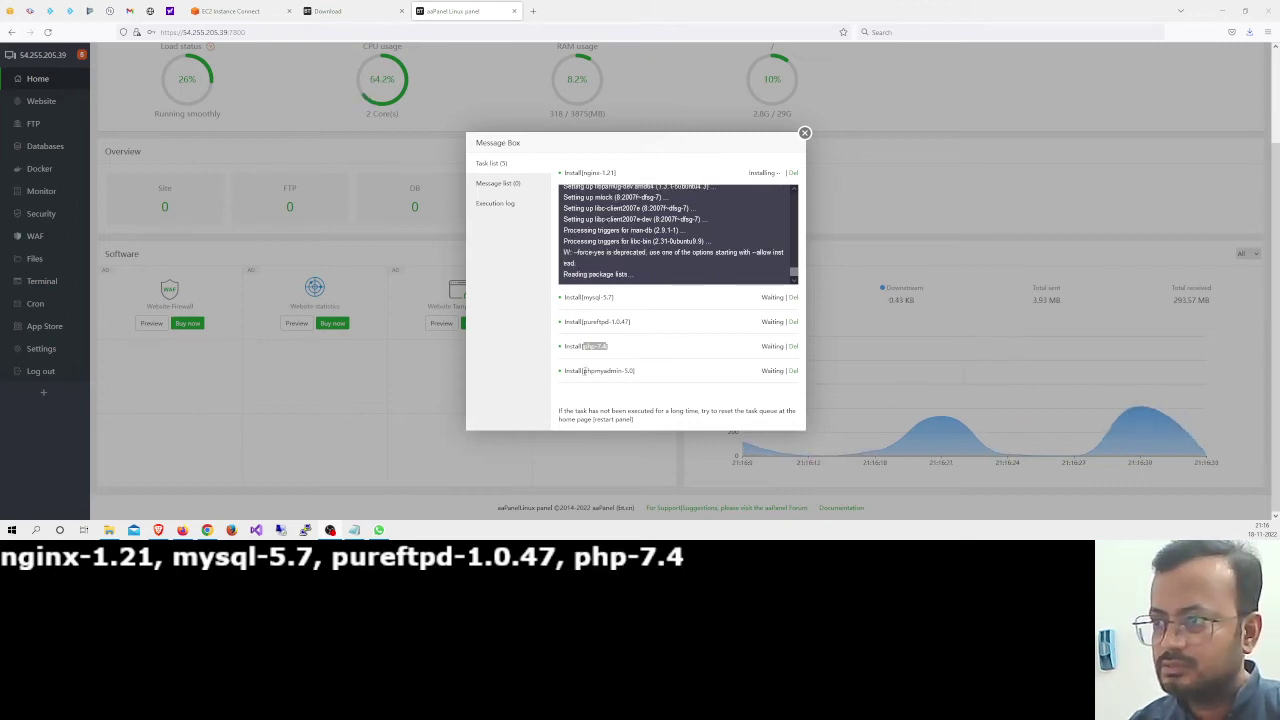
# Copy "phpmyadmin-5.0" from the task list and append it, after a comma, to the package list in the other window
pyautogui.moveTo(583, 371); pyautogui.dragTo(633, 371)
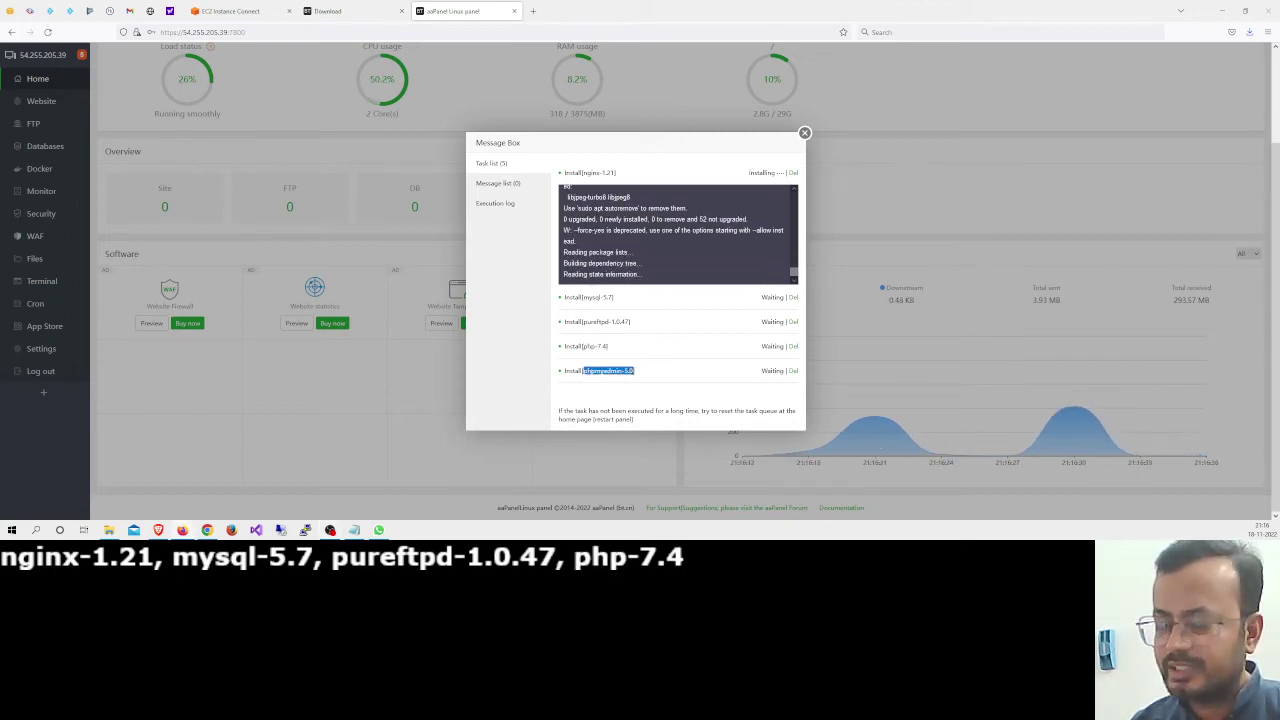
pyautogui.hotkey('ctrl', 'c')
pyautogui.hotkey('alt', 'Tab')
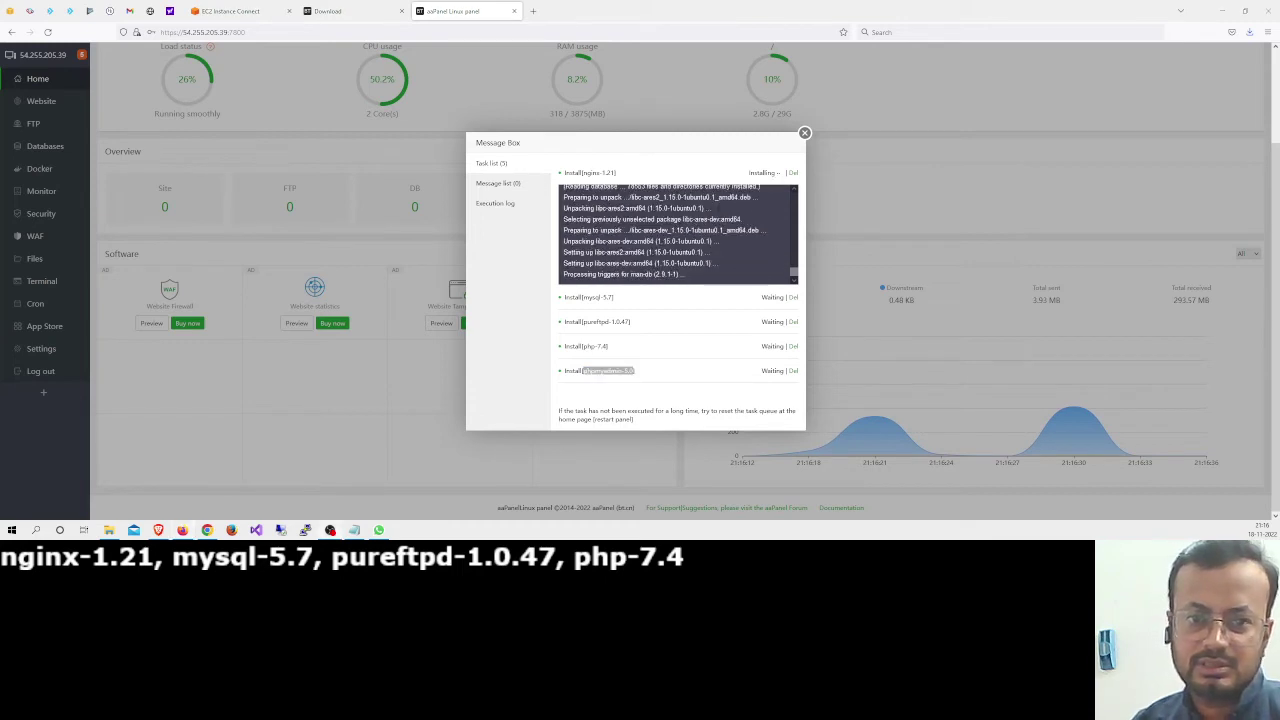
pyautogui.write(',')
pyautogui.hotkey('ctrl', 'v')
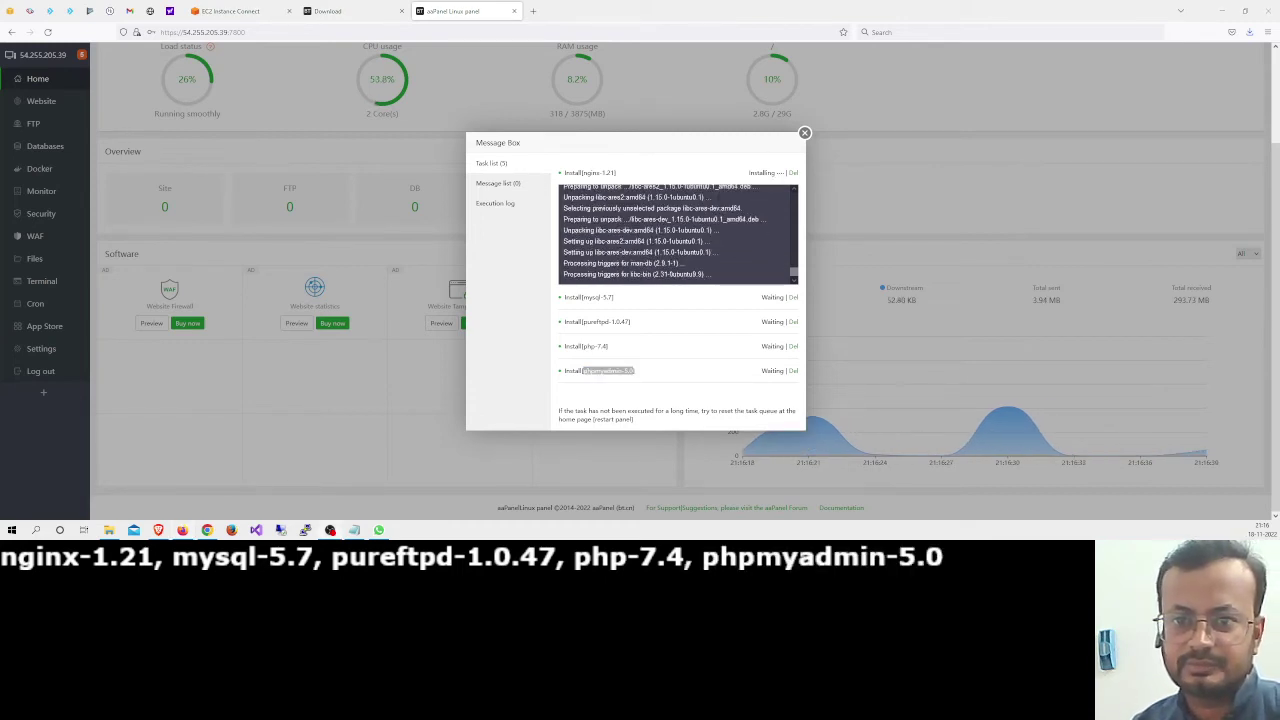
pyautogui.click(702, 410)
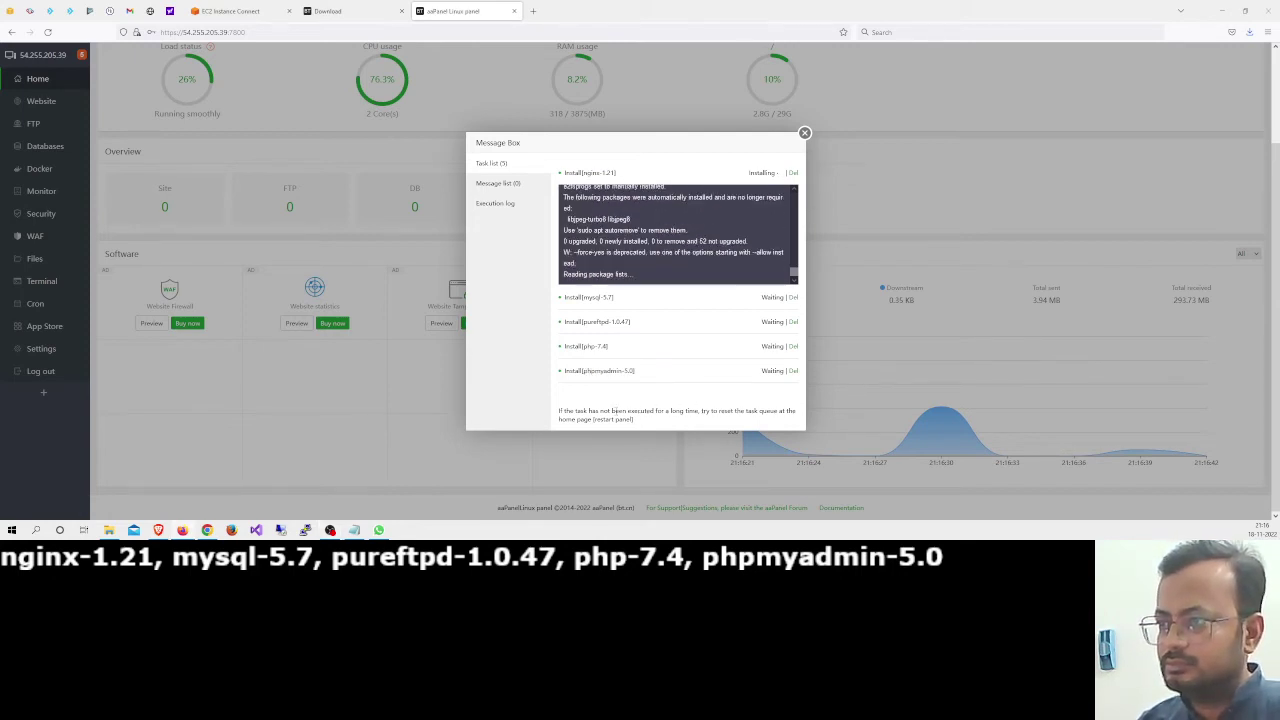
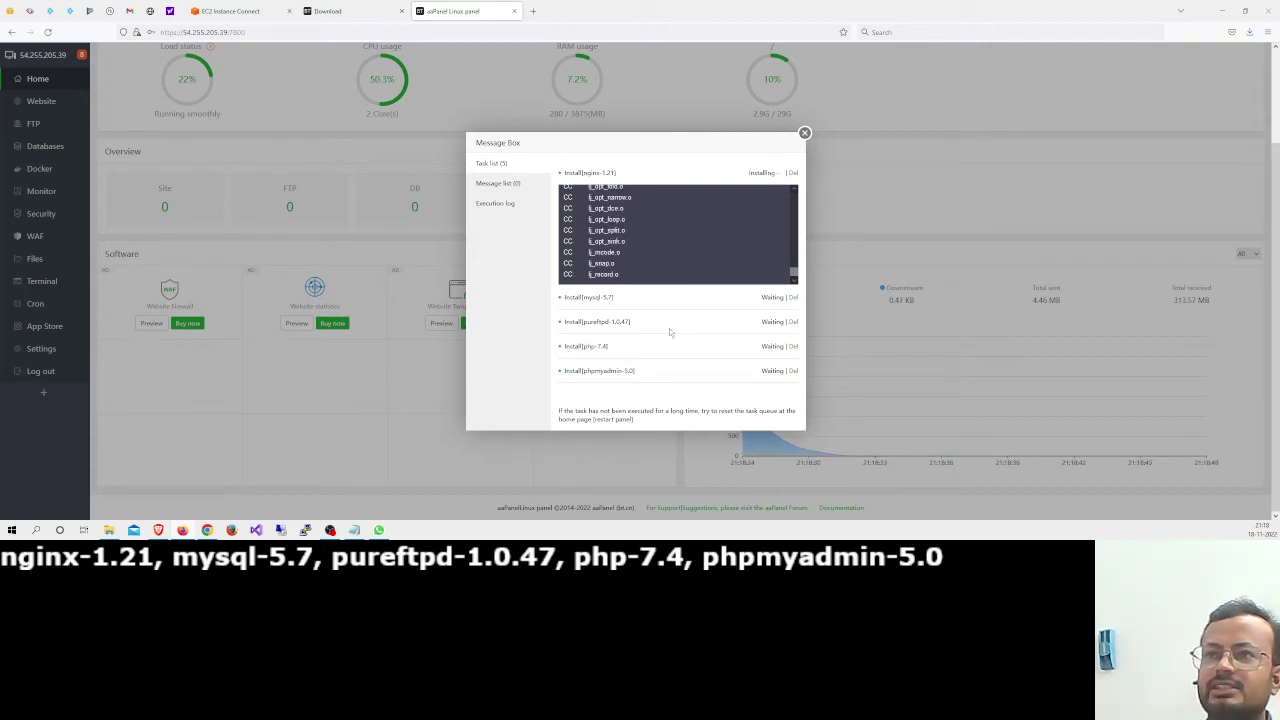
# Switch to the EC2 console and open the list of security groups
pyautogui.click(190, 12)
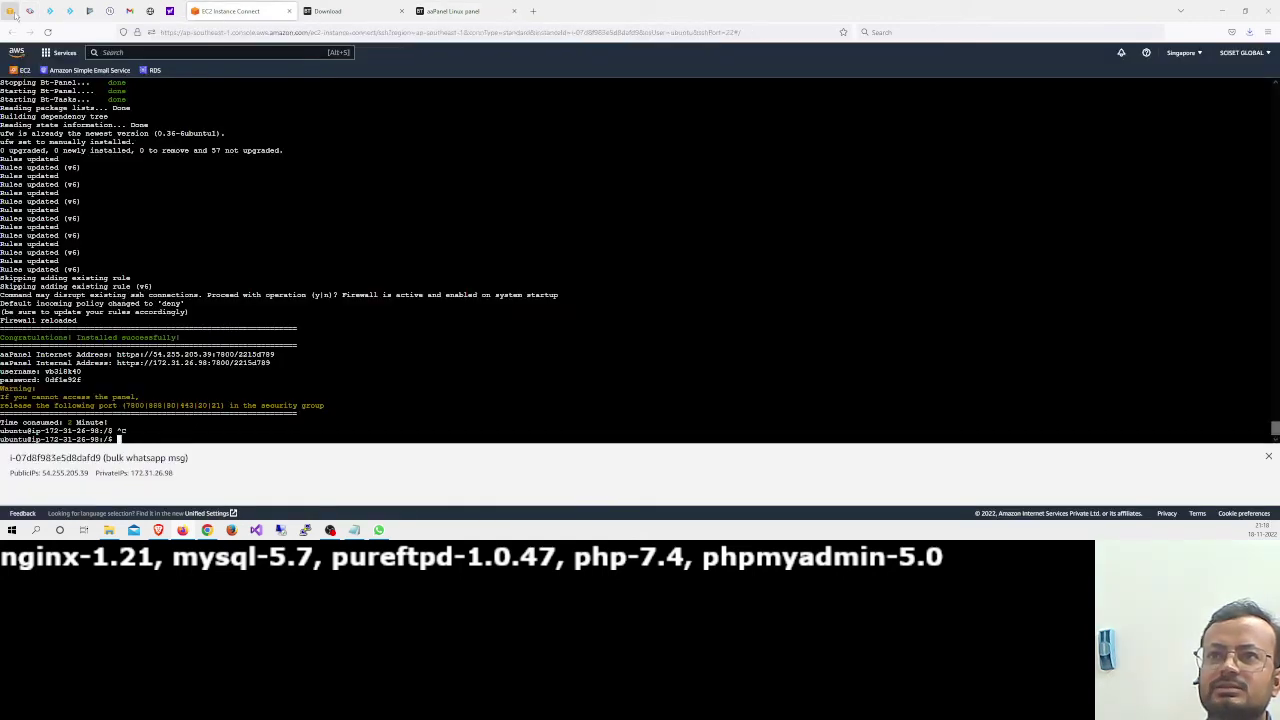
pyautogui.click(10, 11)
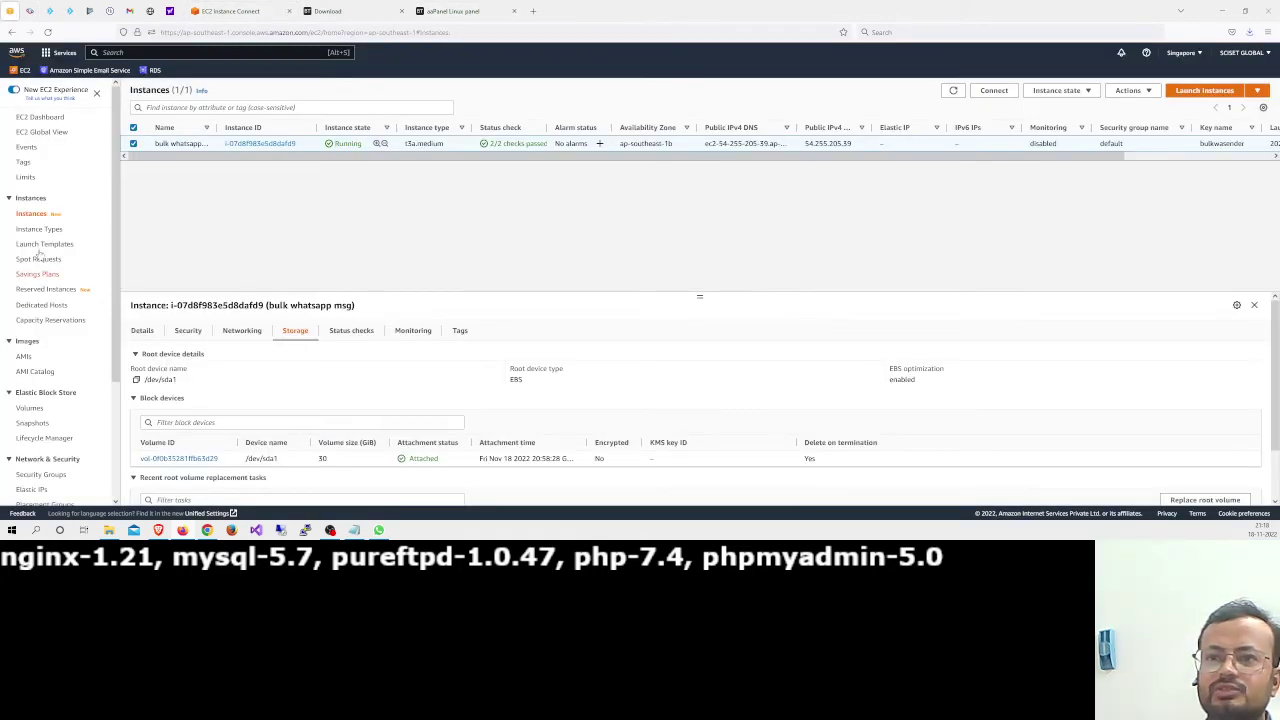
pyautogui.scroll(-1, 39, 330)
pyautogui.scroll(-3, 39, 330)
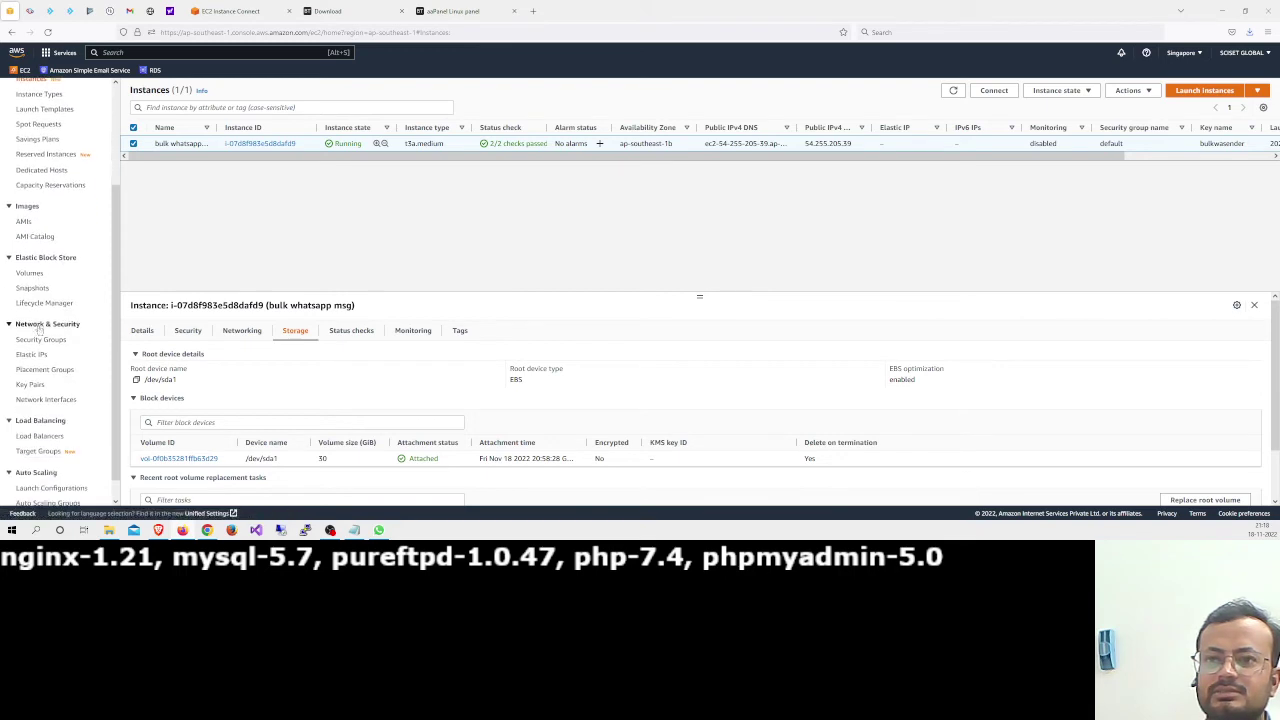
pyautogui.click(78, 342)
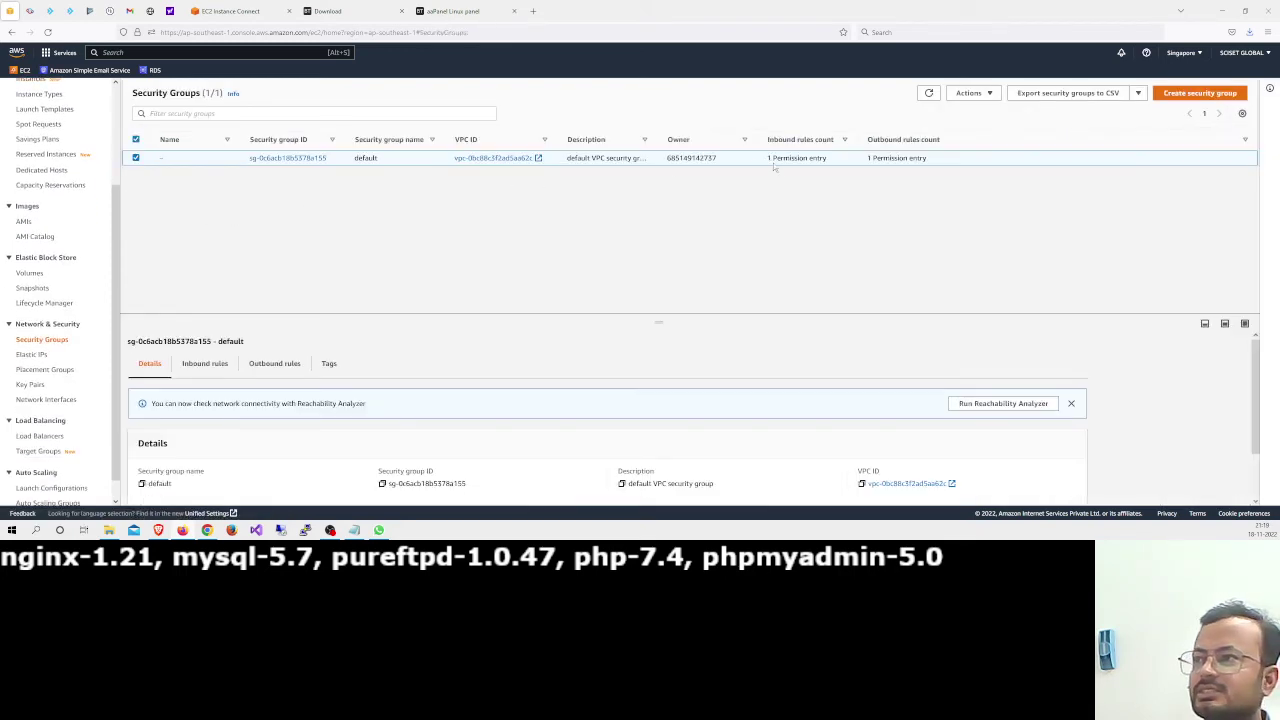
# Open the default security group's inbound rules for editing
pyautogui.scroll(-1, 891, 390)
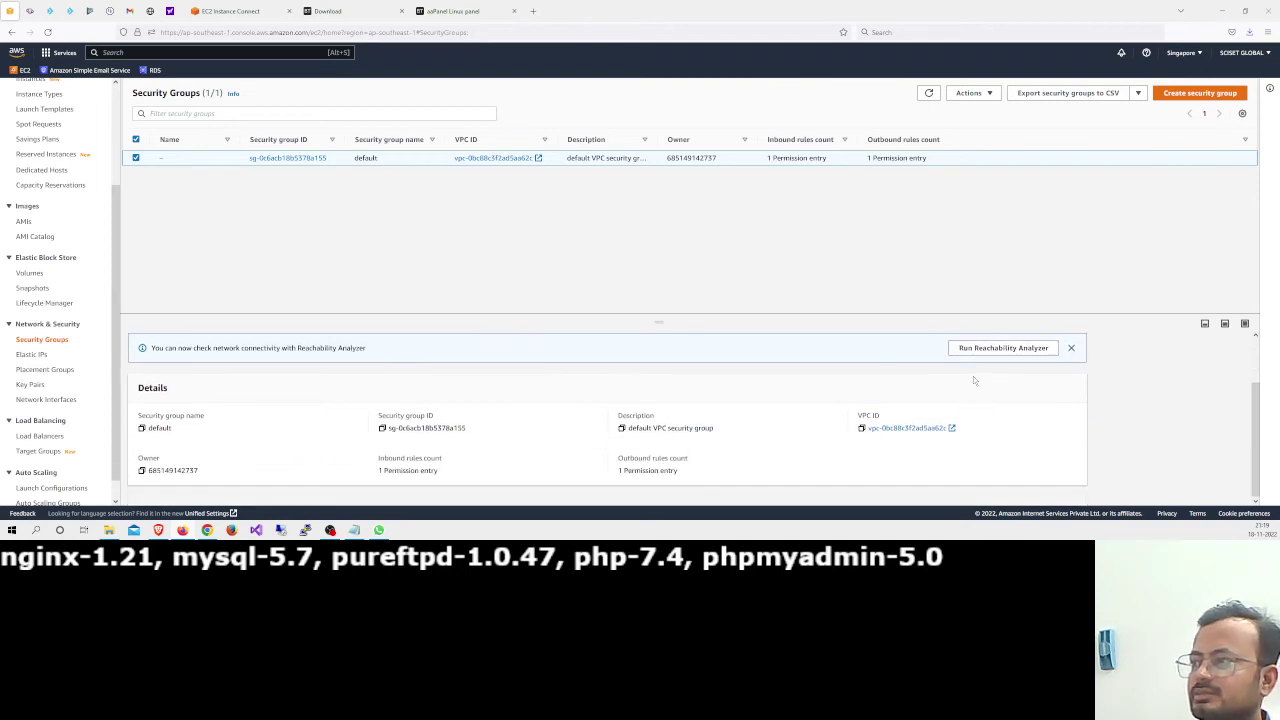
pyautogui.scroll(1, 229, 343)
pyautogui.click(215, 364)
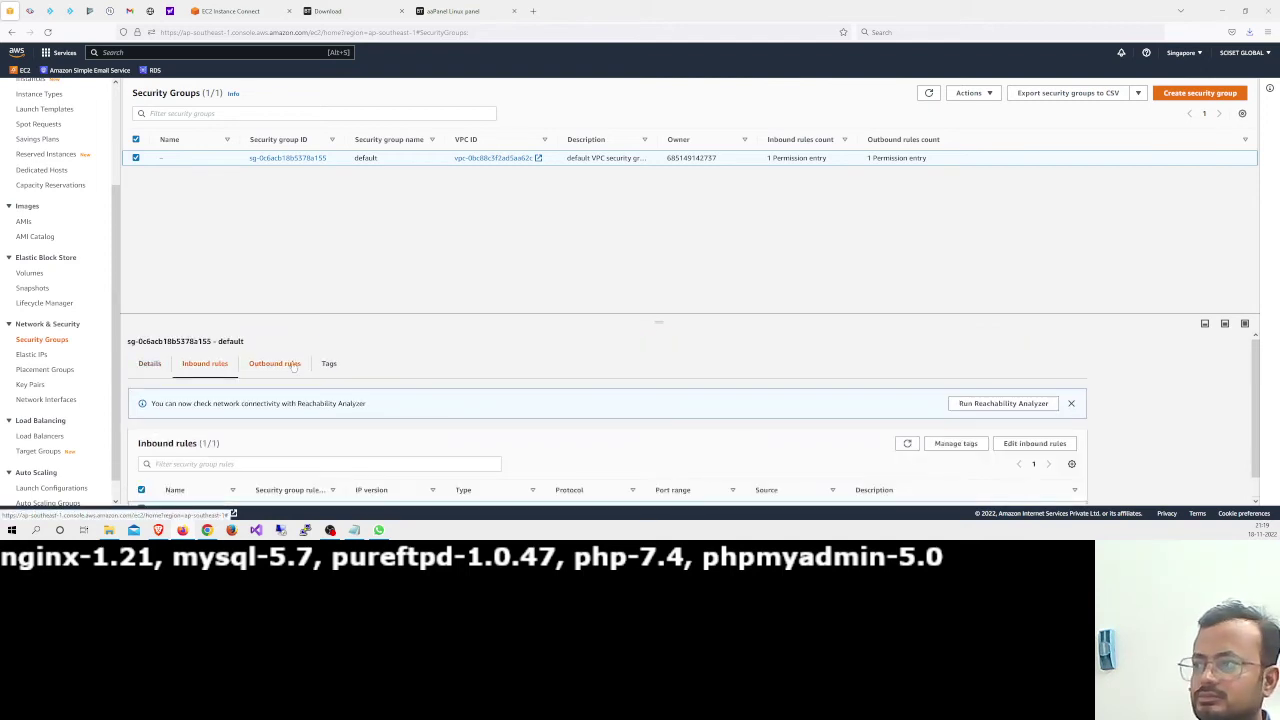
pyautogui.click(1035, 443)
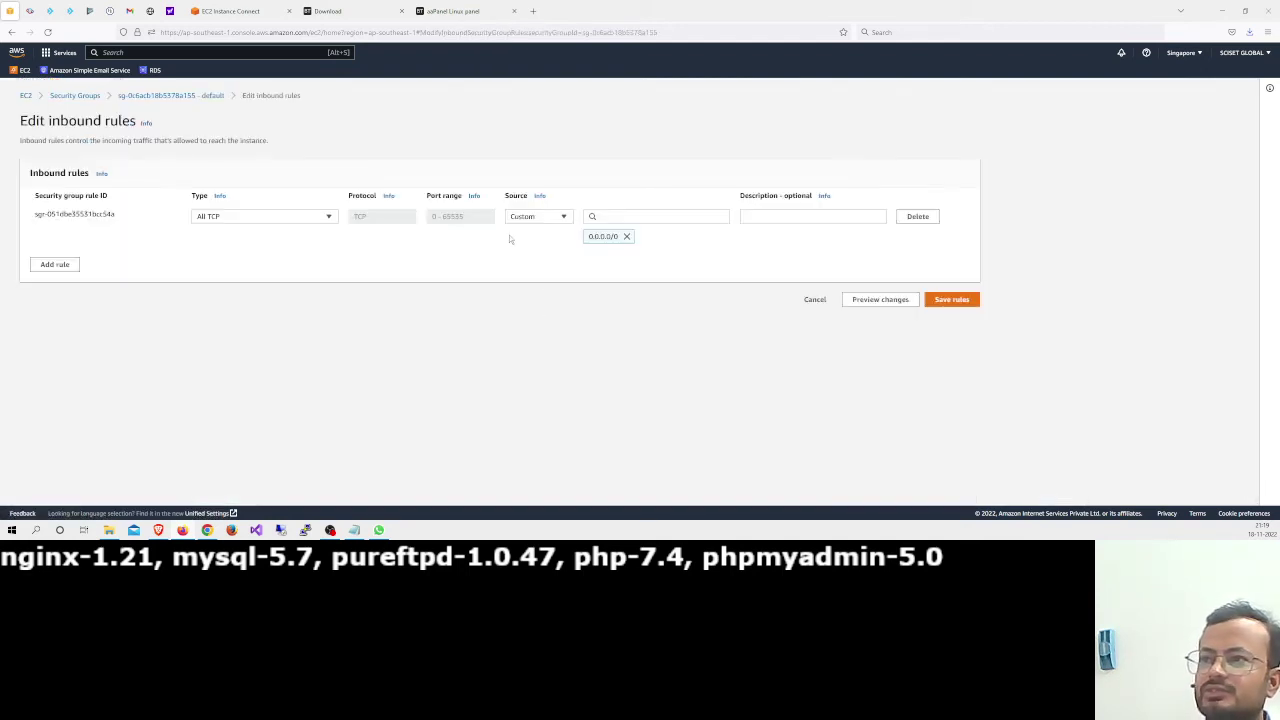
pyautogui.doubleClick(446, 216)
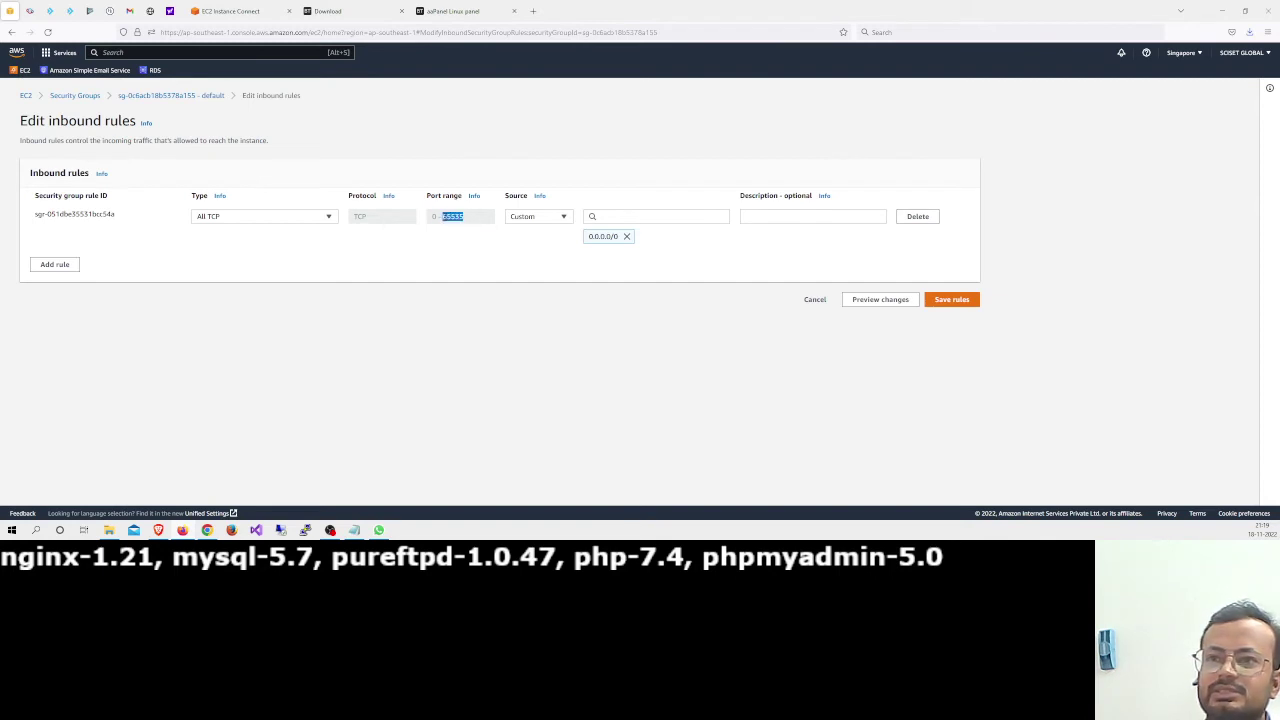
# Add an inbound rule of type HTTP to the default security group
pyautogui.click(55, 264)
pyautogui.click(285, 257)
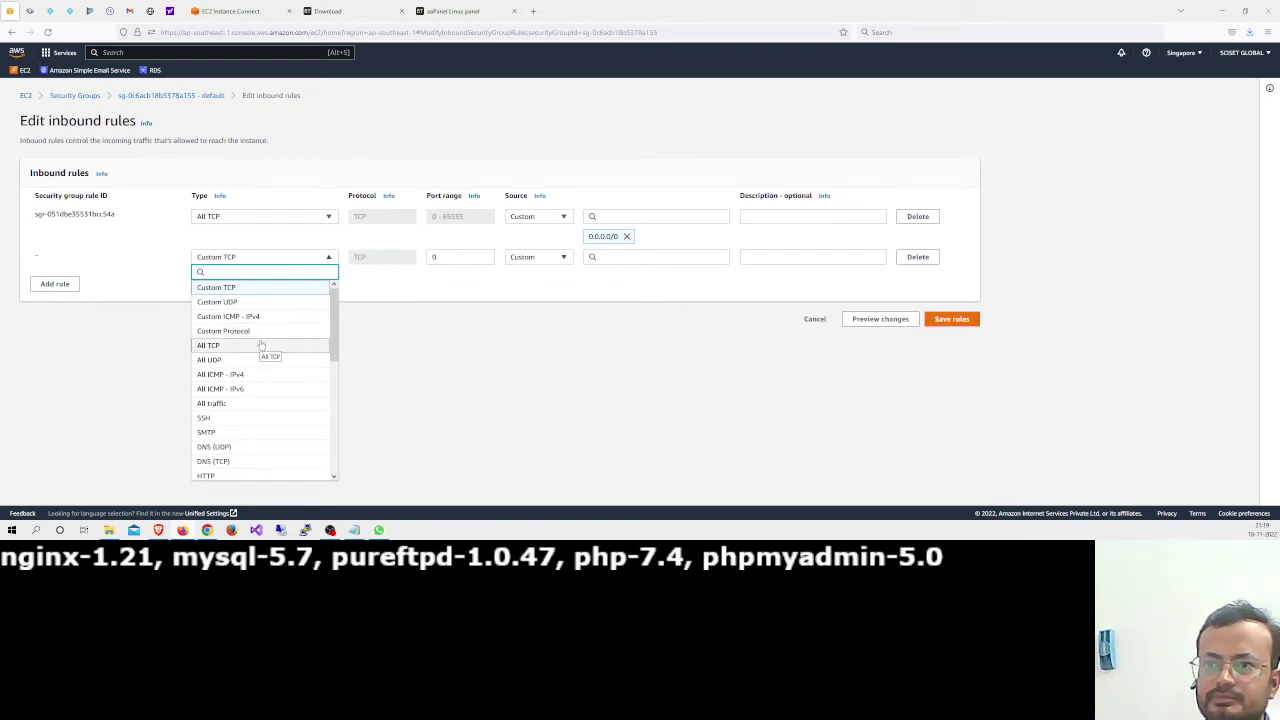
pyautogui.scroll(-1, 283, 318)
pyautogui.scroll(-3, 280, 327)
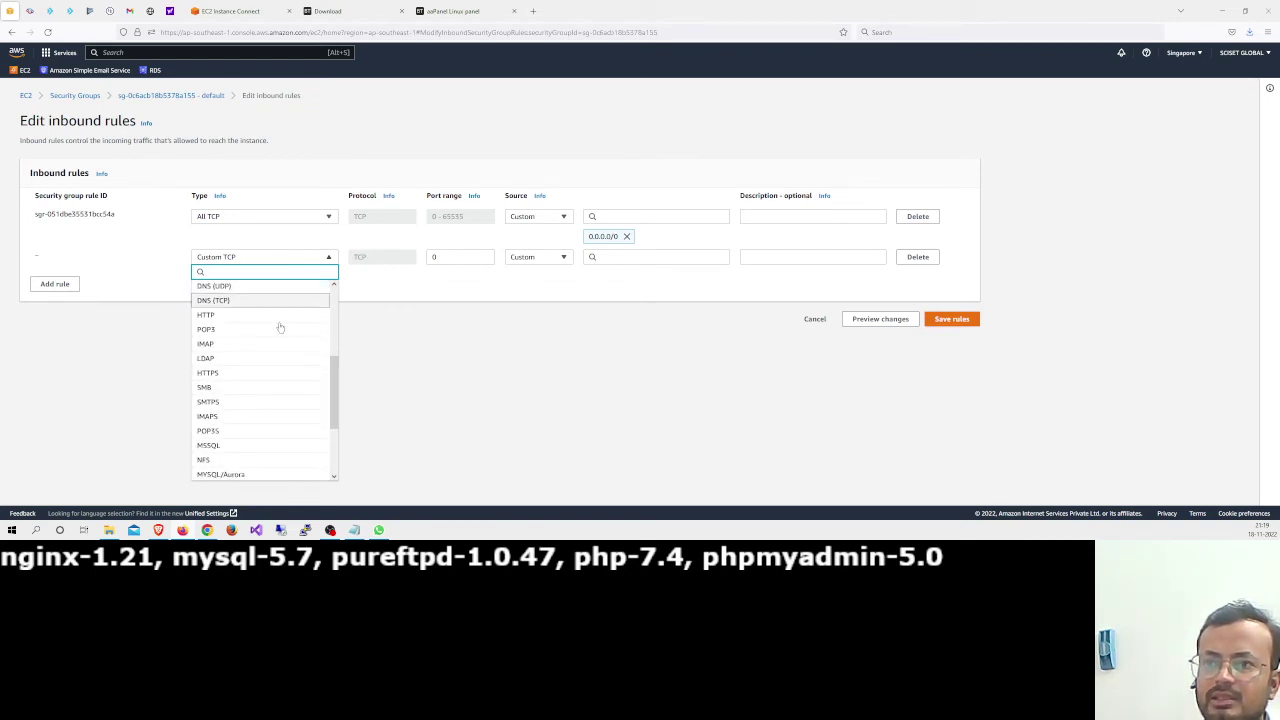
pyautogui.click(266, 313)
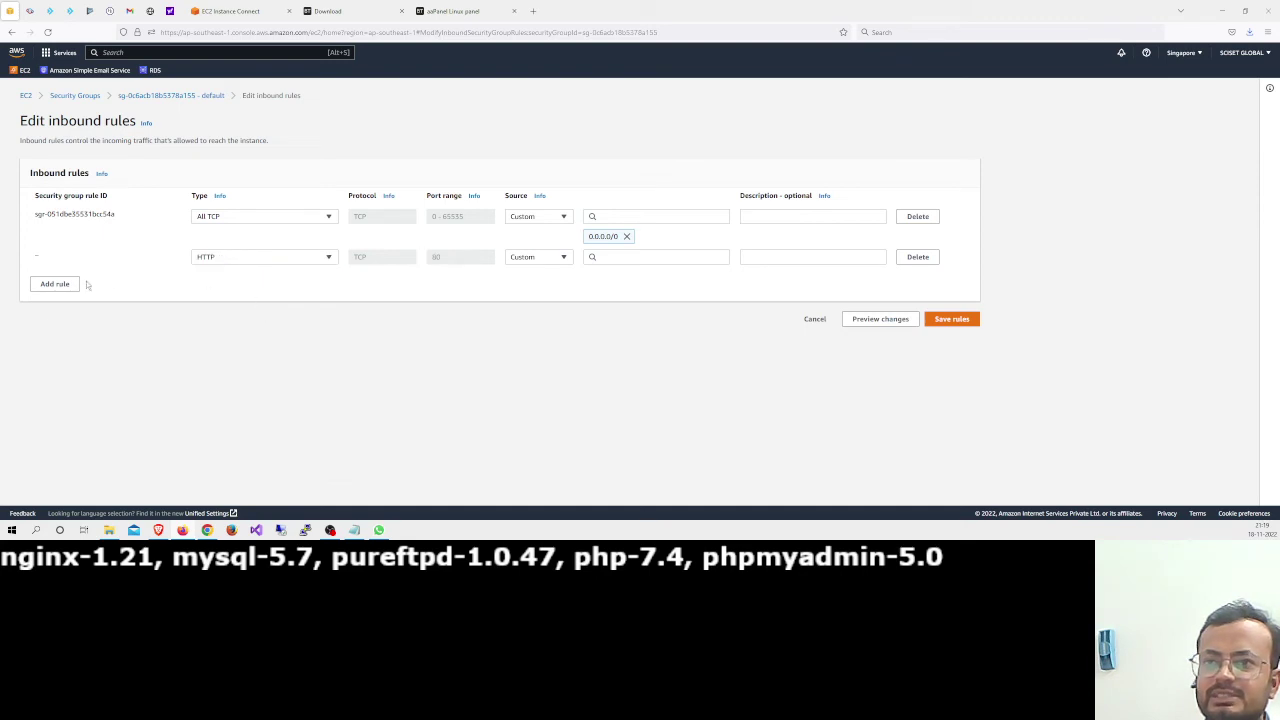
# Add an inbound rule of type HTTPS below the HTTP rule
pyautogui.click(60, 284)
pyautogui.click(276, 277)
pyautogui.scroll(-5, 251, 350)
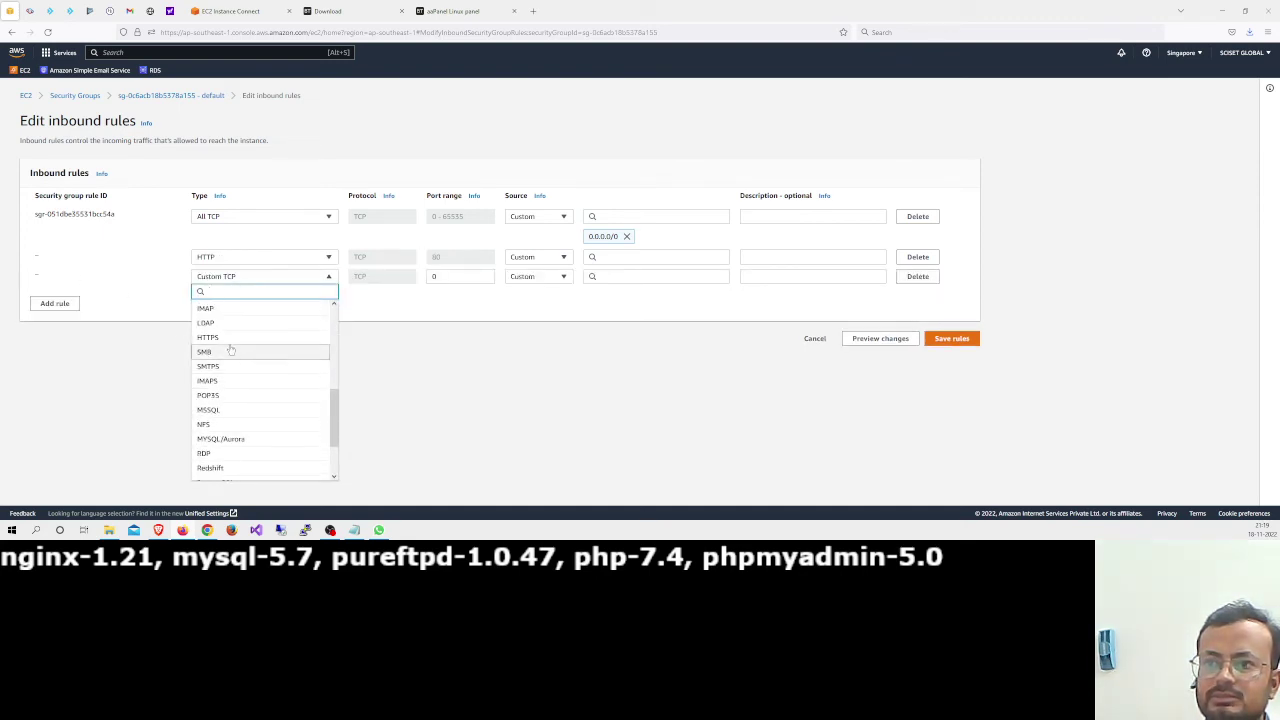
pyautogui.click(232, 337)
# Add an inbound rule of type SSH below the HTTPS rule
pyautogui.click(45, 305)
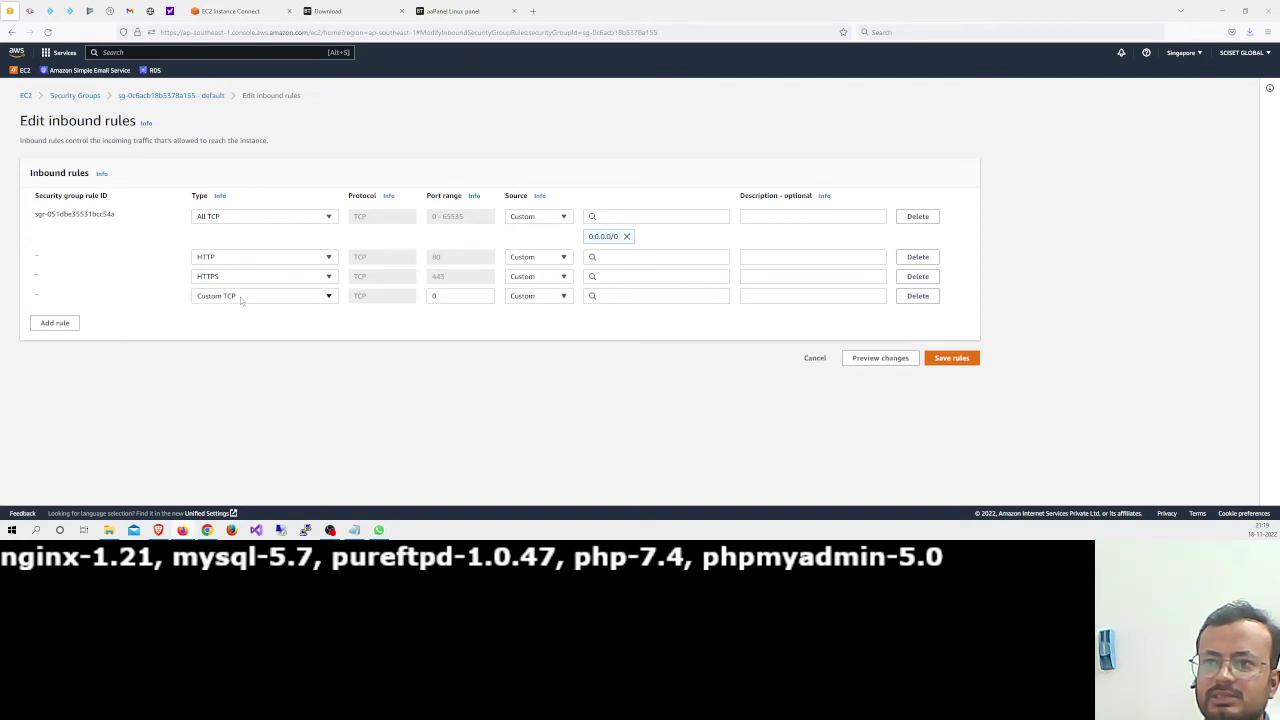
pyautogui.click(241, 296)
pyautogui.click(235, 256)
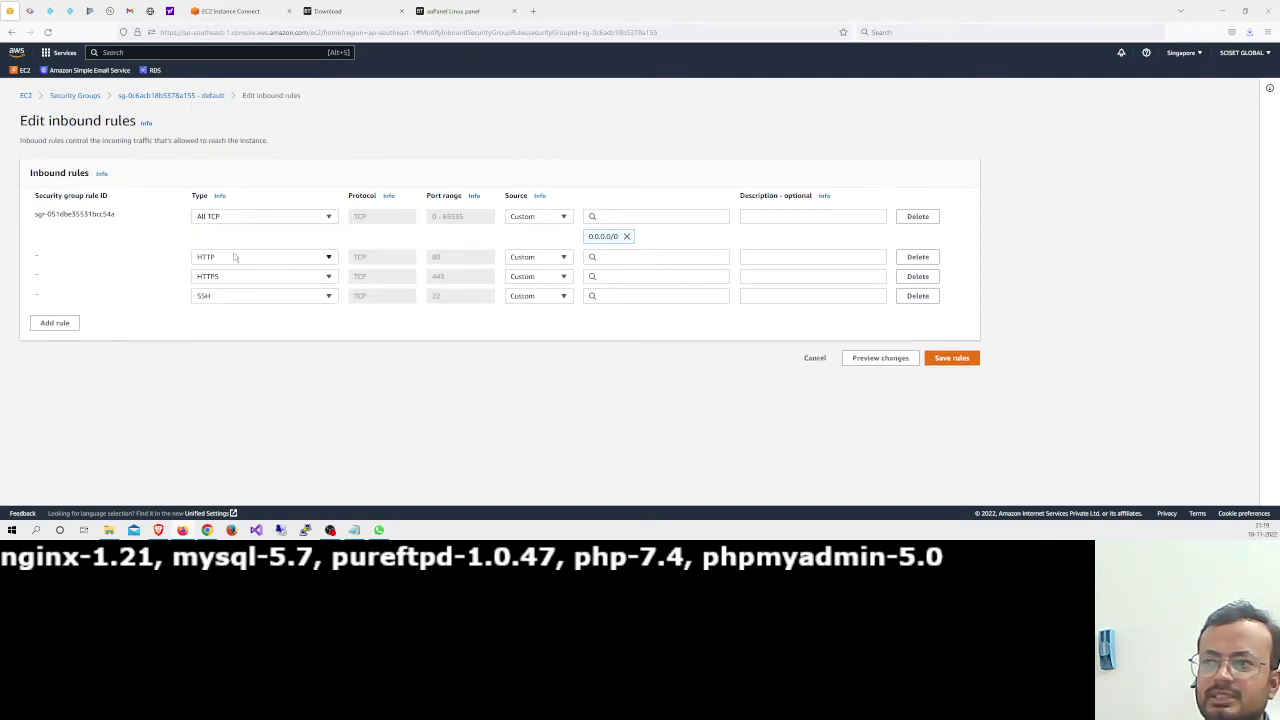
# Add a Custom TCP inbound rule with port range 7800, checking the port in the aaPanel address
pyautogui.click(71, 325)
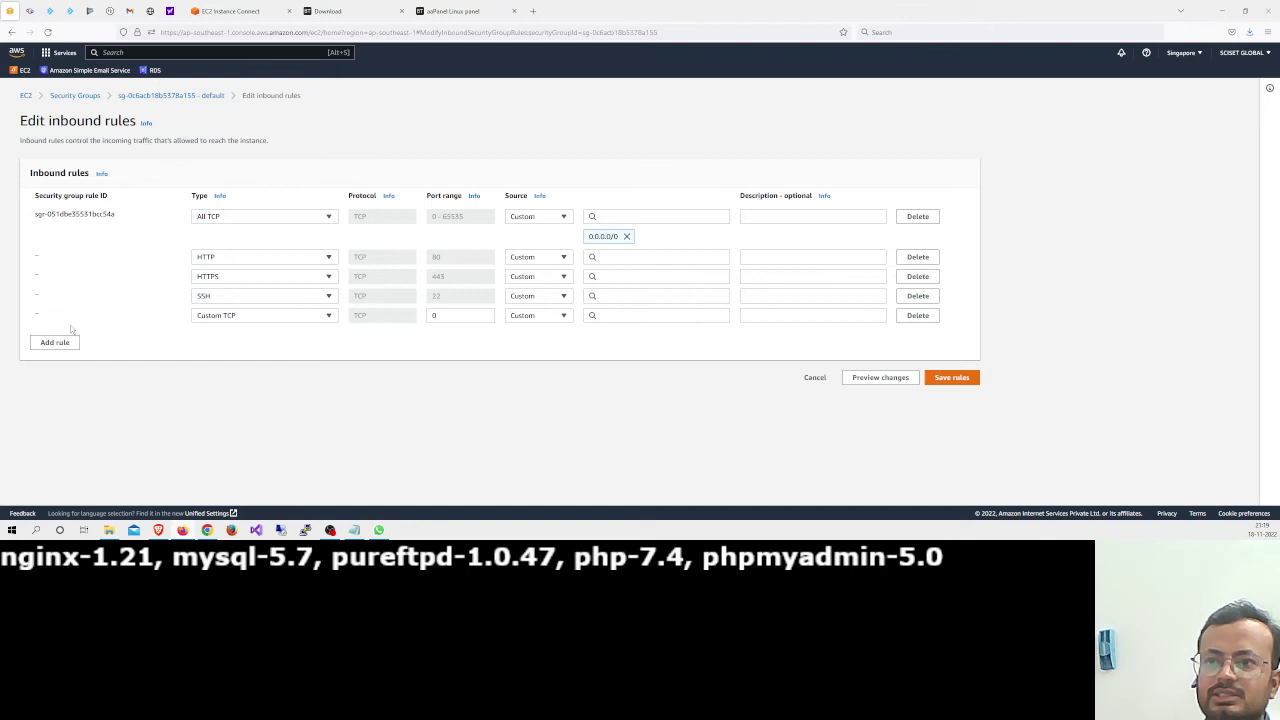
pyautogui.click(229, 318)
pyautogui.click(229, 318)
pyautogui.doubleClick(451, 317)
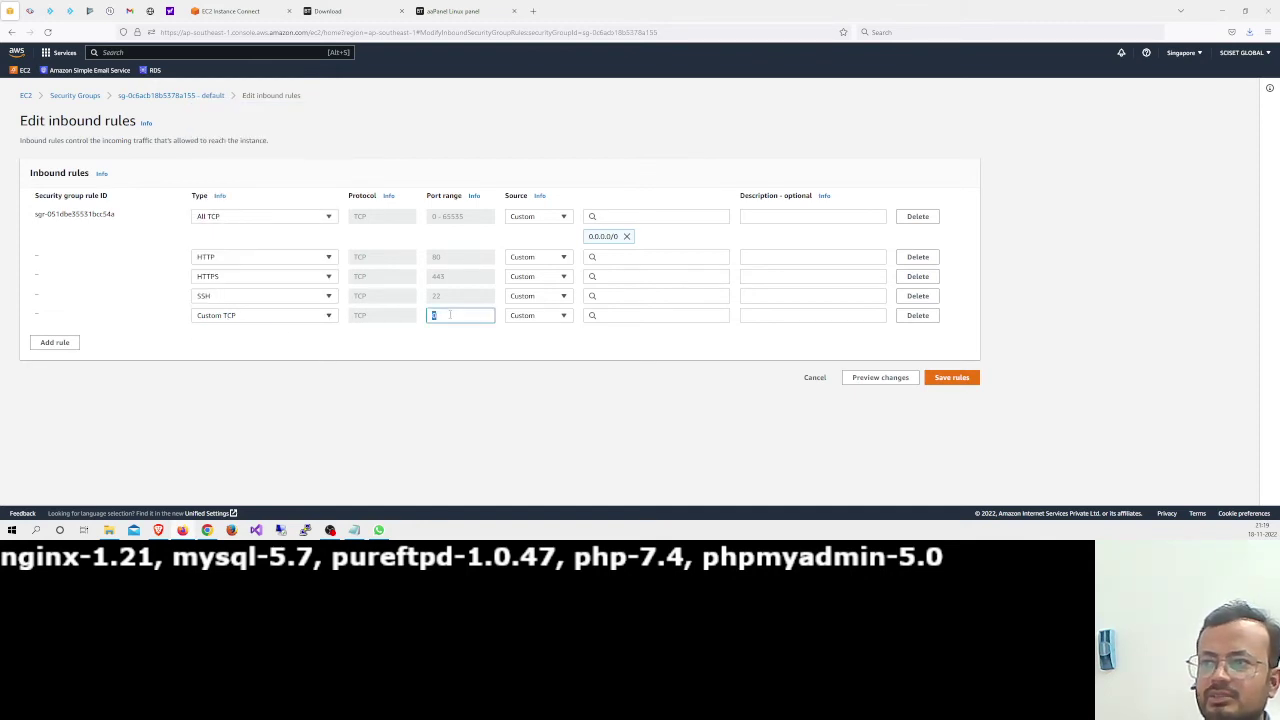
pyautogui.click(453, 11)
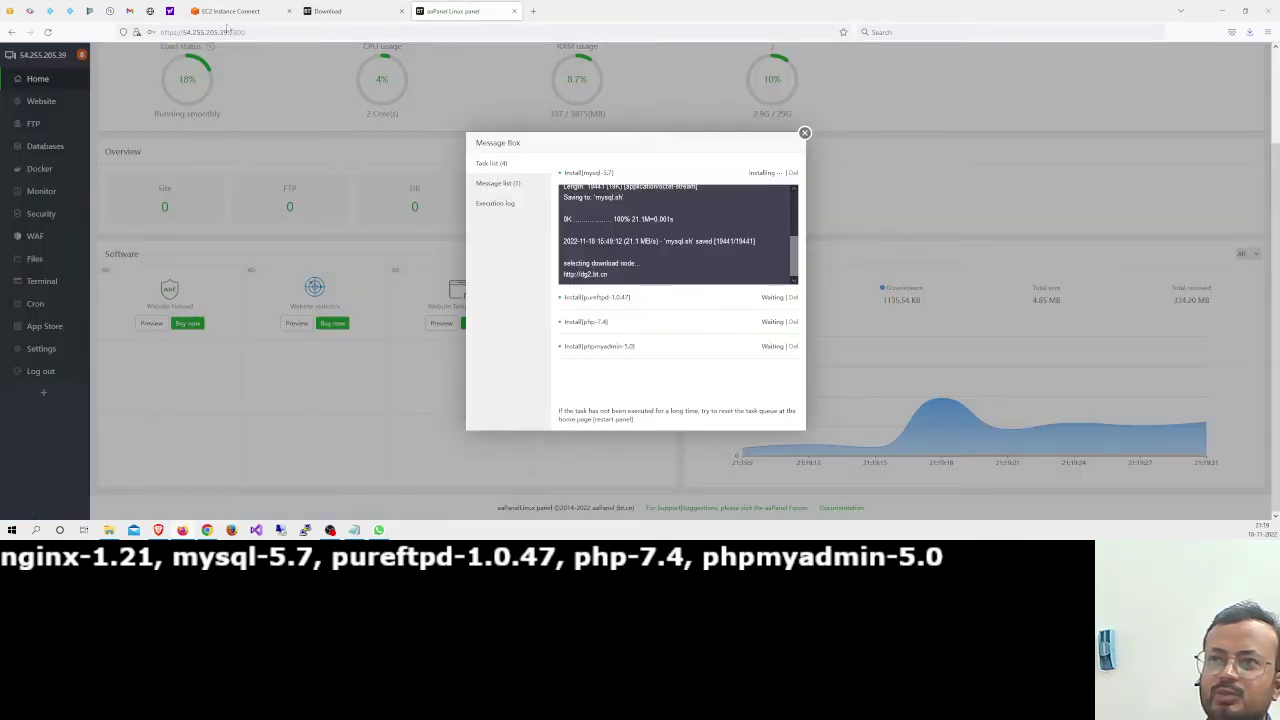
pyautogui.click(14, 11)
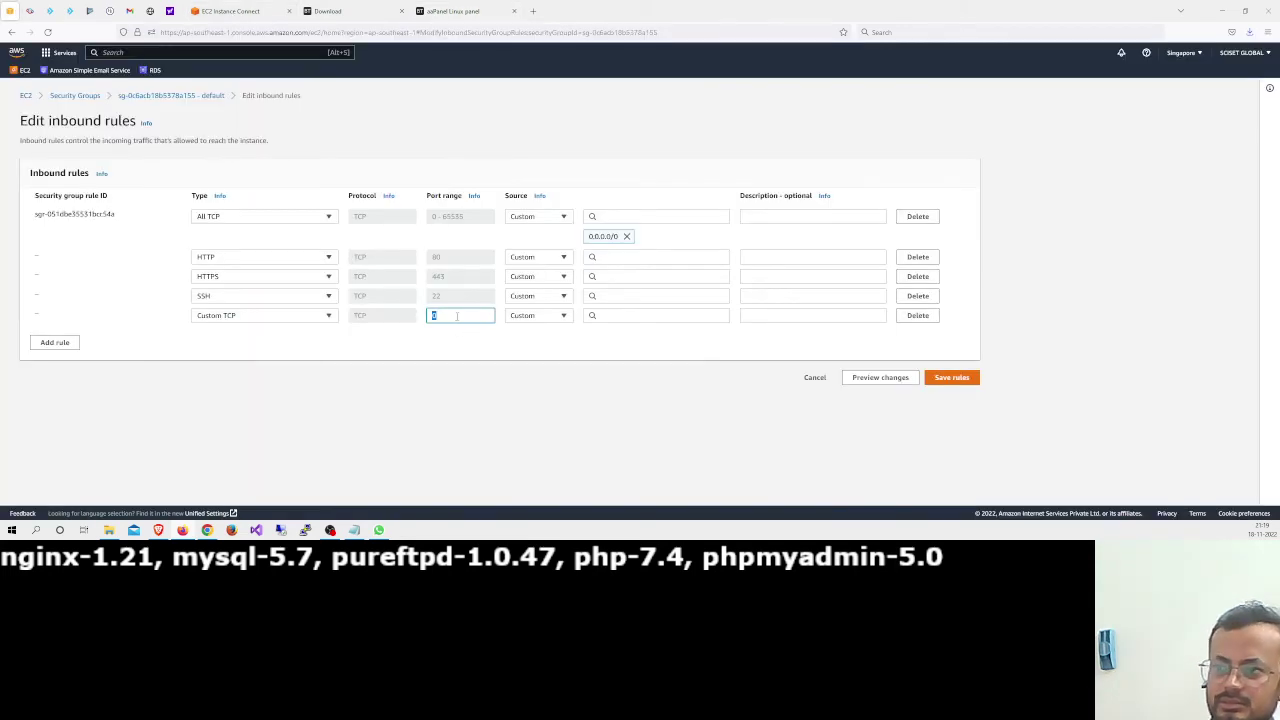
pyautogui.write('7800')
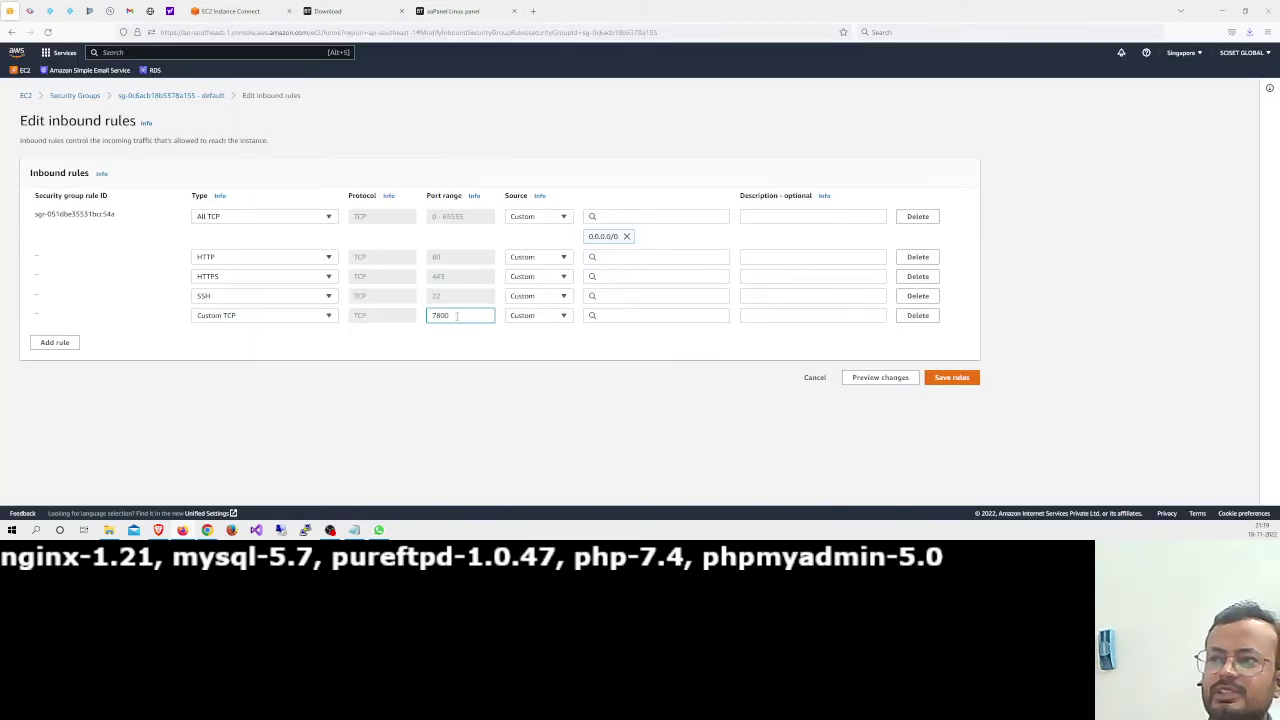
# Set the source of the new HTTP, HTTPS, SSH and port 7800 rules to Anywhere-IPv4
pyautogui.click(564, 257)
pyautogui.click(550, 288)
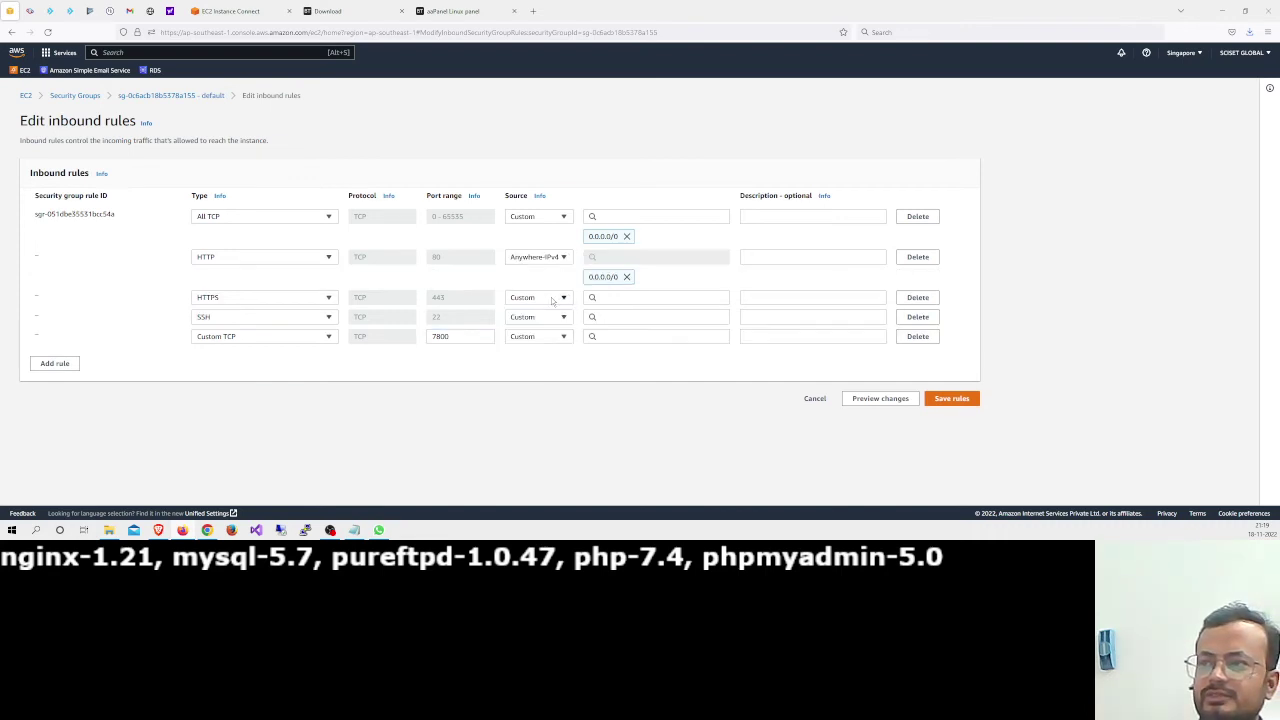
pyautogui.click(550, 297)
pyautogui.click(541, 330)
pyautogui.click(539, 339)
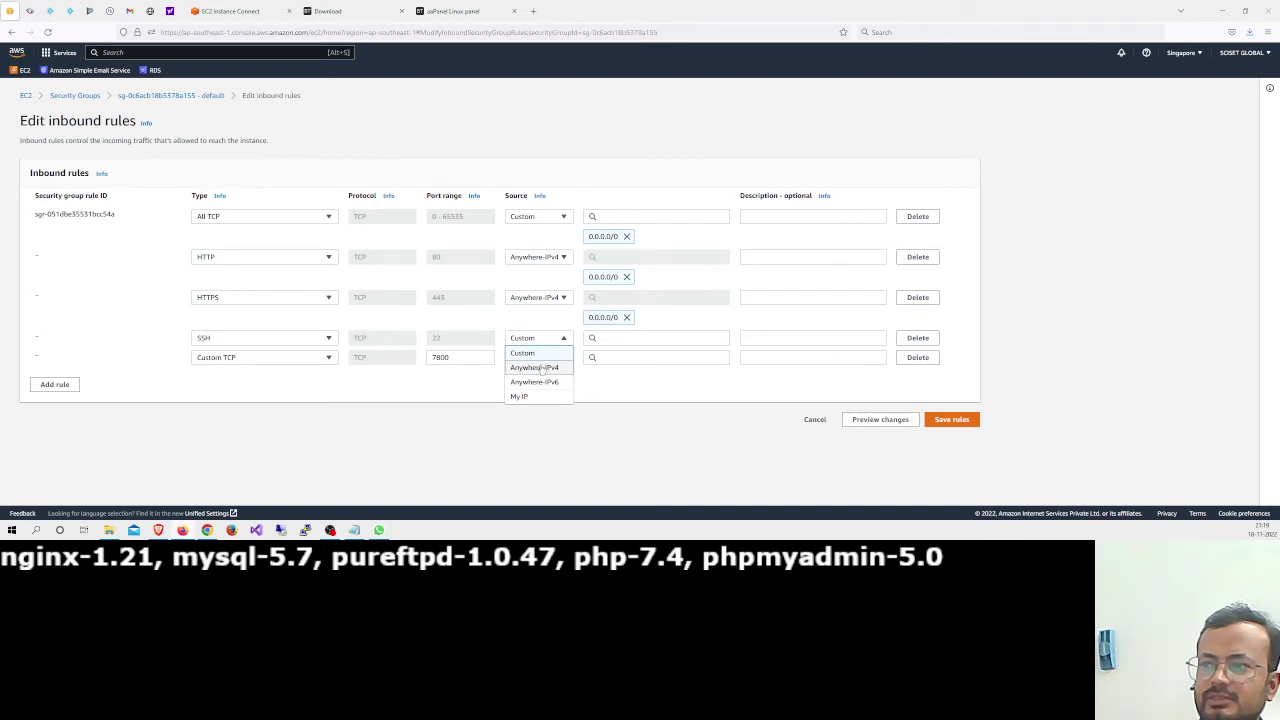
pyautogui.click(540, 367)
pyautogui.click(540, 380)
pyautogui.click(539, 407)
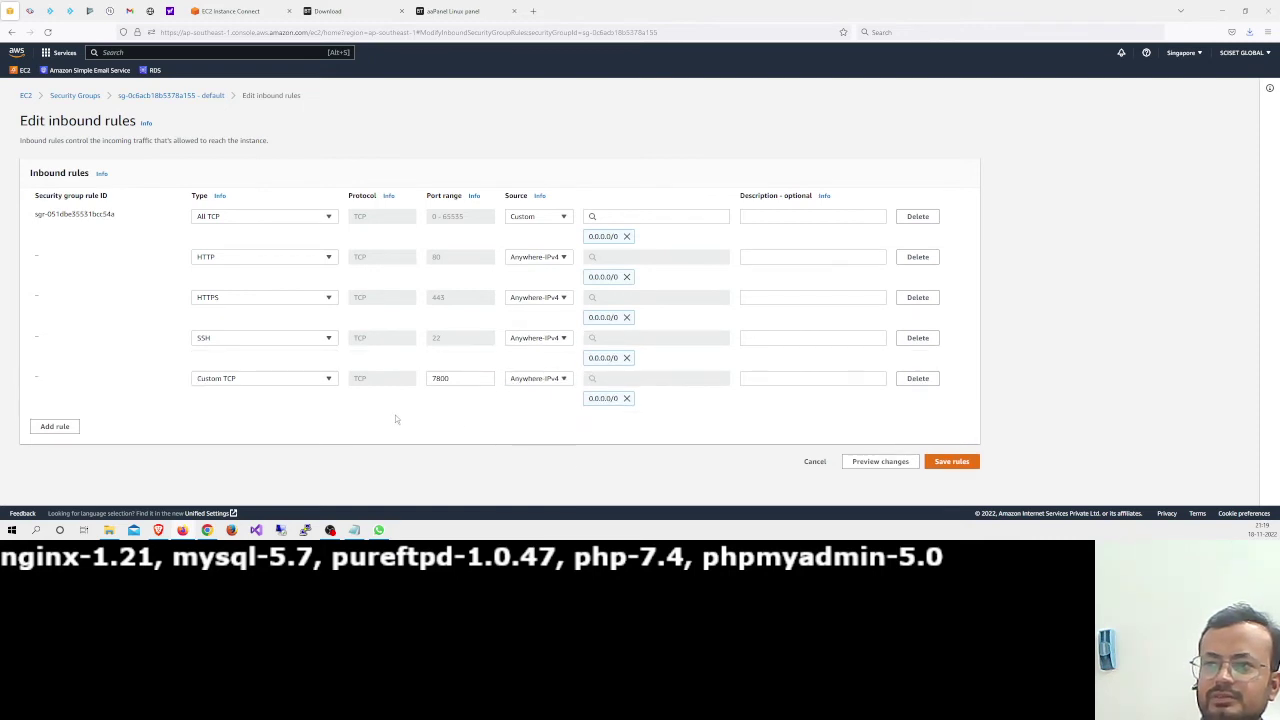
pyautogui.click(55, 426)
pyautogui.click(234, 419)
pyautogui.scroll(-4, 246, 317)
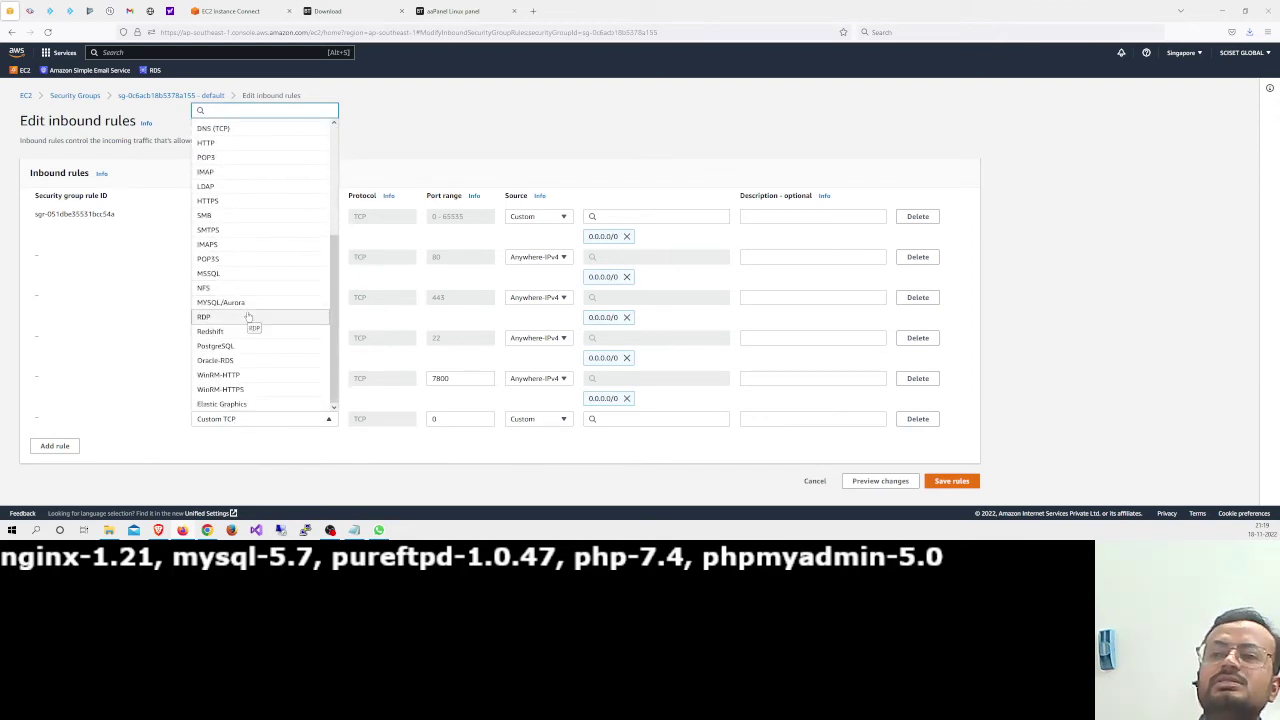
pyautogui.scroll(2, 248, 317)
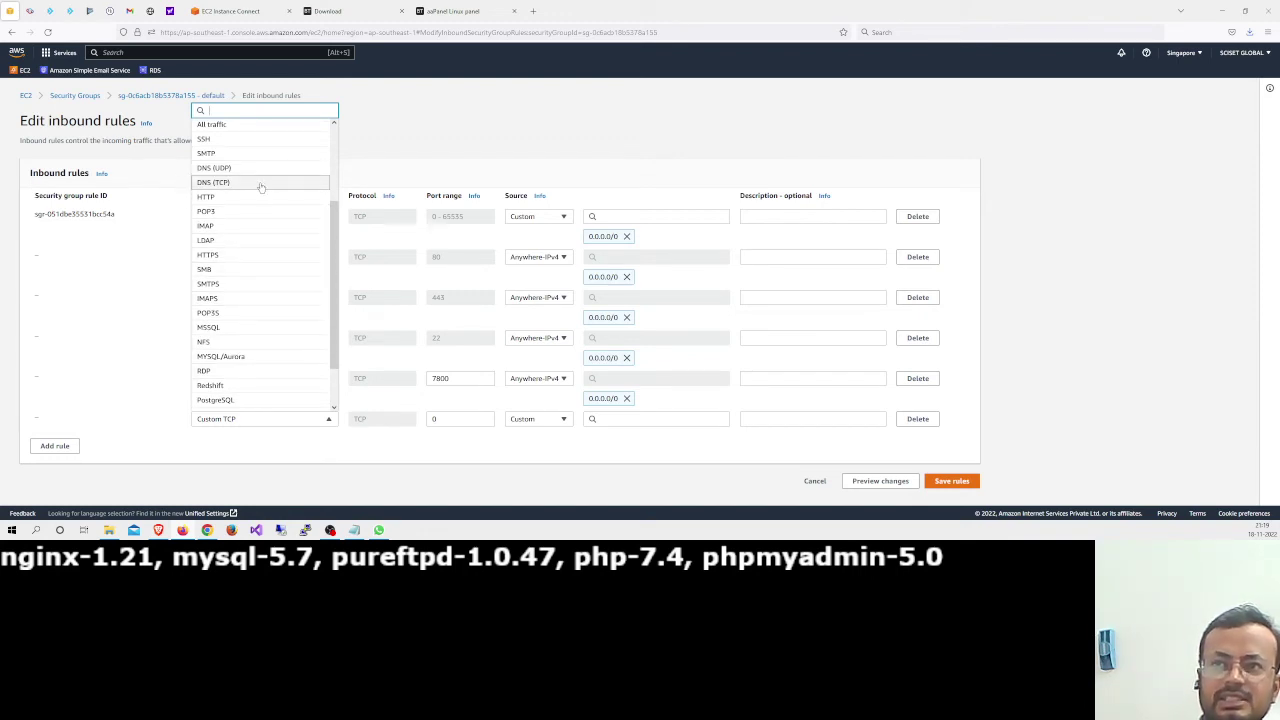
pyautogui.click(147, 262)
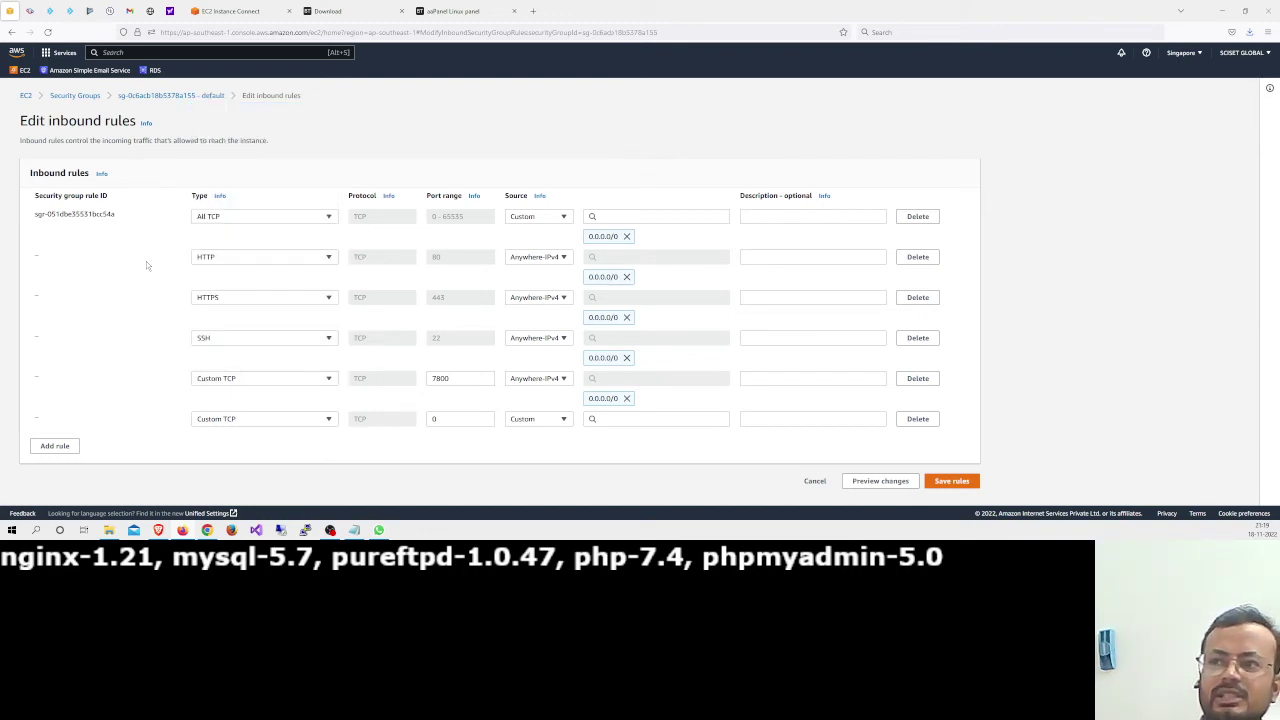
# Delete the All TCP rule and the unused Custom TCP rule with port 0
pyautogui.click(917, 216)
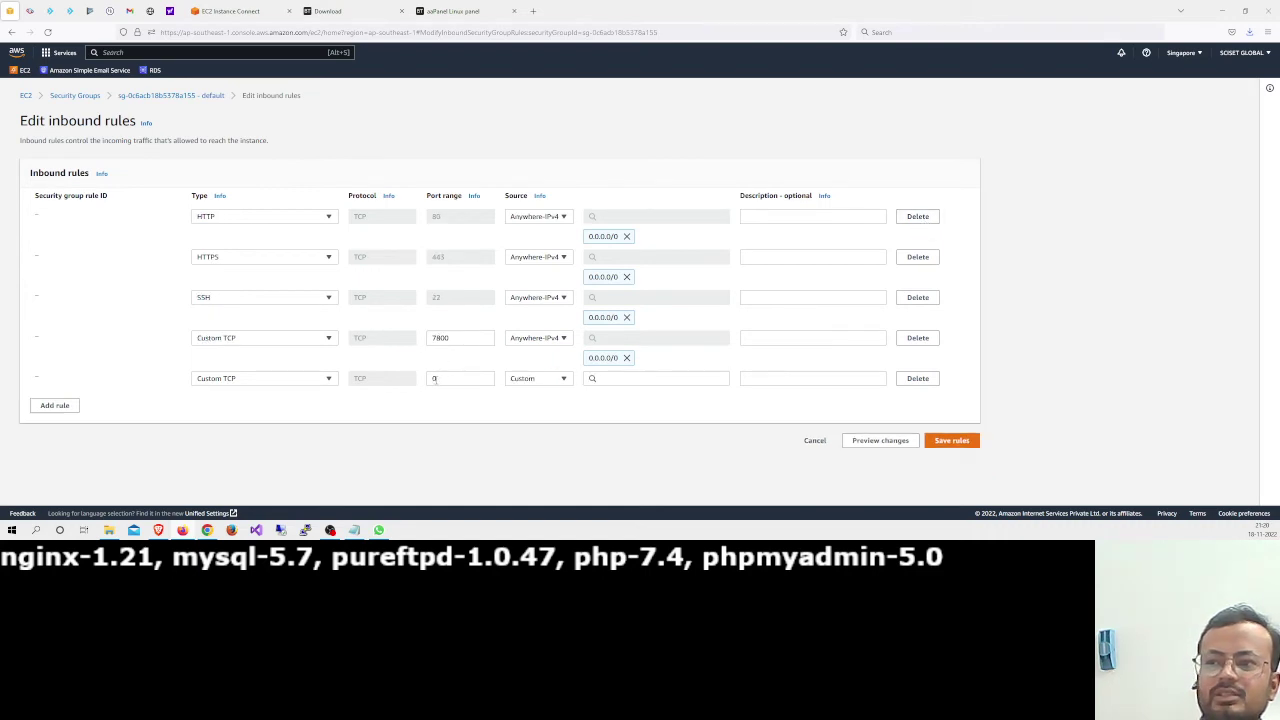
pyautogui.click(924, 379)
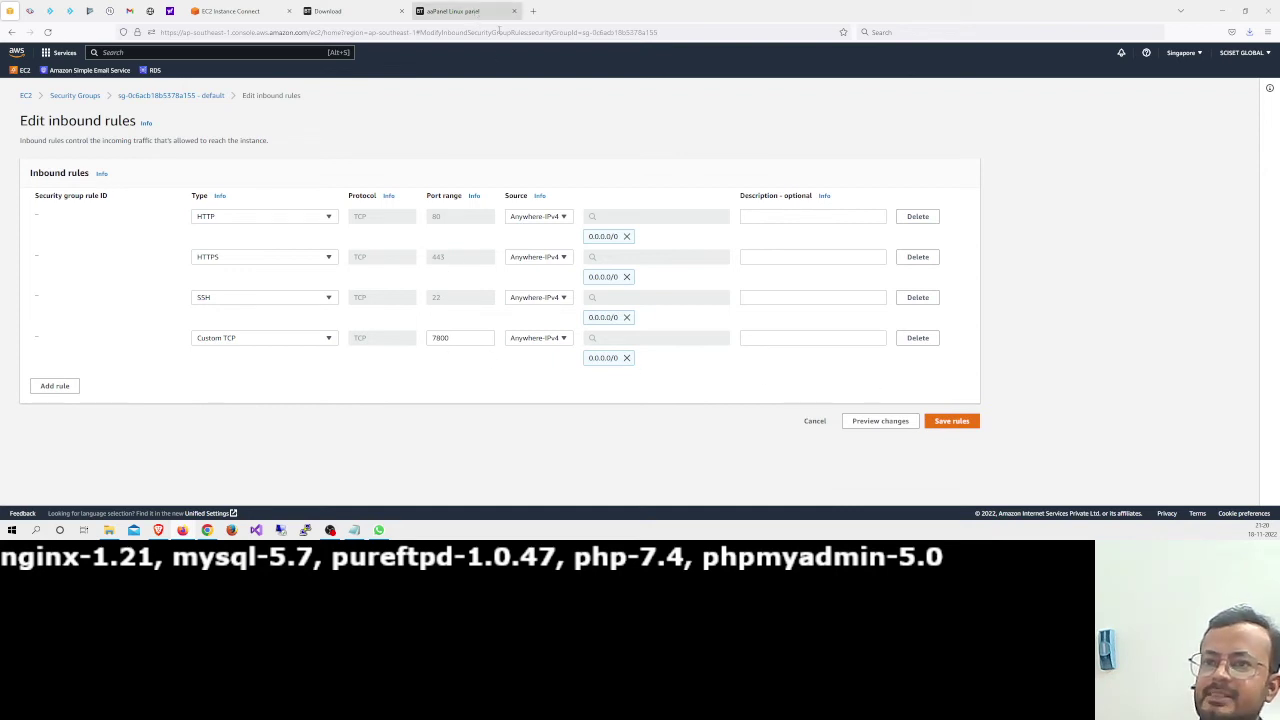
# Check the progress of the remaining package installations in aaPanel's task list
pyautogui.click(451, 8)
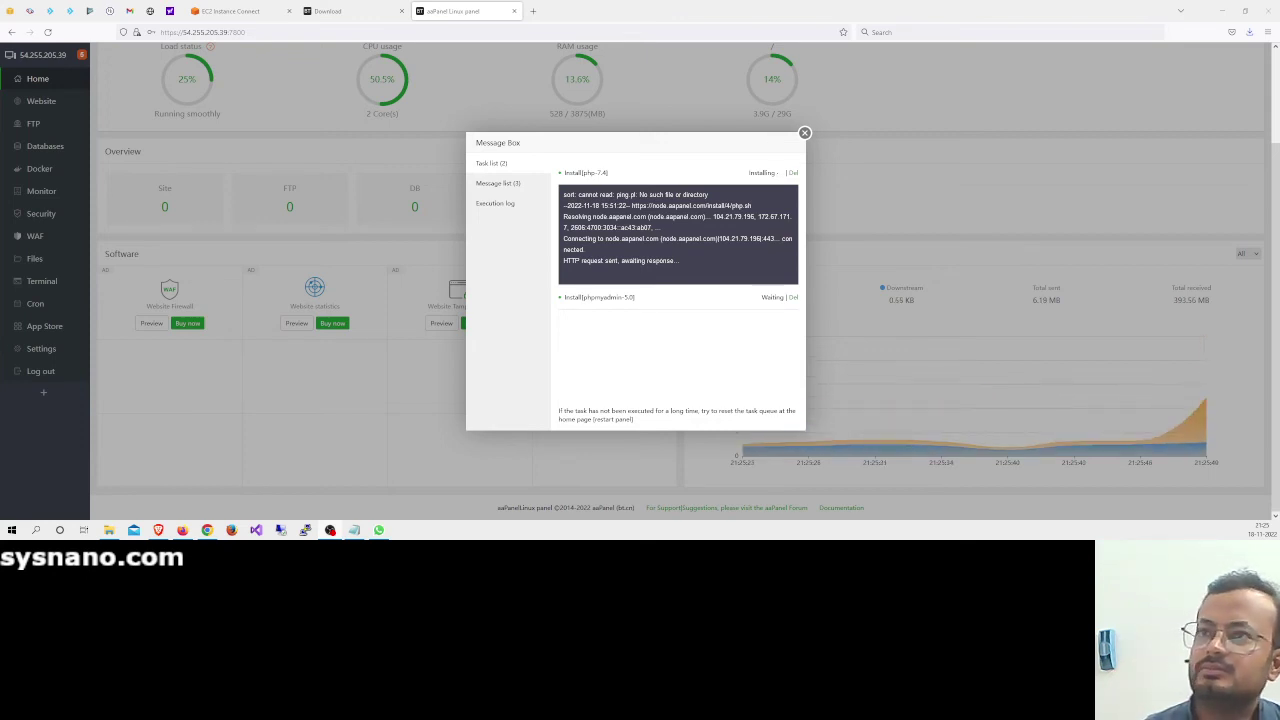
pyautogui.click(225, 11)
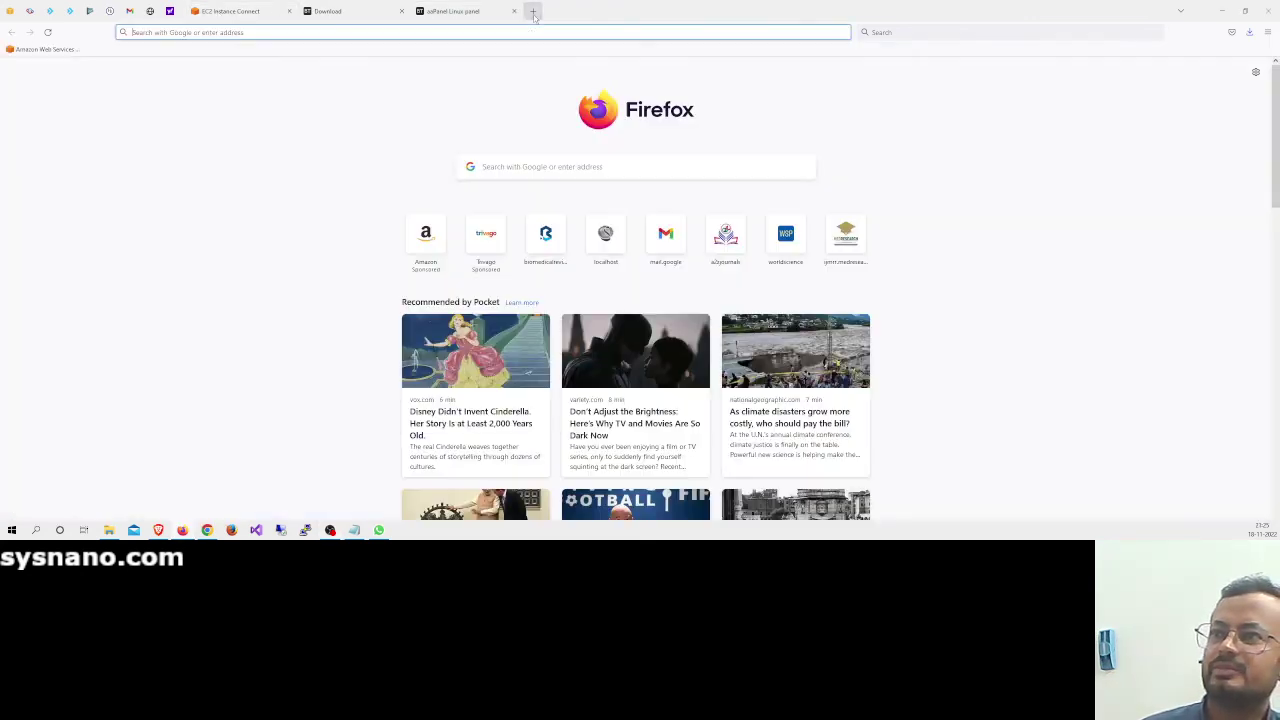
# Search the web for "ubuntu top command" in a new tab and open the phoenixNAP guide on using top
pyautogui.click(533, 11)
pyautogui.click(533, 28)
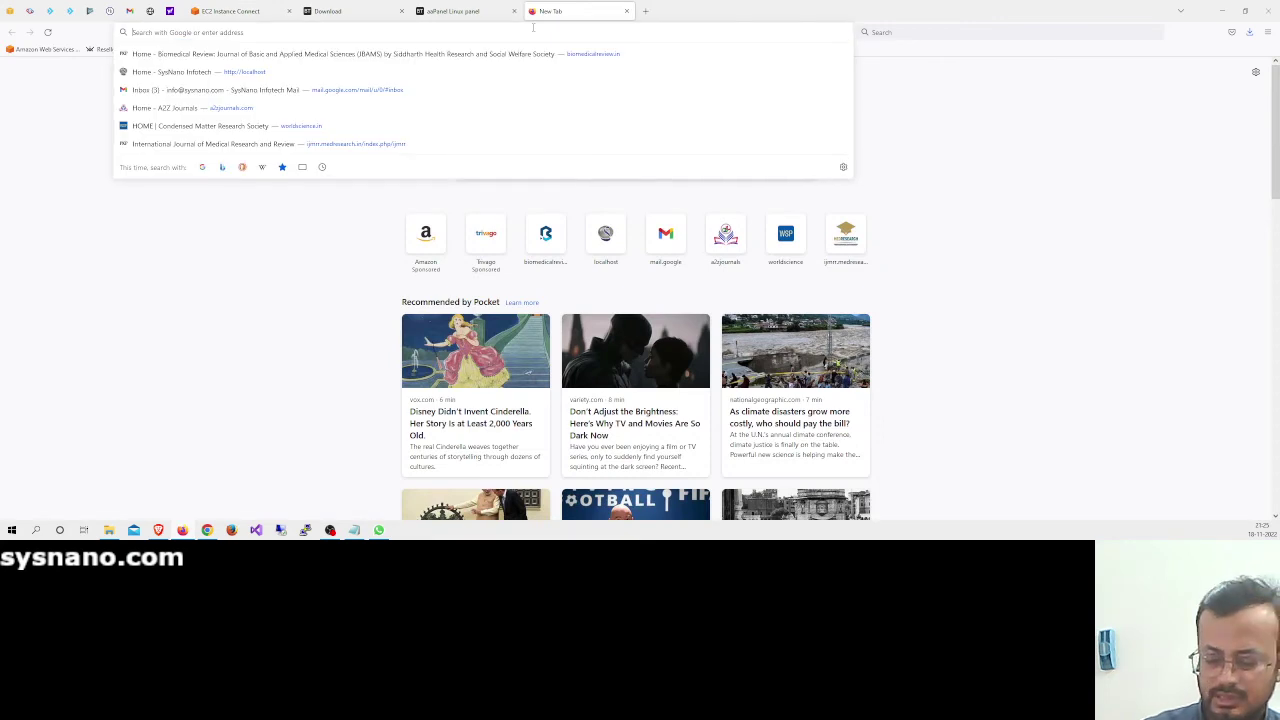
pyautogui.write('ubuntu')
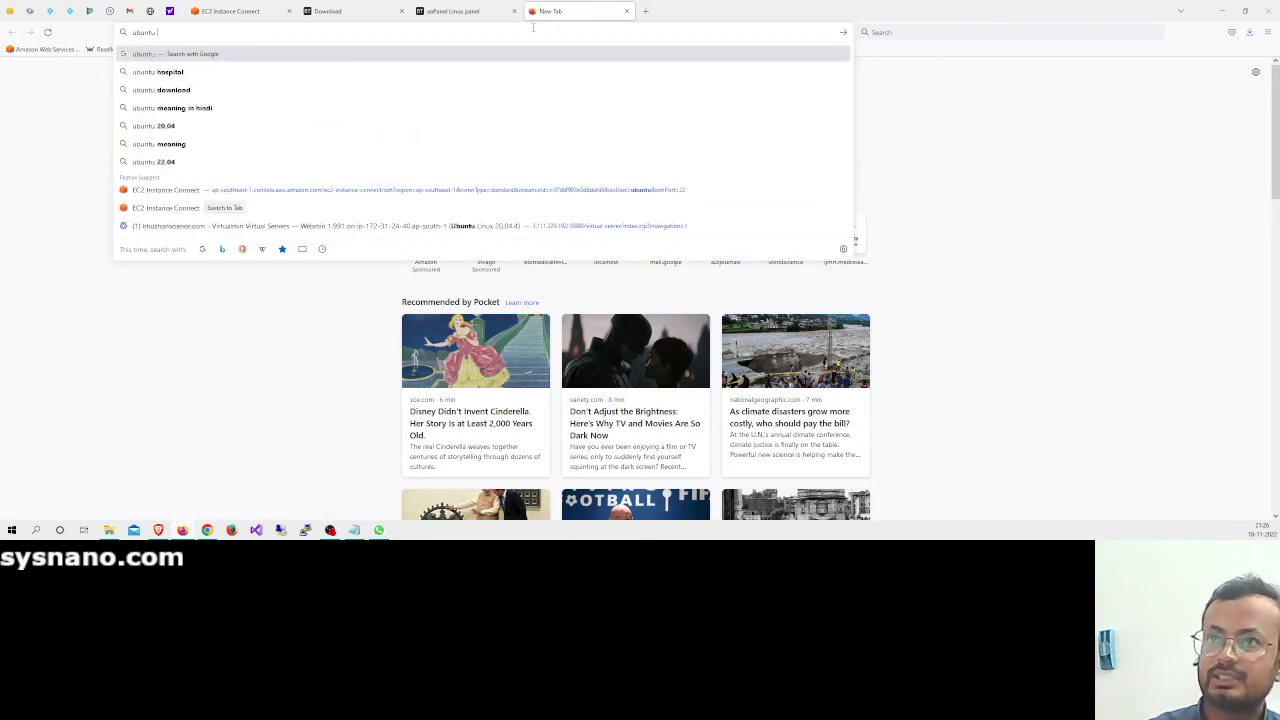
pyautogui.write(' top')
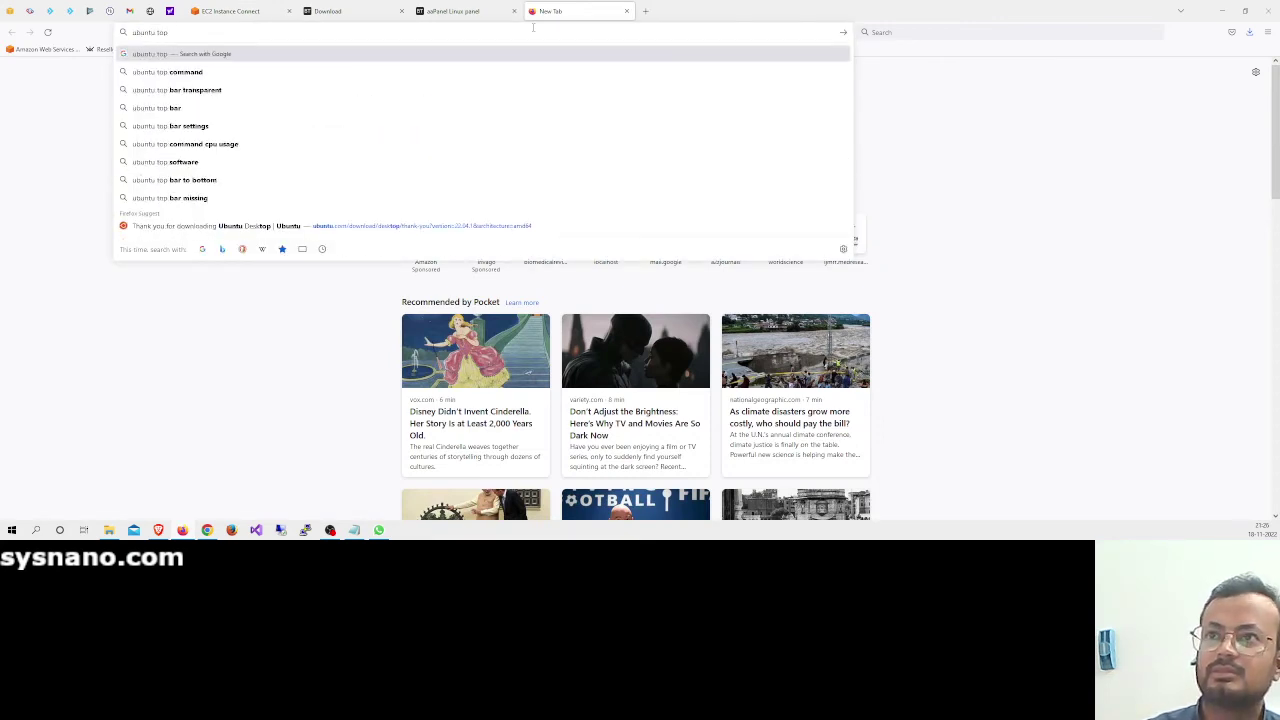
pyautogui.write(' command')
pyautogui.press('Return')
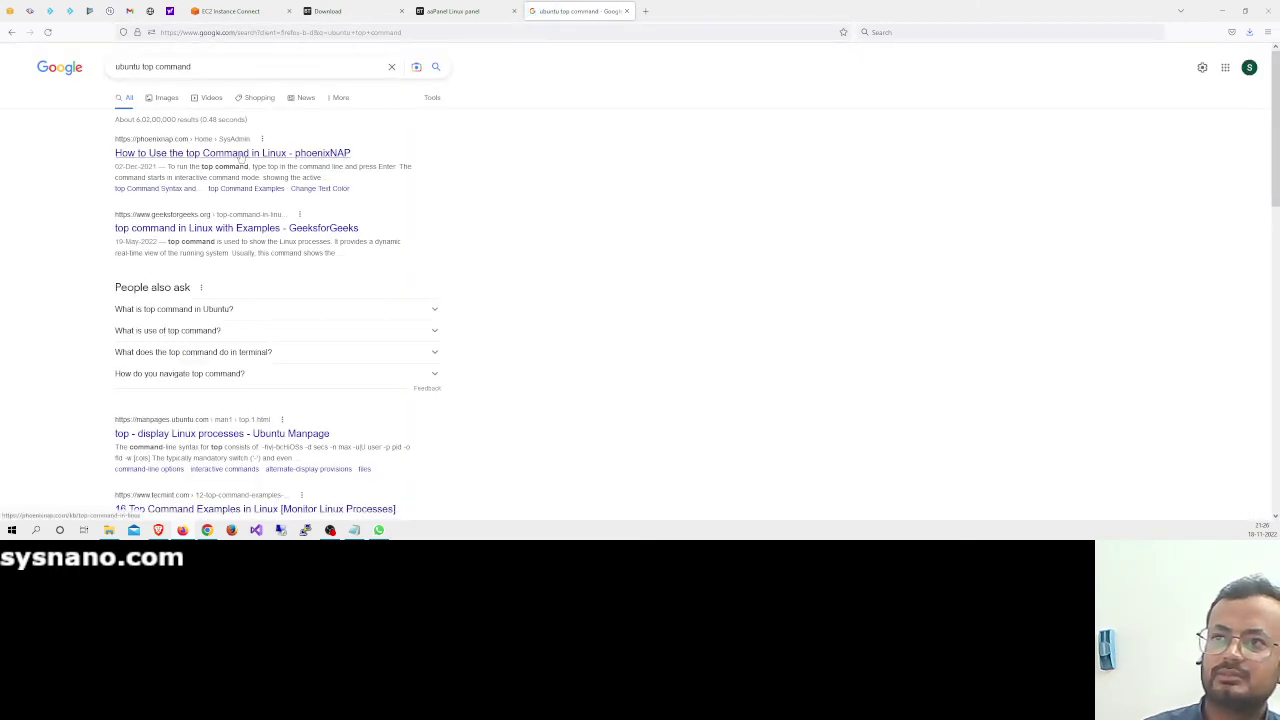
pyautogui.click(240, 155)
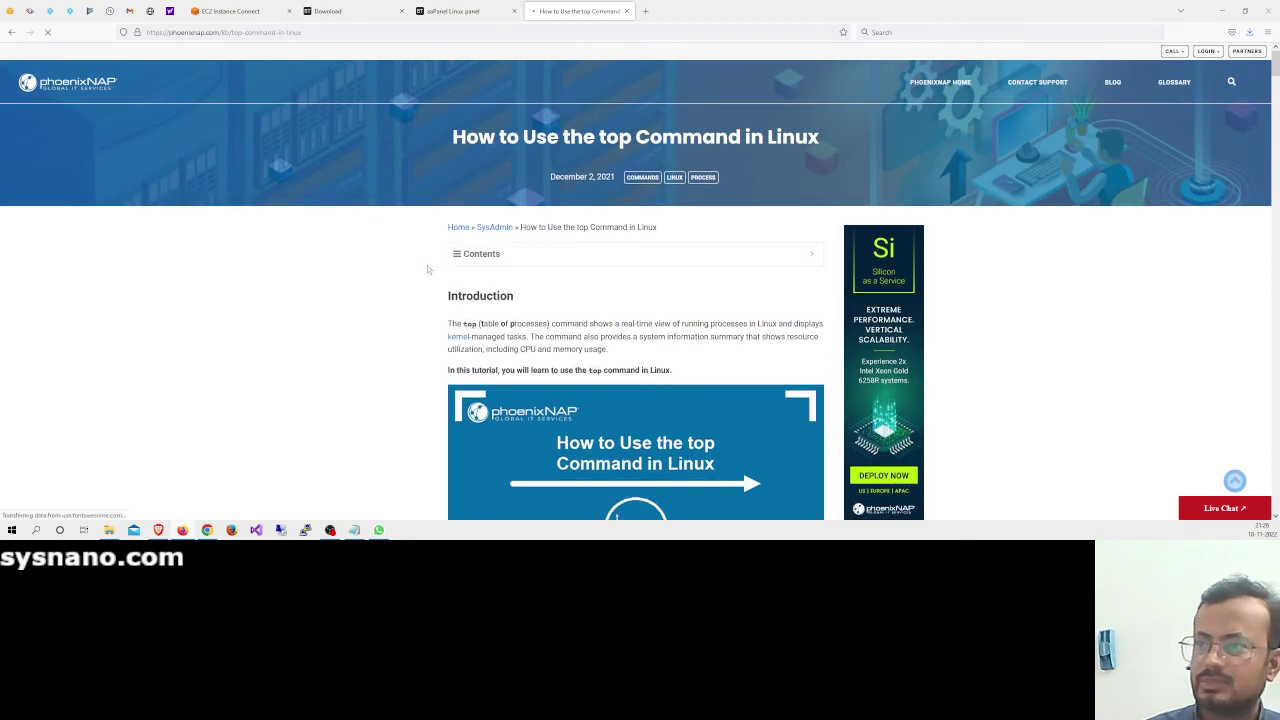
pyautogui.scroll(-2, 438, 265)
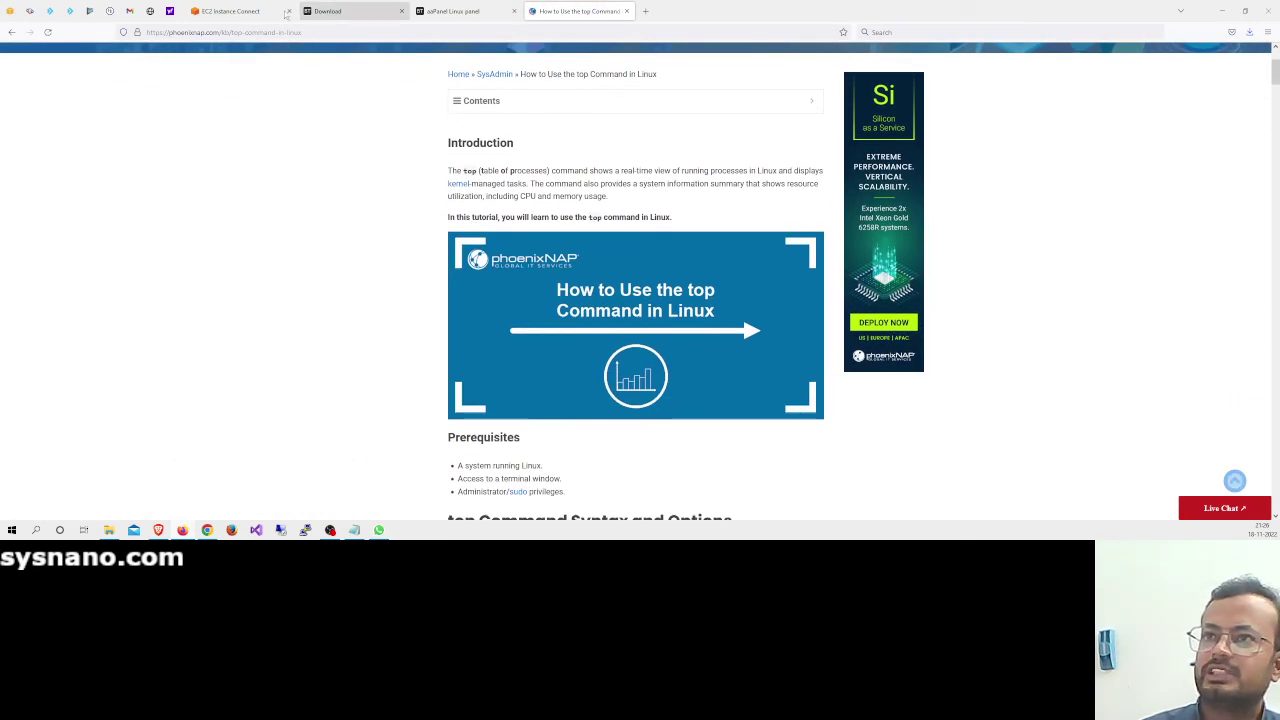
# Run top in the EC2 instance's terminal session and examine the load average
pyautogui.click(230, 12)
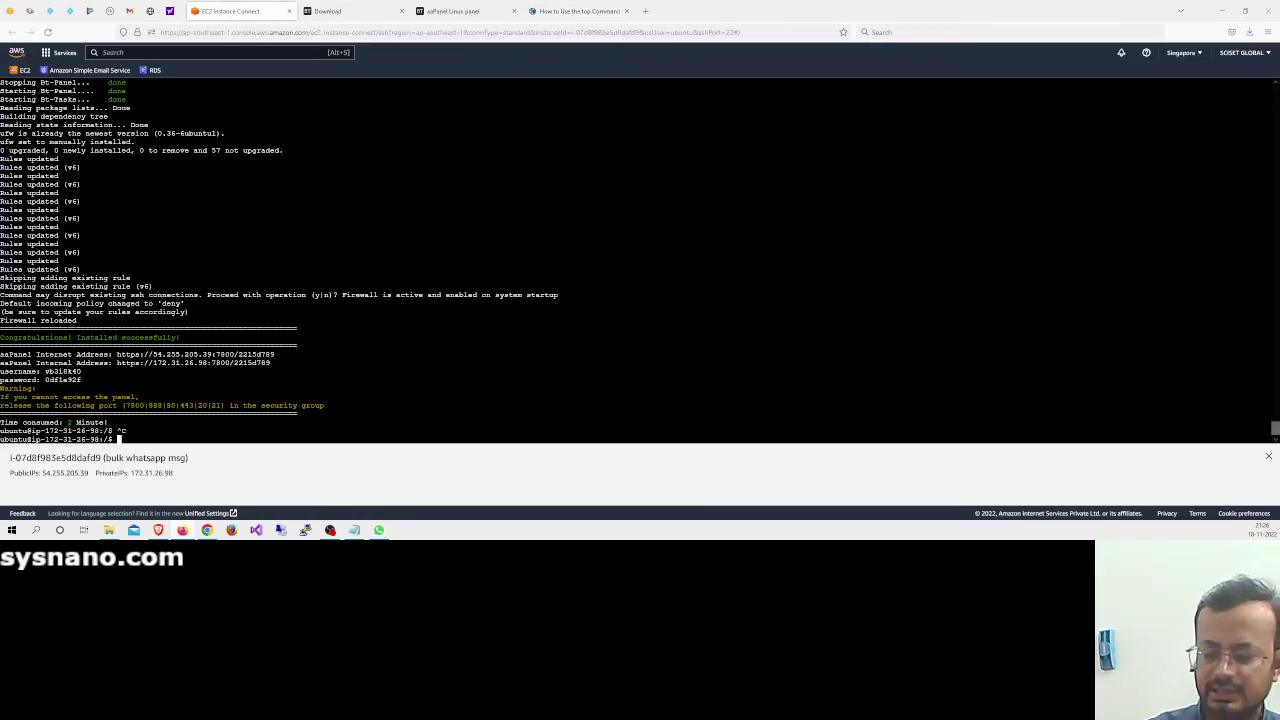
pyautogui.write('top')
pyautogui.press('Return')
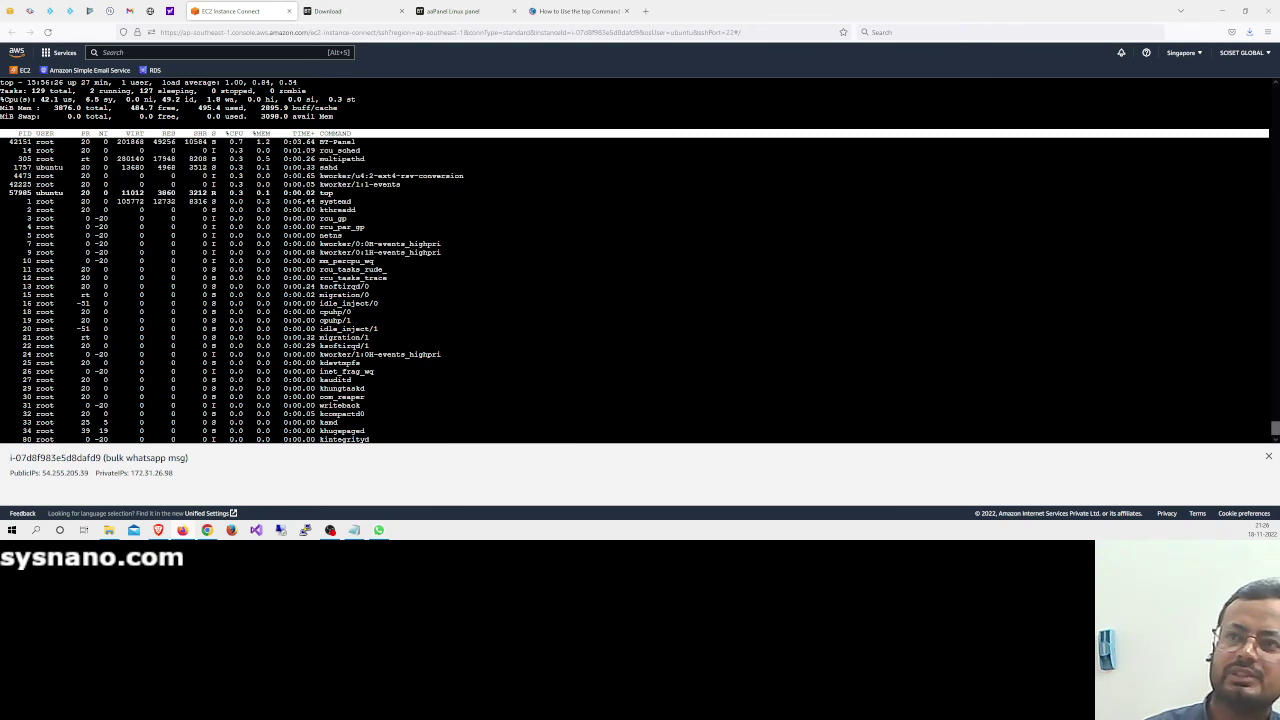
pyautogui.moveTo(160, 83); pyautogui.dragTo(298, 83)
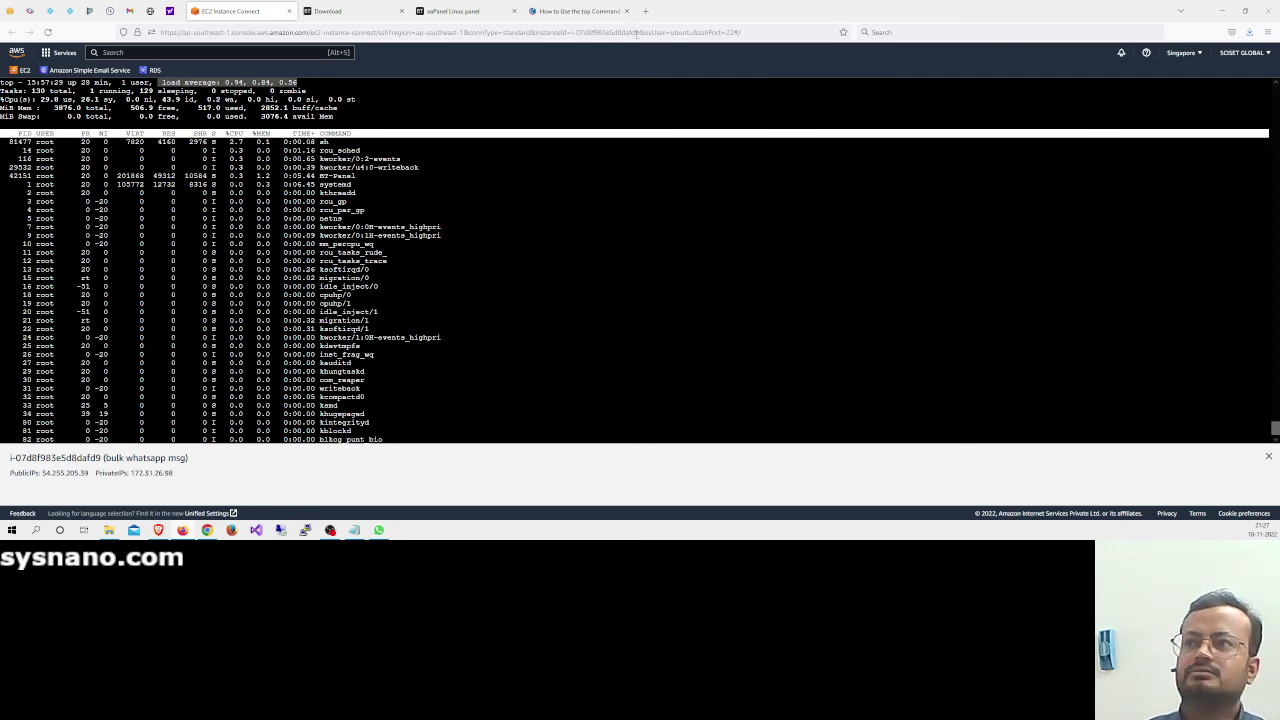
# Close the phoenixNAP guide, return to aaPanel and dismiss the task list to show the server status overview
pyautogui.click(580, 11)
pyautogui.click(627, 11)
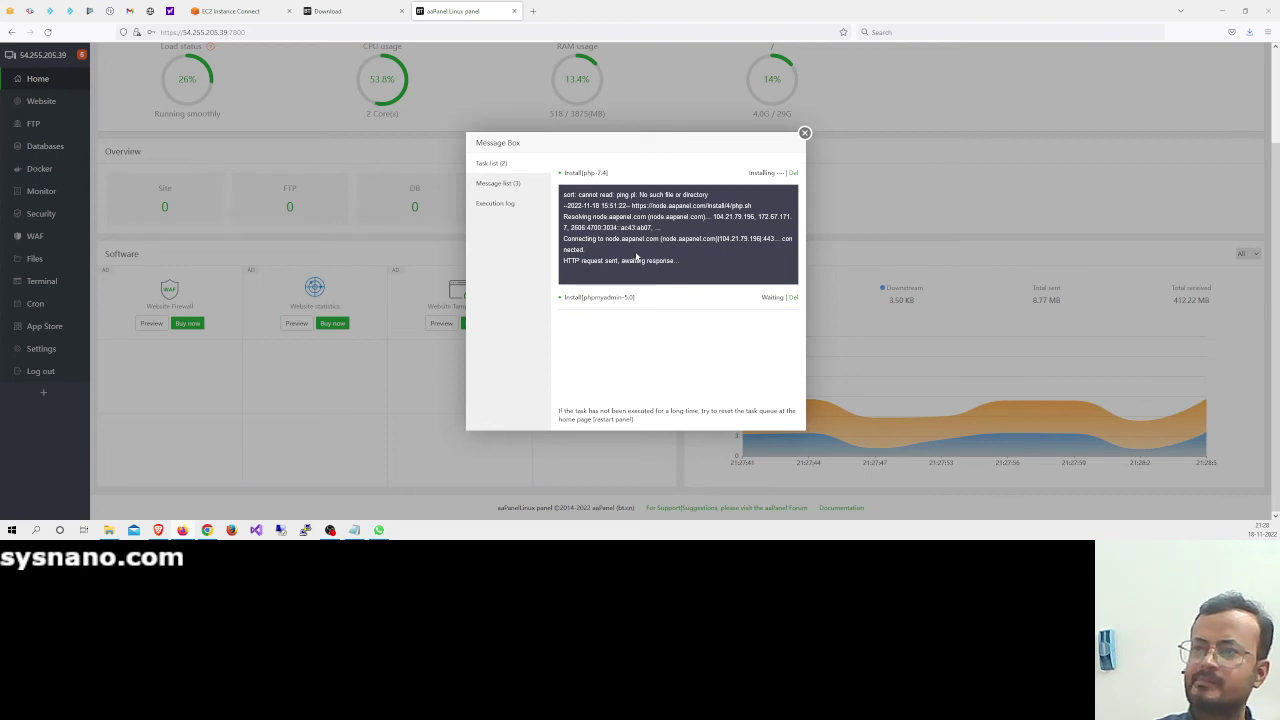
pyautogui.click(804, 134)
pyautogui.scroll(2, 263, 348)
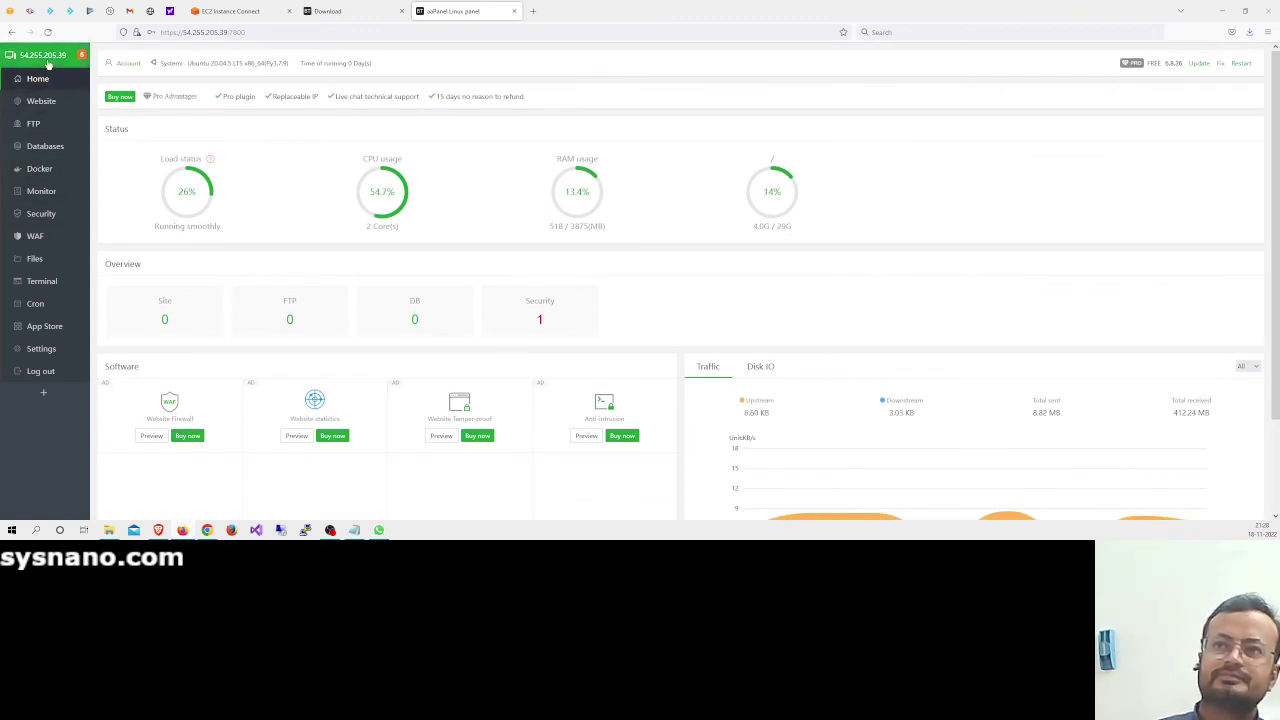
# View the Website section's PHP and Node project lists in aaPanel
pyautogui.click(45, 102)
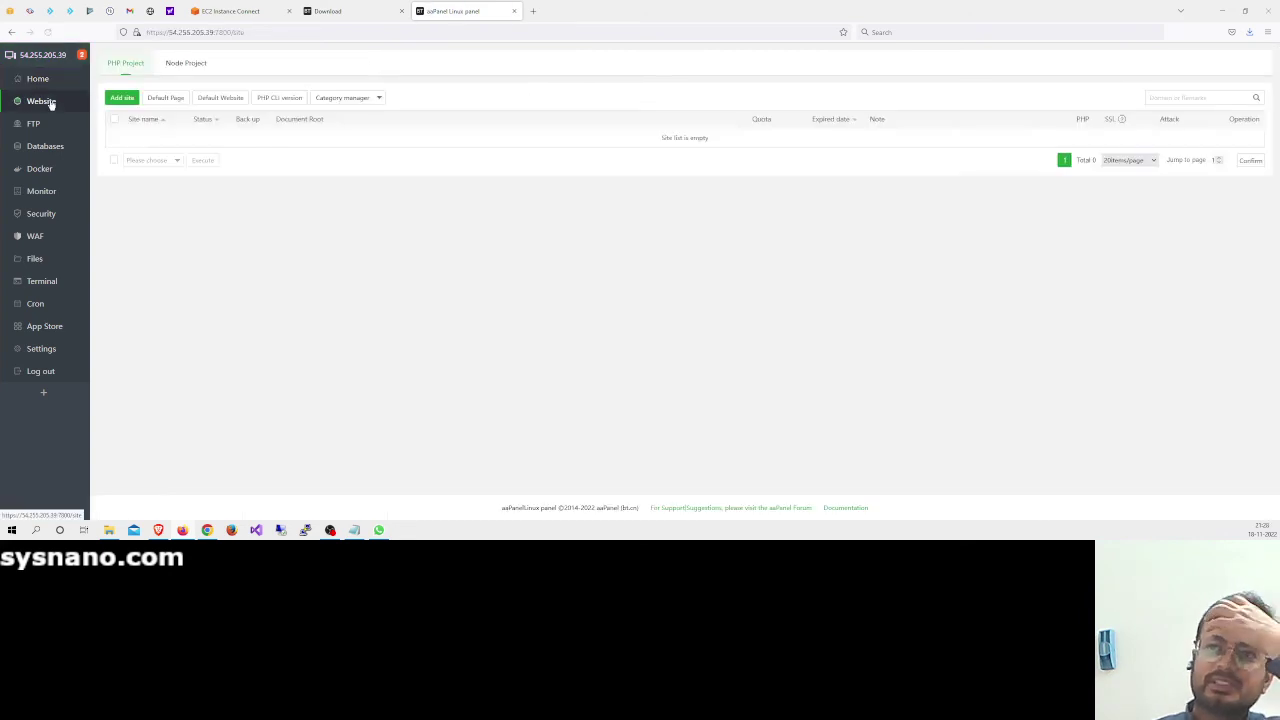
pyautogui.click(193, 65)
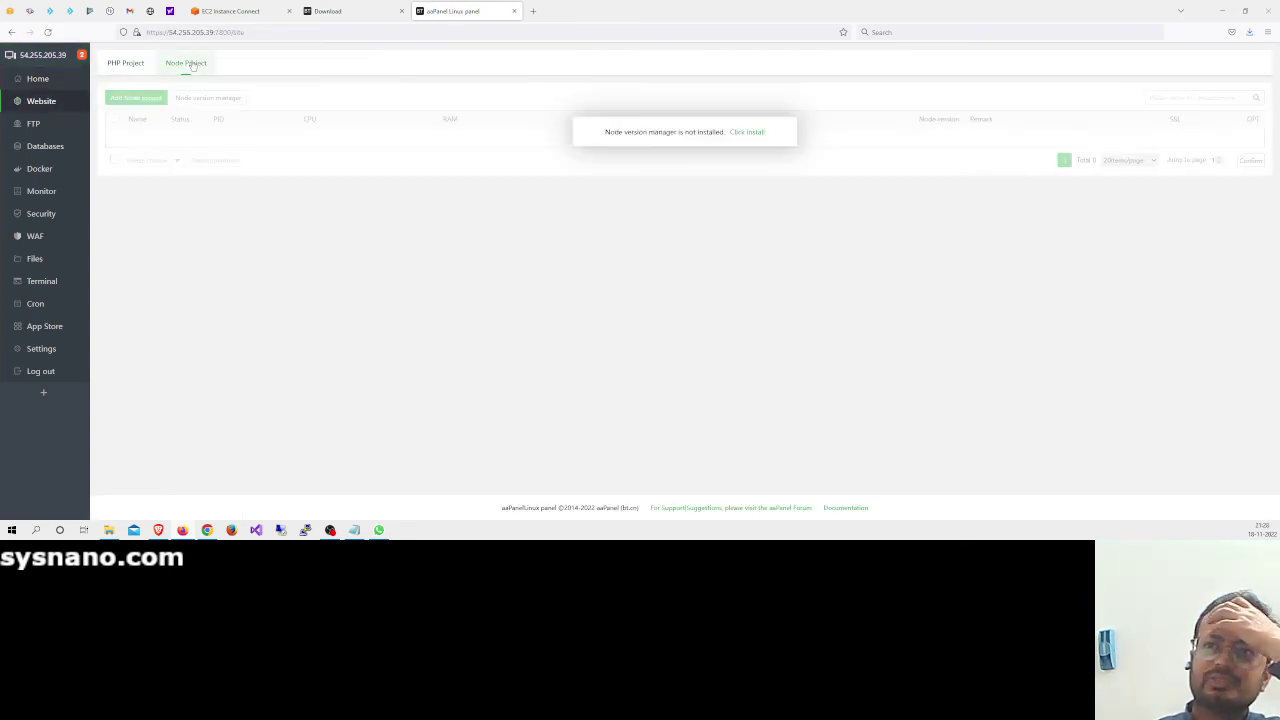
pyautogui.click(133, 64)
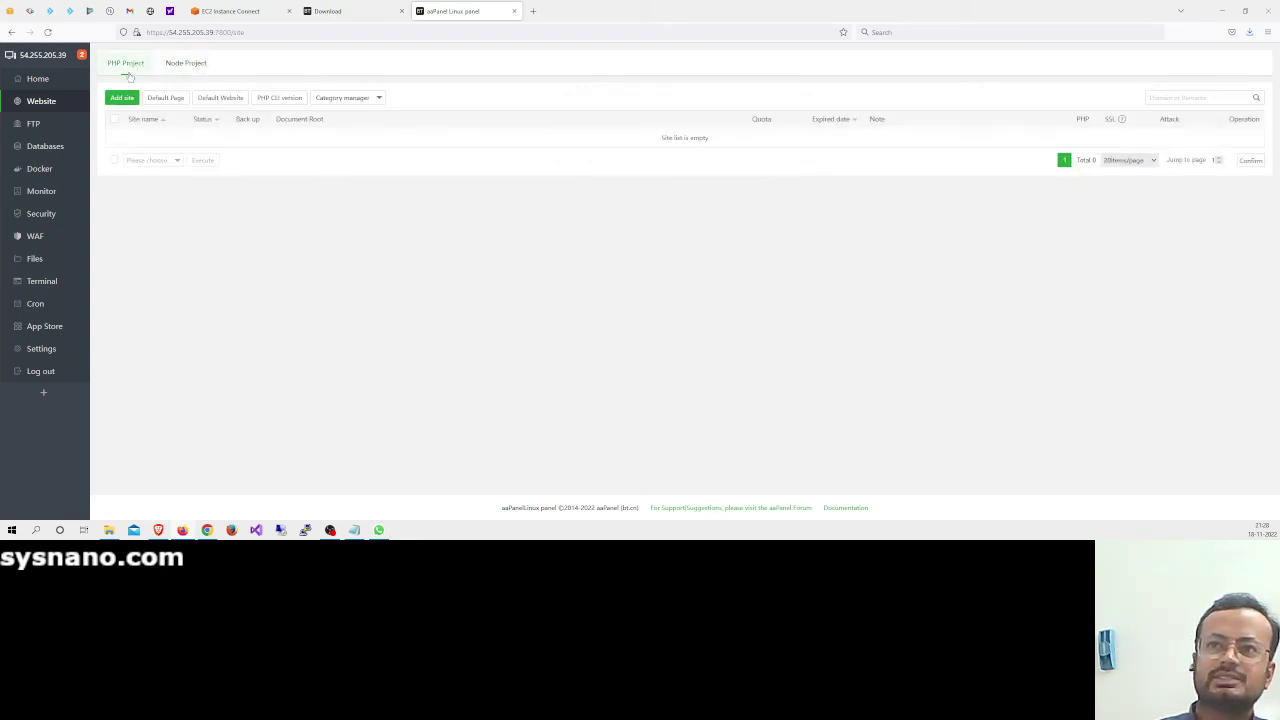
# Review the single-site, batch and WordPress deployment forms for adding a PHP site, and cancel without creating one
pyautogui.click(121, 98)
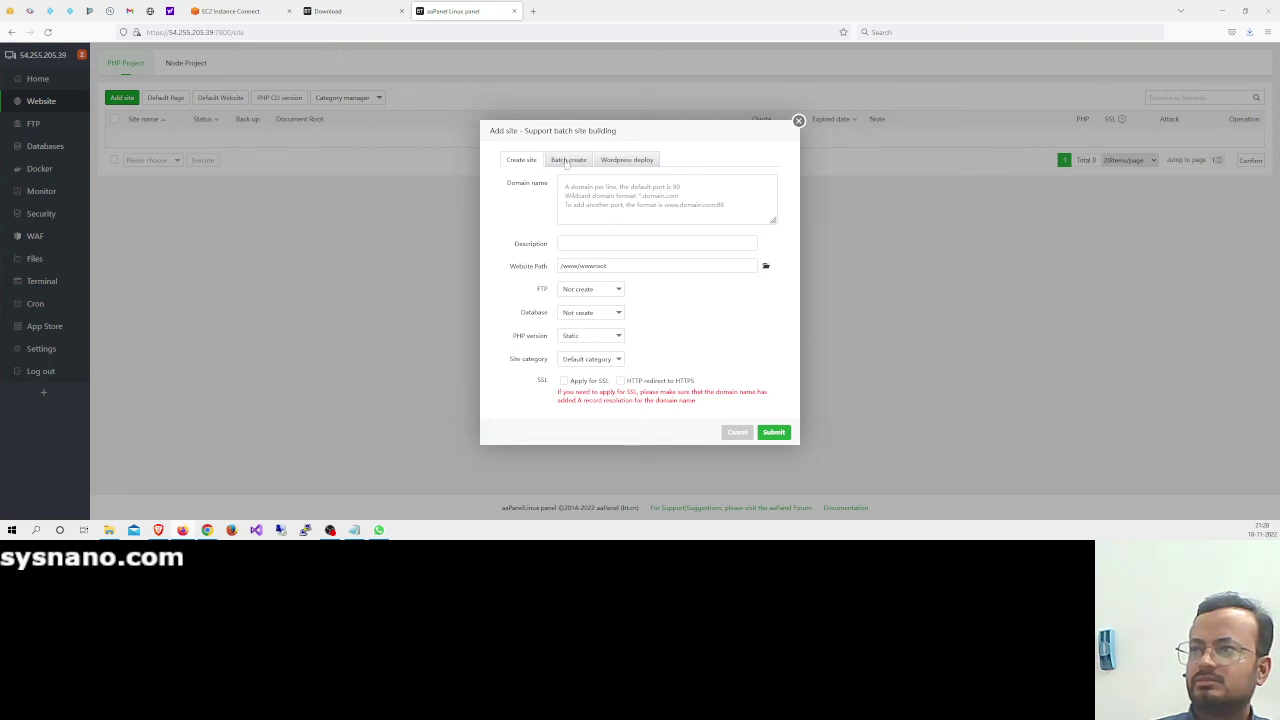
pyautogui.click(567, 161)
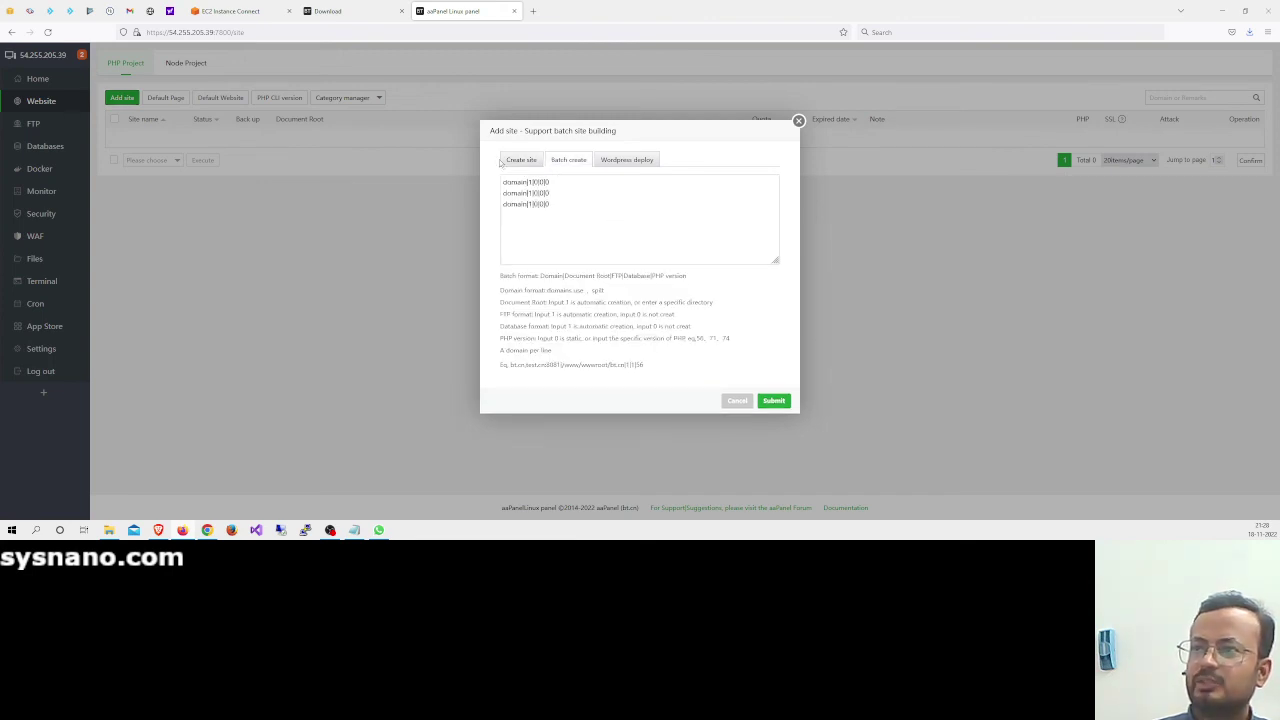
pyautogui.click(521, 163)
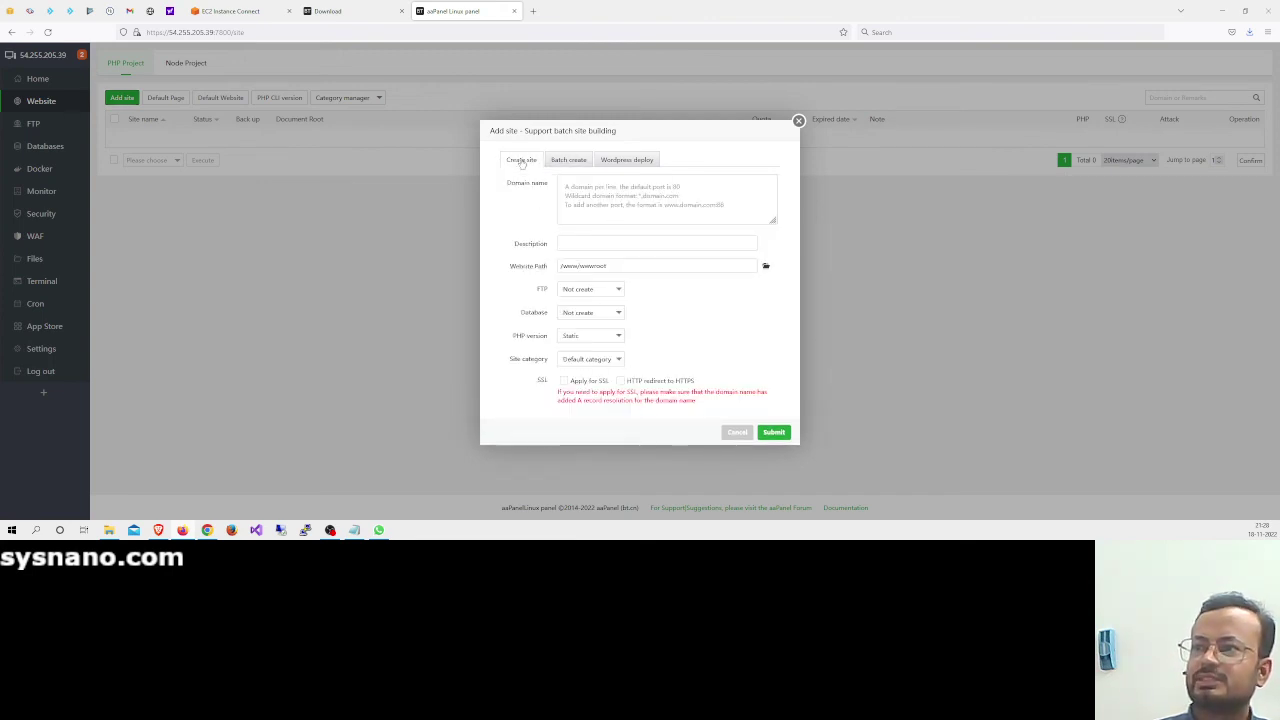
pyautogui.click(627, 161)
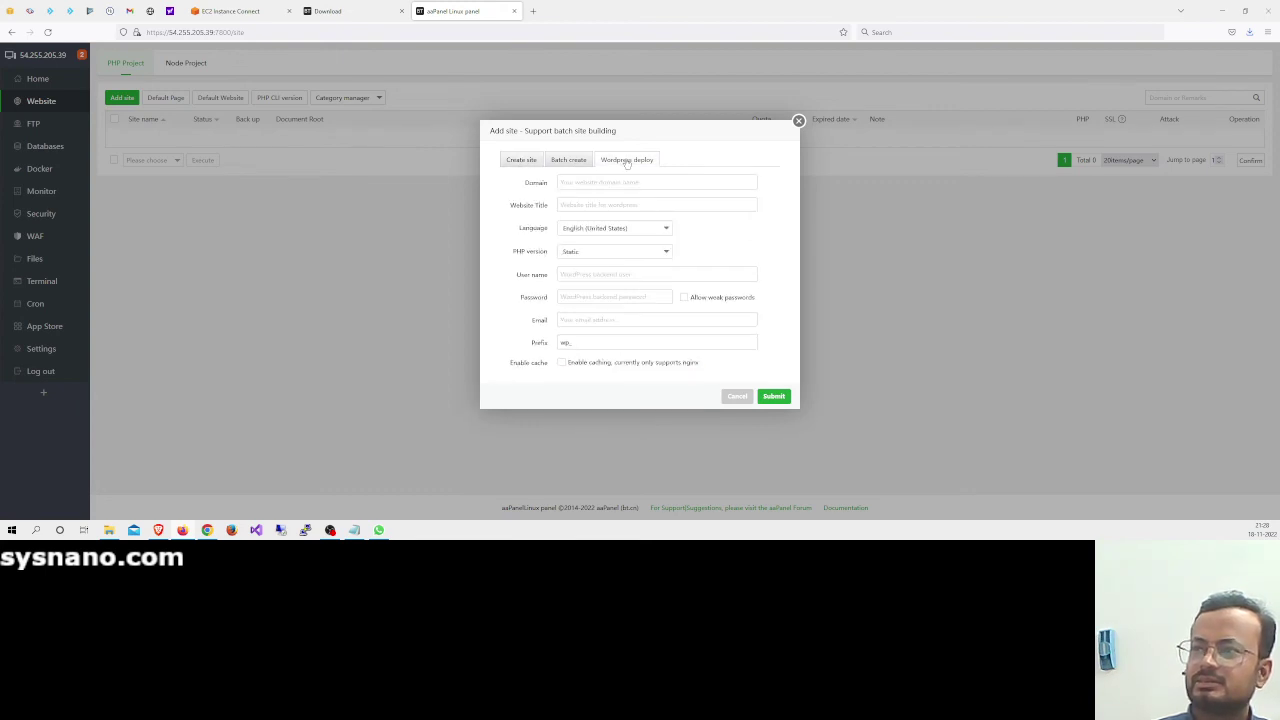
pyautogui.click(521, 160)
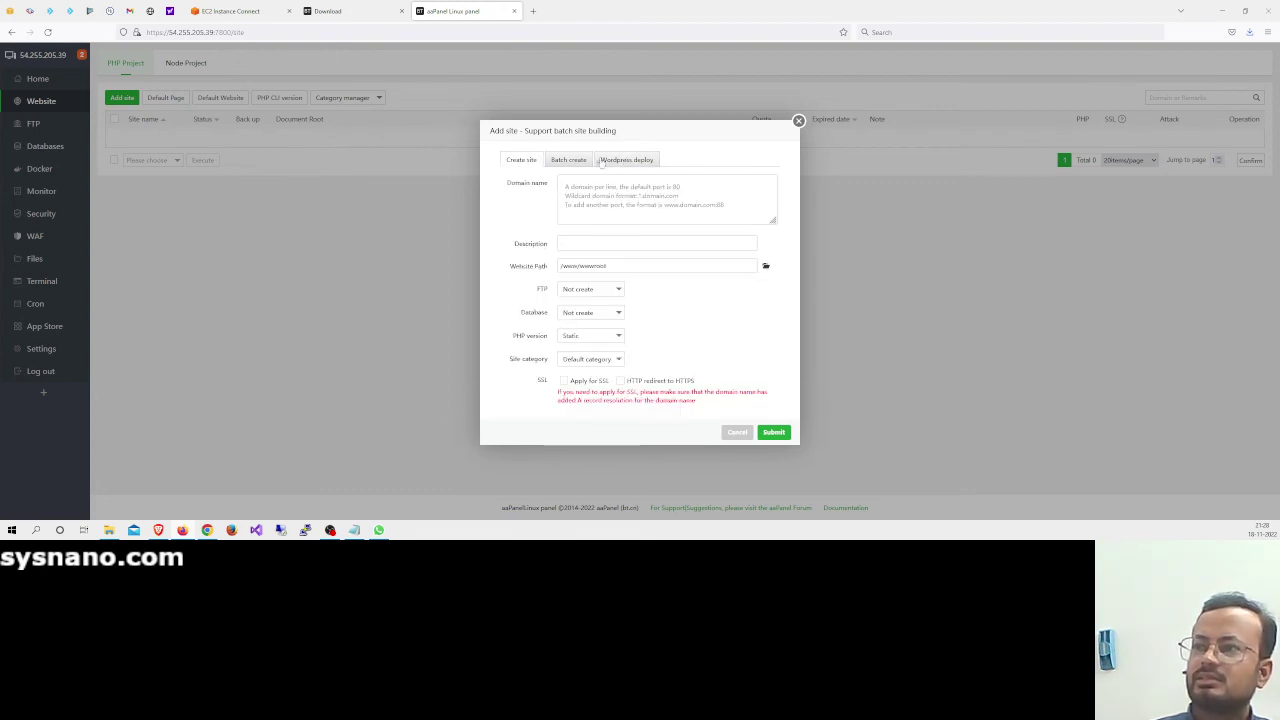
pyautogui.click(611, 162)
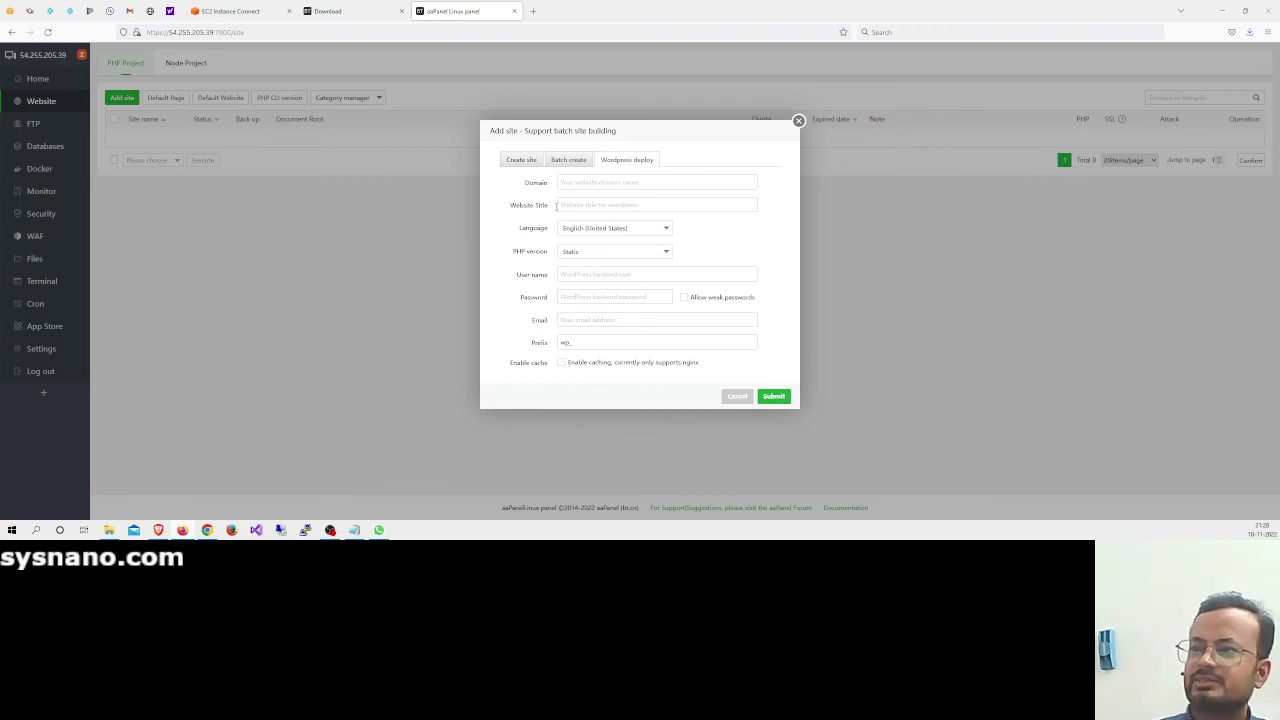
pyautogui.click(525, 161)
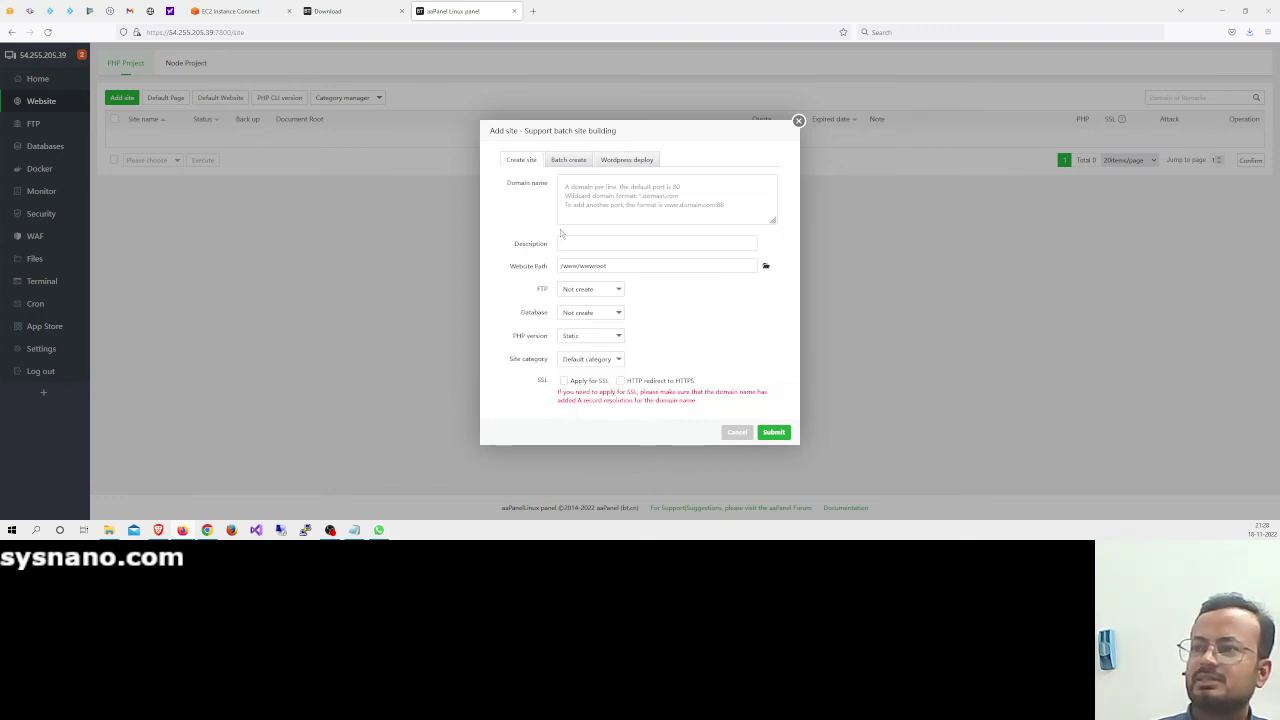
pyautogui.click(737, 432)
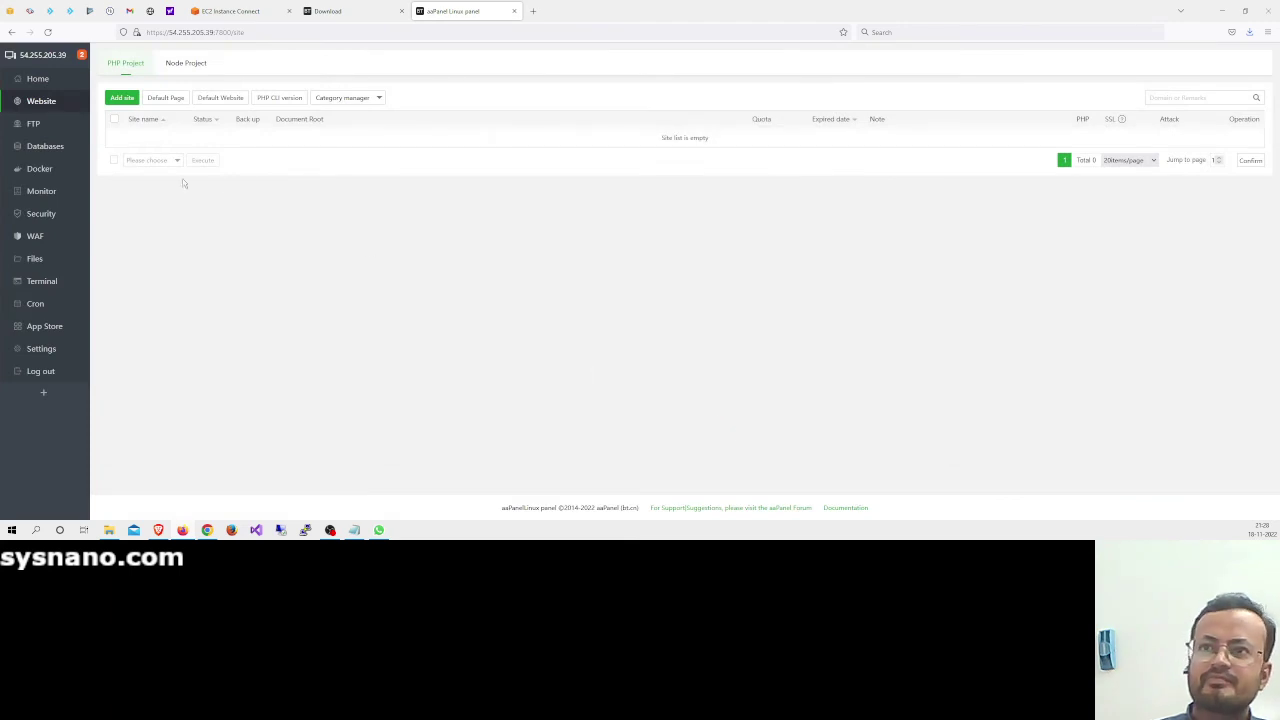
# View aaPanel's FTP manager and database manager
pyautogui.click(36, 125)
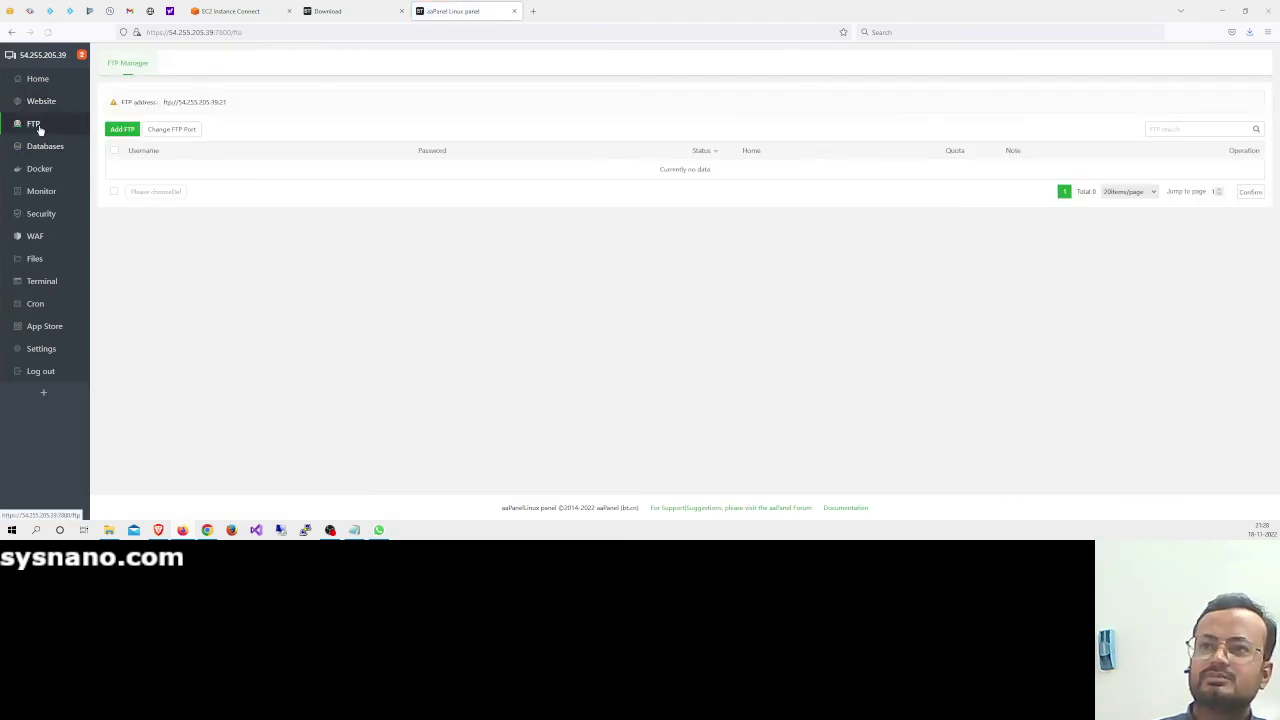
pyautogui.click(40, 147)
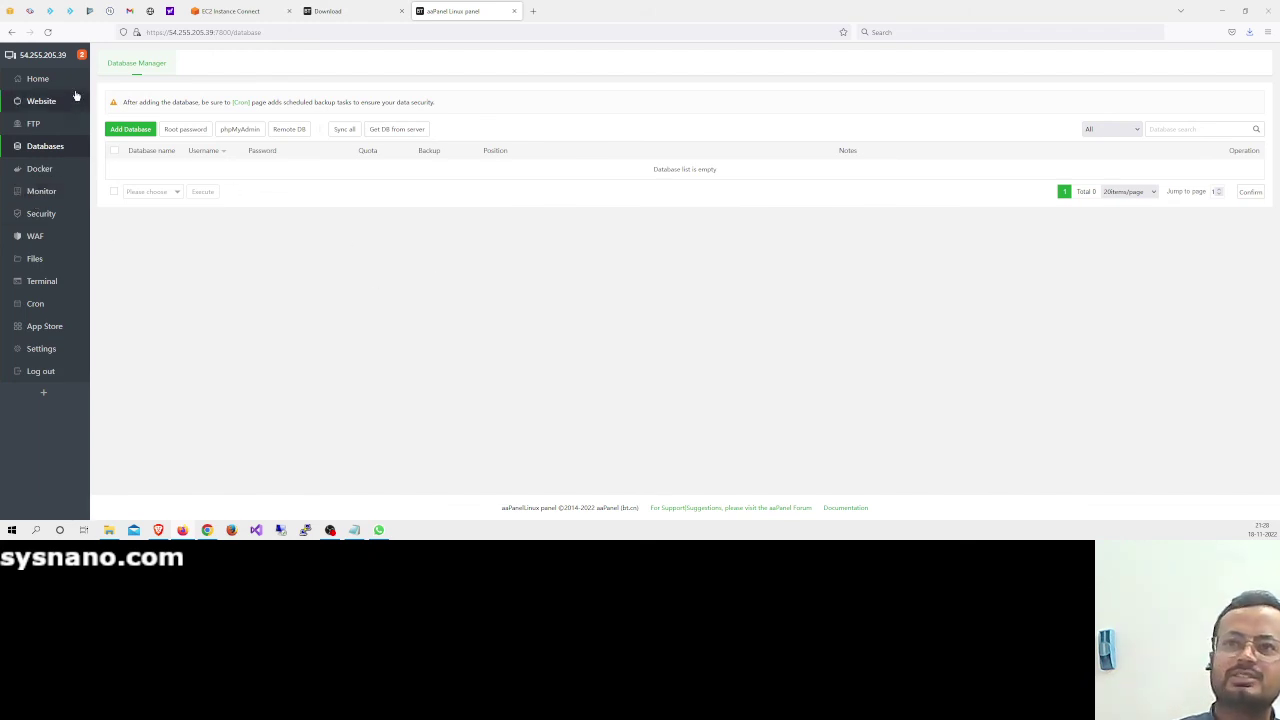
# Turn on dashboard display for Nginx 1.21.0 in the App Store
pyautogui.click(40, 332)
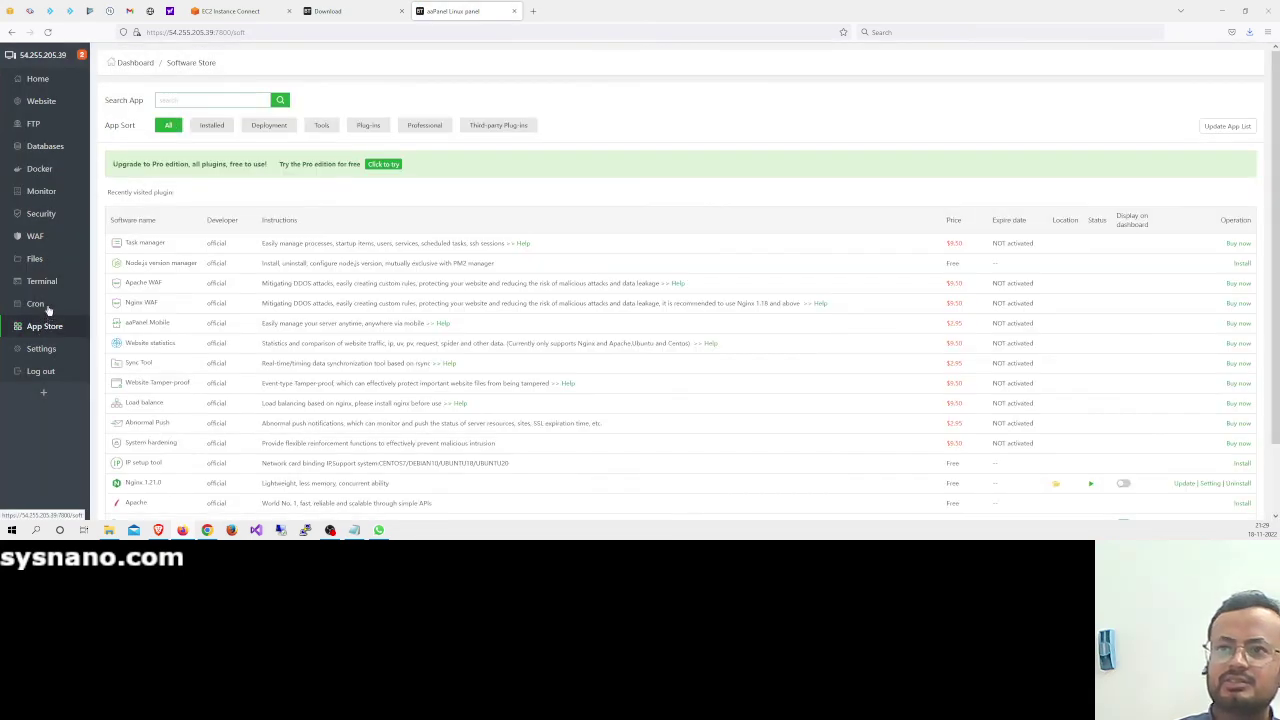
pyautogui.scroll(-2, 630, 270)
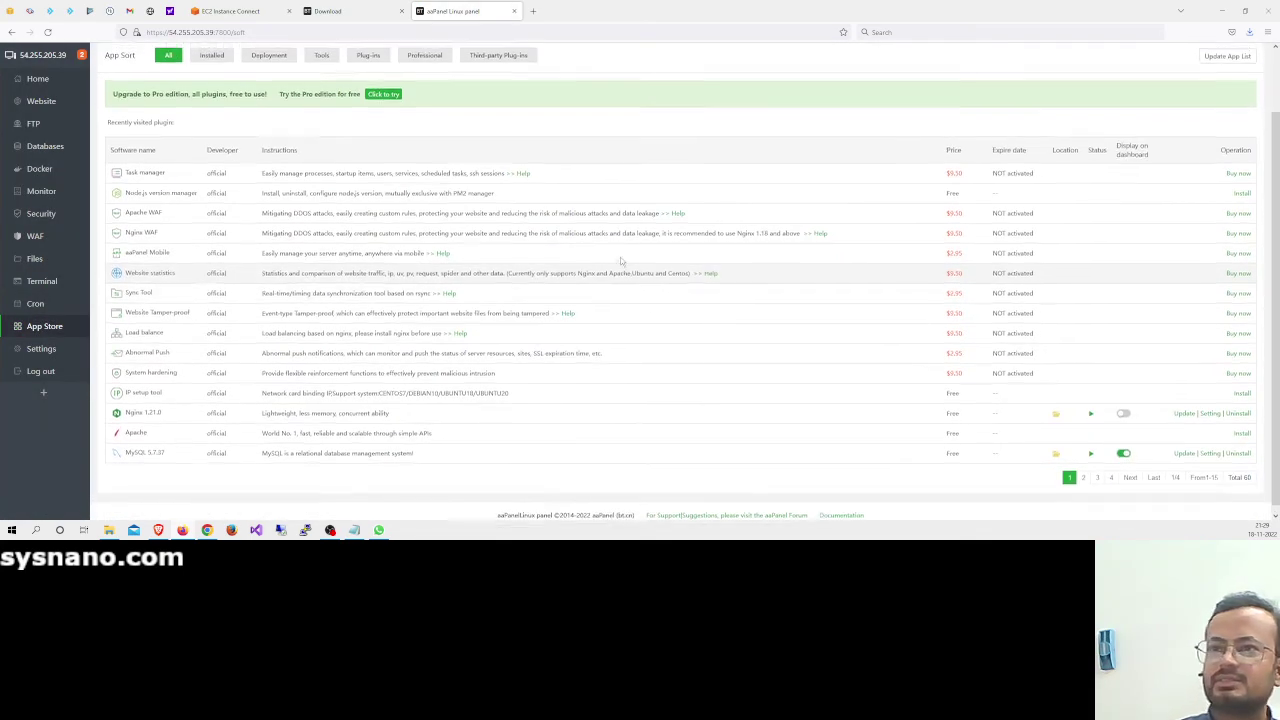
pyautogui.scroll(1, 620, 257)
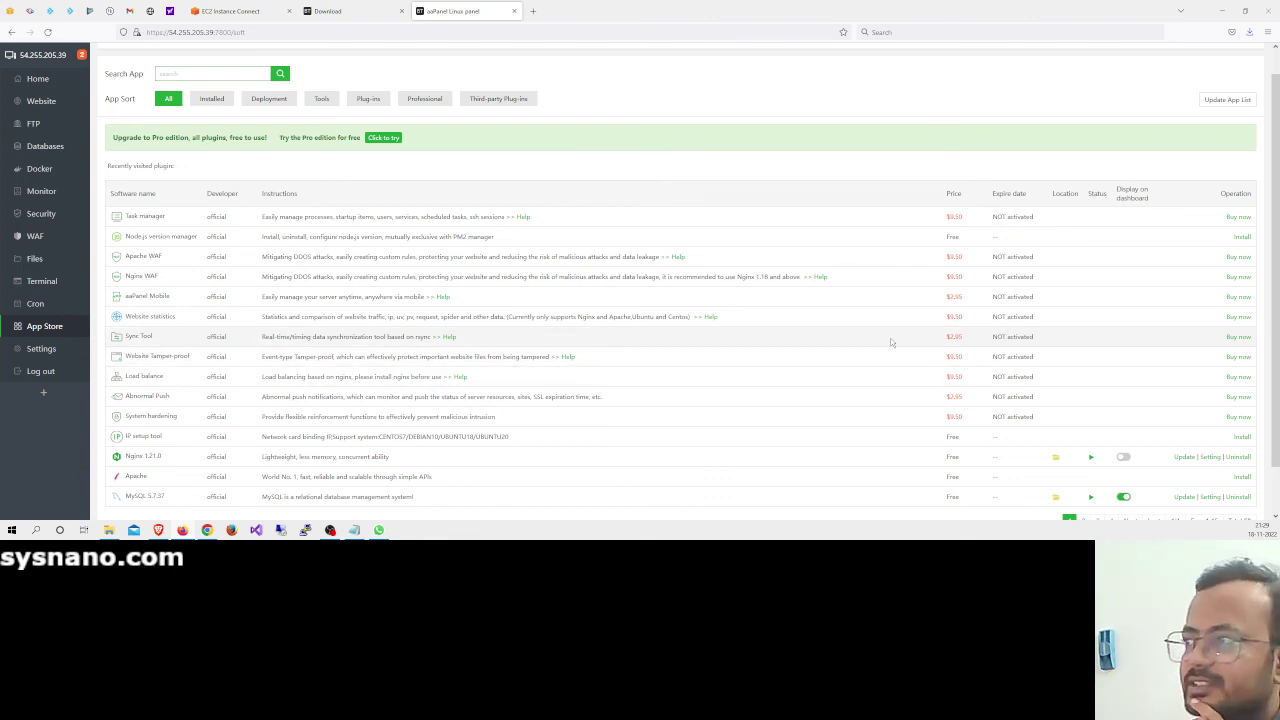
pyautogui.scroll(-1, 920, 390)
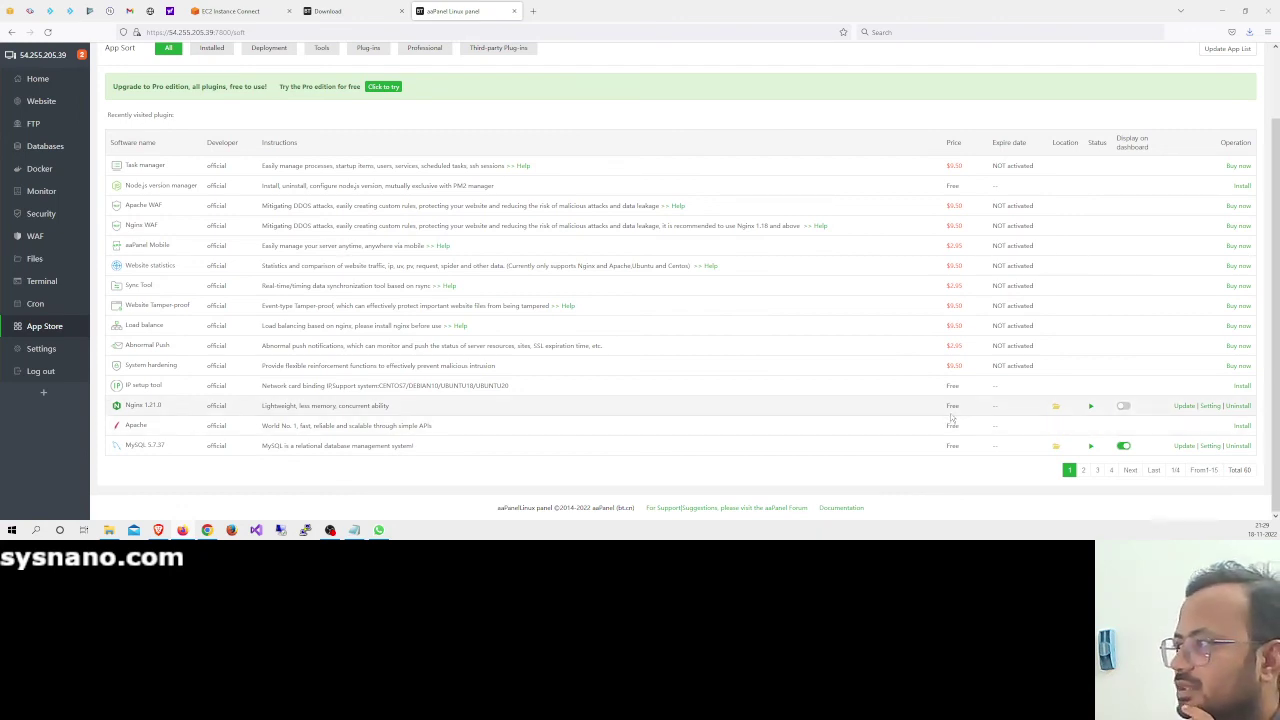
pyautogui.click(1123, 406)
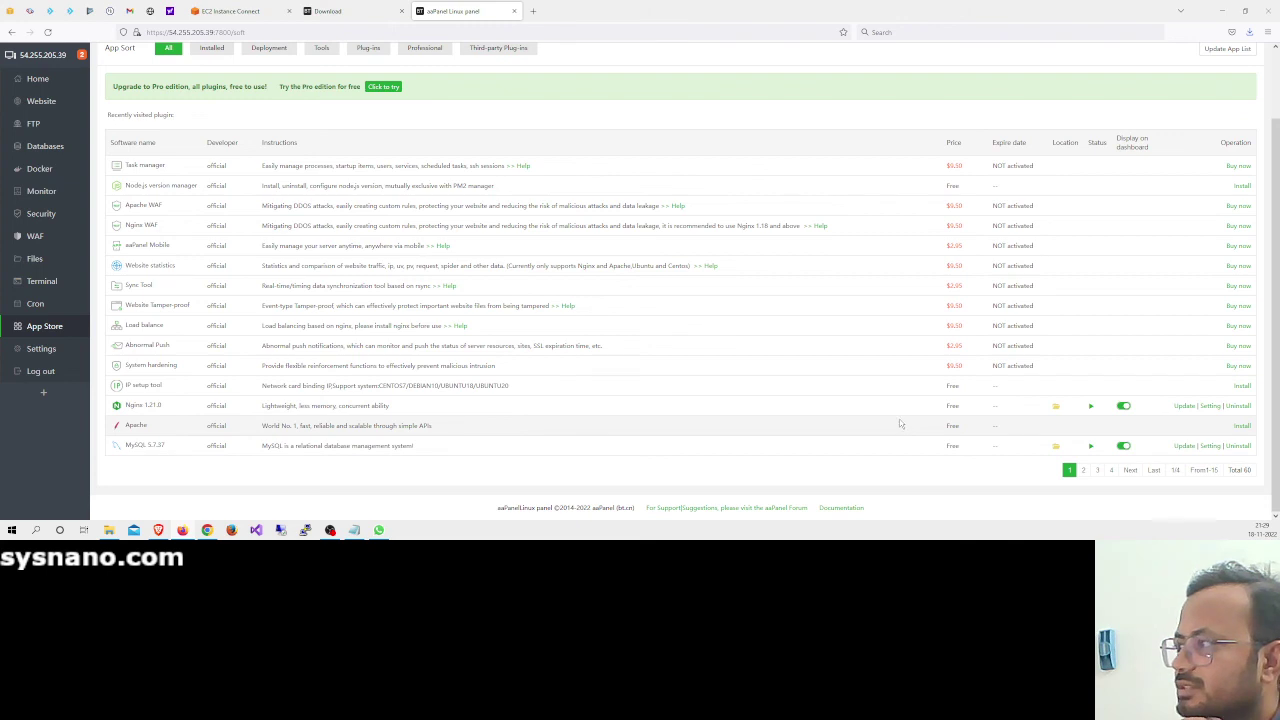
# Browse all four pages of the App Store's software list and return to the page listing the PHP versions
pyautogui.click(1083, 470)
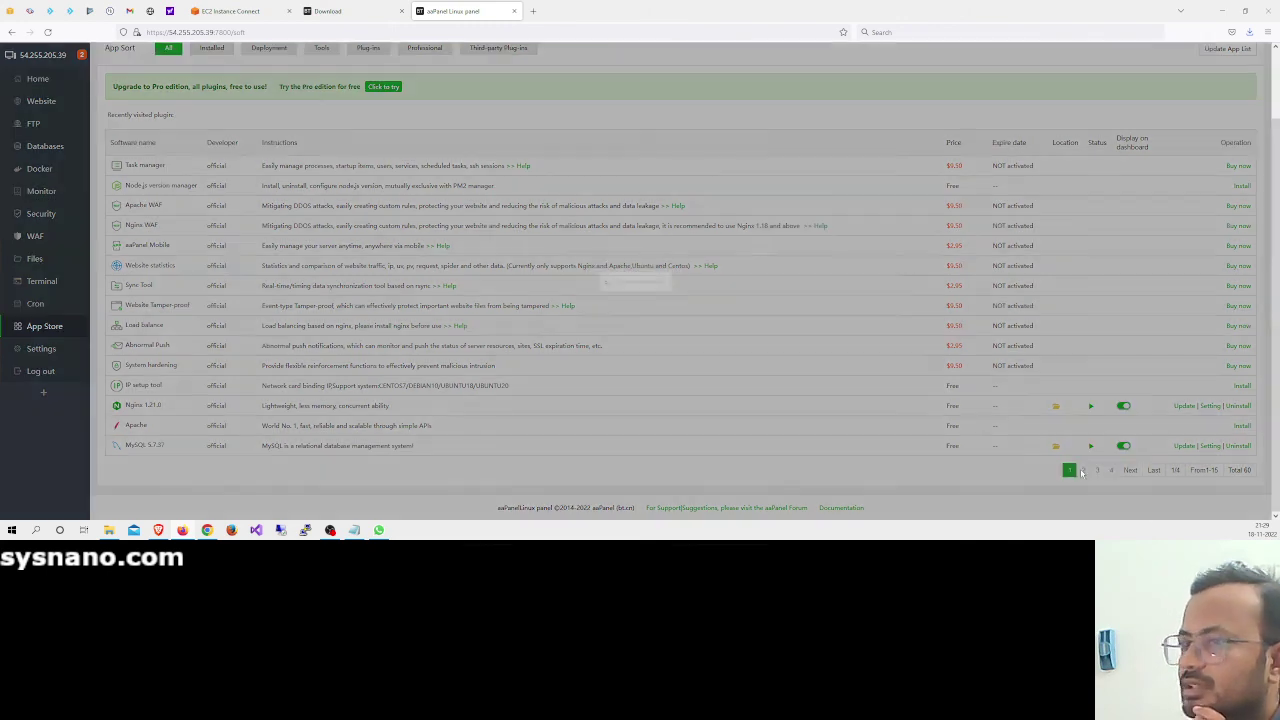
pyautogui.scroll(-2, 1001, 387)
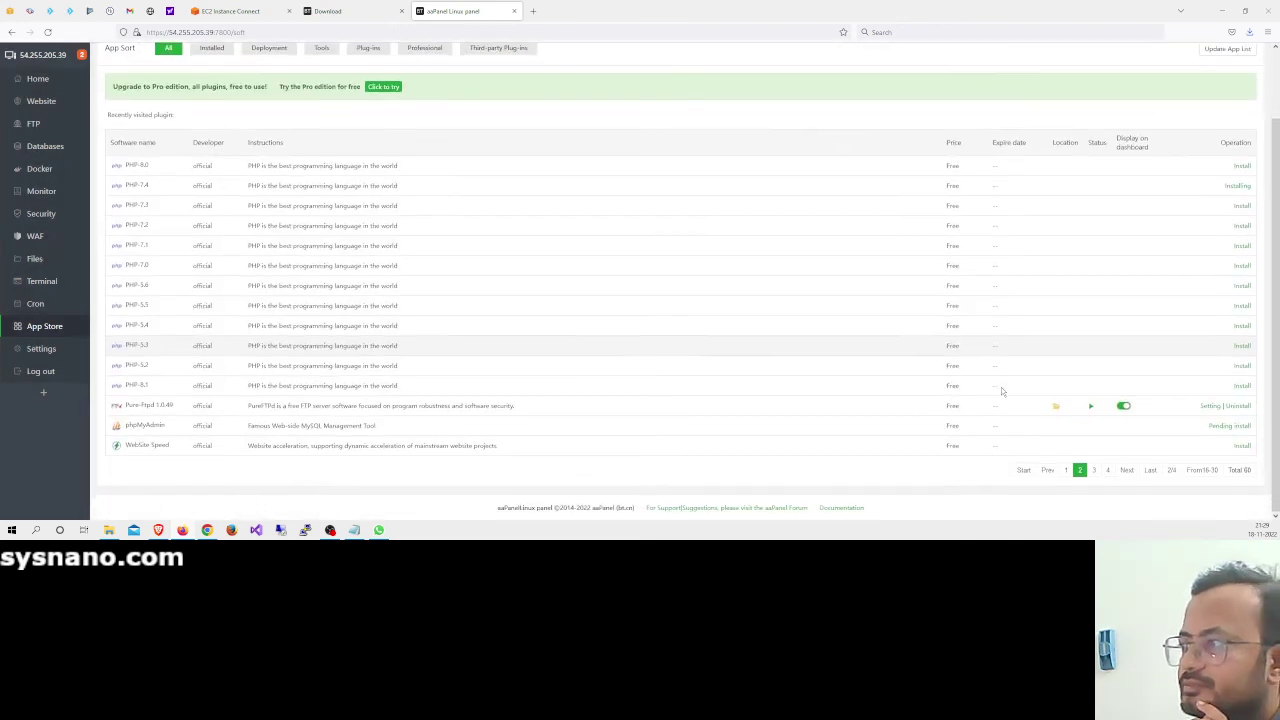
pyautogui.click(1095, 471)
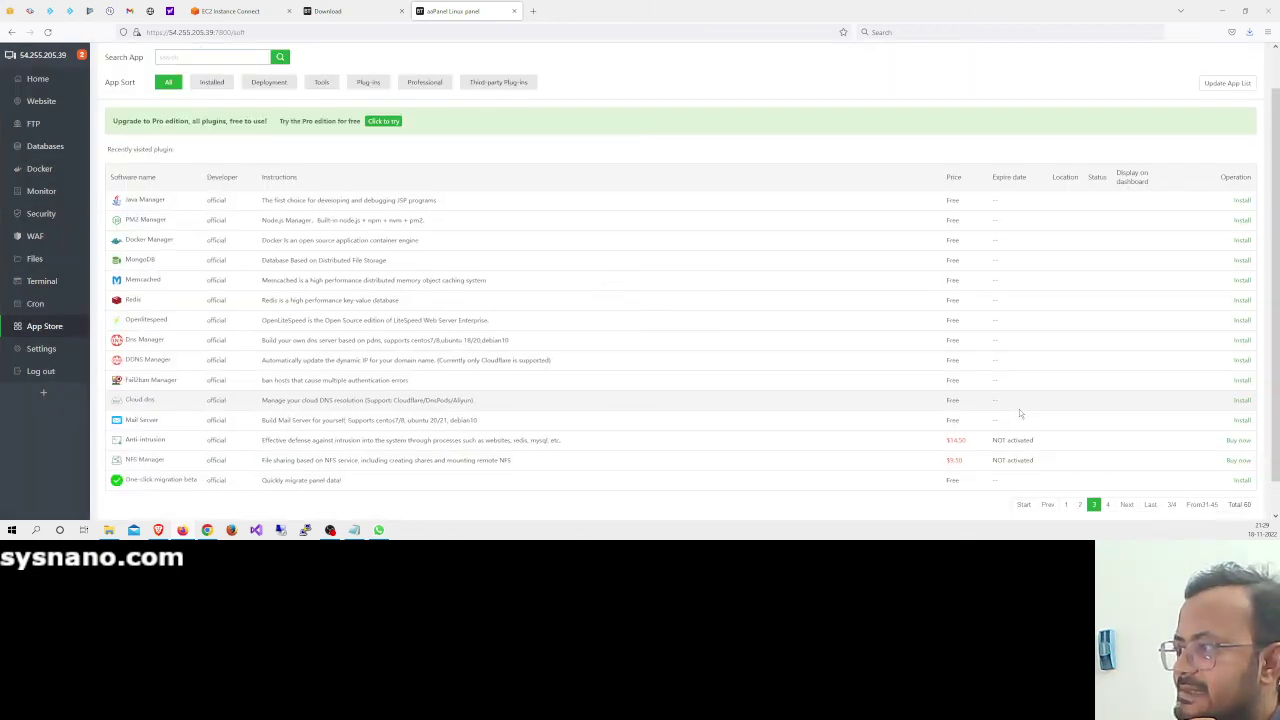
pyautogui.scroll(-2, 1019, 409)
pyautogui.click(1107, 470)
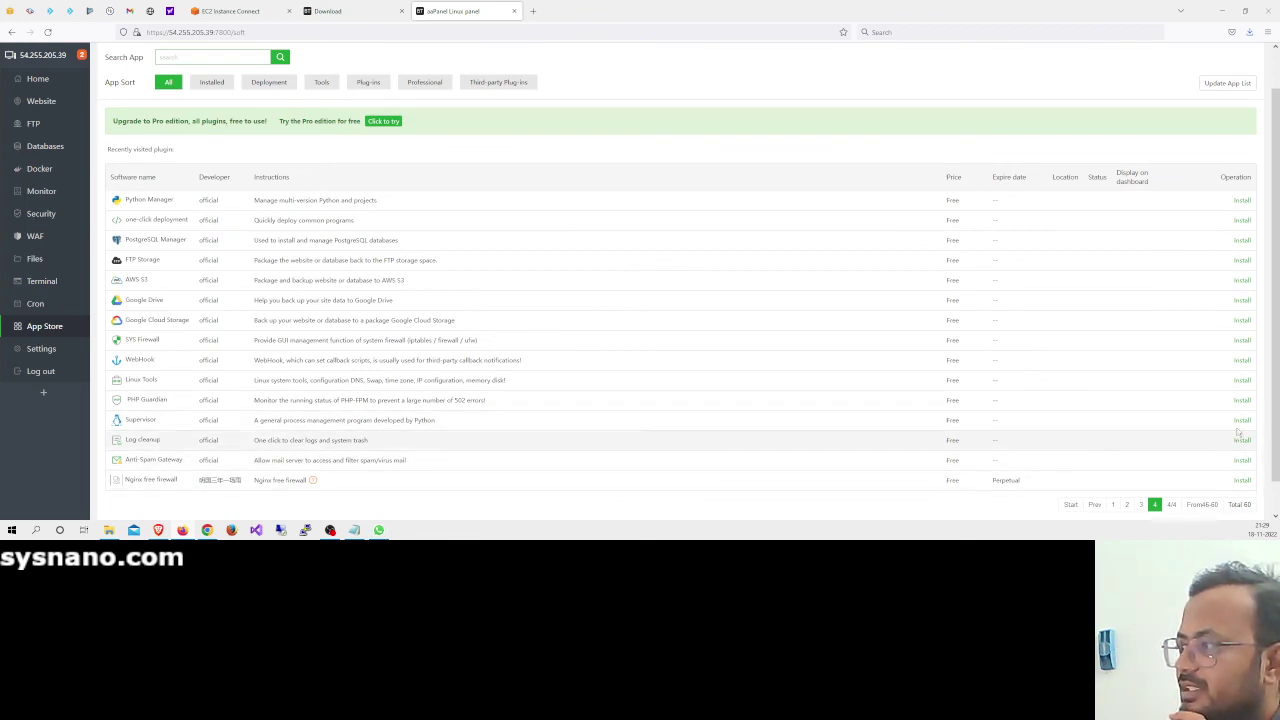
pyautogui.click(1112, 504)
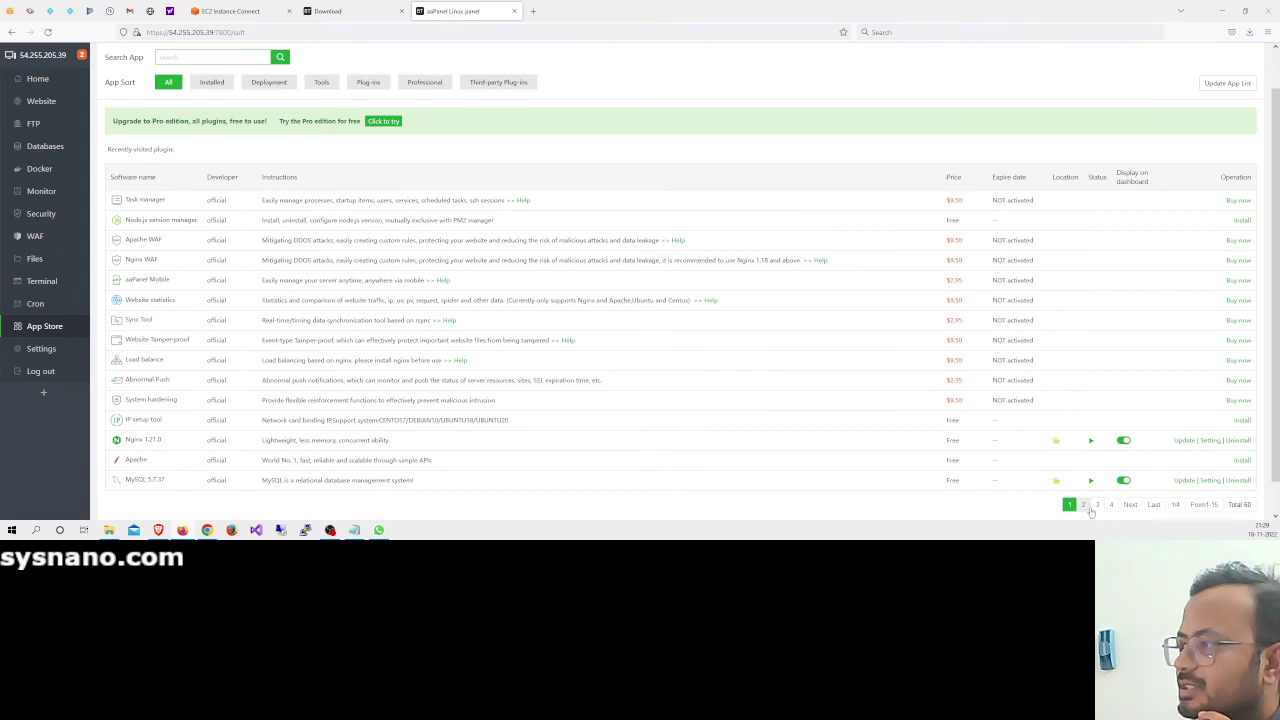
pyautogui.click(1084, 506)
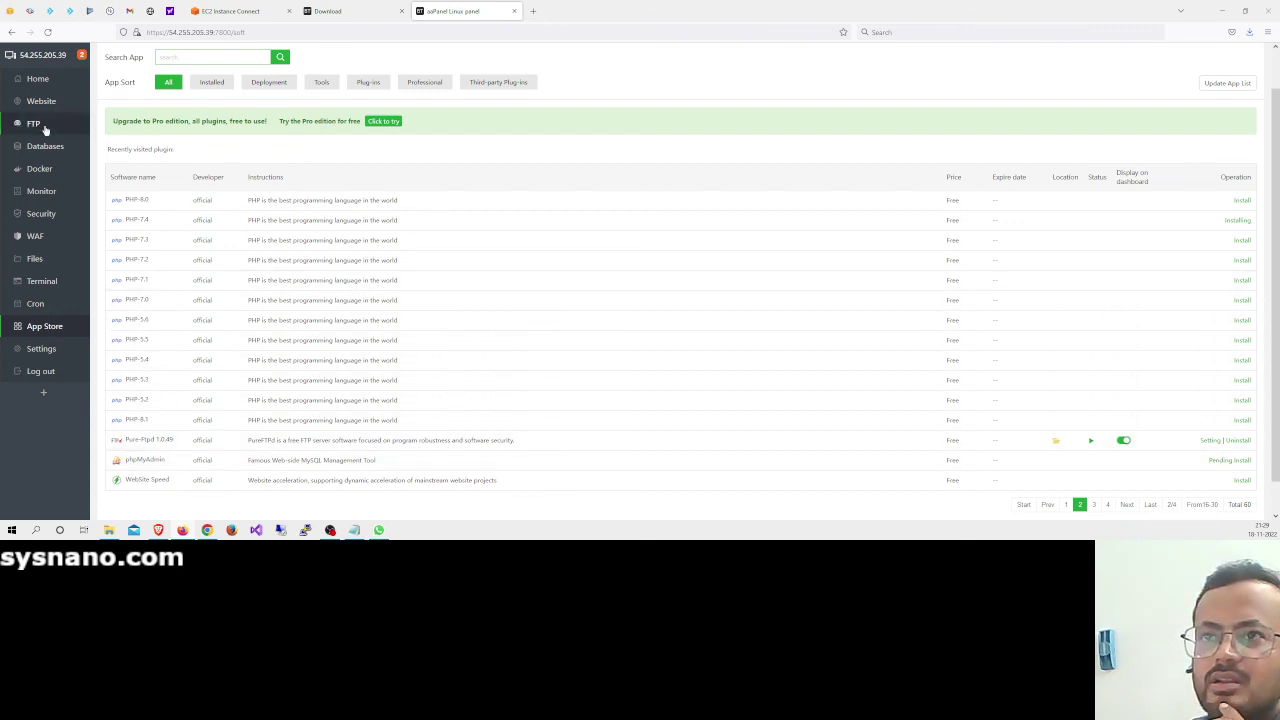
# Inspect the password and private key login options of aaPanel's terminal, and close the Local server session
pyautogui.click(36, 287)
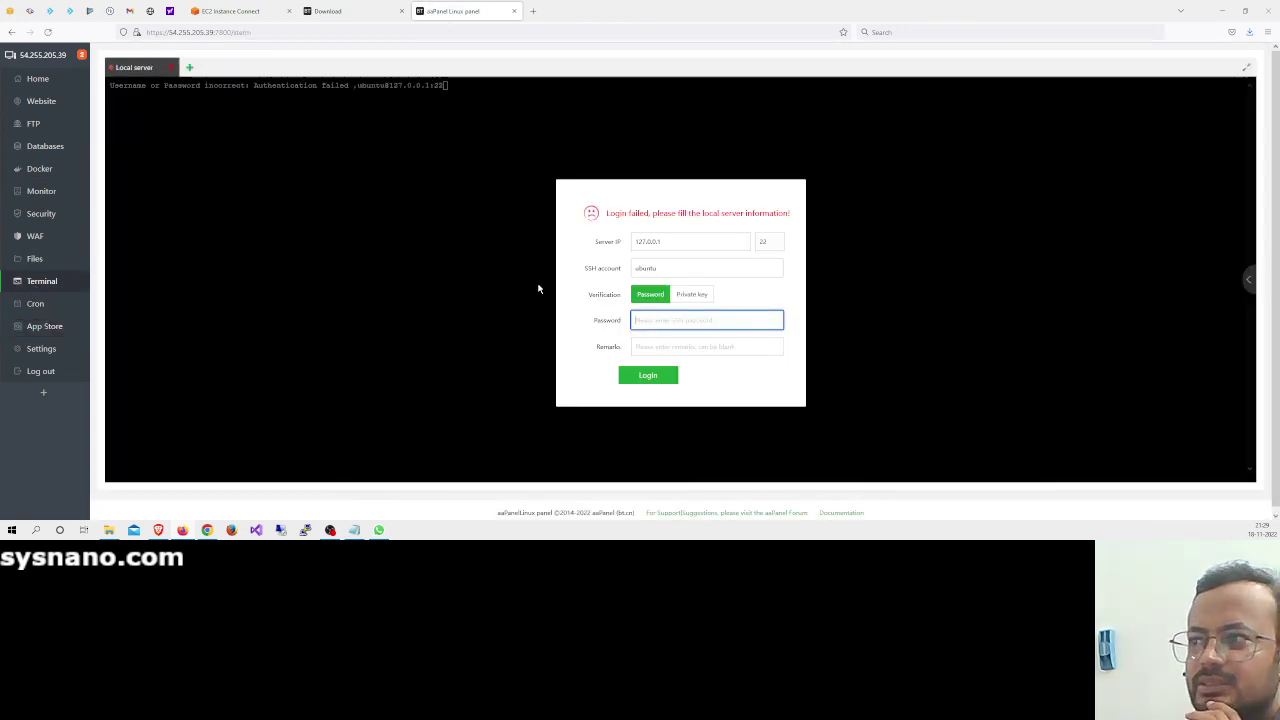
pyautogui.click(702, 298)
pyautogui.click(674, 325)
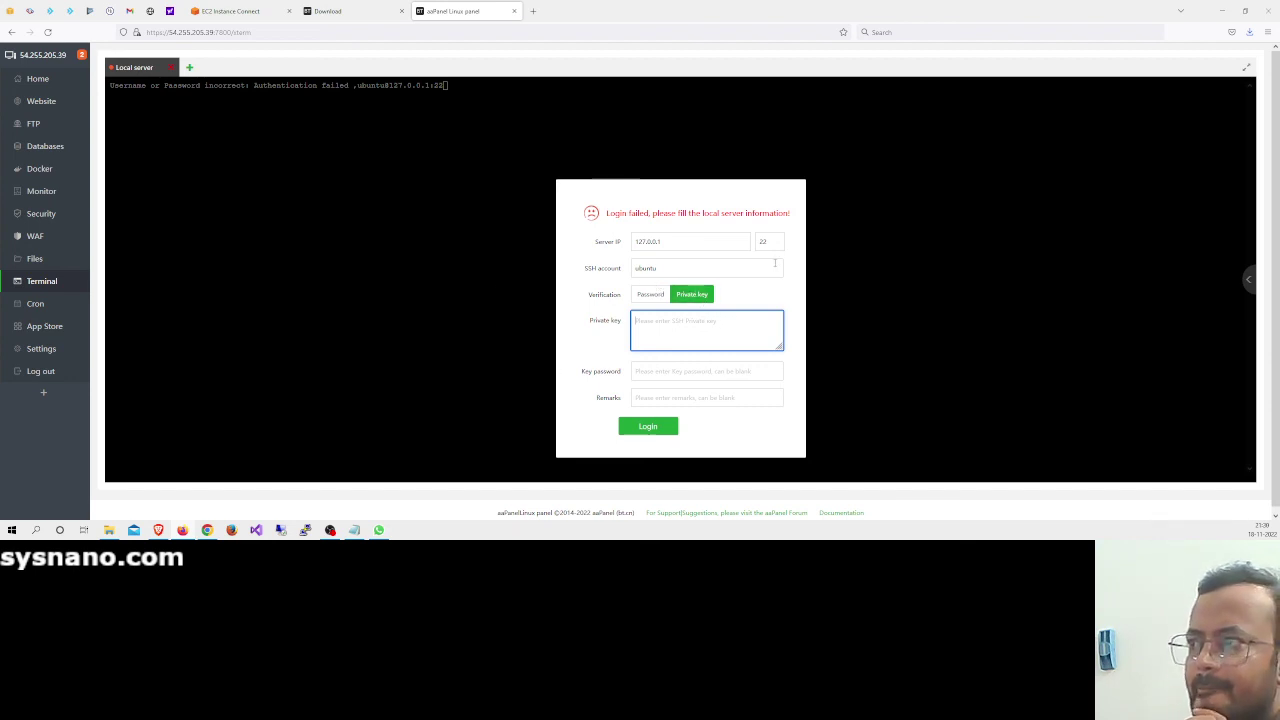
pyautogui.click(171, 69)
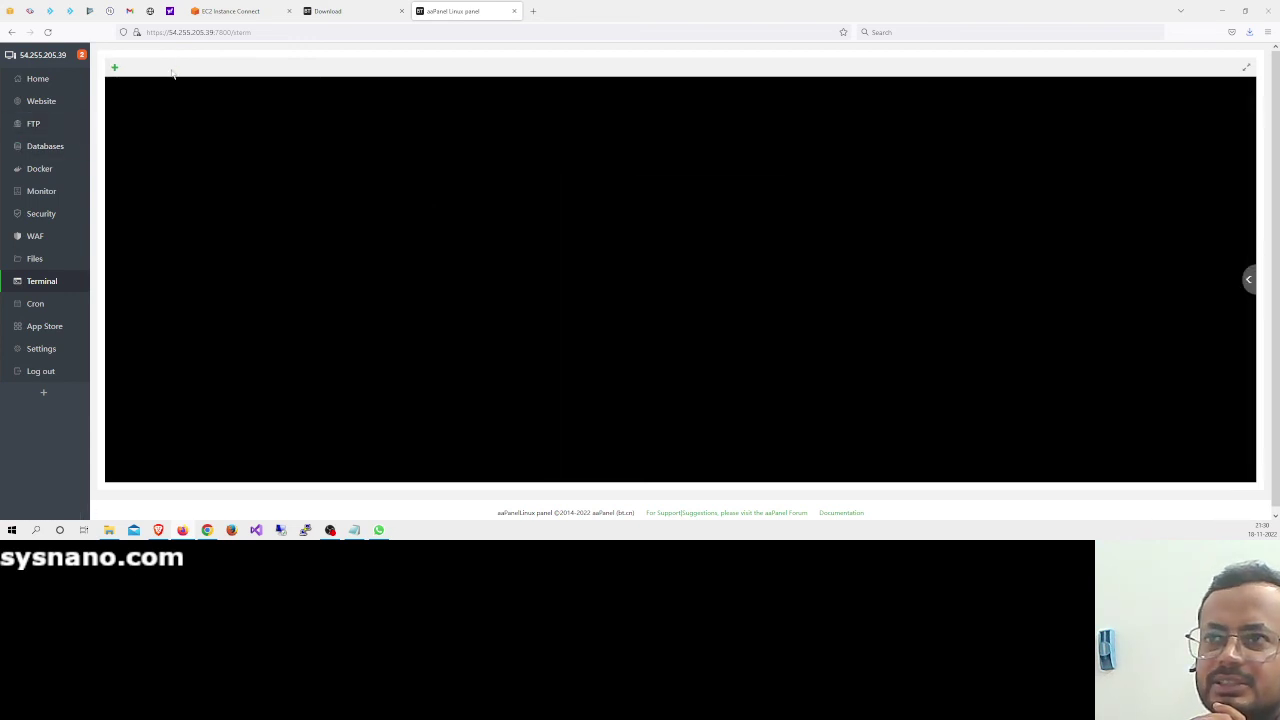
# Review the SSH settings, firewall port rules and panel execution logs on the Security page
pyautogui.click(48, 214)
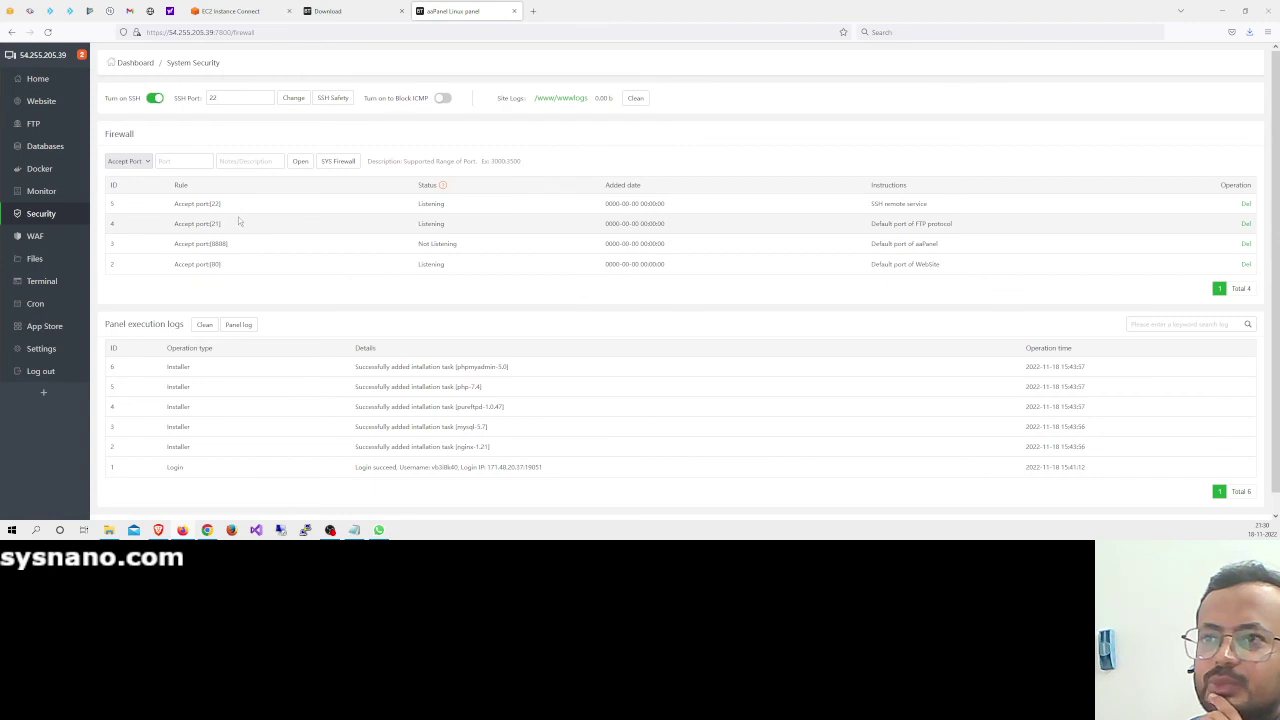
pyautogui.scroll(-1, 242, 223)
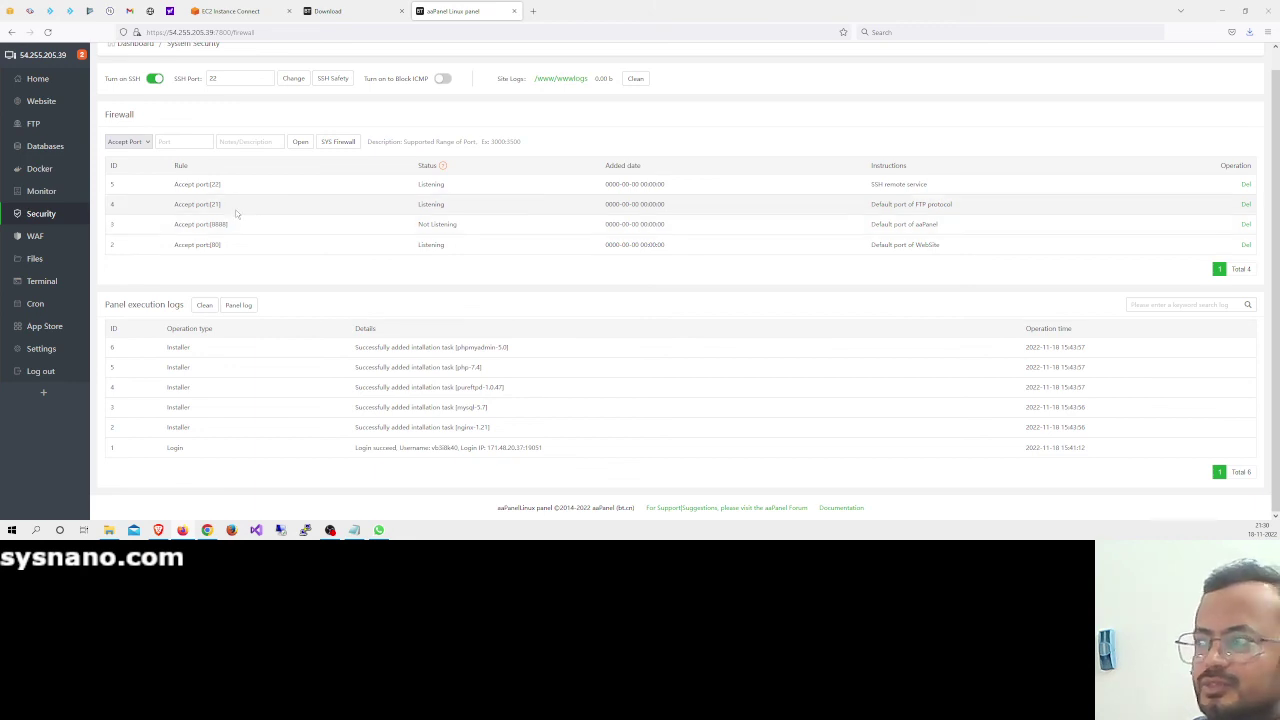
pyautogui.scroll(1, 236, 213)
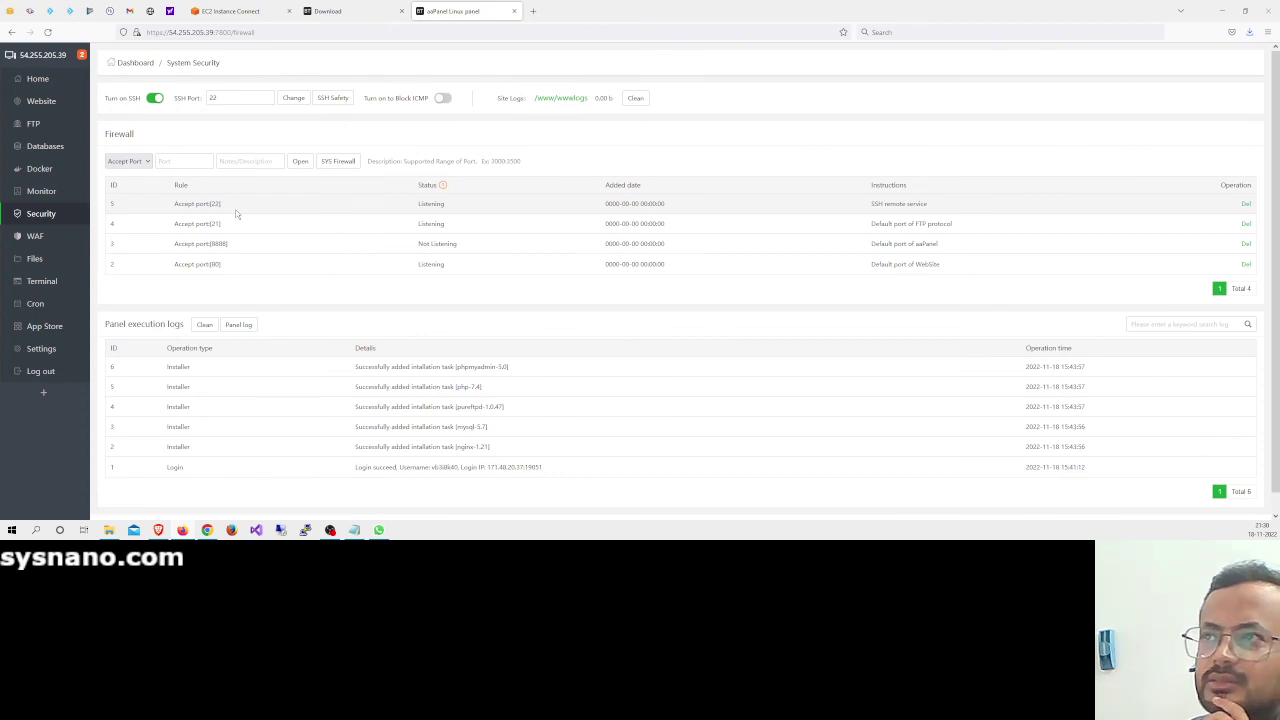
# Review the Nginx WAF function introduction and its sample protection overview on the WAF page
pyautogui.click(52, 238)
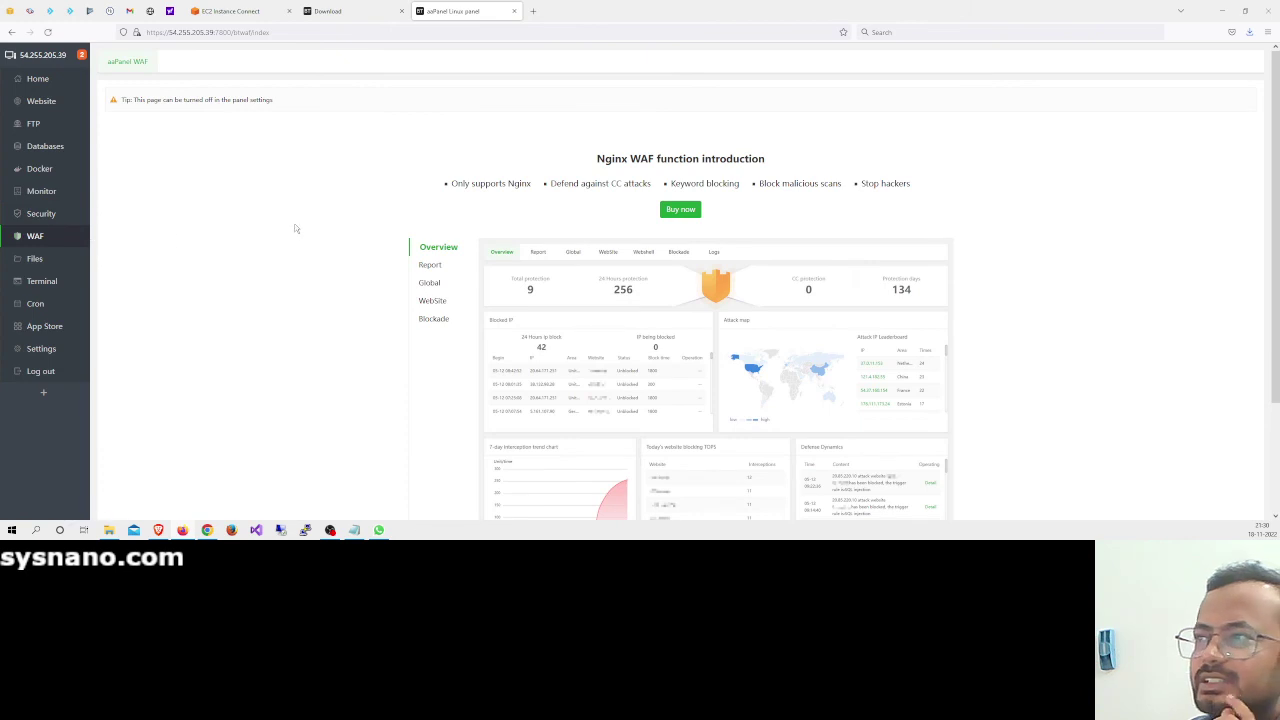
pyautogui.scroll(-2, 293, 224)
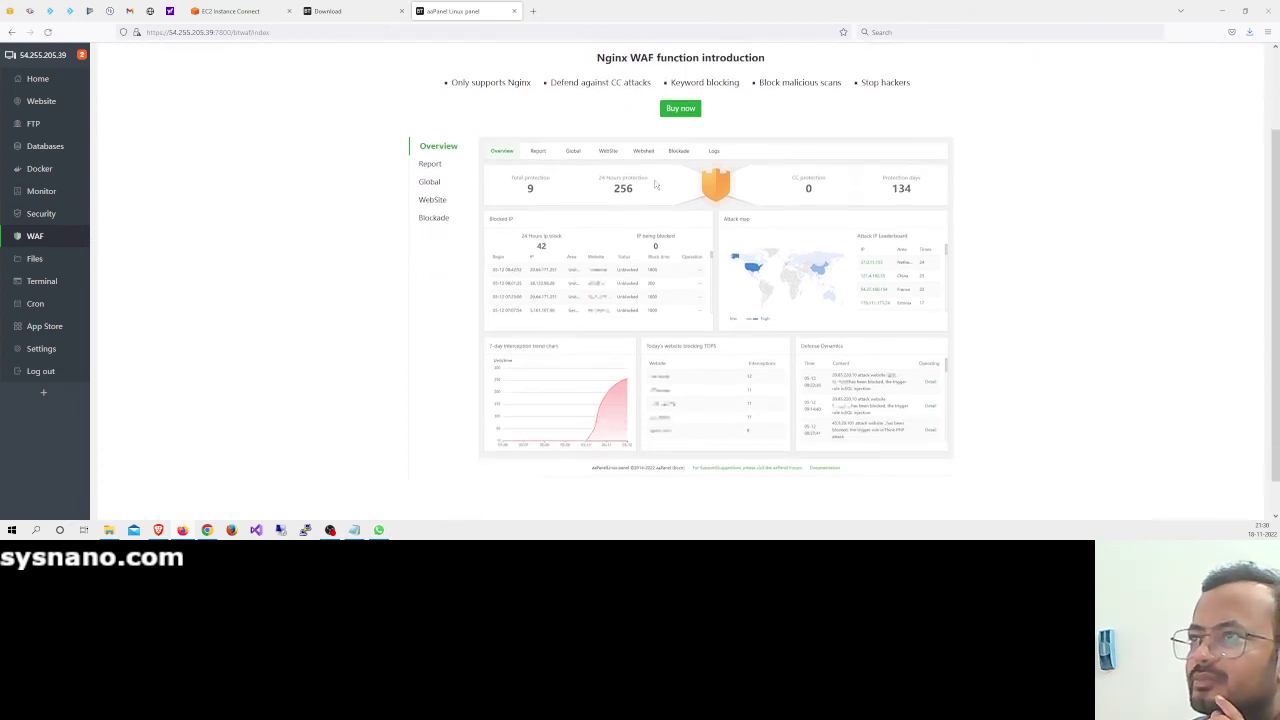
pyautogui.scroll(1, 658, 184)
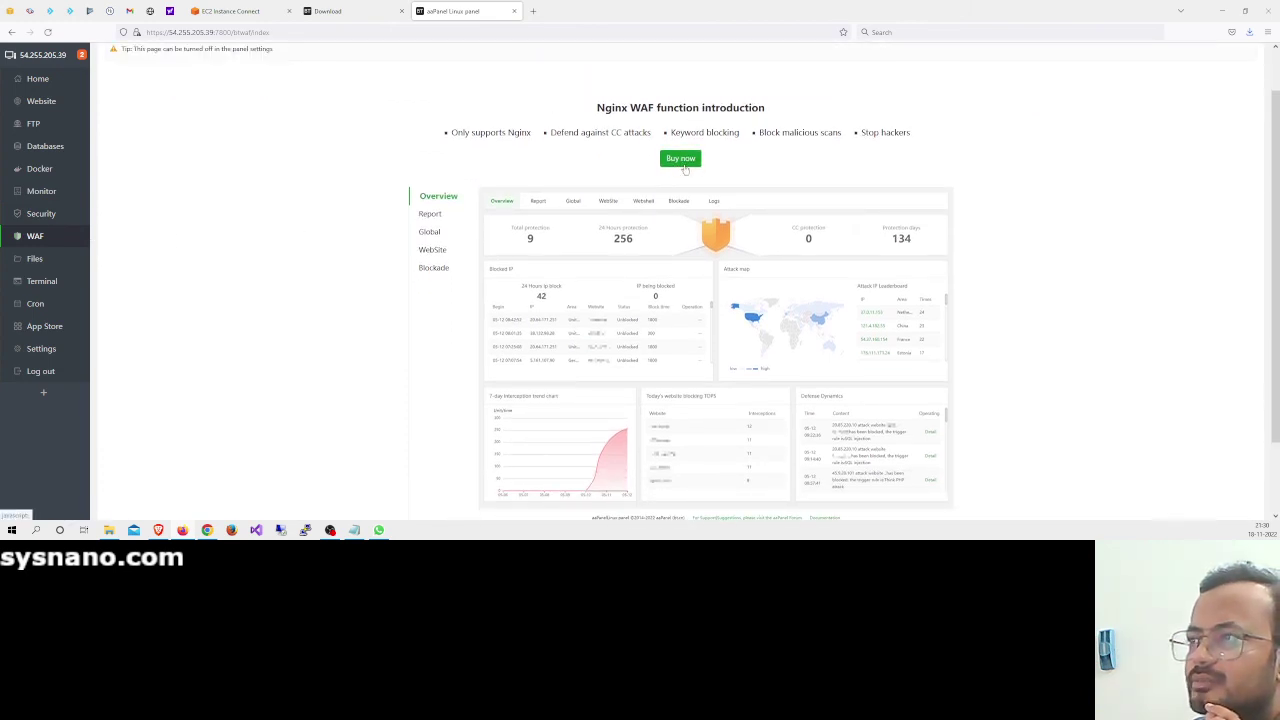
pyautogui.click(44, 282)
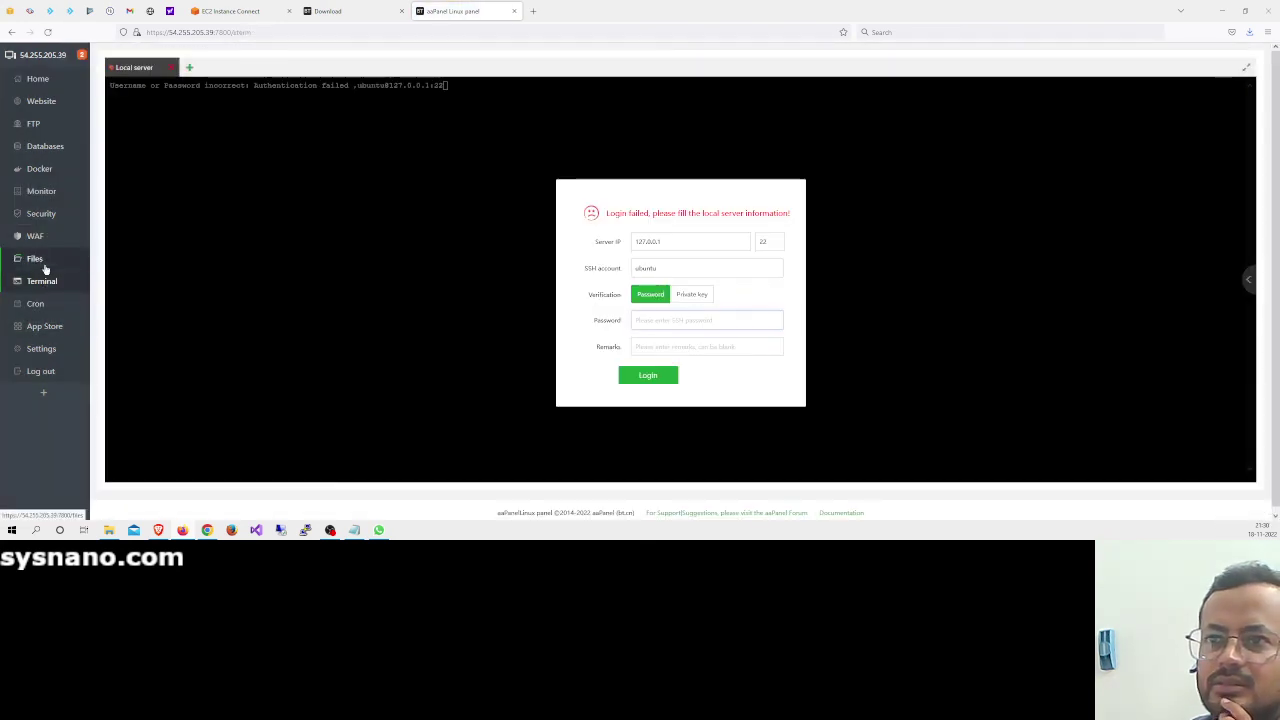
# Calculate the size of the default folder in /www/wwwroot in the file manager and open the folder
pyautogui.click(40, 262)
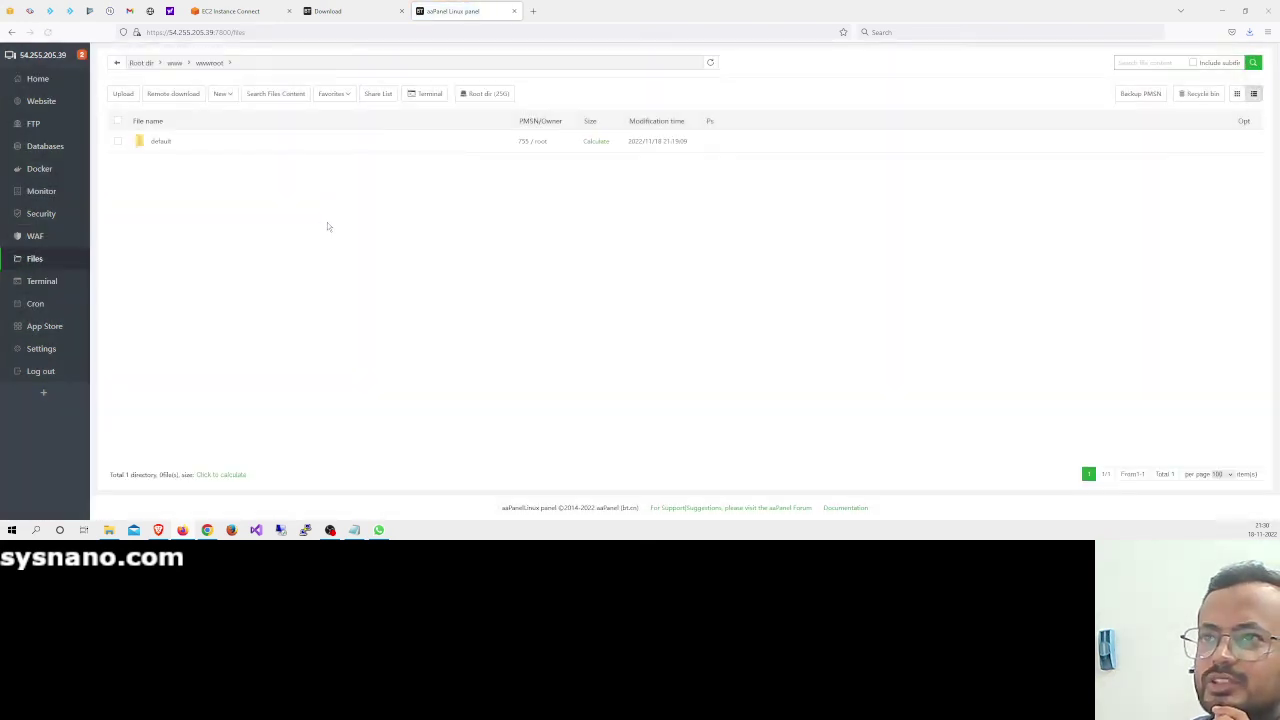
pyautogui.click(595, 142)
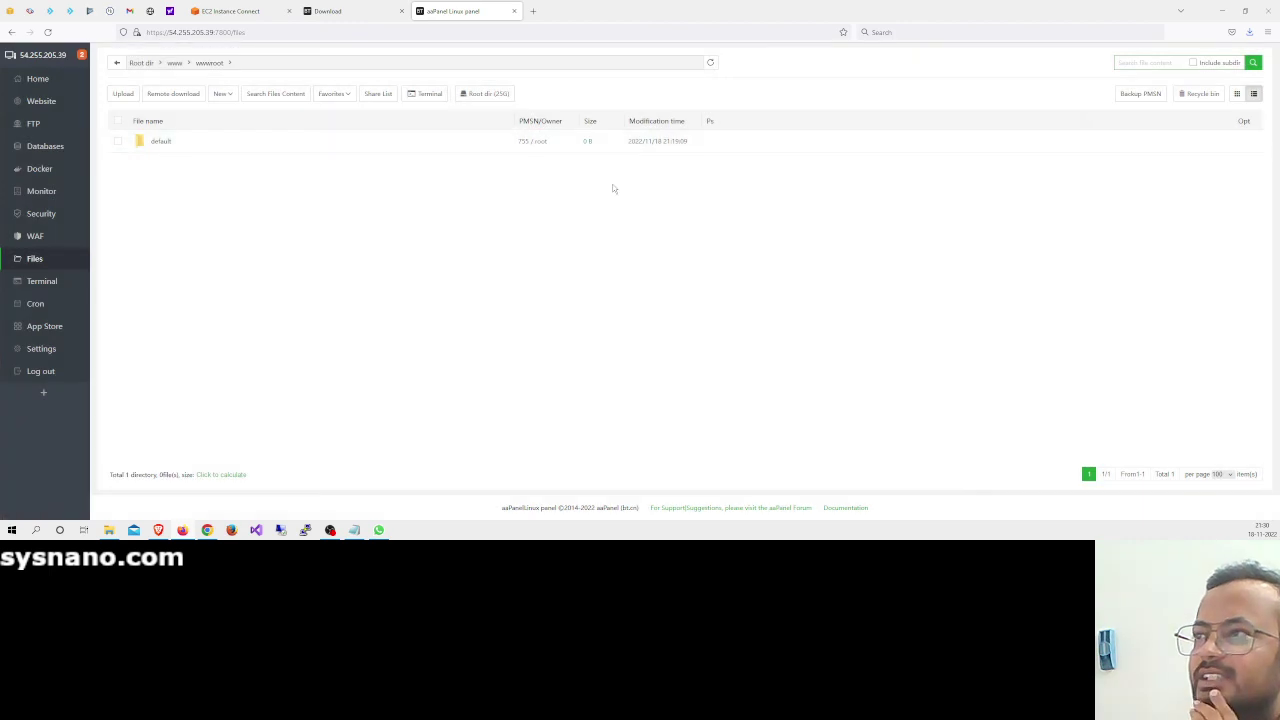
pyautogui.click(161, 143)
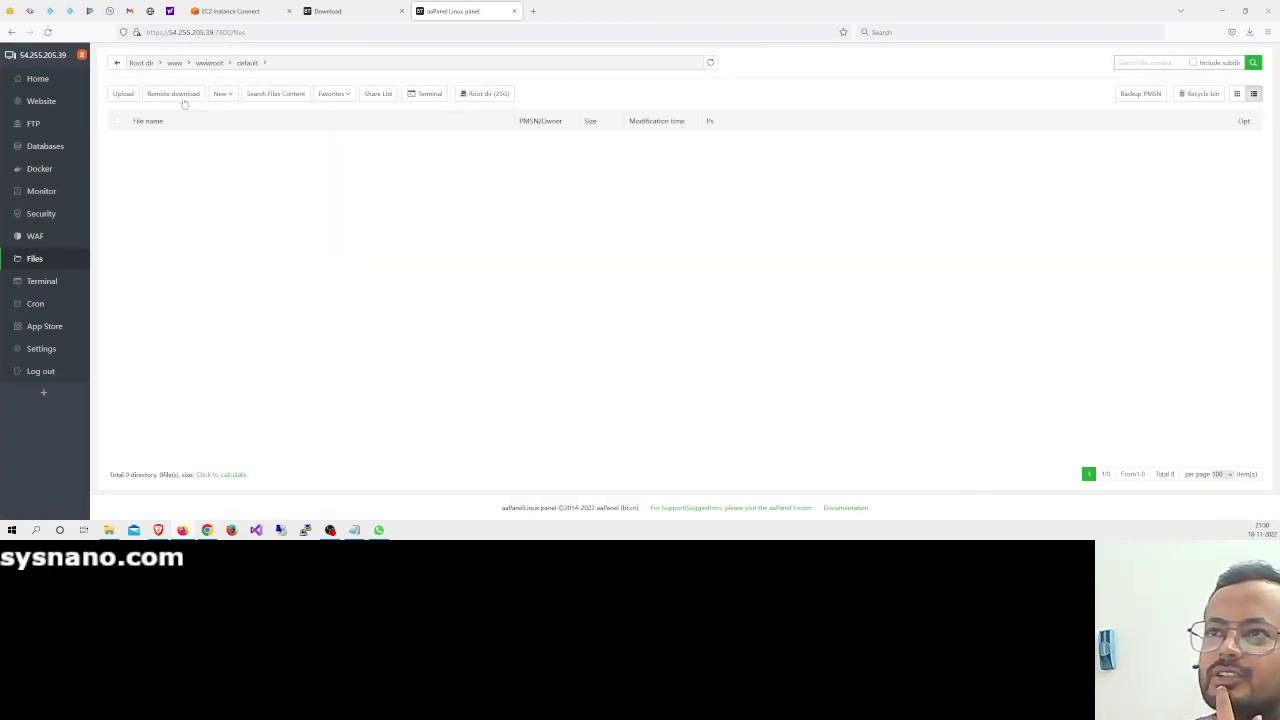
# Browse the server's root directory in the file manager and select the home folder
pyautogui.click(141, 63)
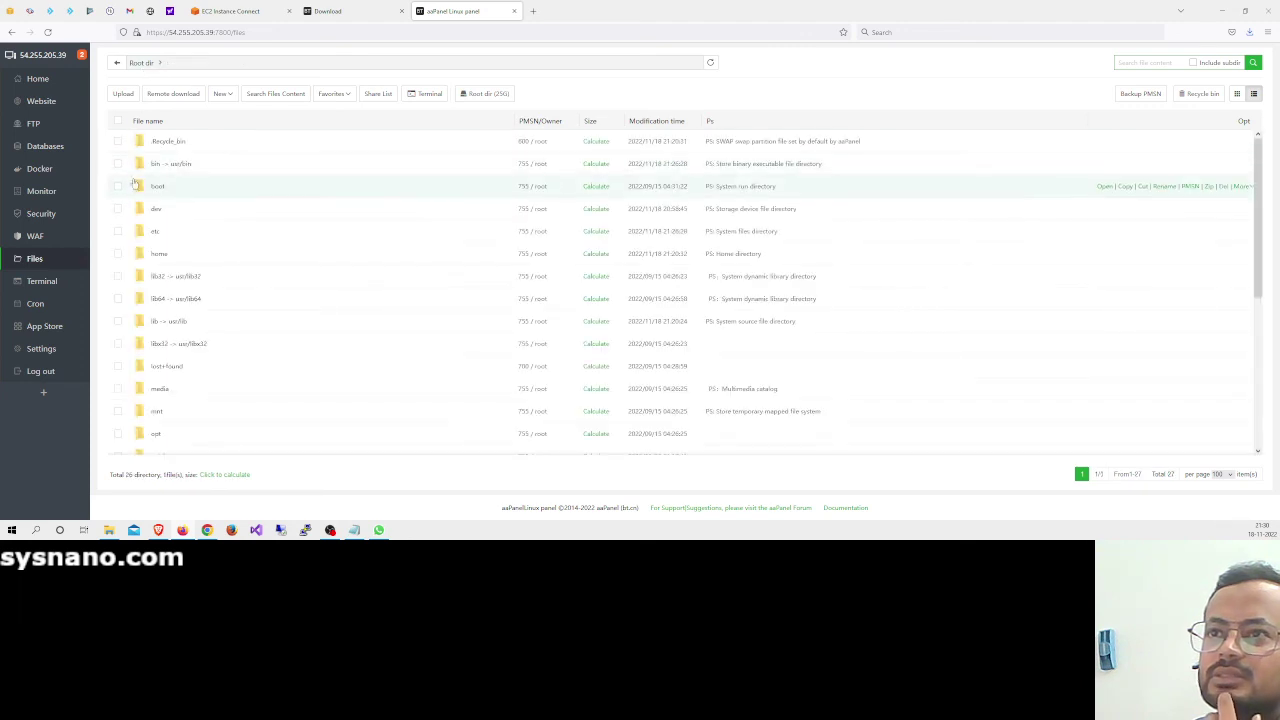
pyautogui.scroll(-1, 225, 190)
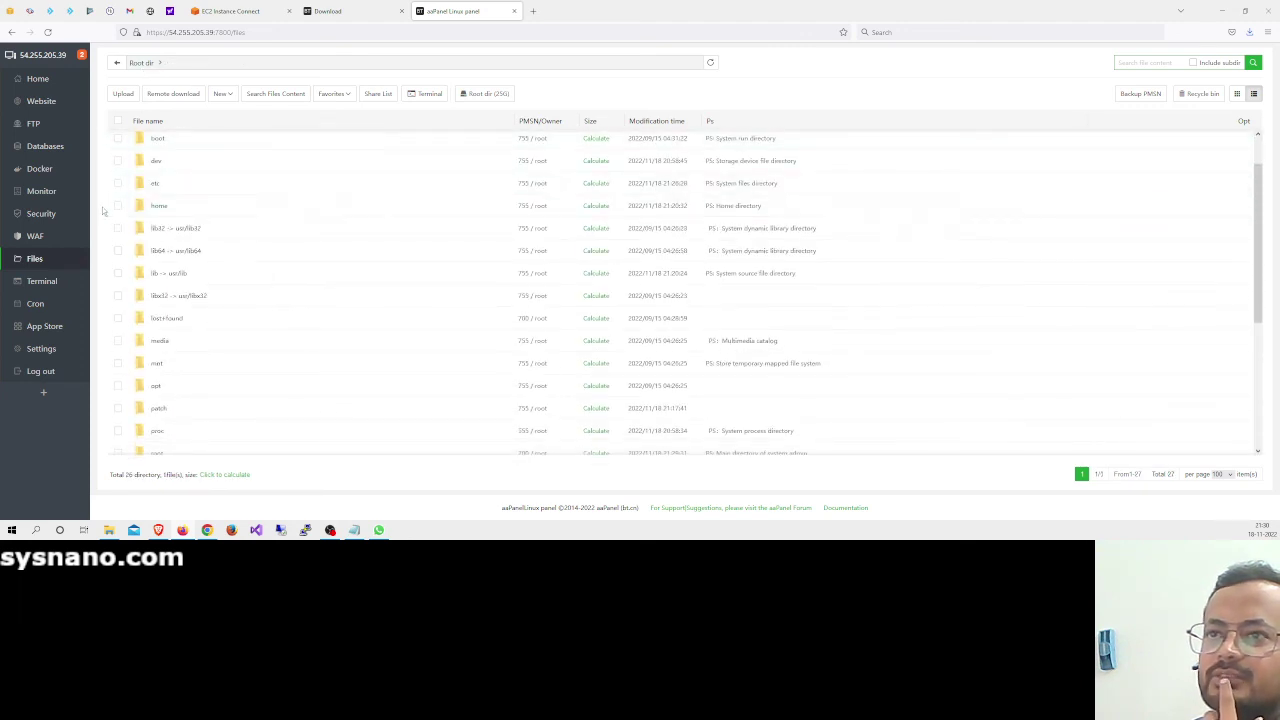
pyautogui.click(118, 206)
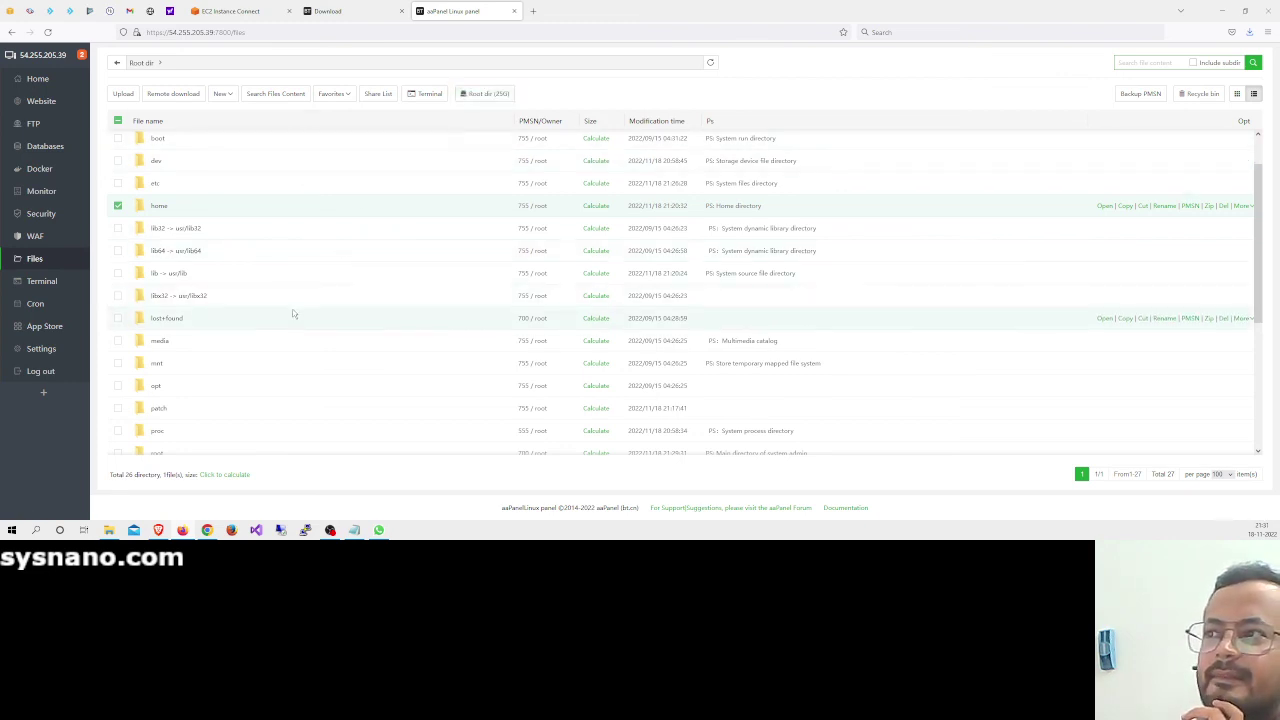
pyautogui.scroll(1, 292, 315)
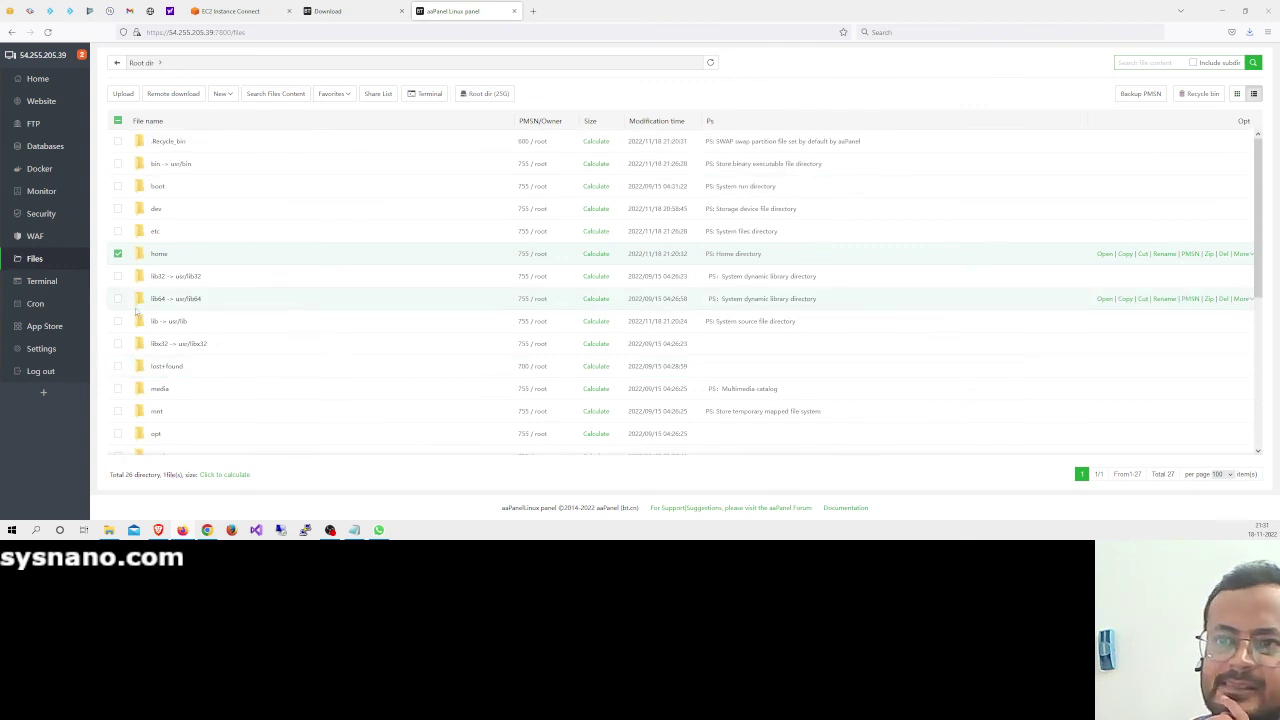
# Check the App Store's software list for installation progress and filter it to installed software
pyautogui.click(63, 325)
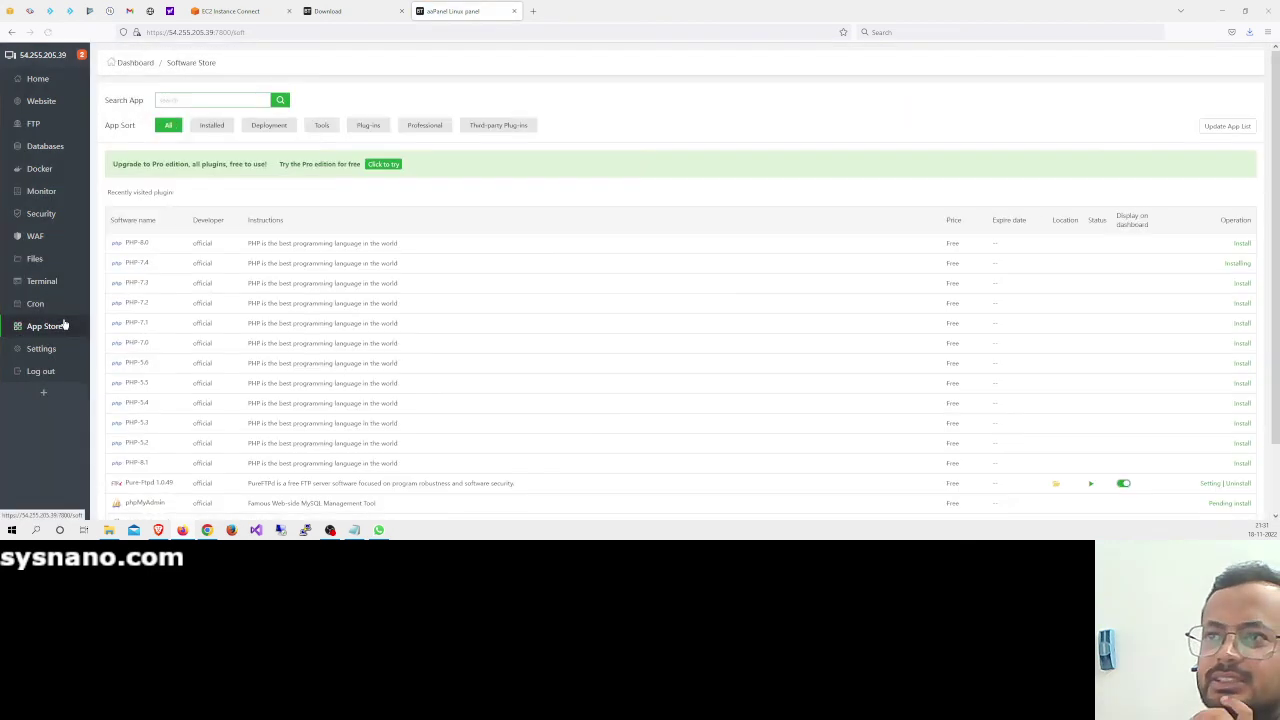
pyautogui.scroll(-1, 660, 317)
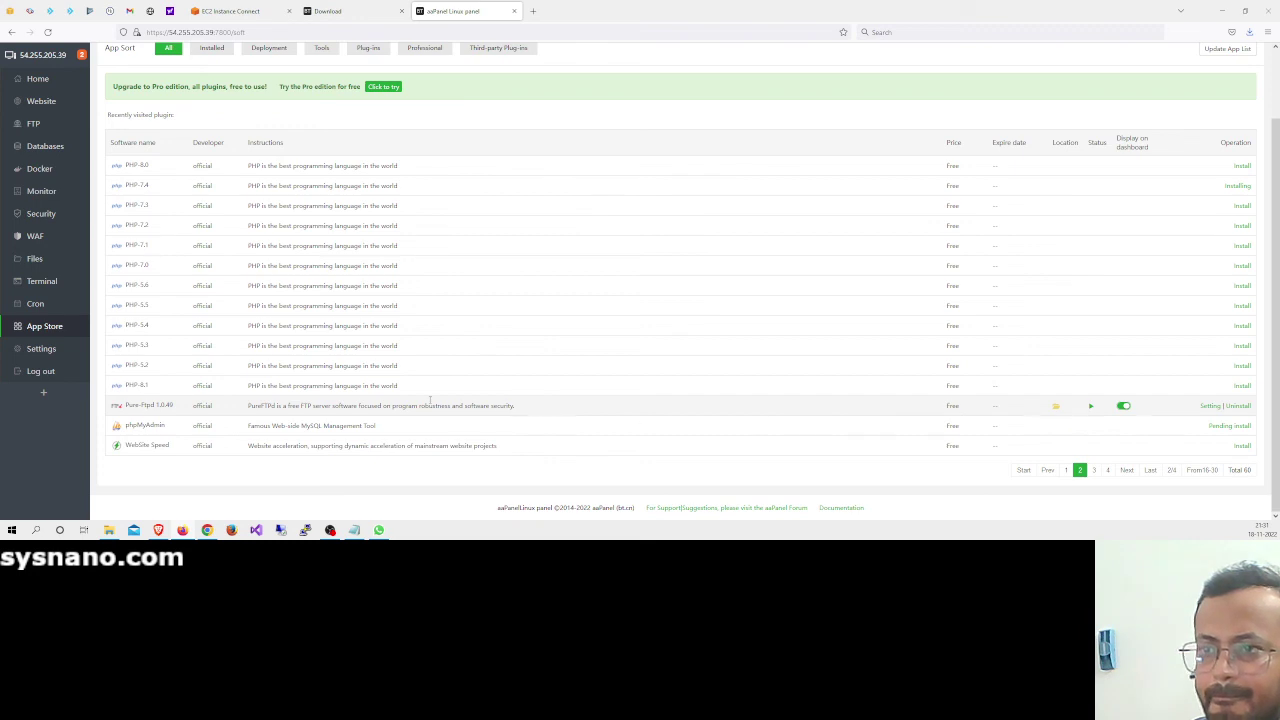
pyautogui.scroll(2, 338, 260)
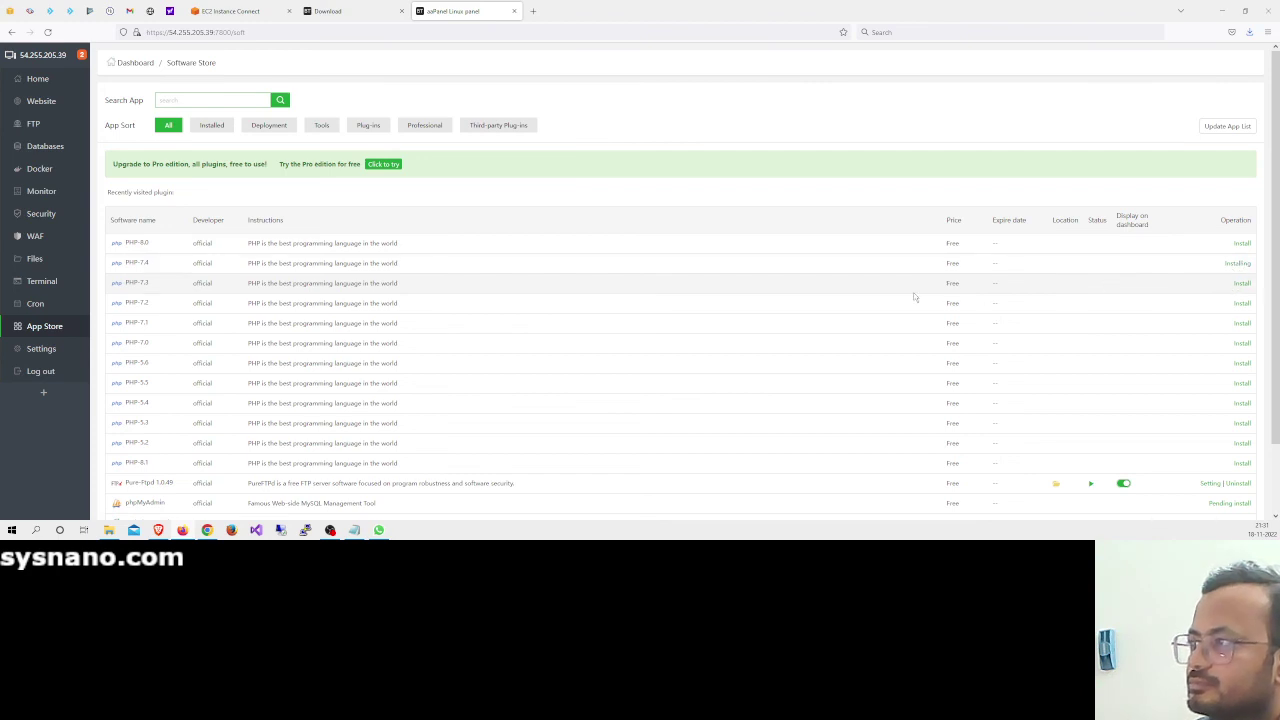
pyautogui.click(218, 127)
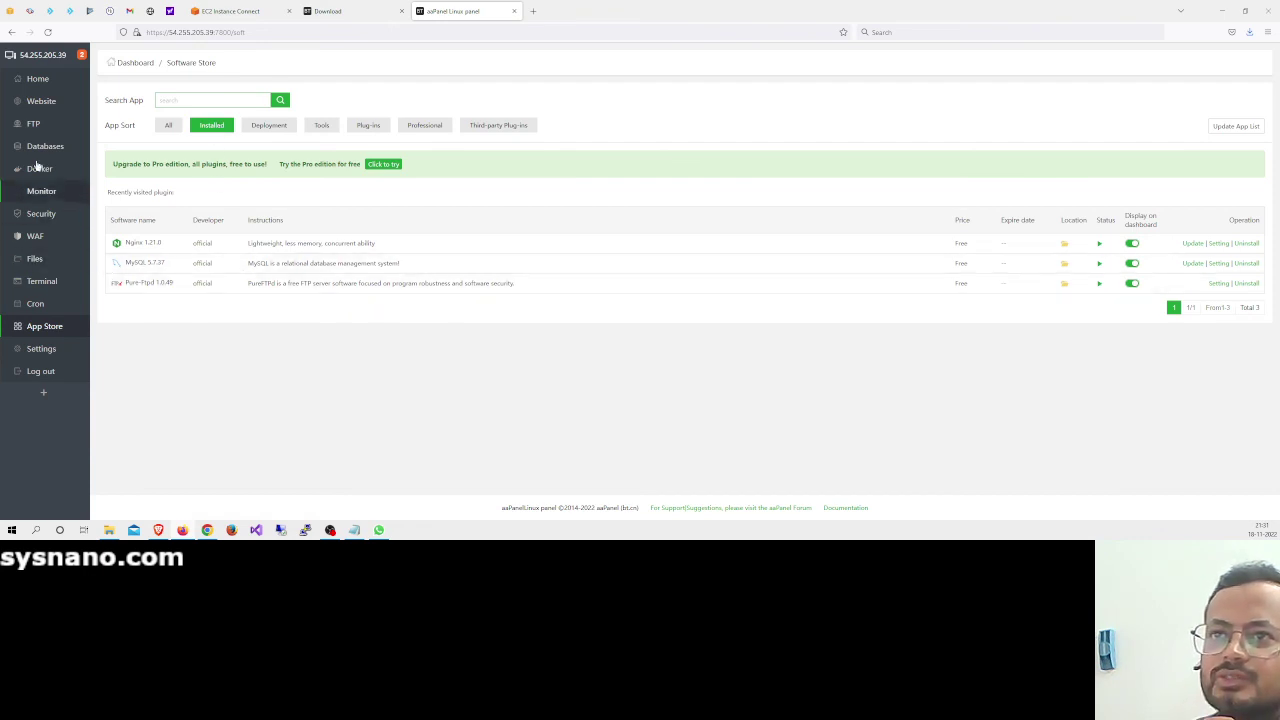
# Inspect the domain, FTP, database and SSL options of the Add site form, and cancel it without creating a site
pyautogui.click(36, 104)
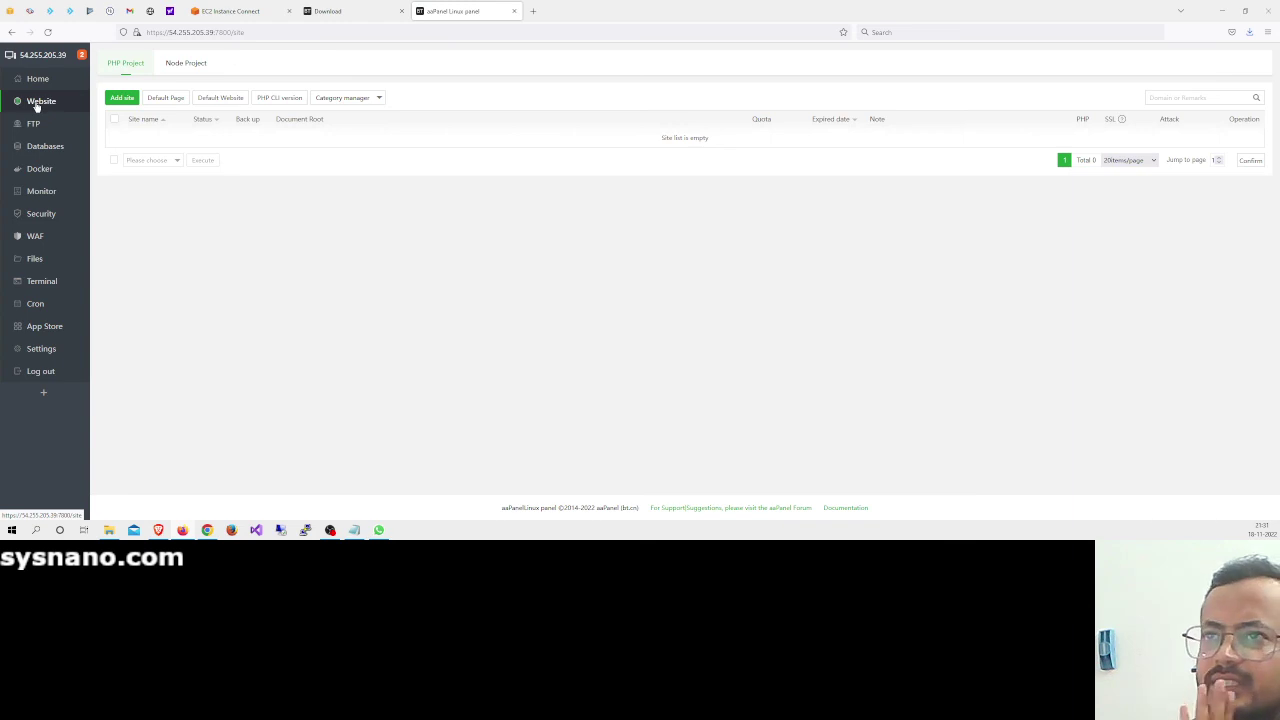
pyautogui.click(123, 99)
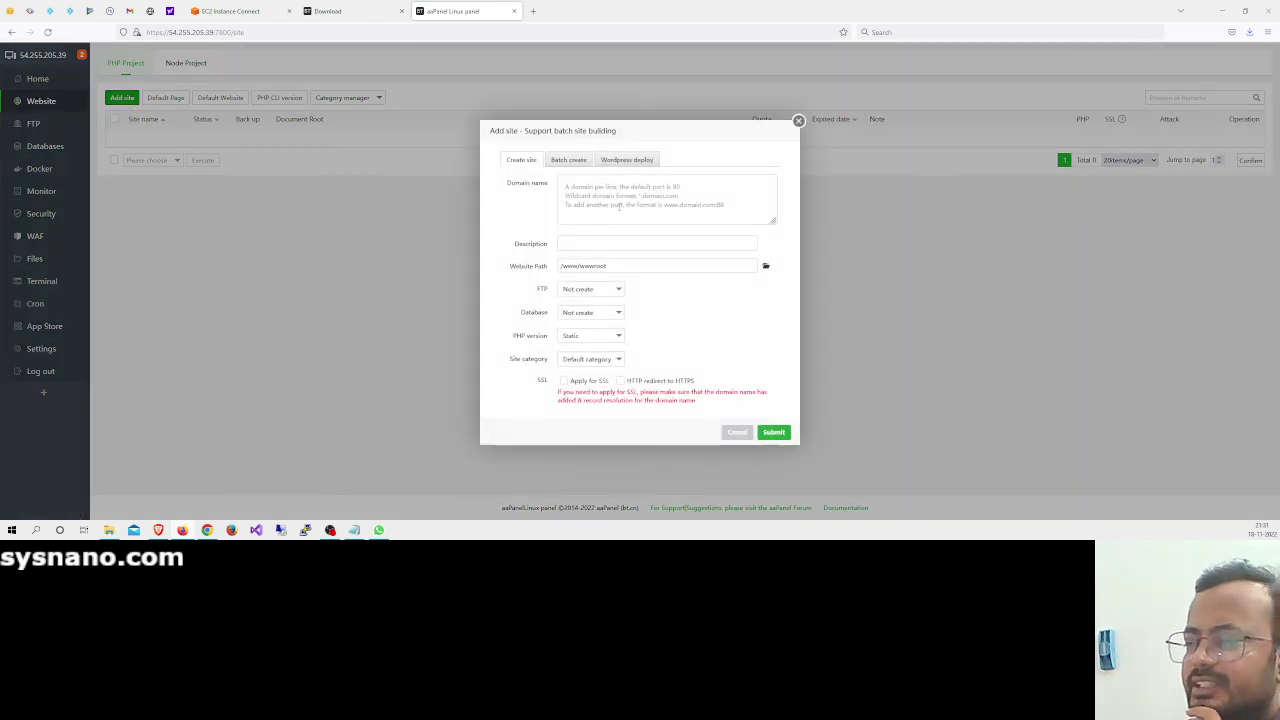
pyautogui.click(619, 206)
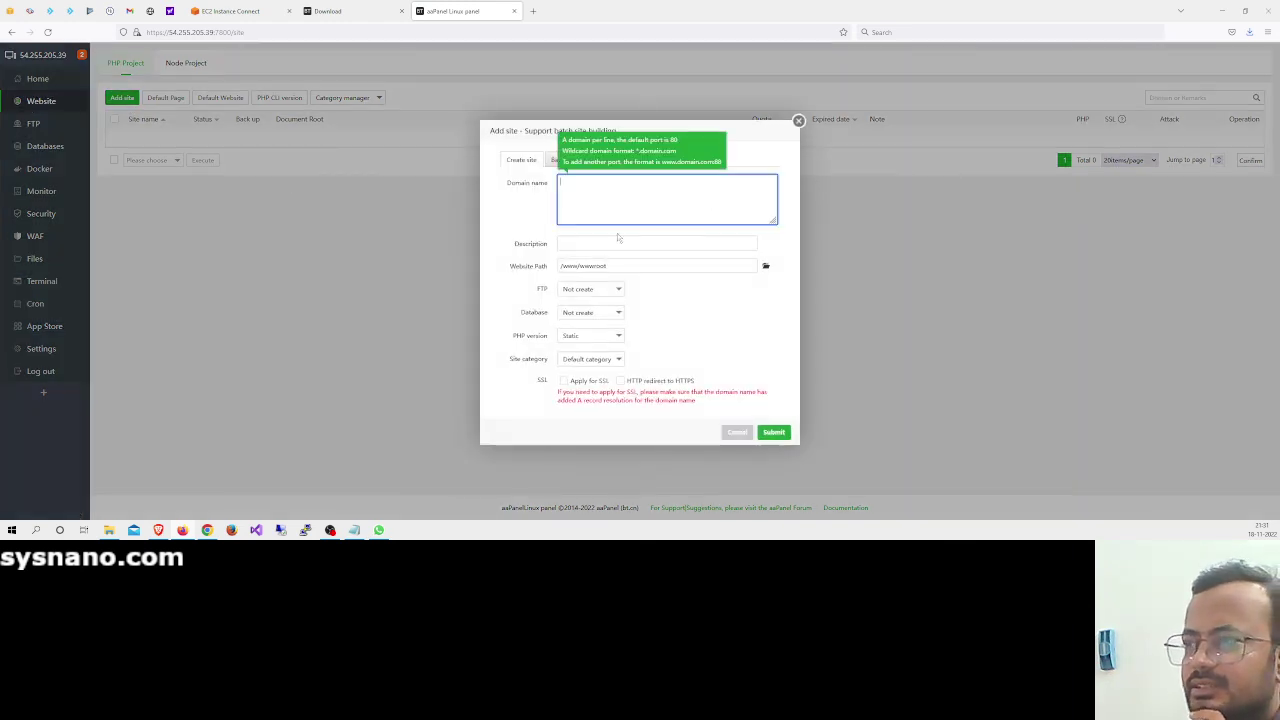
pyautogui.click(678, 316)
pyautogui.click(597, 292)
pyautogui.click(596, 318)
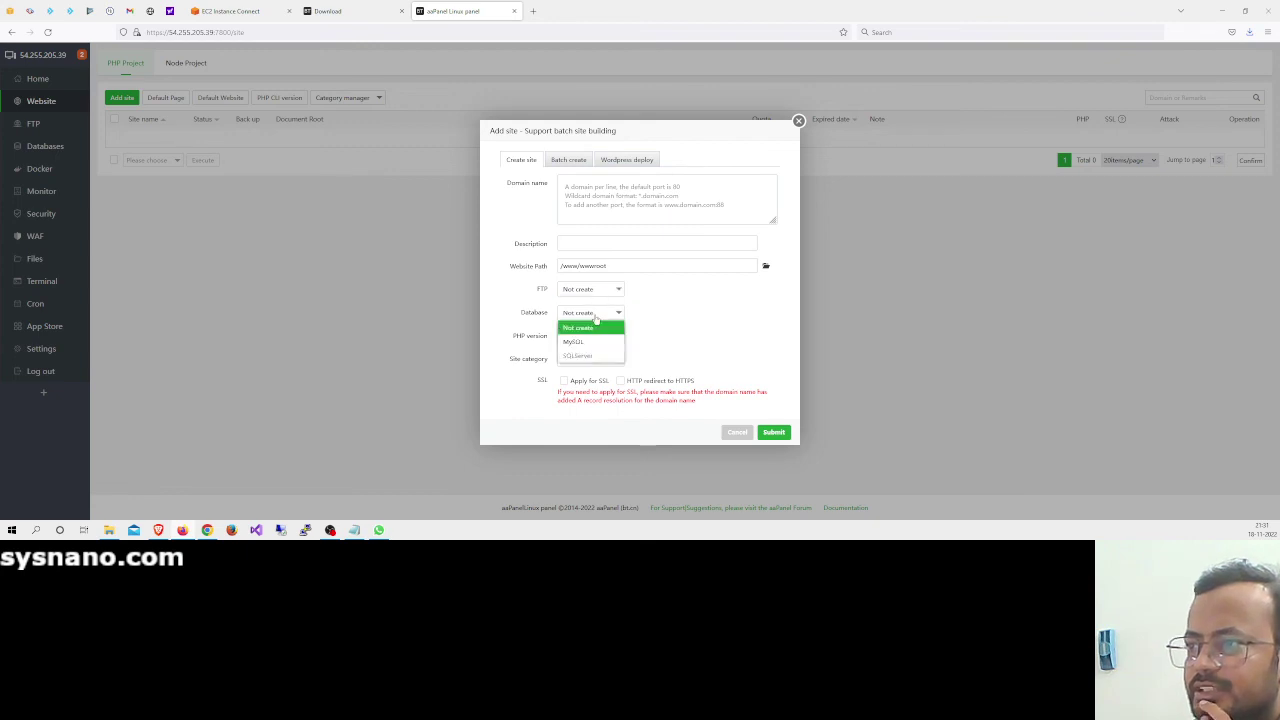
pyautogui.click(600, 323)
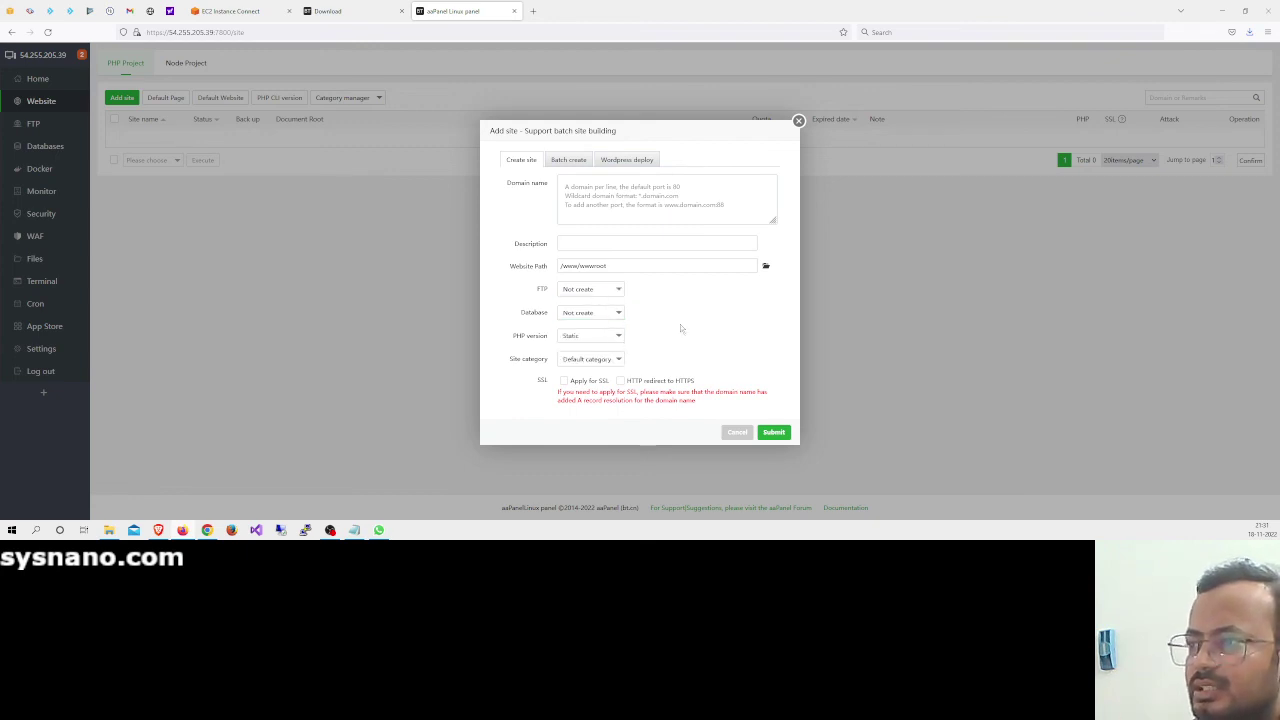
pyautogui.click(564, 381)
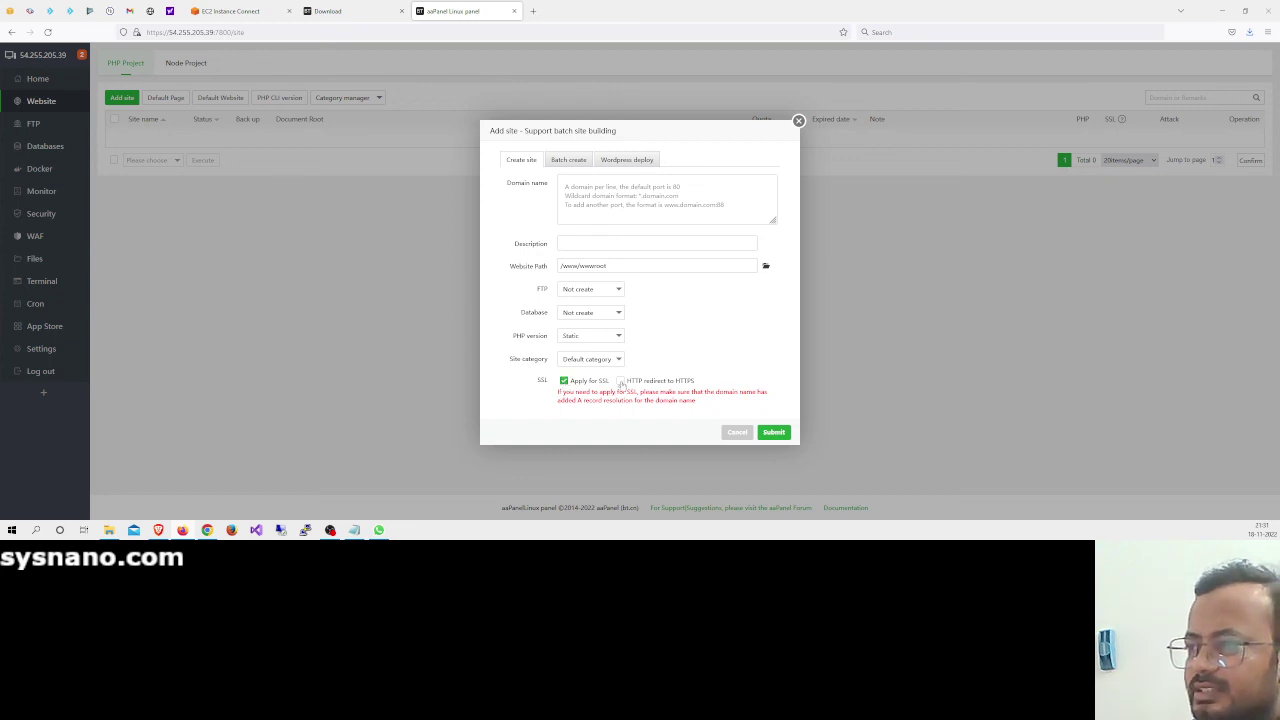
pyautogui.click(620, 381)
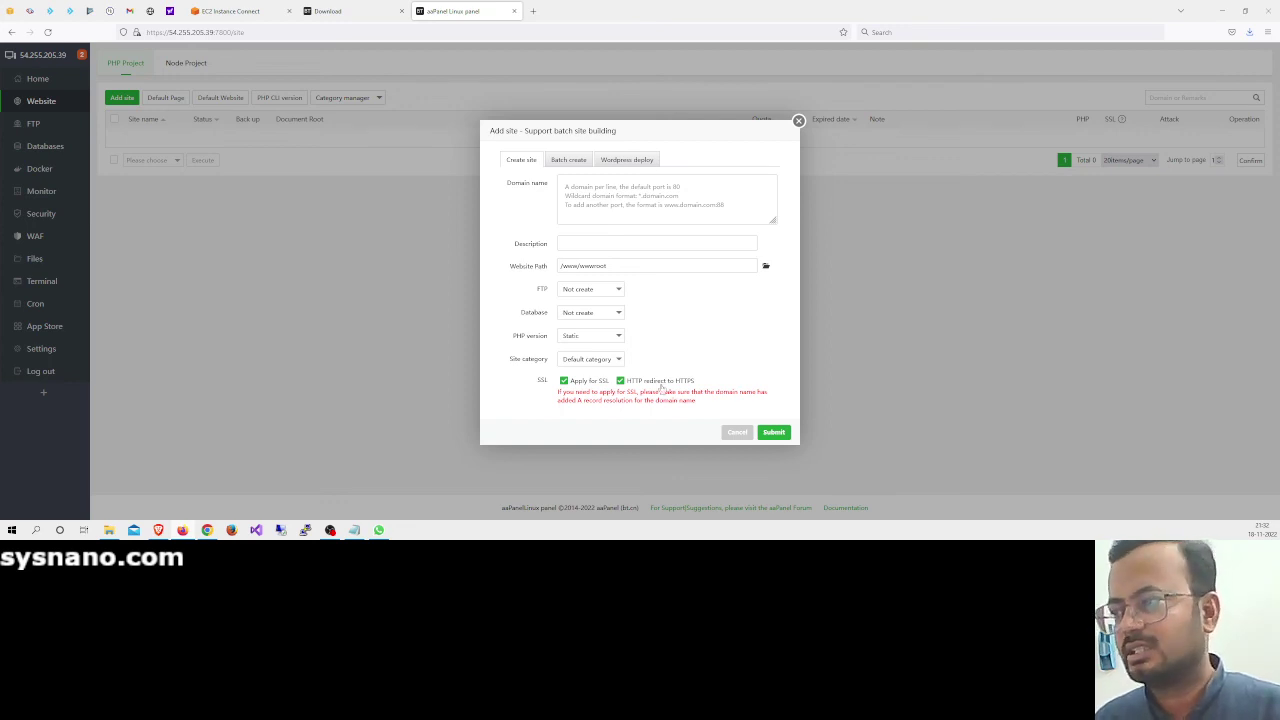
pyautogui.click(737, 432)
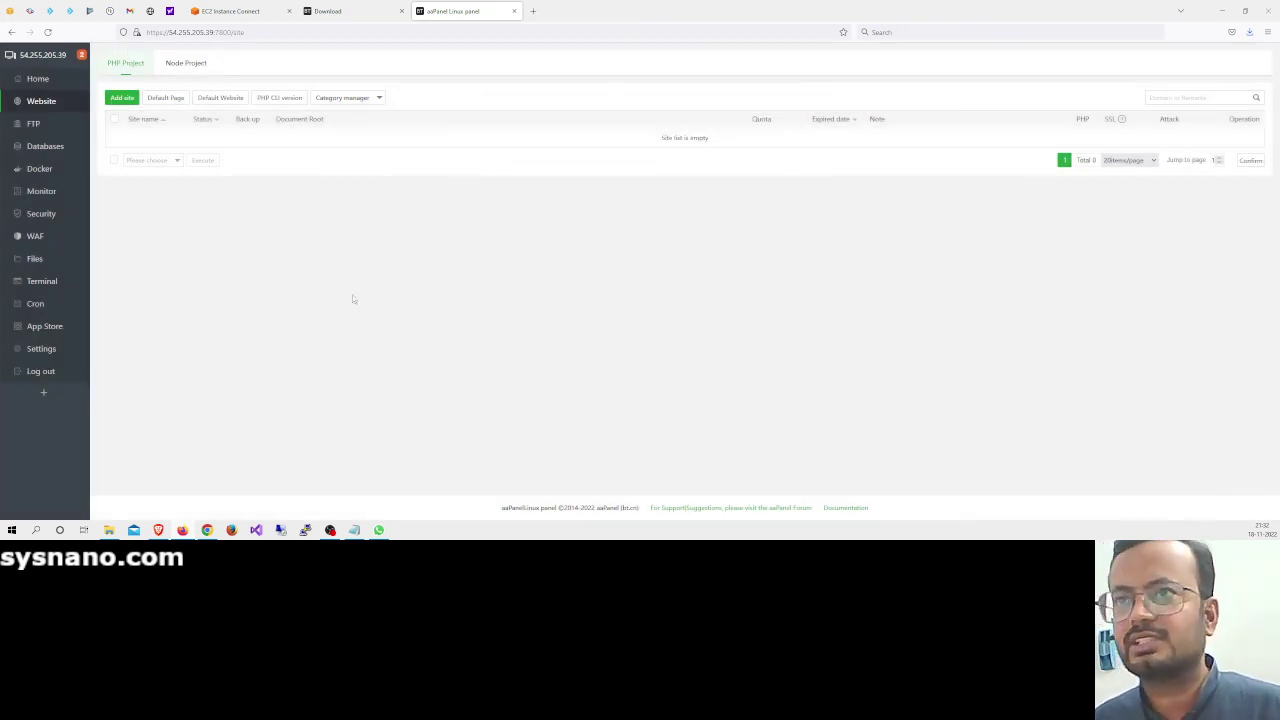
# Choose Backup Site as the task type in the Add Cron Job form and inspect its task name and backup site fields
pyautogui.click(40, 261)
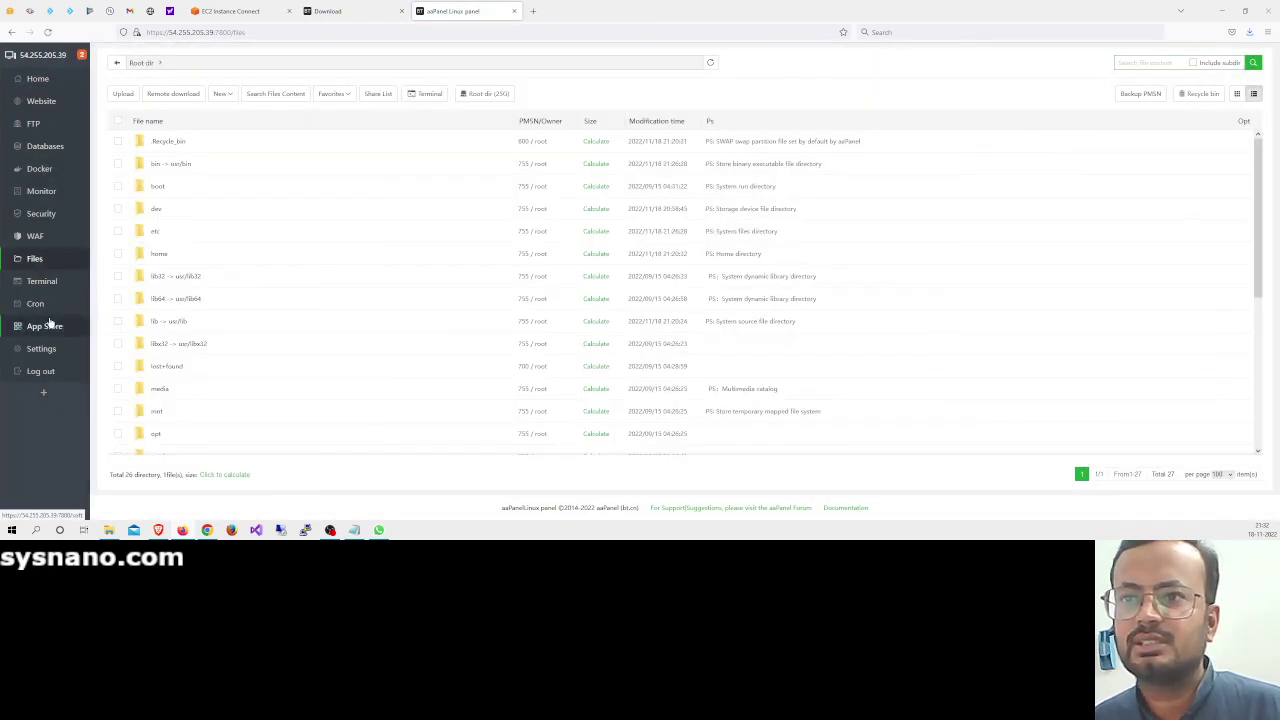
pyautogui.click(52, 310)
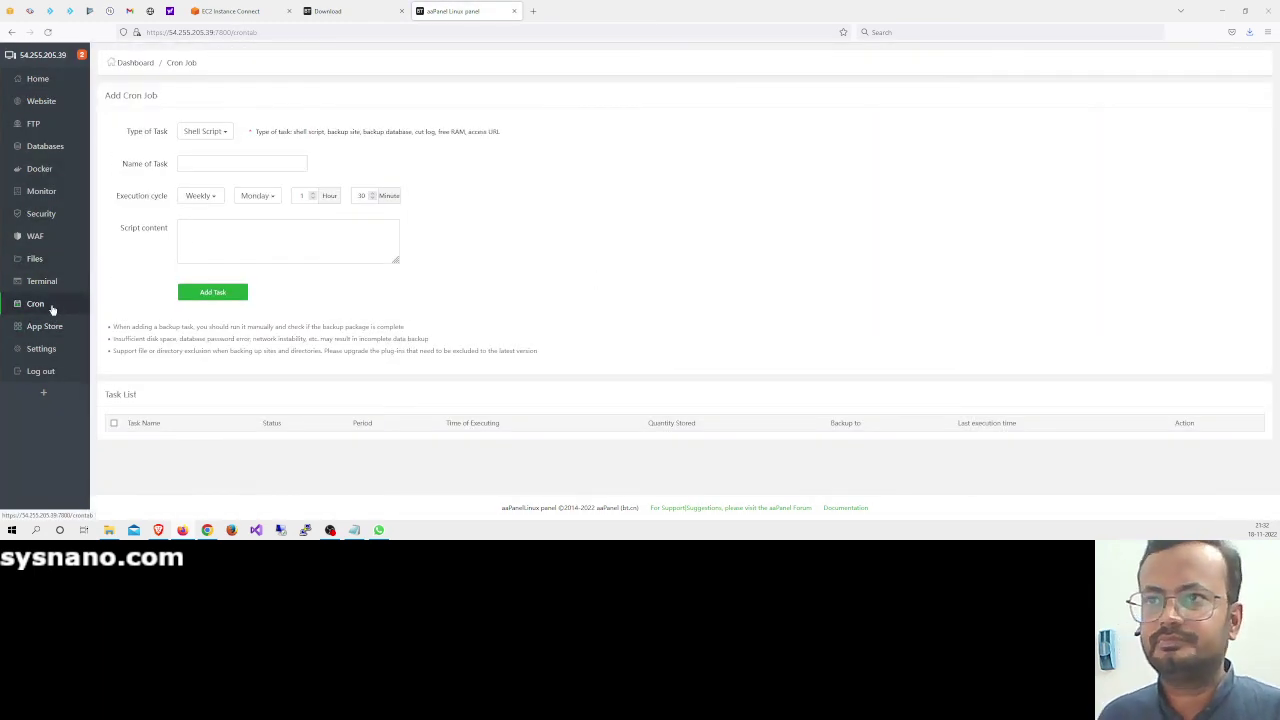
pyautogui.click(208, 132)
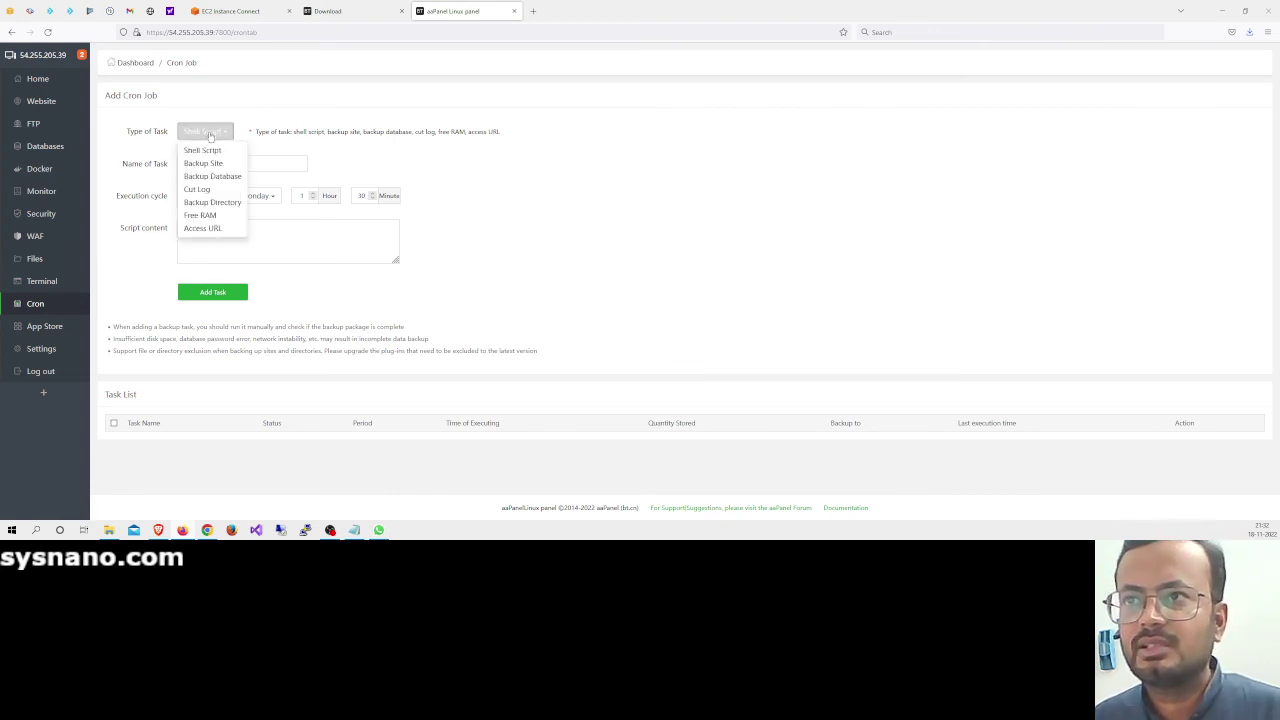
pyautogui.click(205, 163)
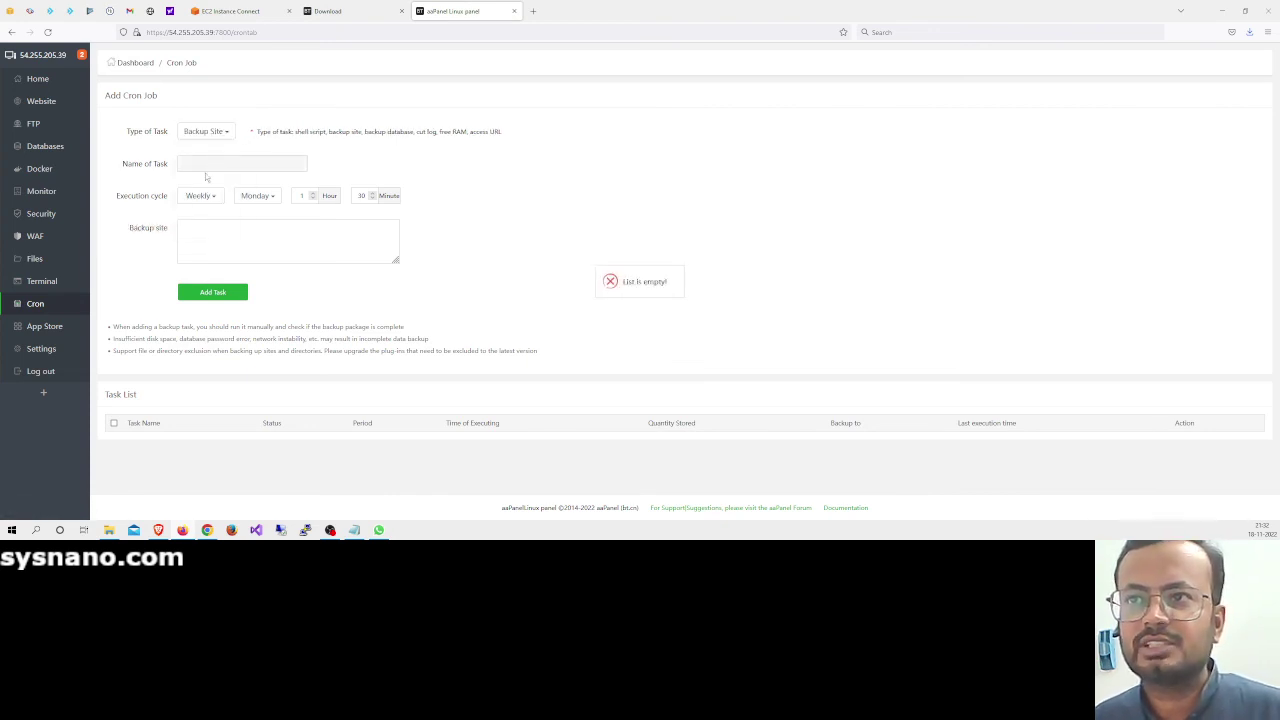
pyautogui.click(209, 238)
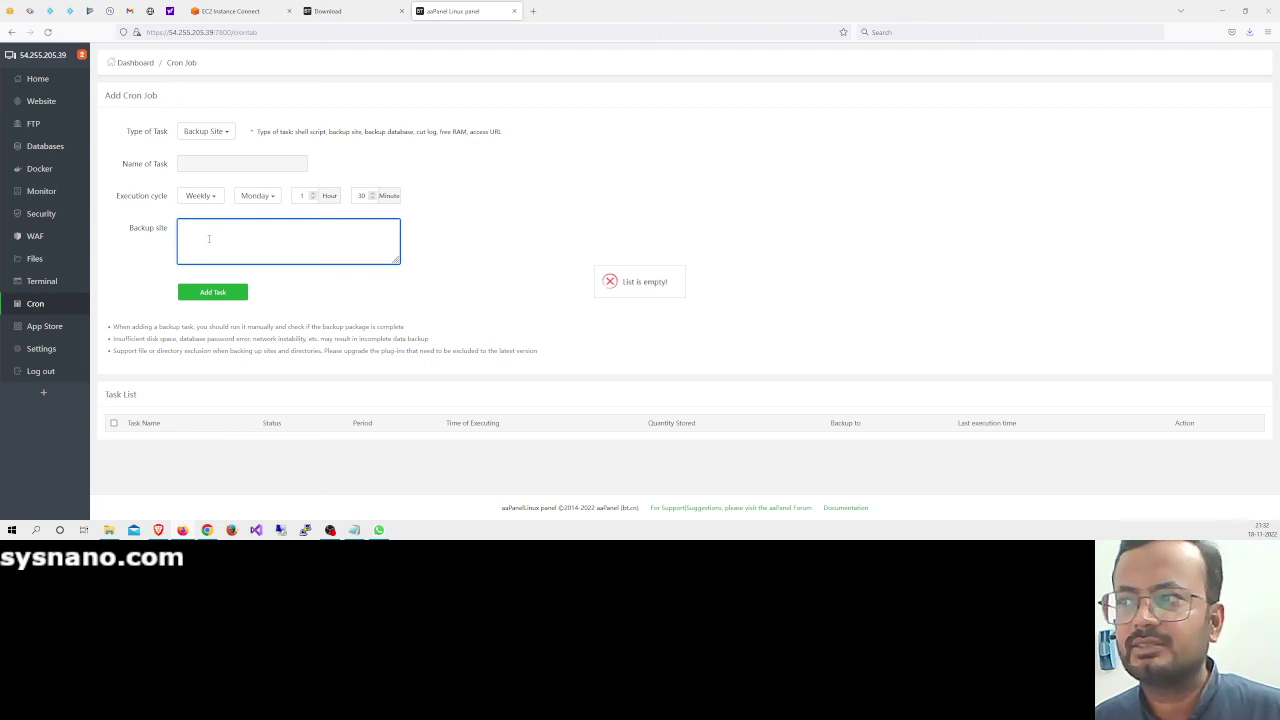
pyautogui.click(206, 168)
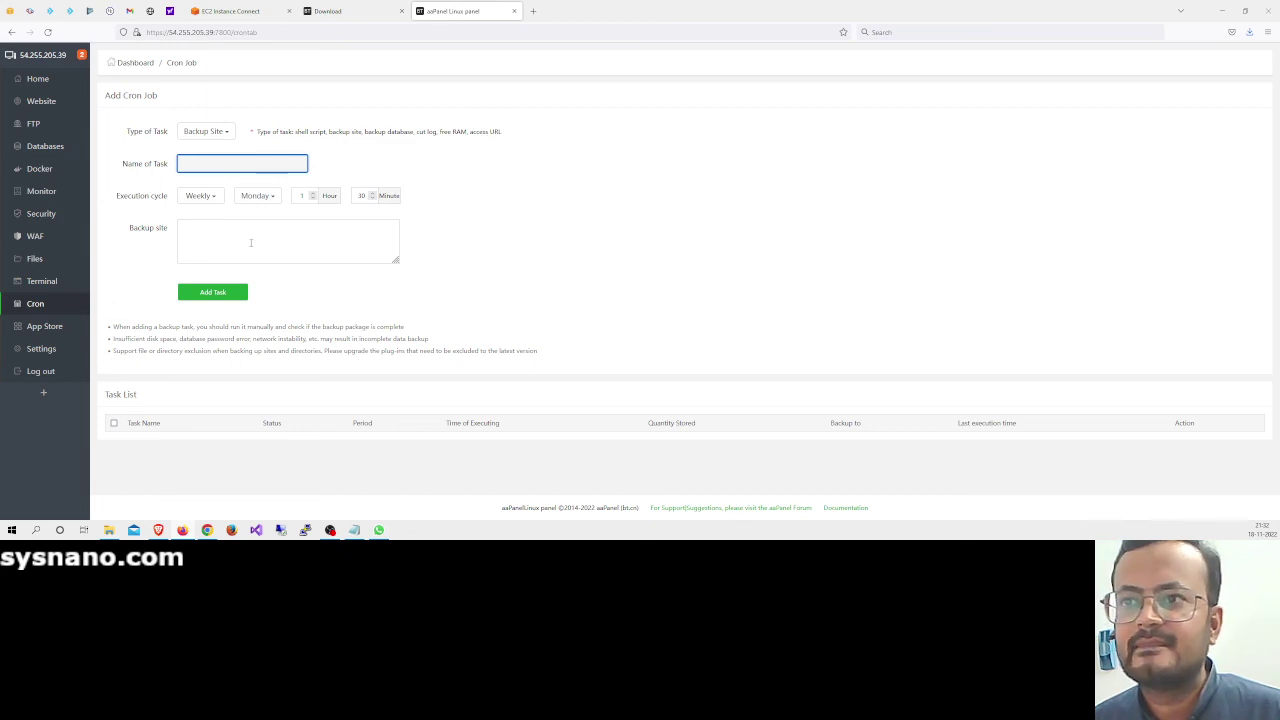
pyautogui.click(251, 243)
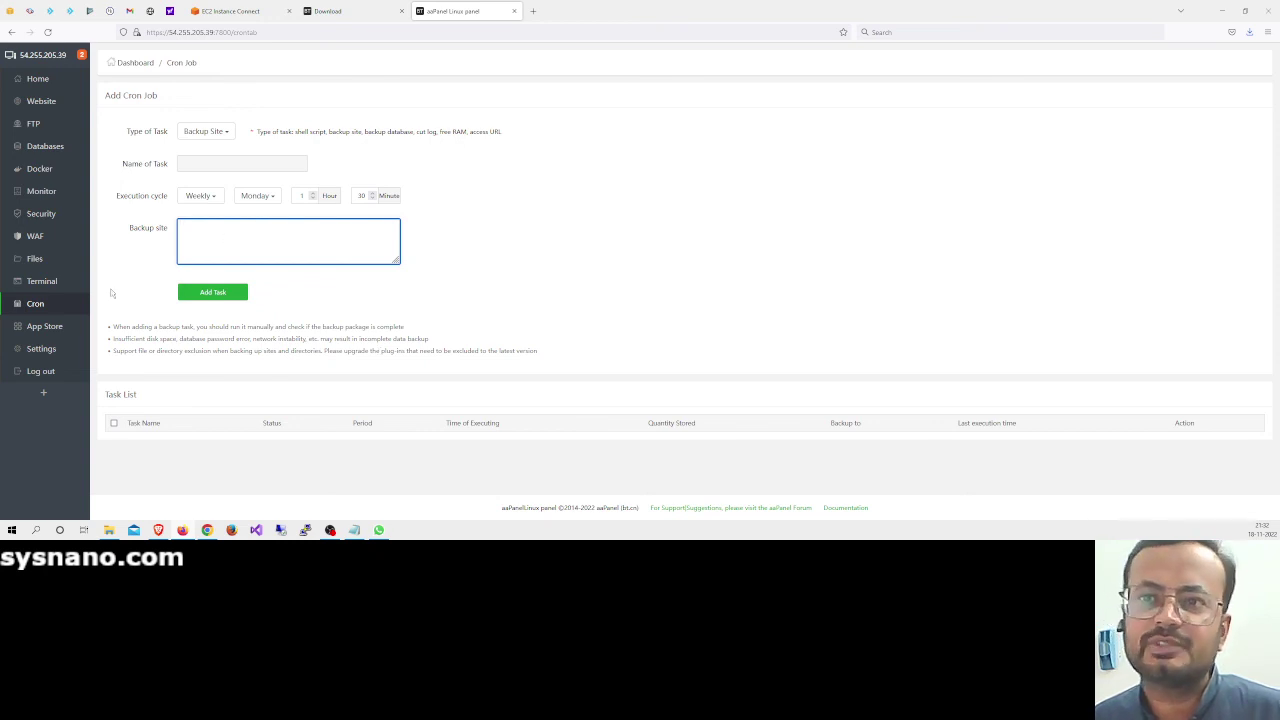
# Look over the panel's global settings and the Docker container page
pyautogui.click(47, 349)
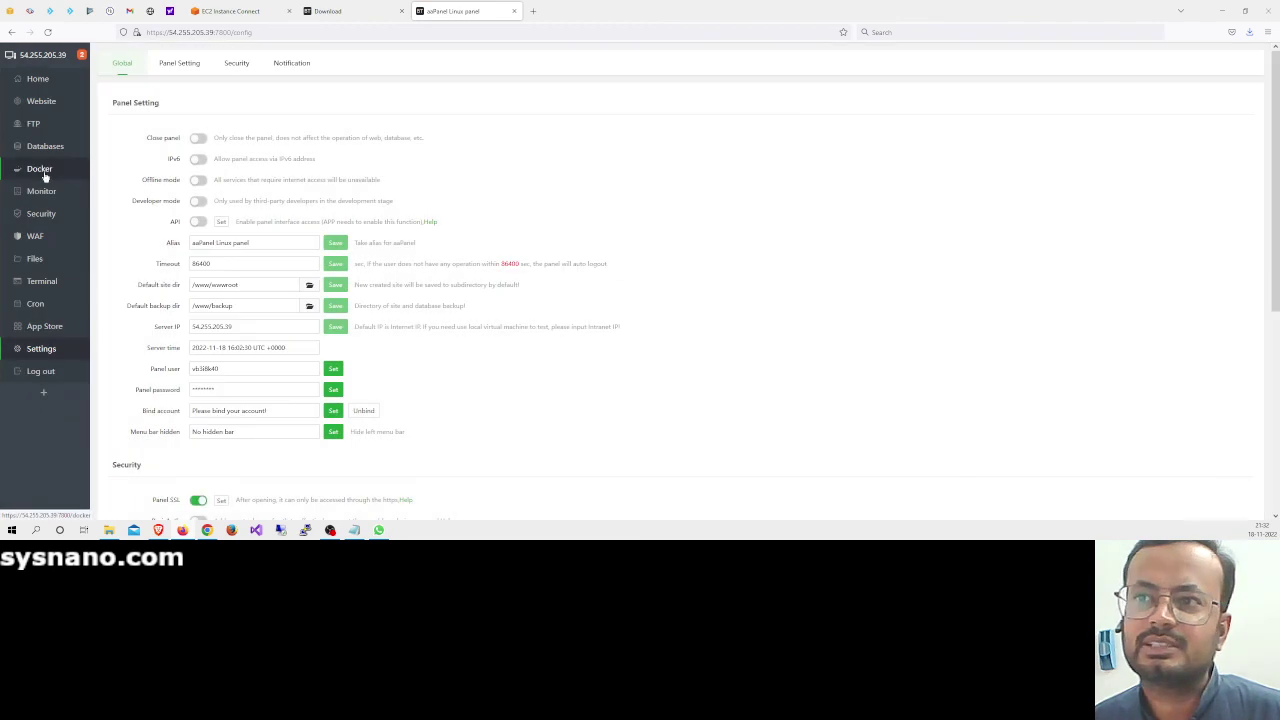
pyautogui.click(44, 174)
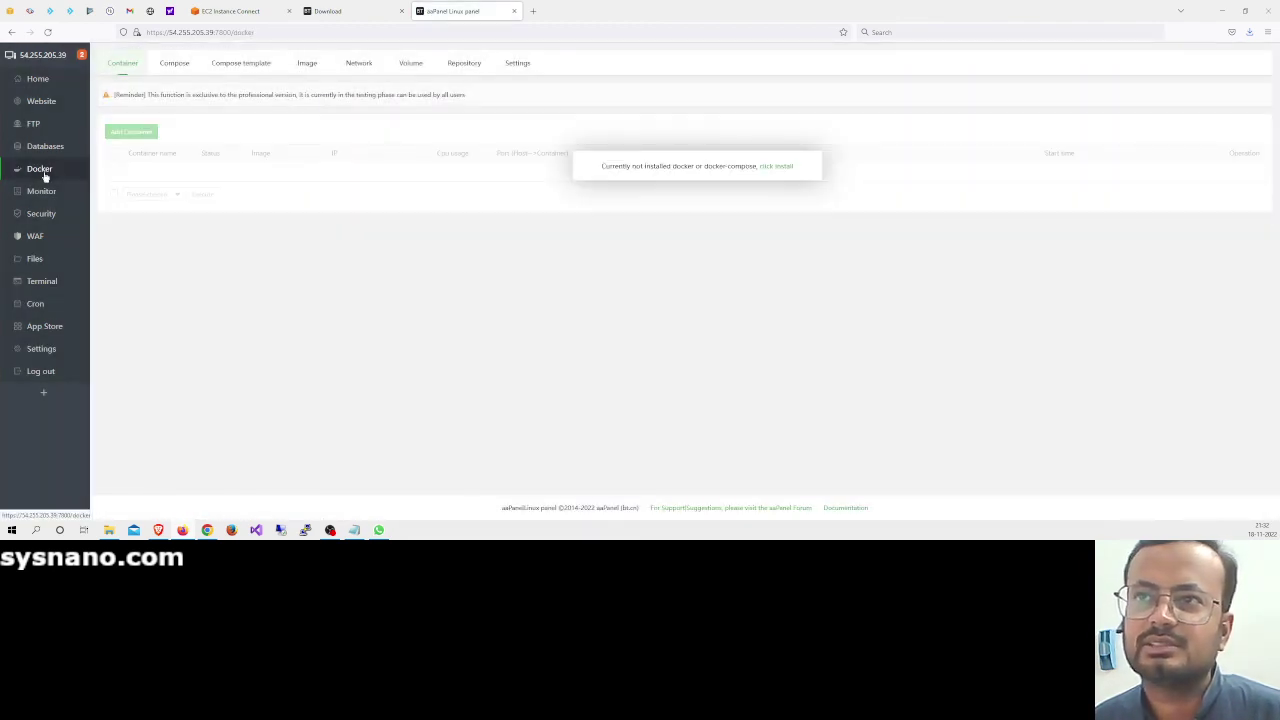
# Review the dashboard's server status, software and overview sections, and view its Disk IO and Traffic charts
pyautogui.click(38, 82)
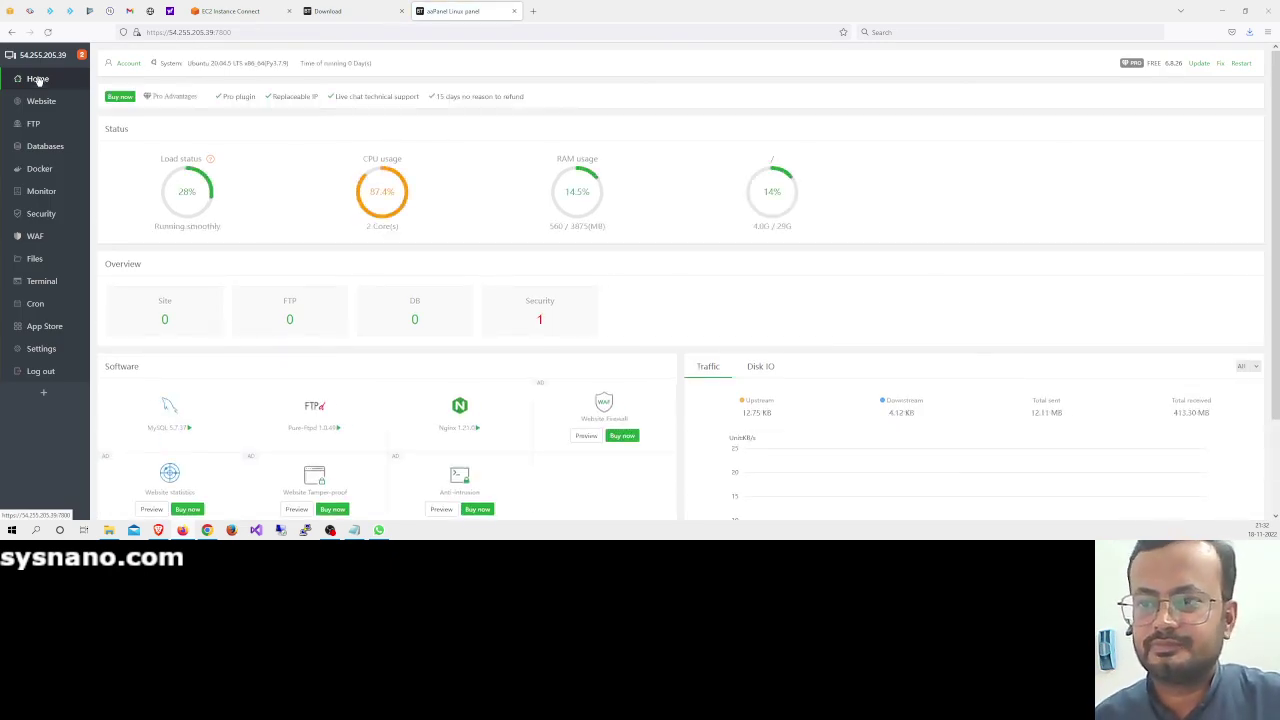
pyautogui.scroll(-1, 627, 271)
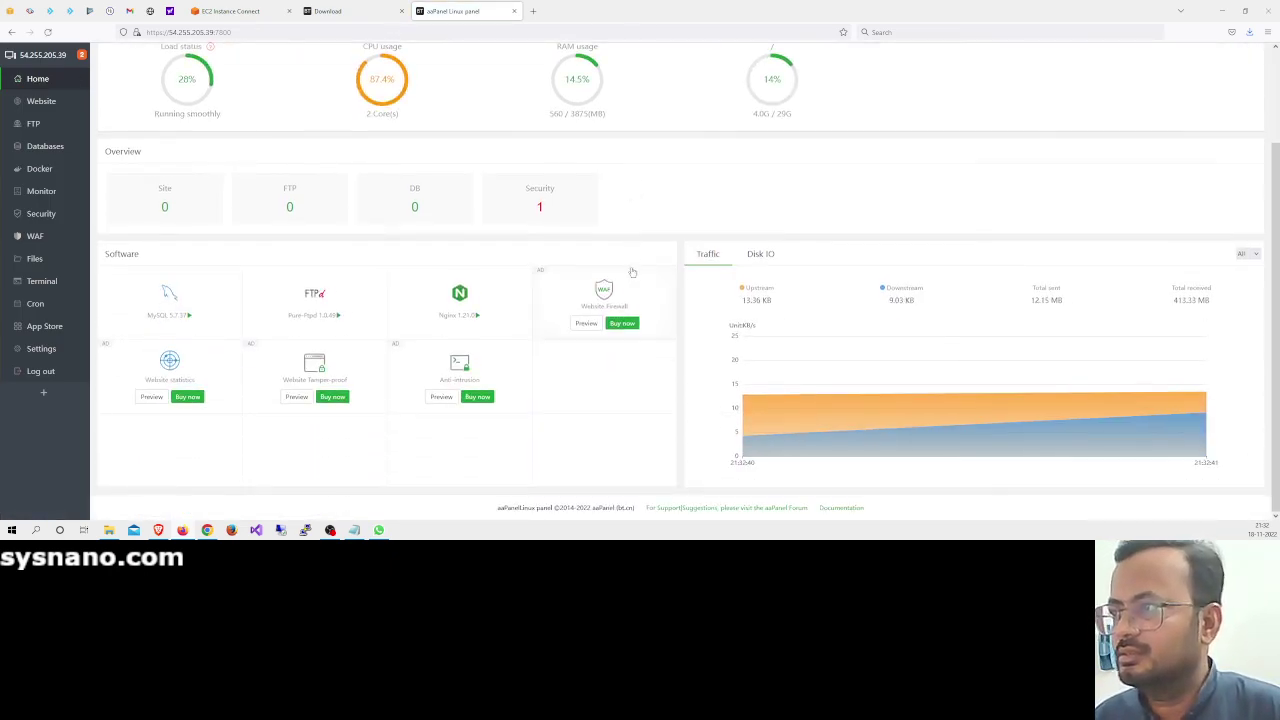
pyautogui.click(770, 256)
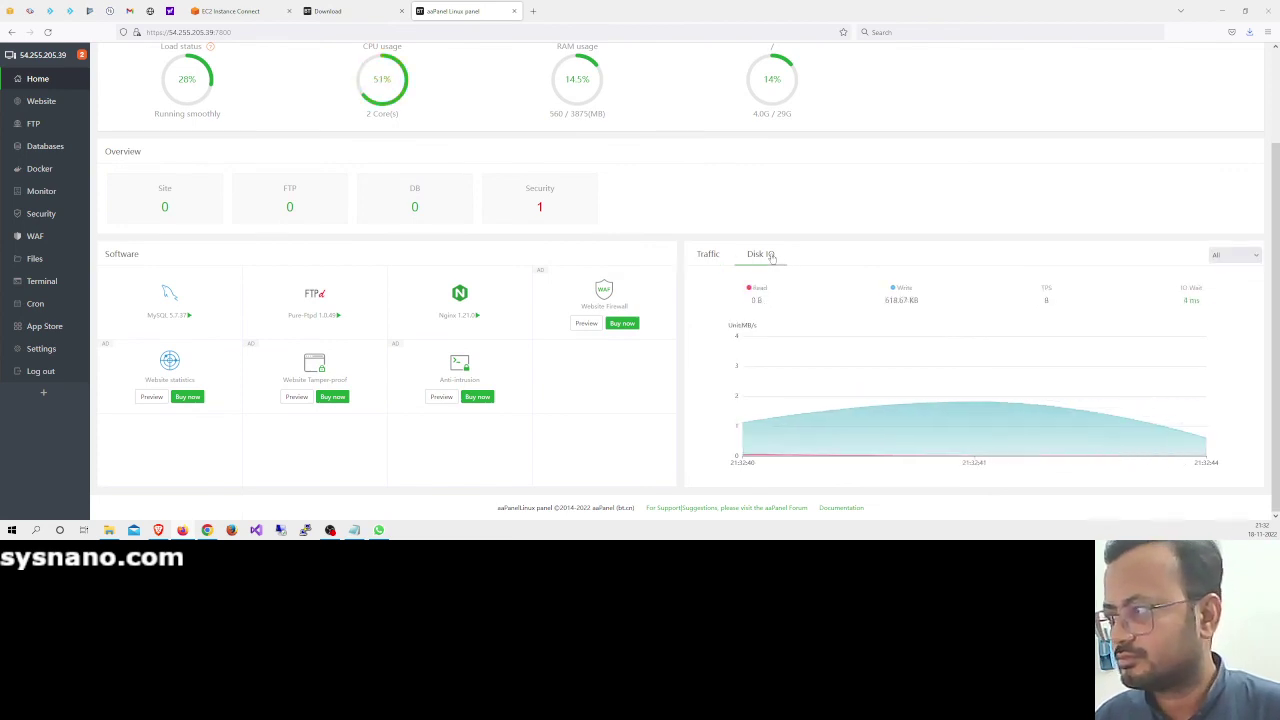
pyautogui.click(716, 257)
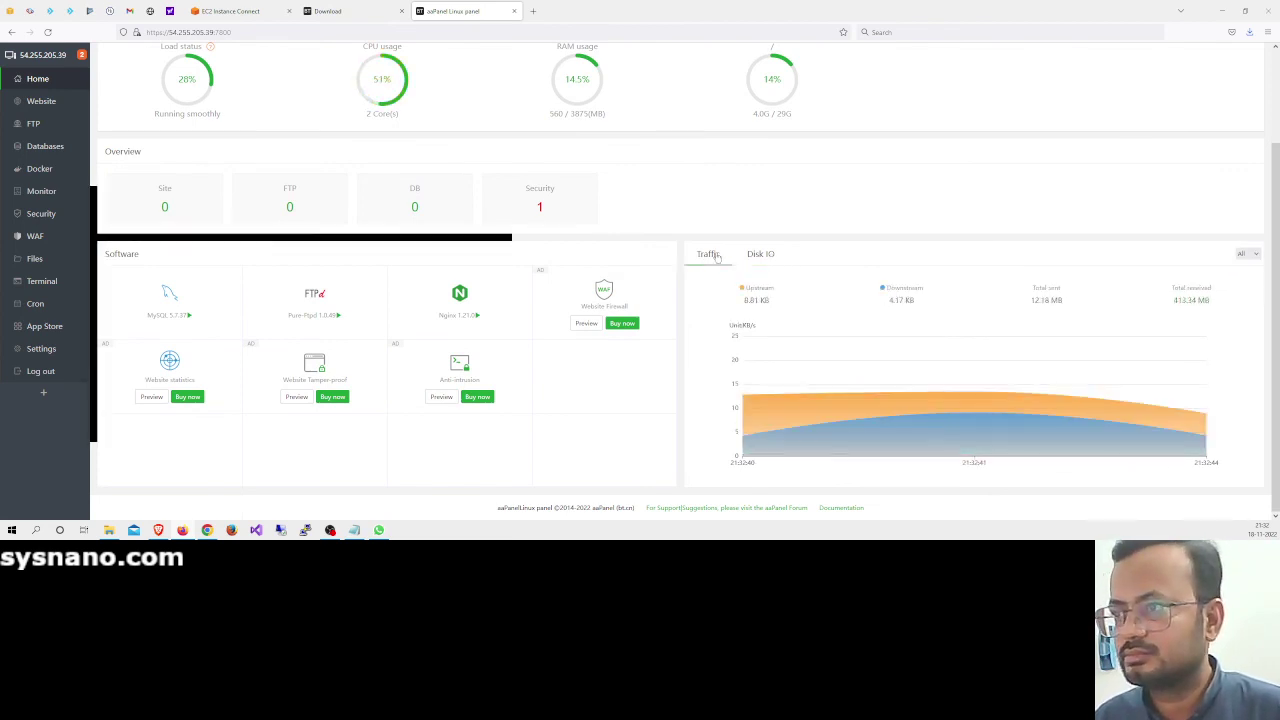
pyautogui.scroll(1, 652, 300)
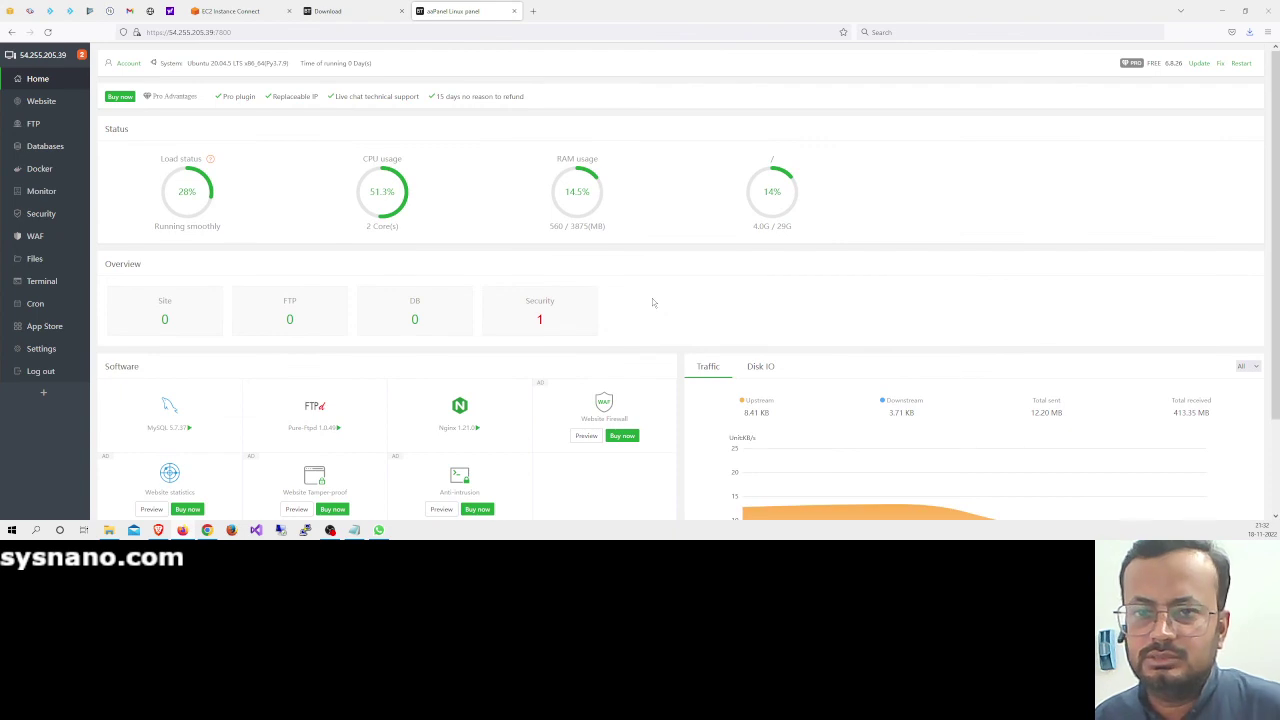